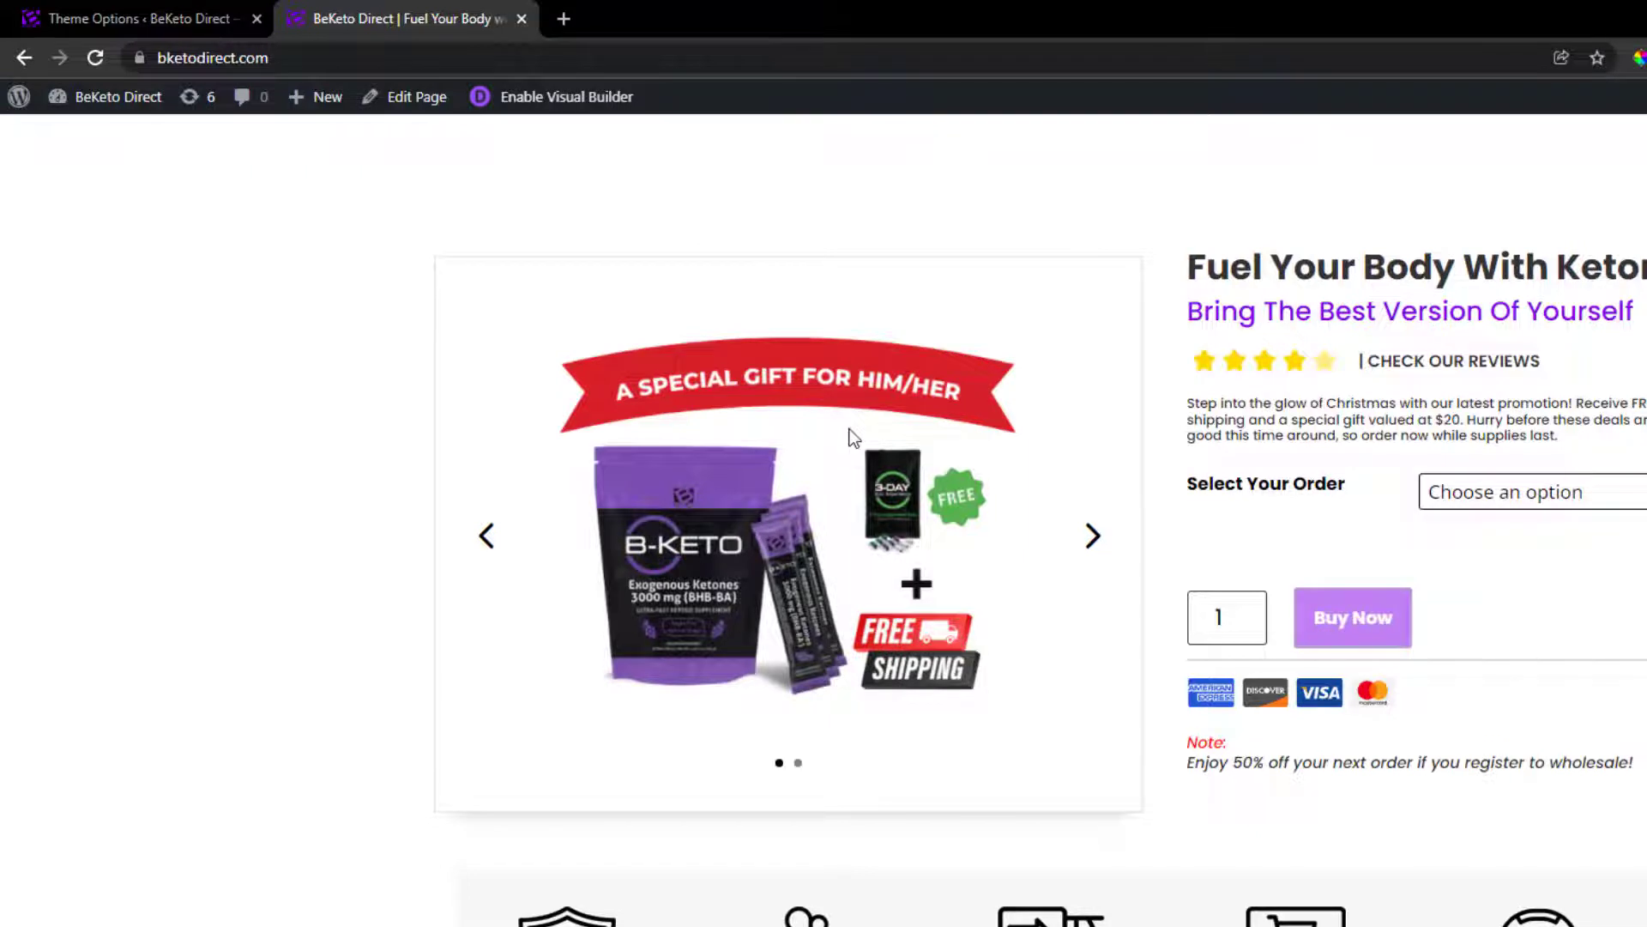
Advance the product slider to slide 2, then reload the live page so it restarts.
scroll(852, 437, down, 1)
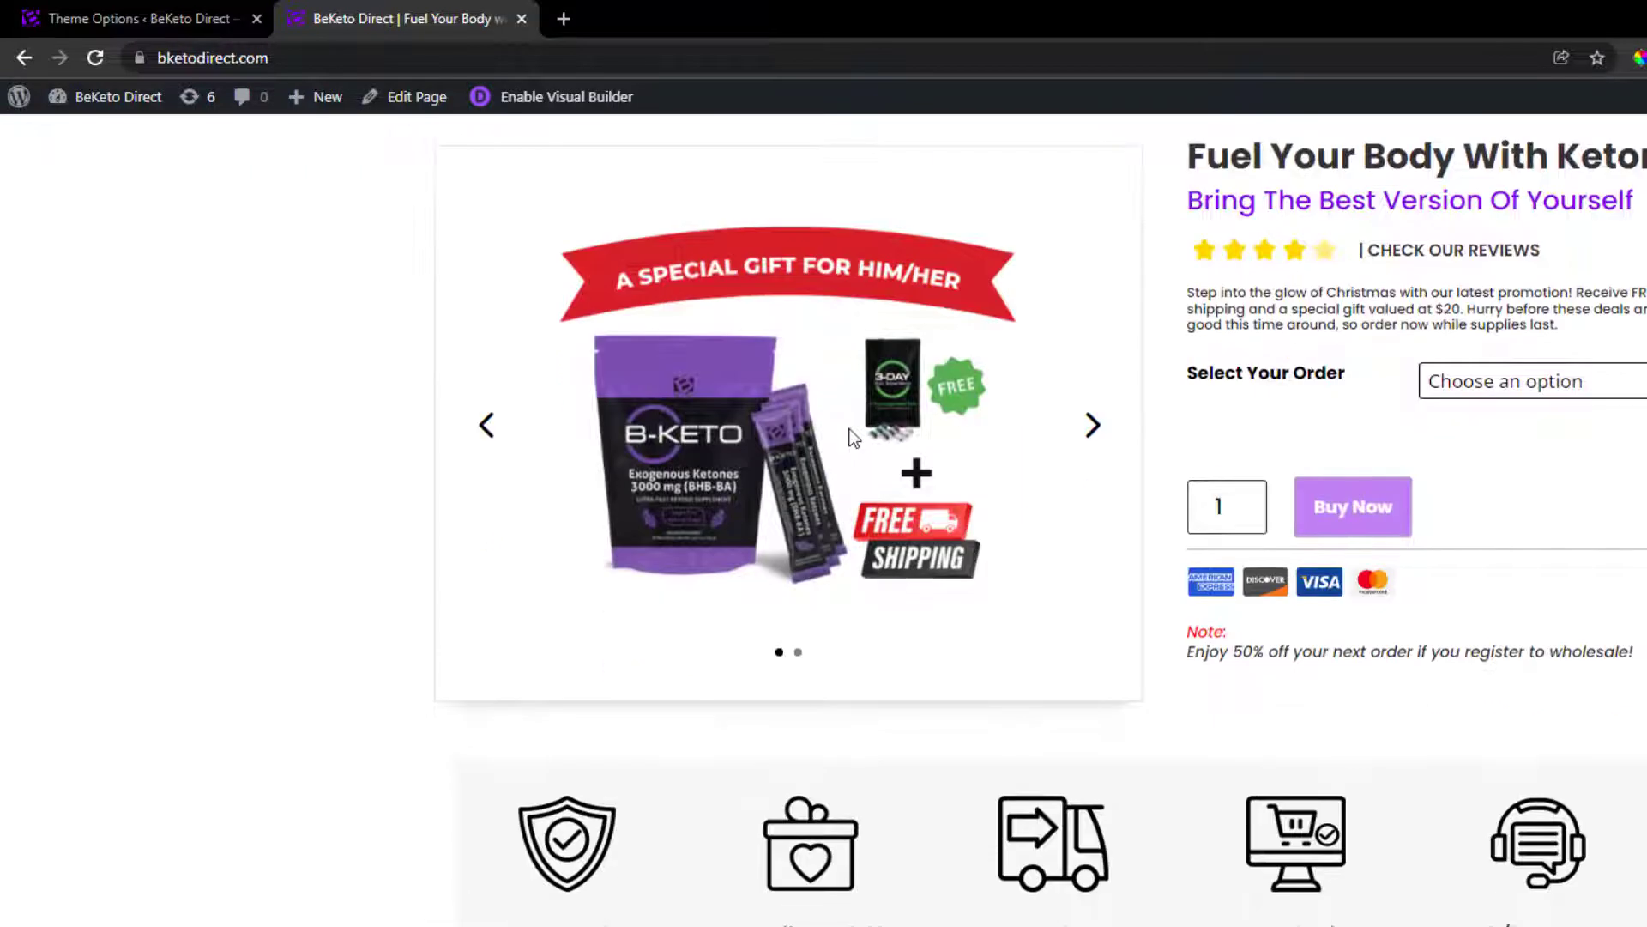
click(1088, 439)
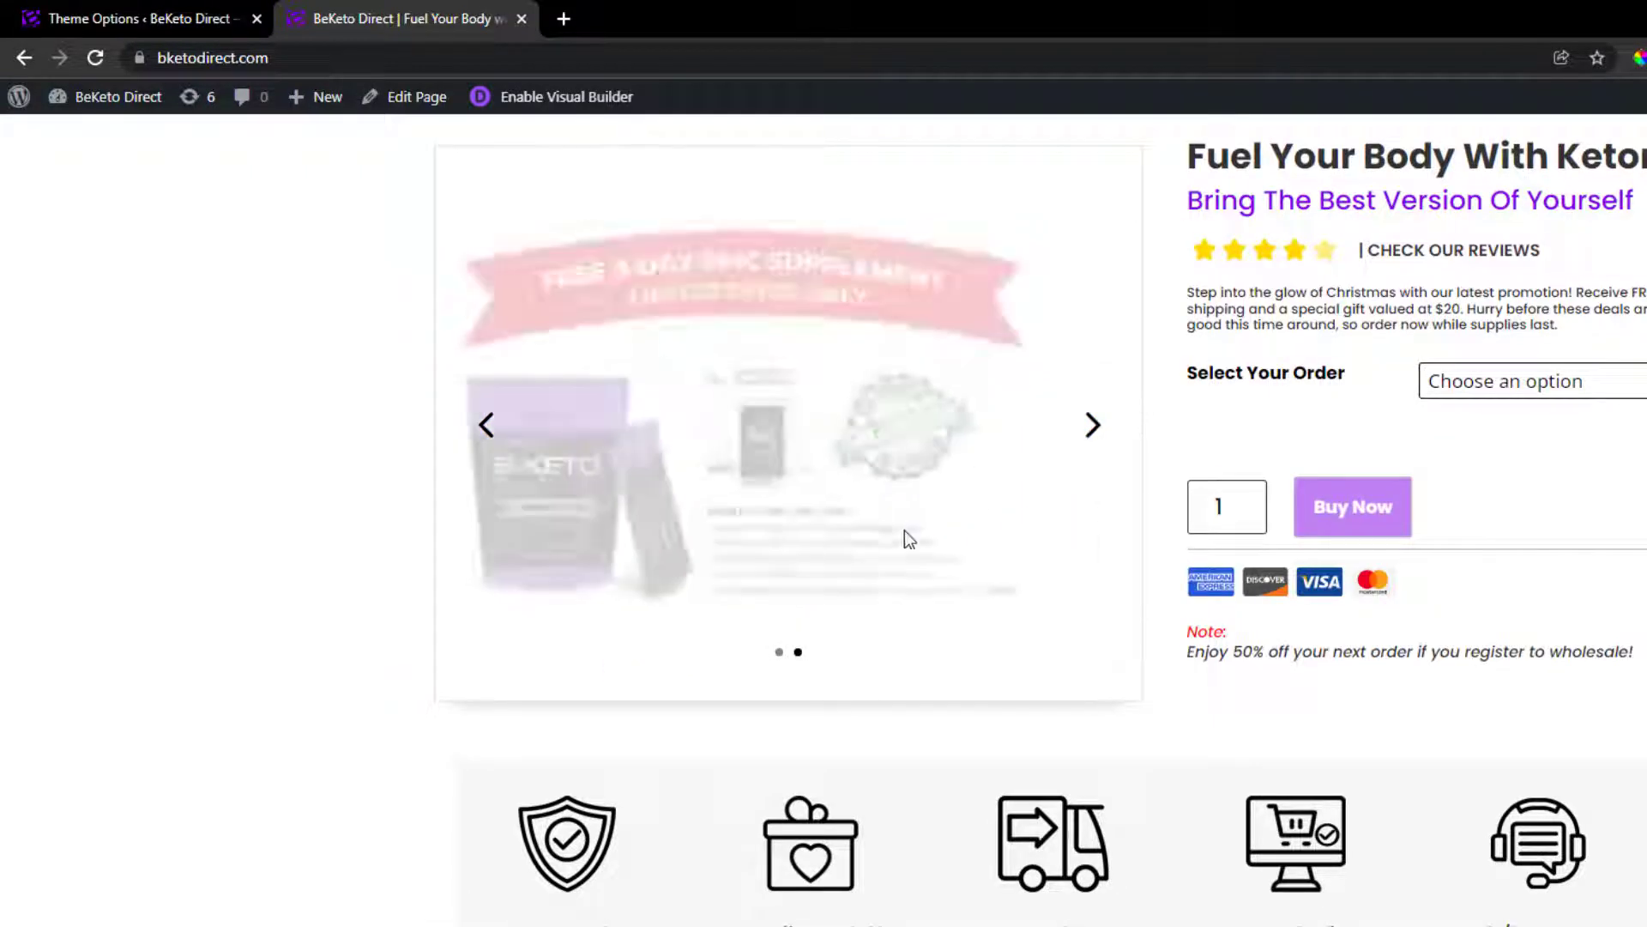
scroll(889, 533, up, 1)
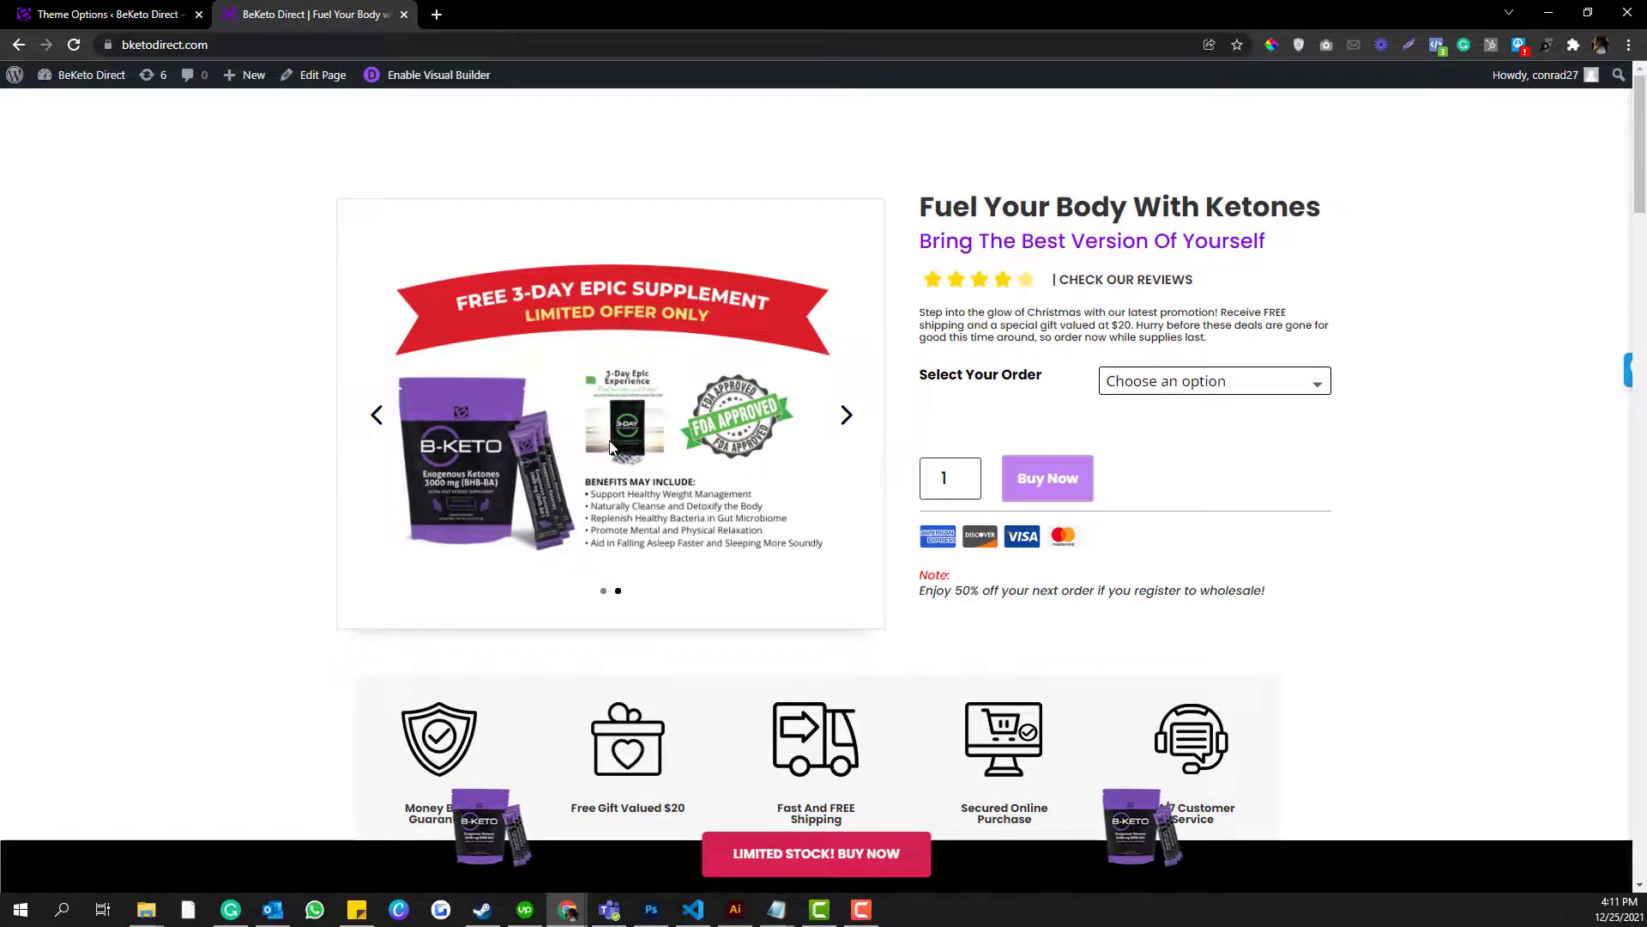
scroll(611, 448, down, 1)
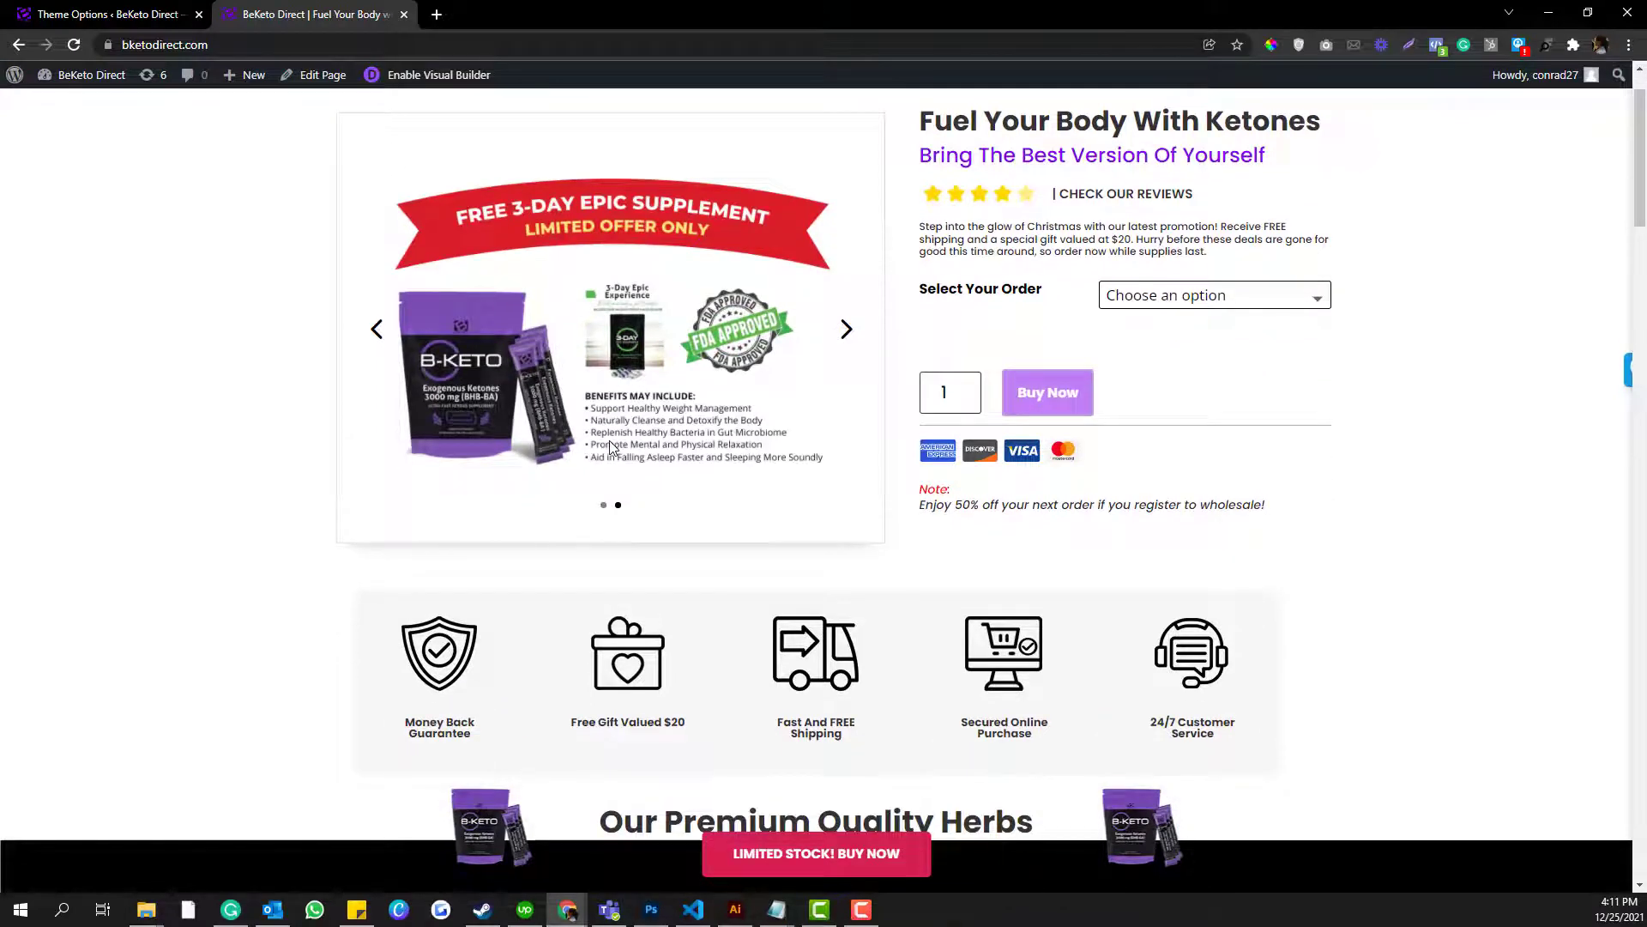
scroll(611, 448, up, 1)
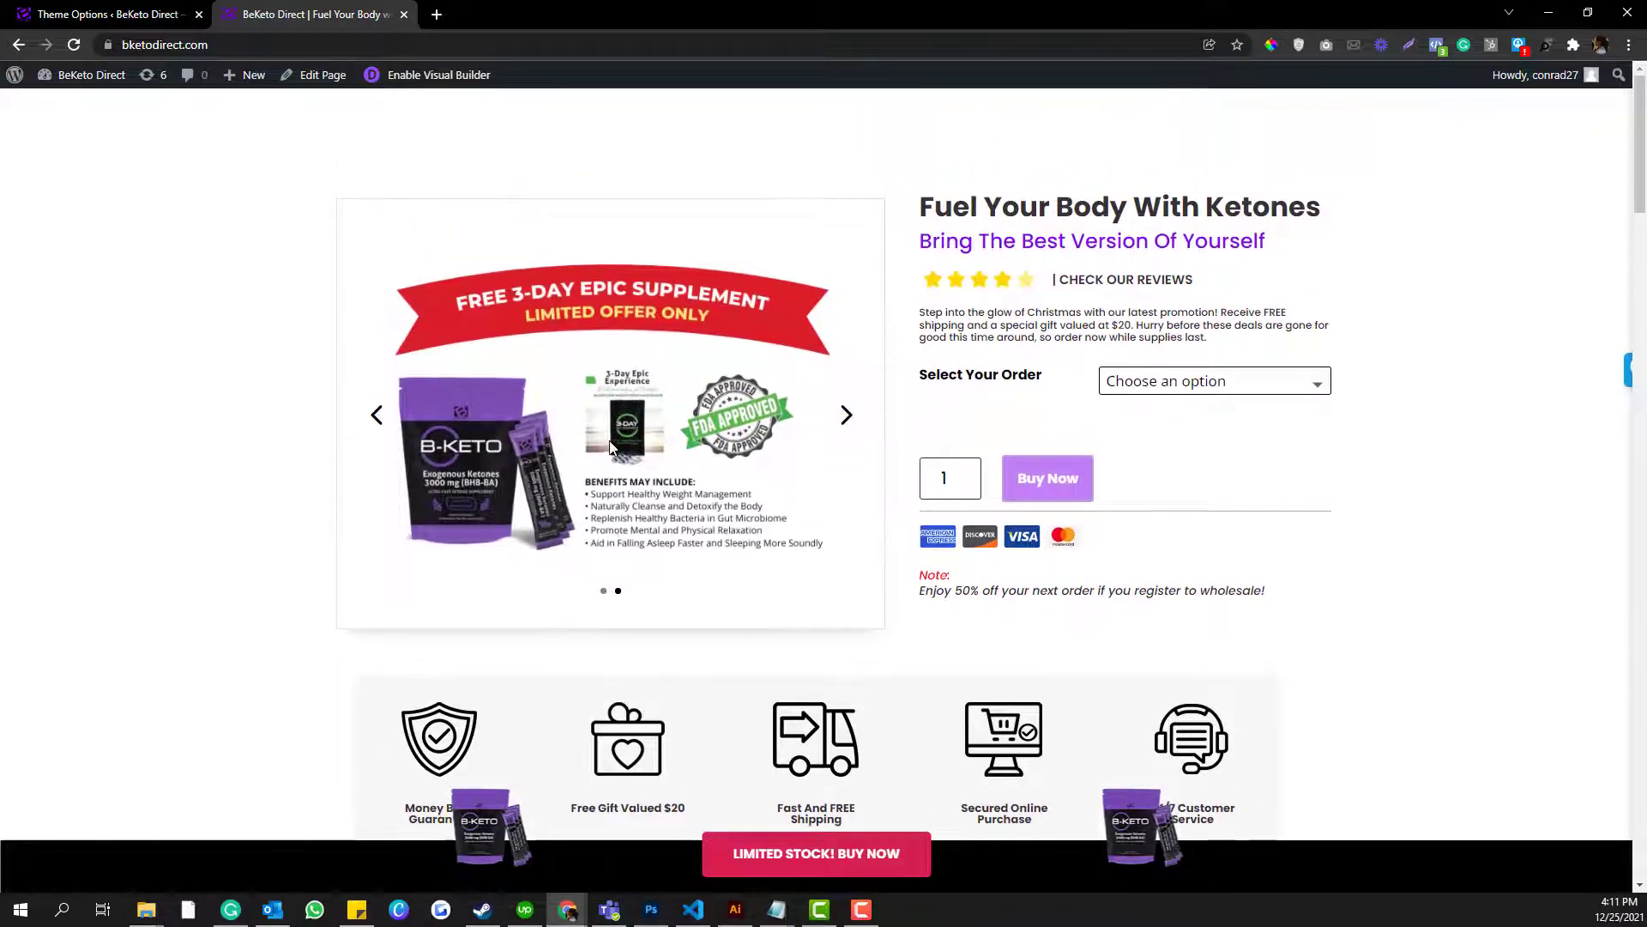
click(353, 46)
key(Return)
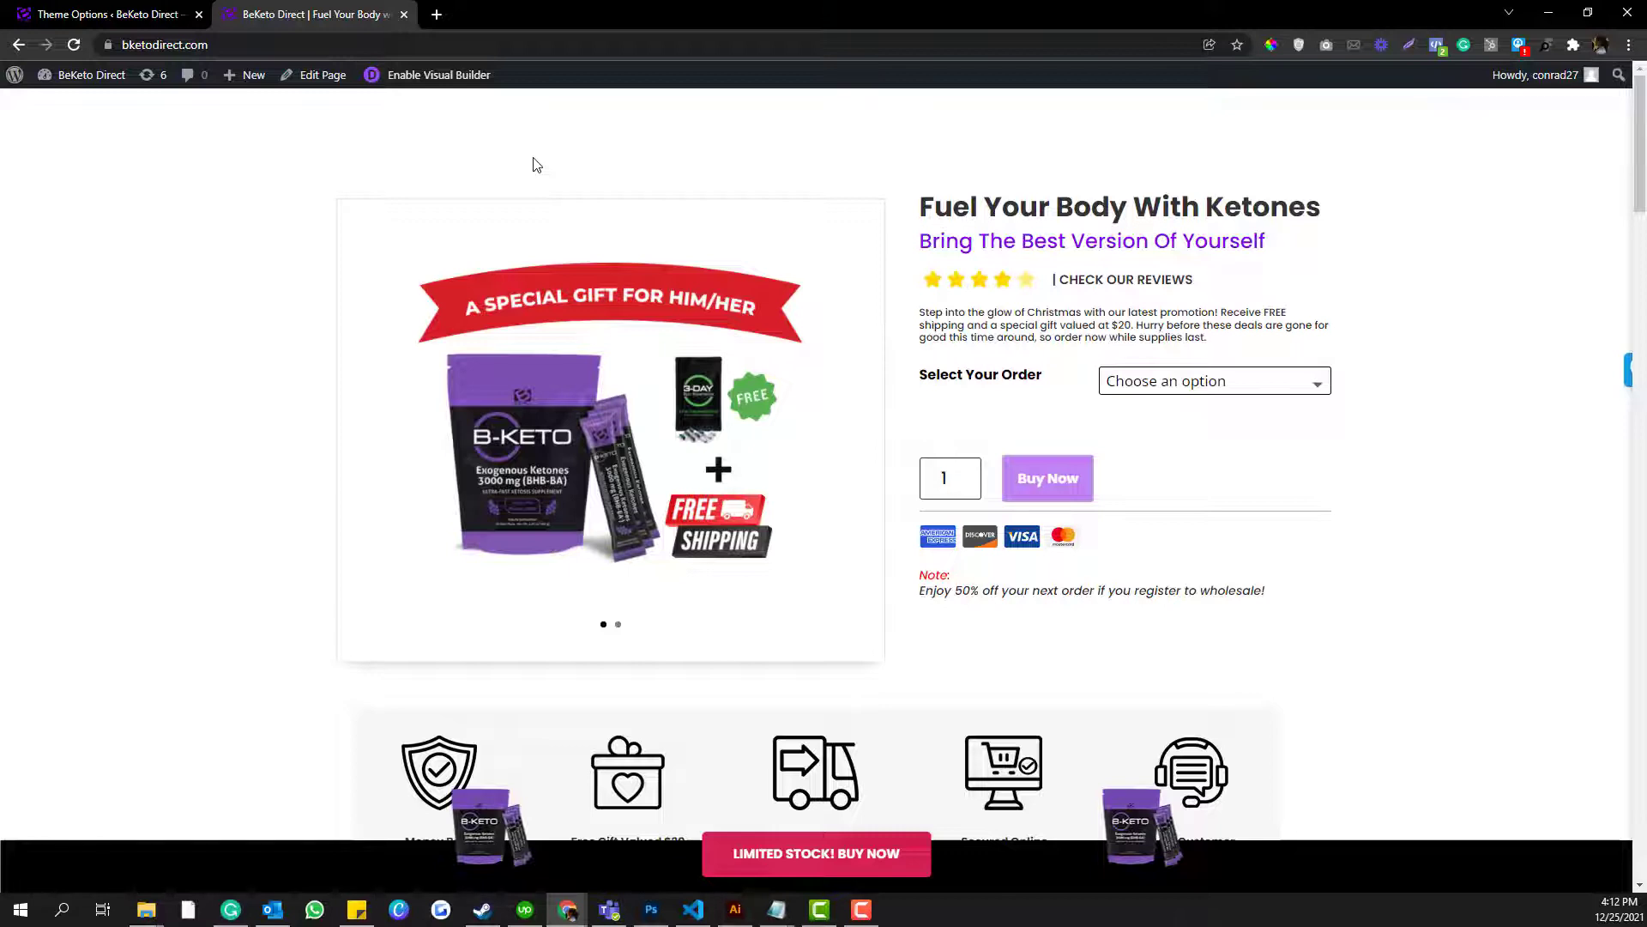
Inspect the product page with the iPhone X mobile device preview.
right_click(617, 151)
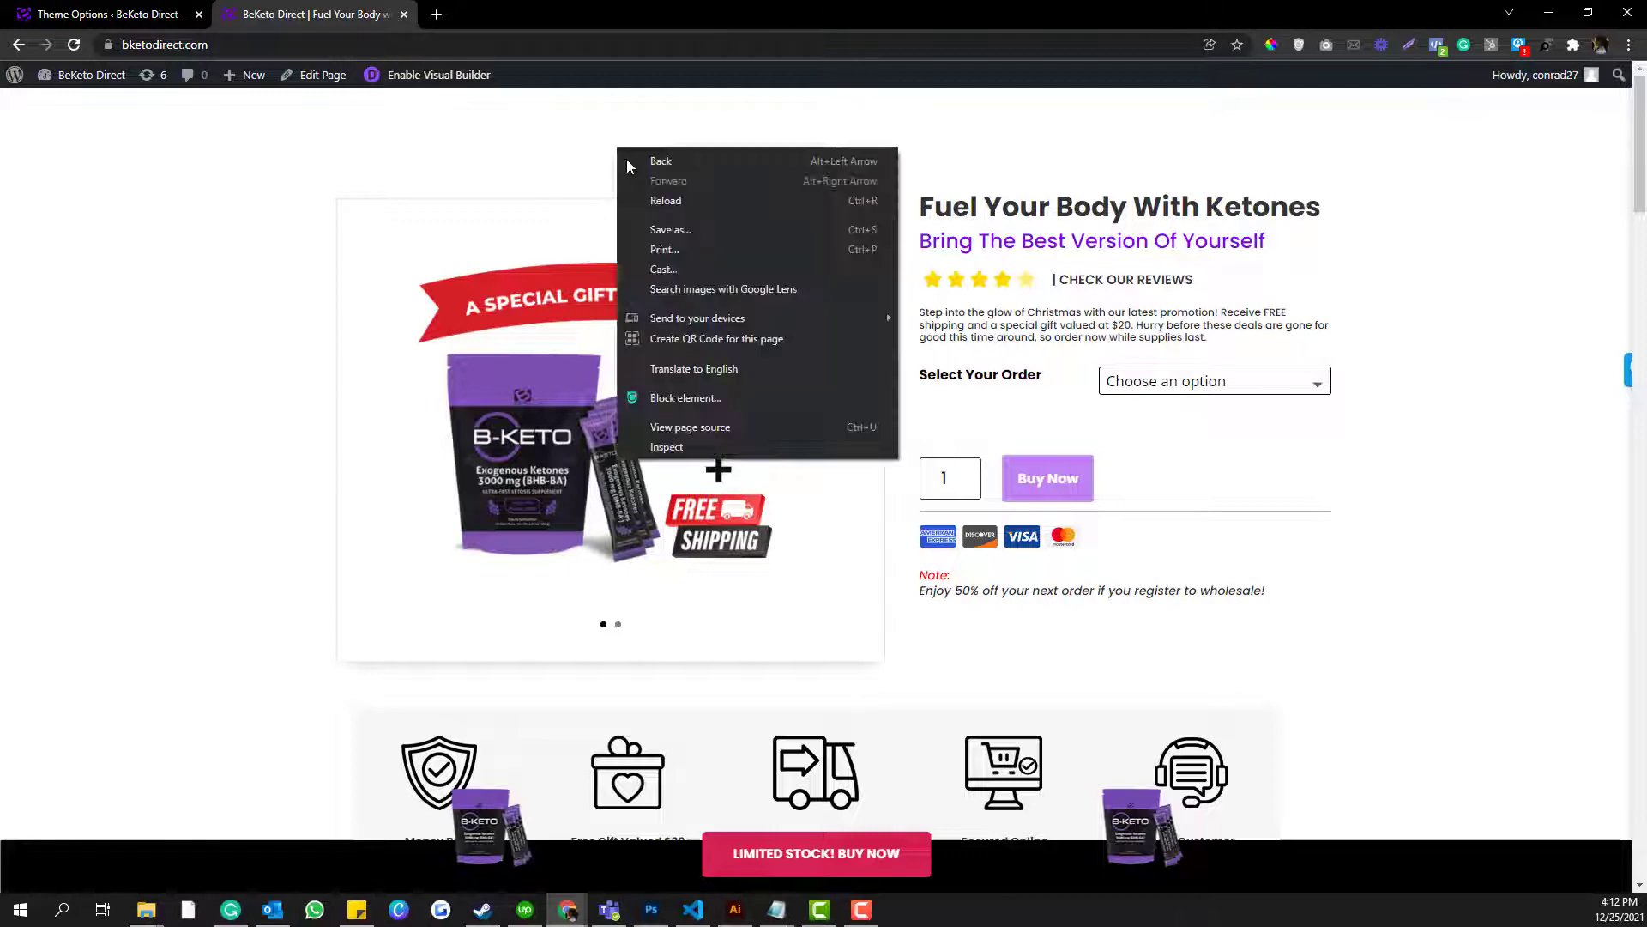
click(681, 442)
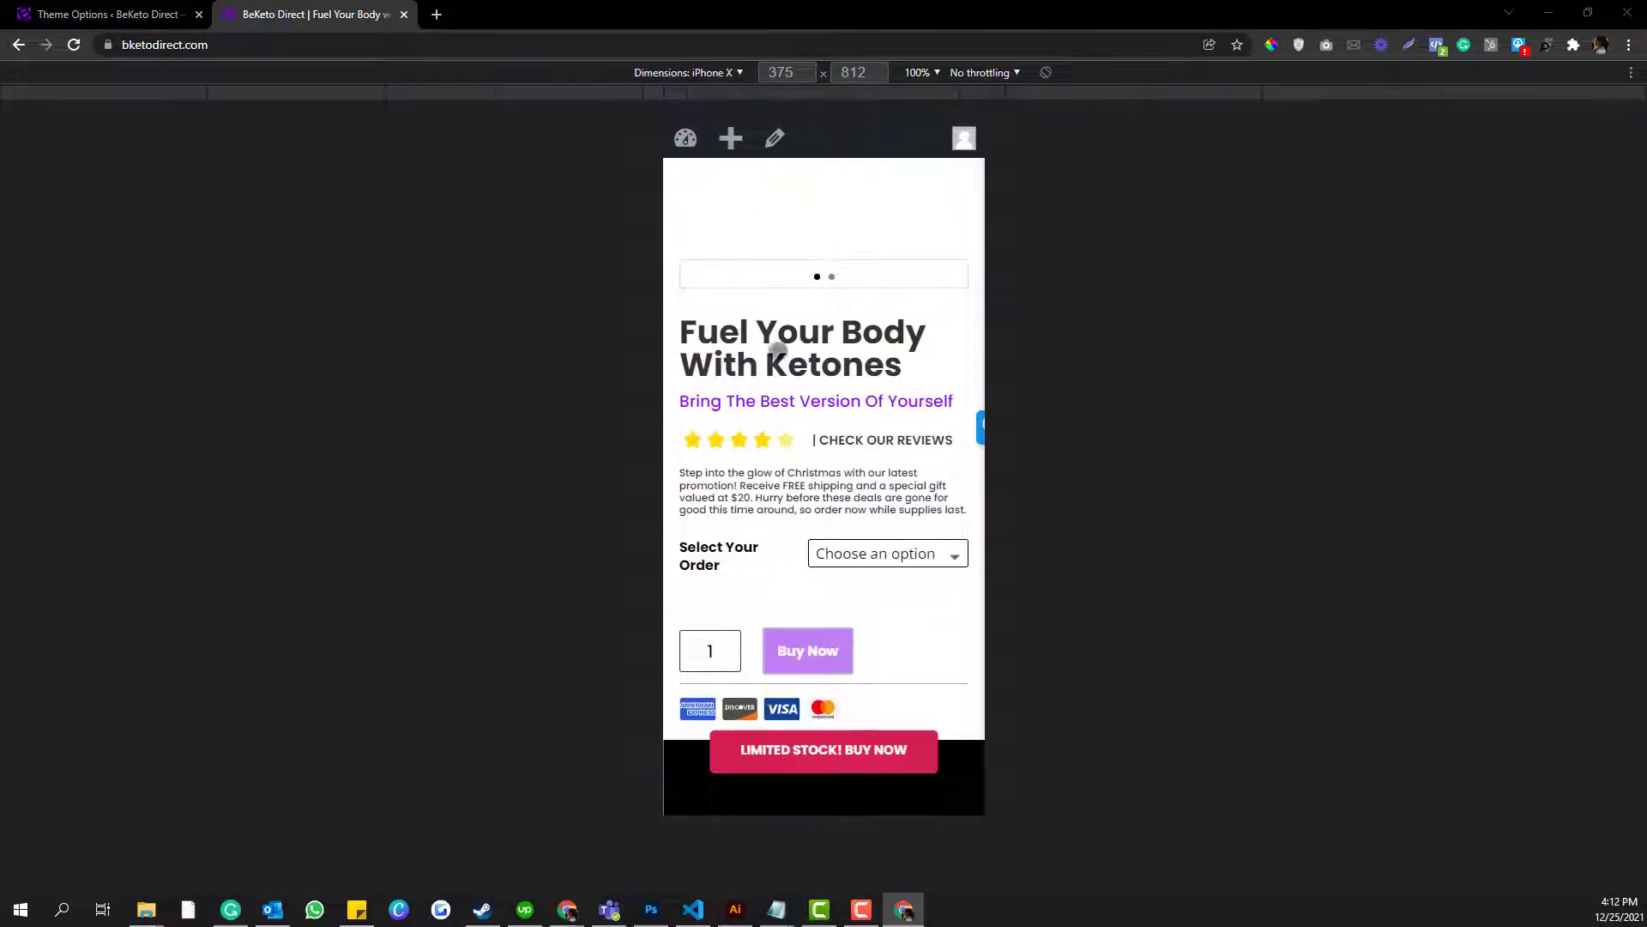
click(827, 276)
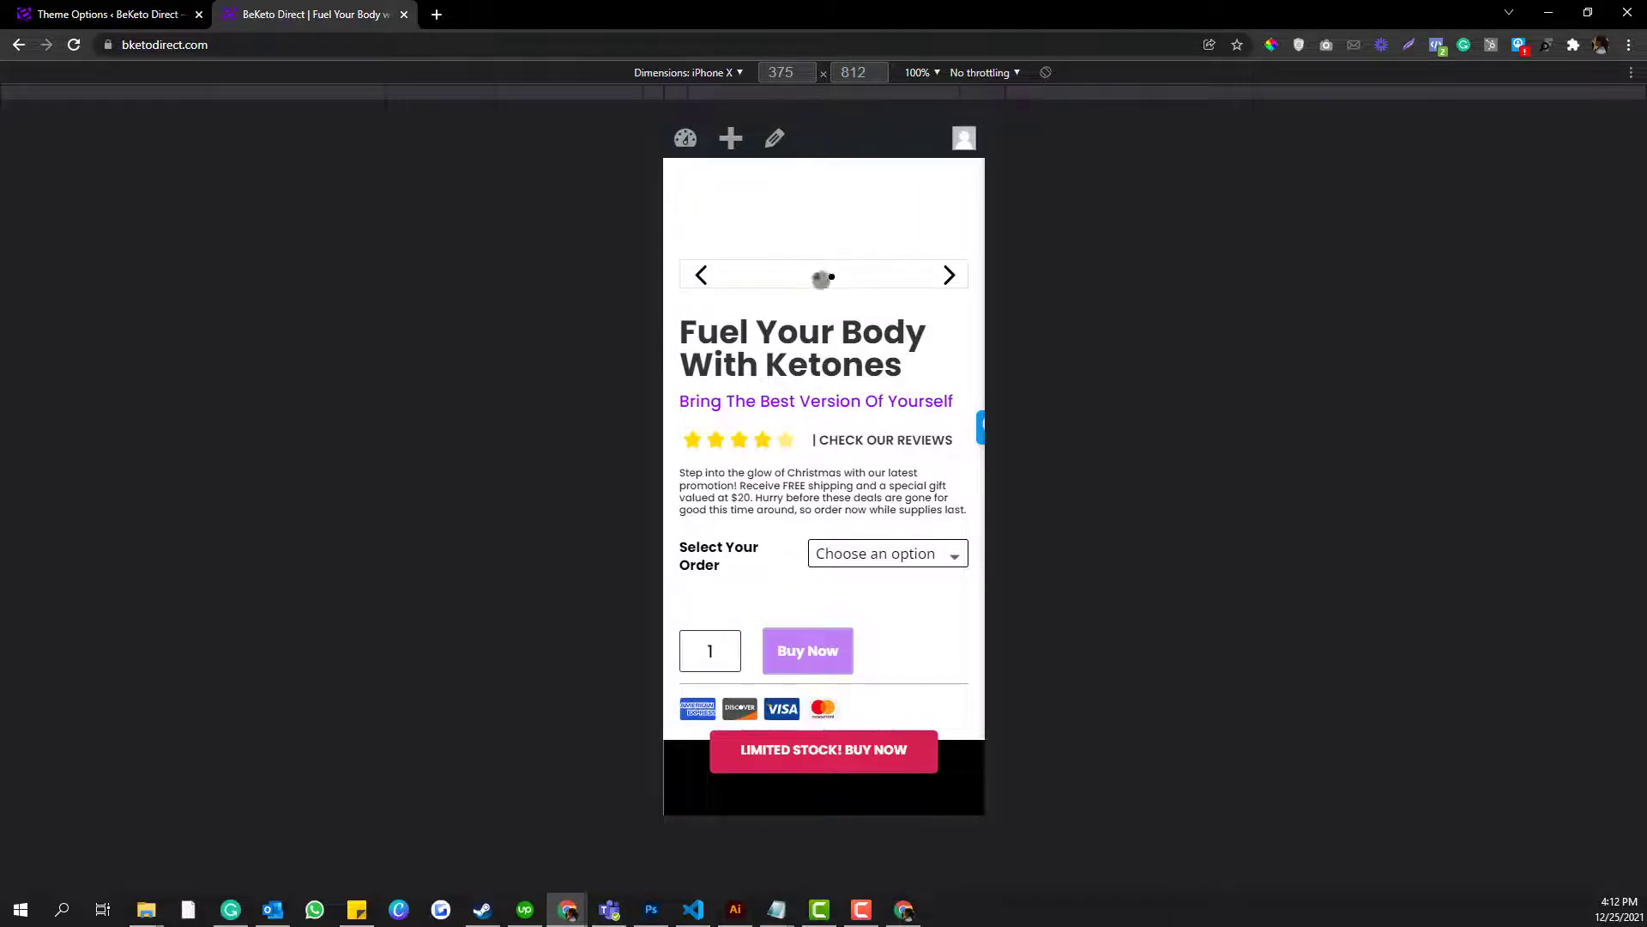
Move and narrow the undocked DevTools window so the 375×812 preview shows fully.
key(ctrl+shift+c)
drag(1604, 303, 342, 268)
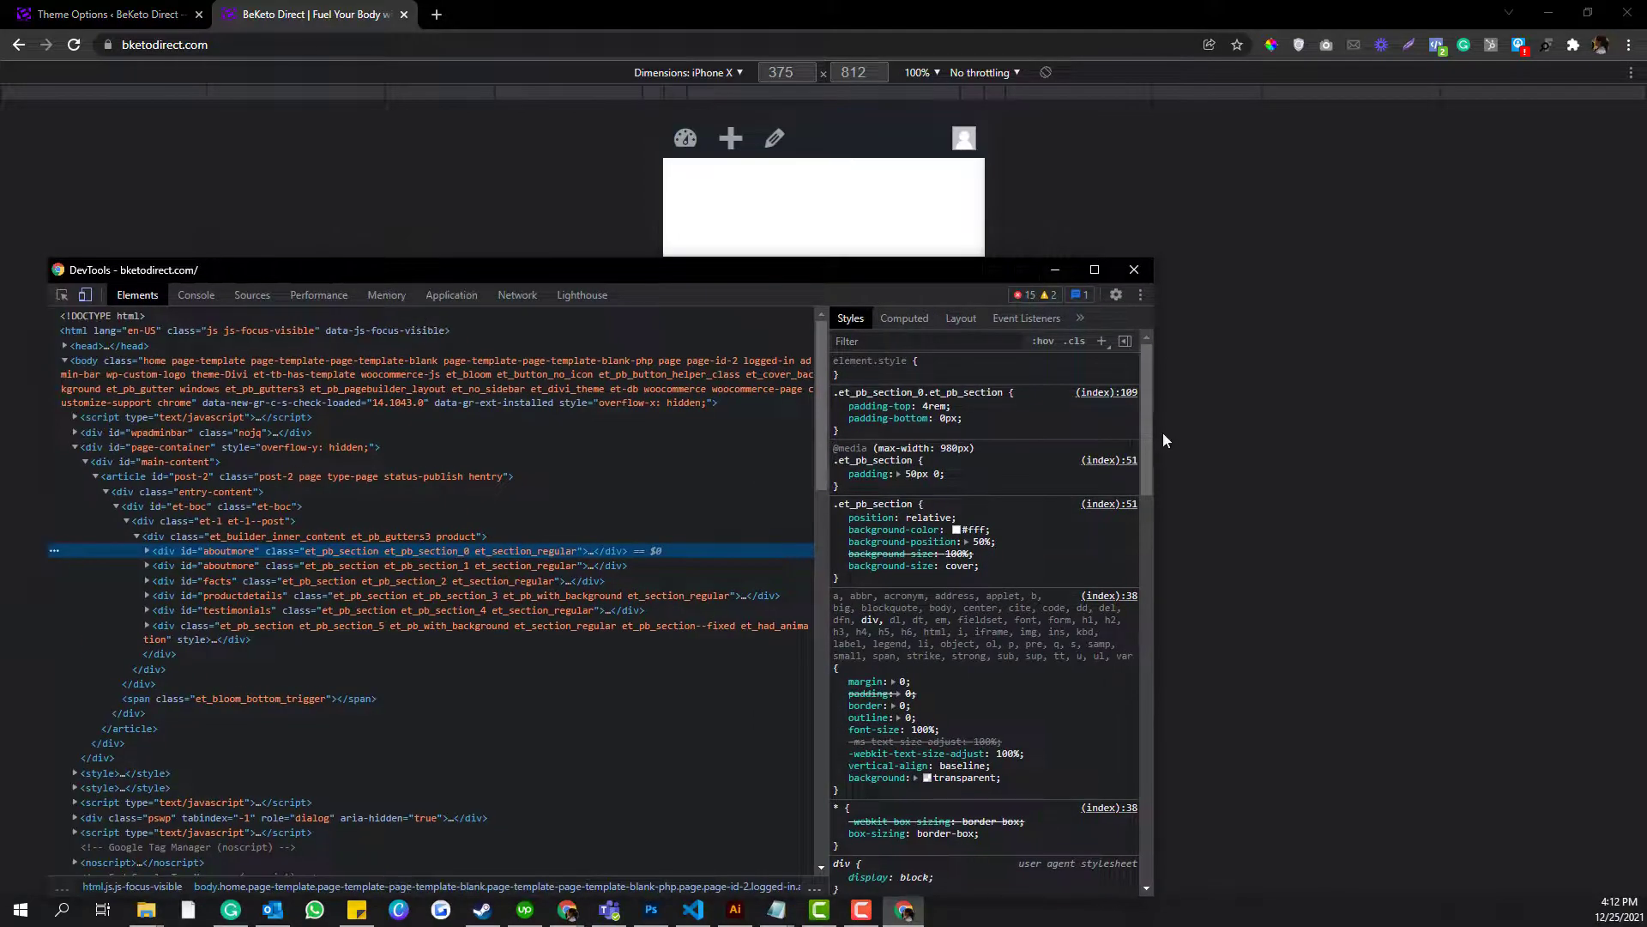
drag(1155, 429, 625, 430)
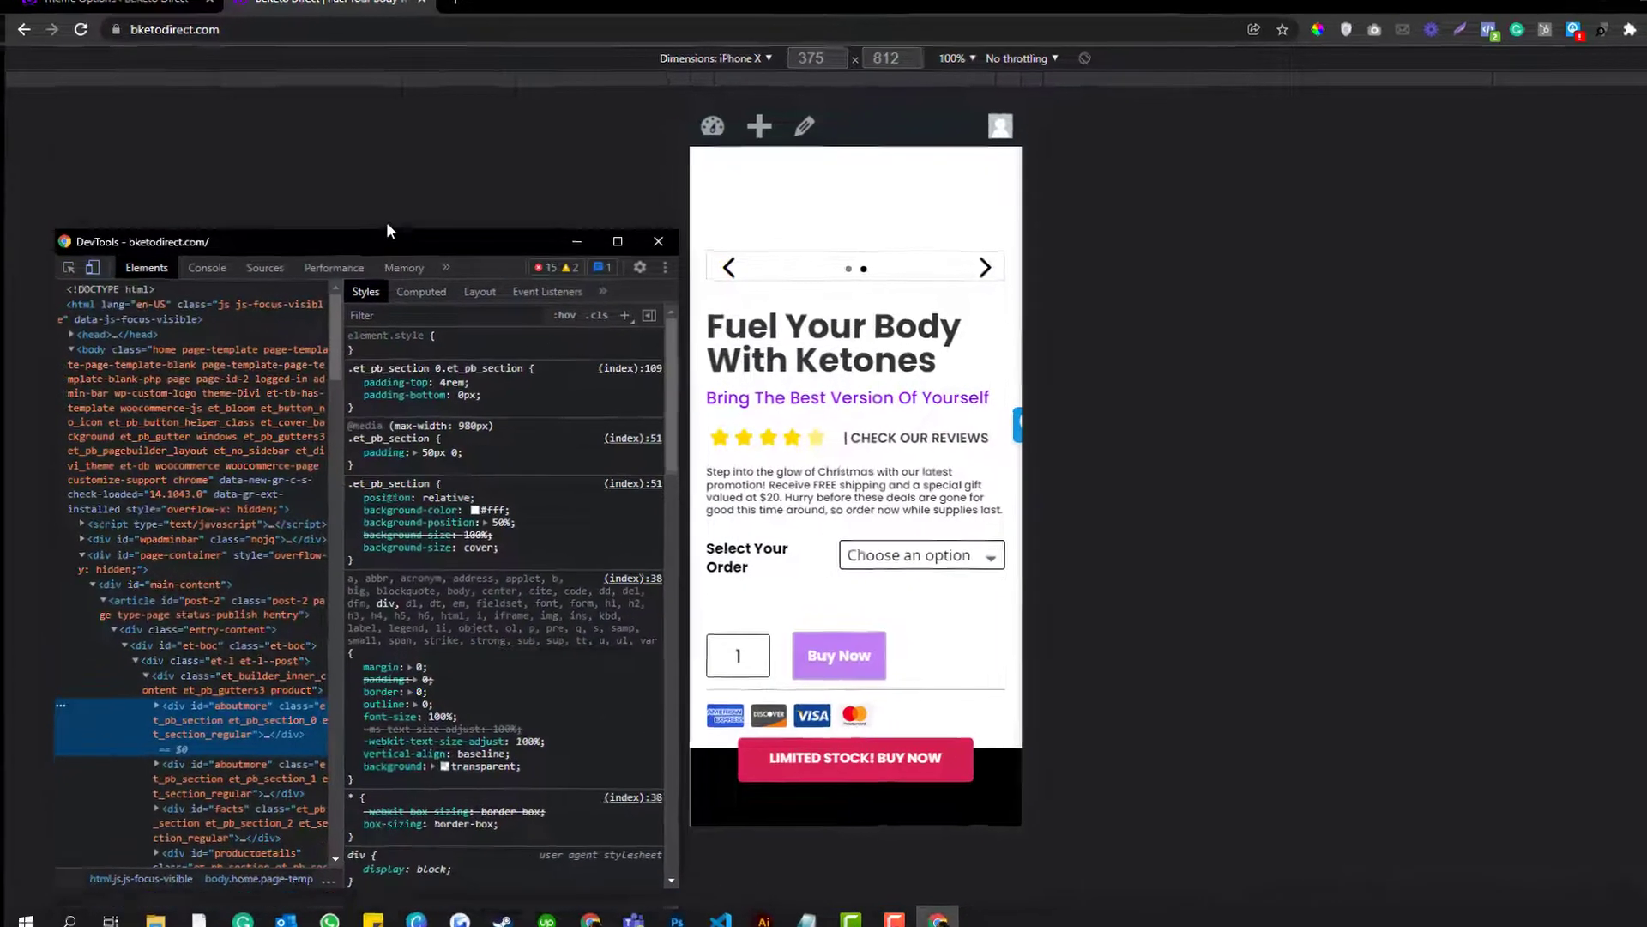
drag(386, 230, 363, 123)
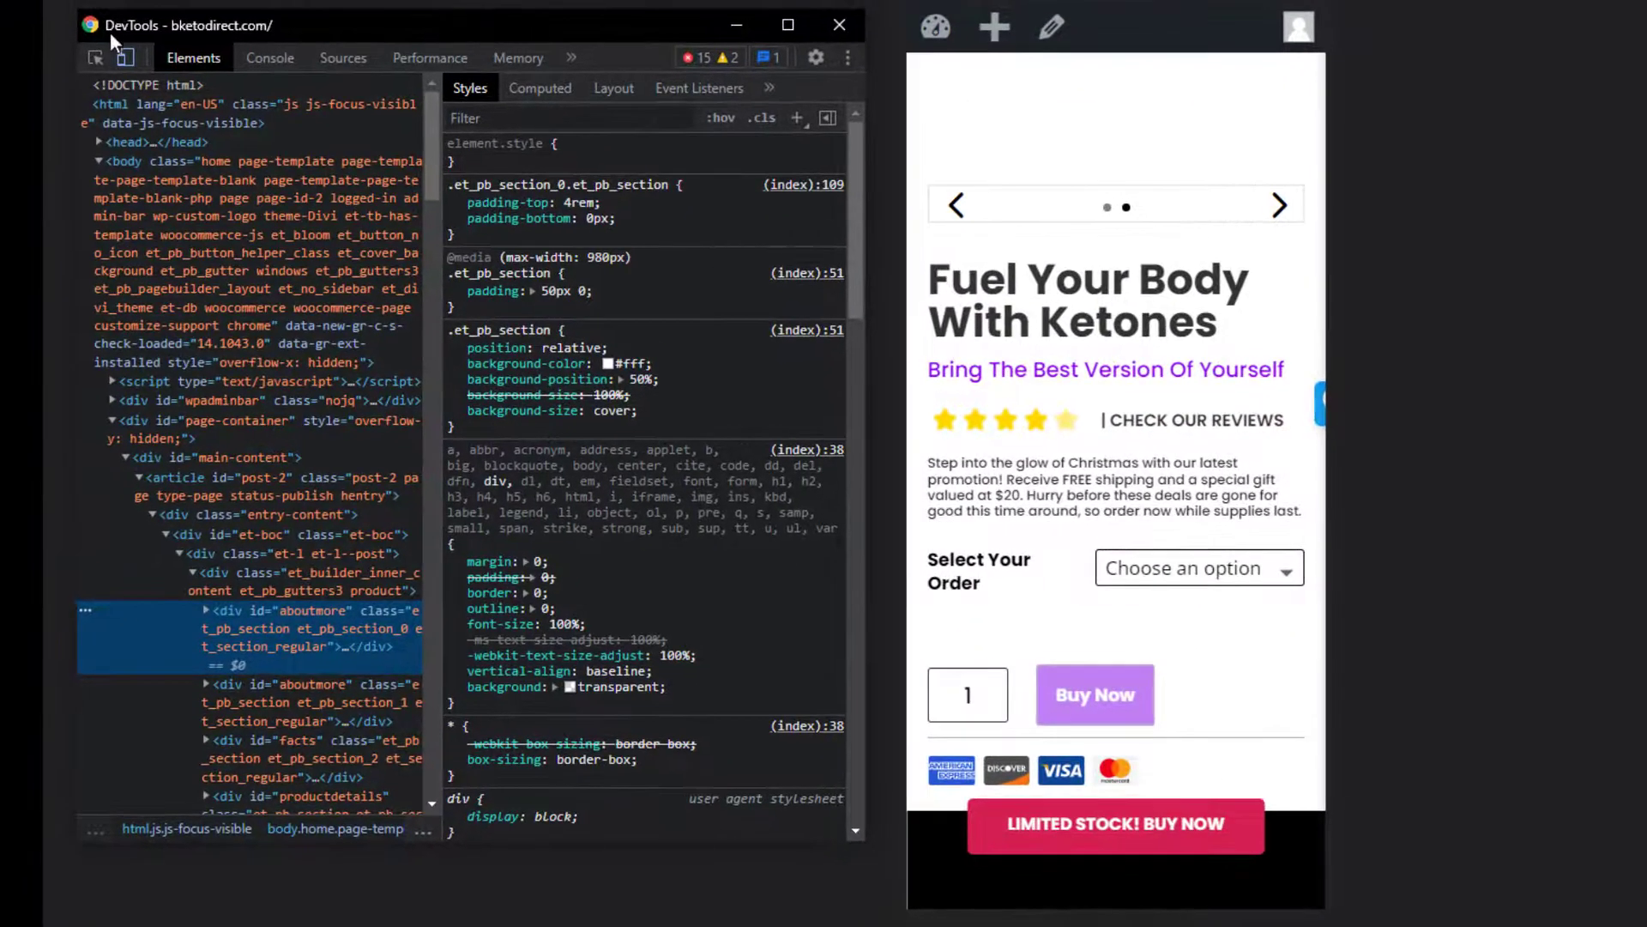
Pick the slider on the page and select its div.et_pb_slide_image element.
click(47, 152)
mouse_move(1122, 206)
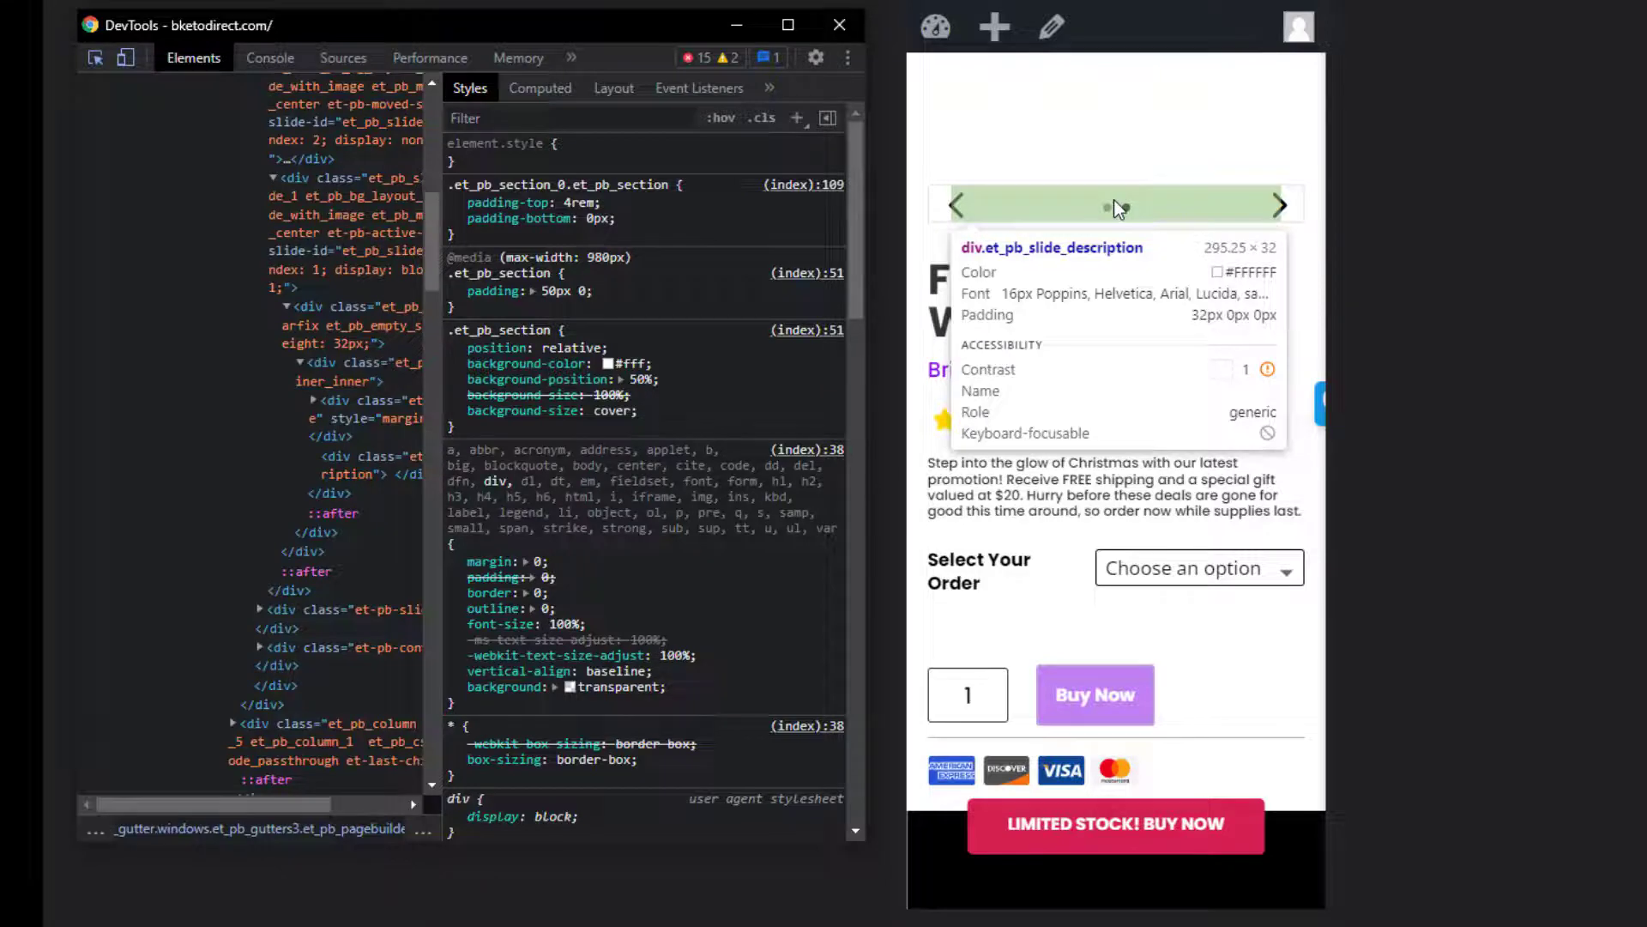
click(1115, 201)
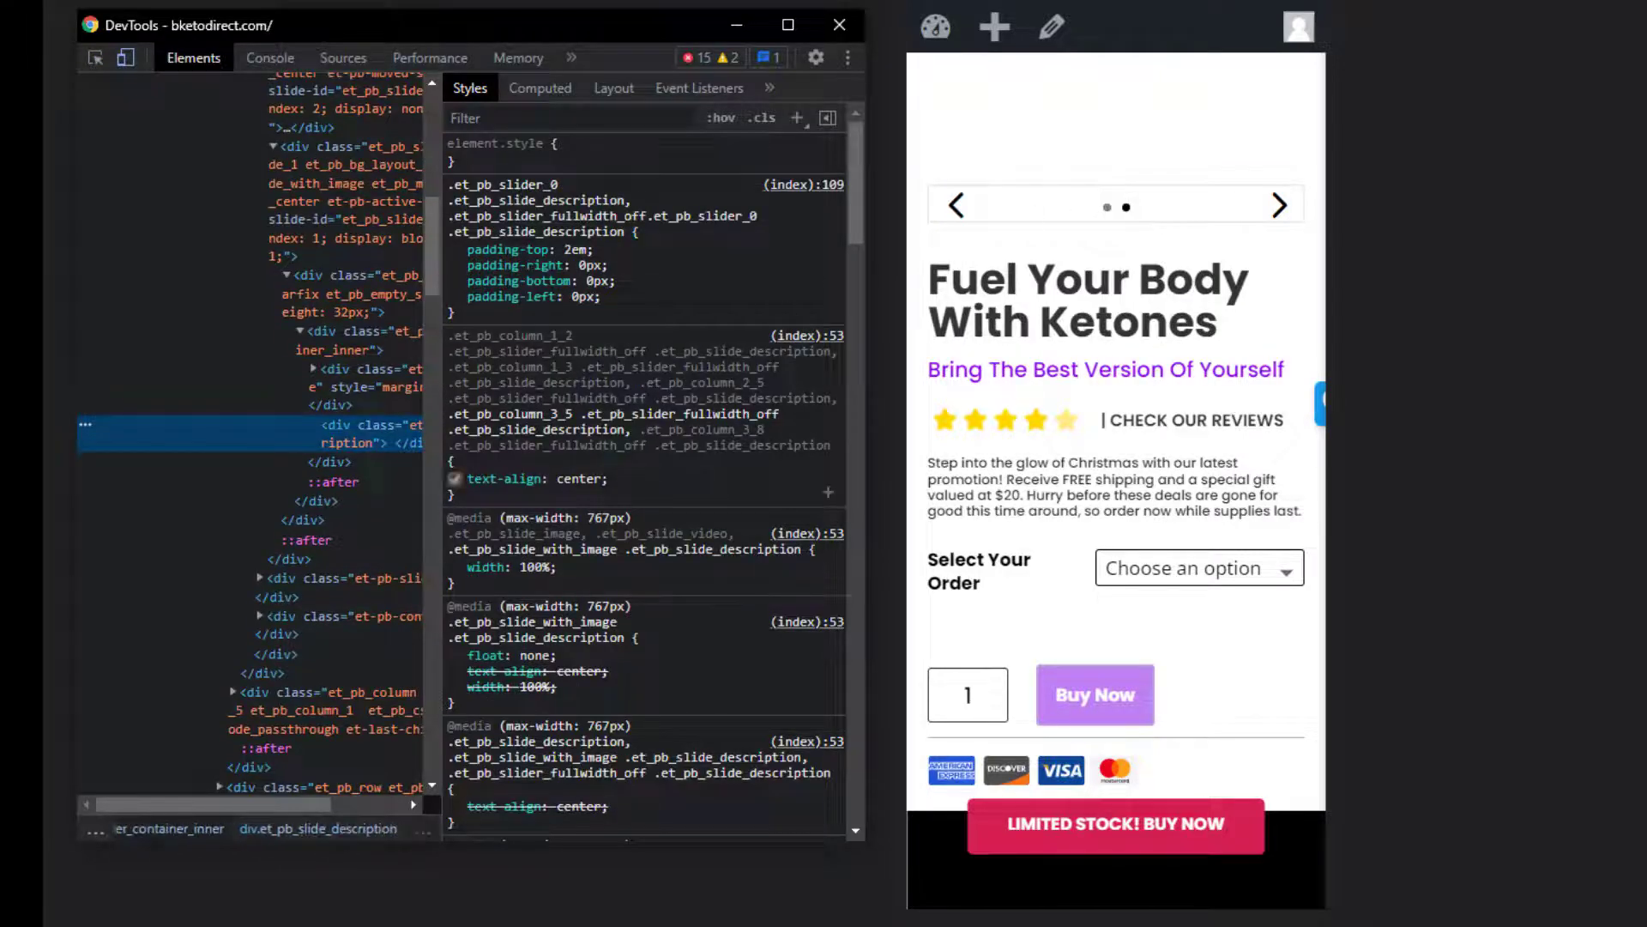
drag(443, 396, 573, 396)
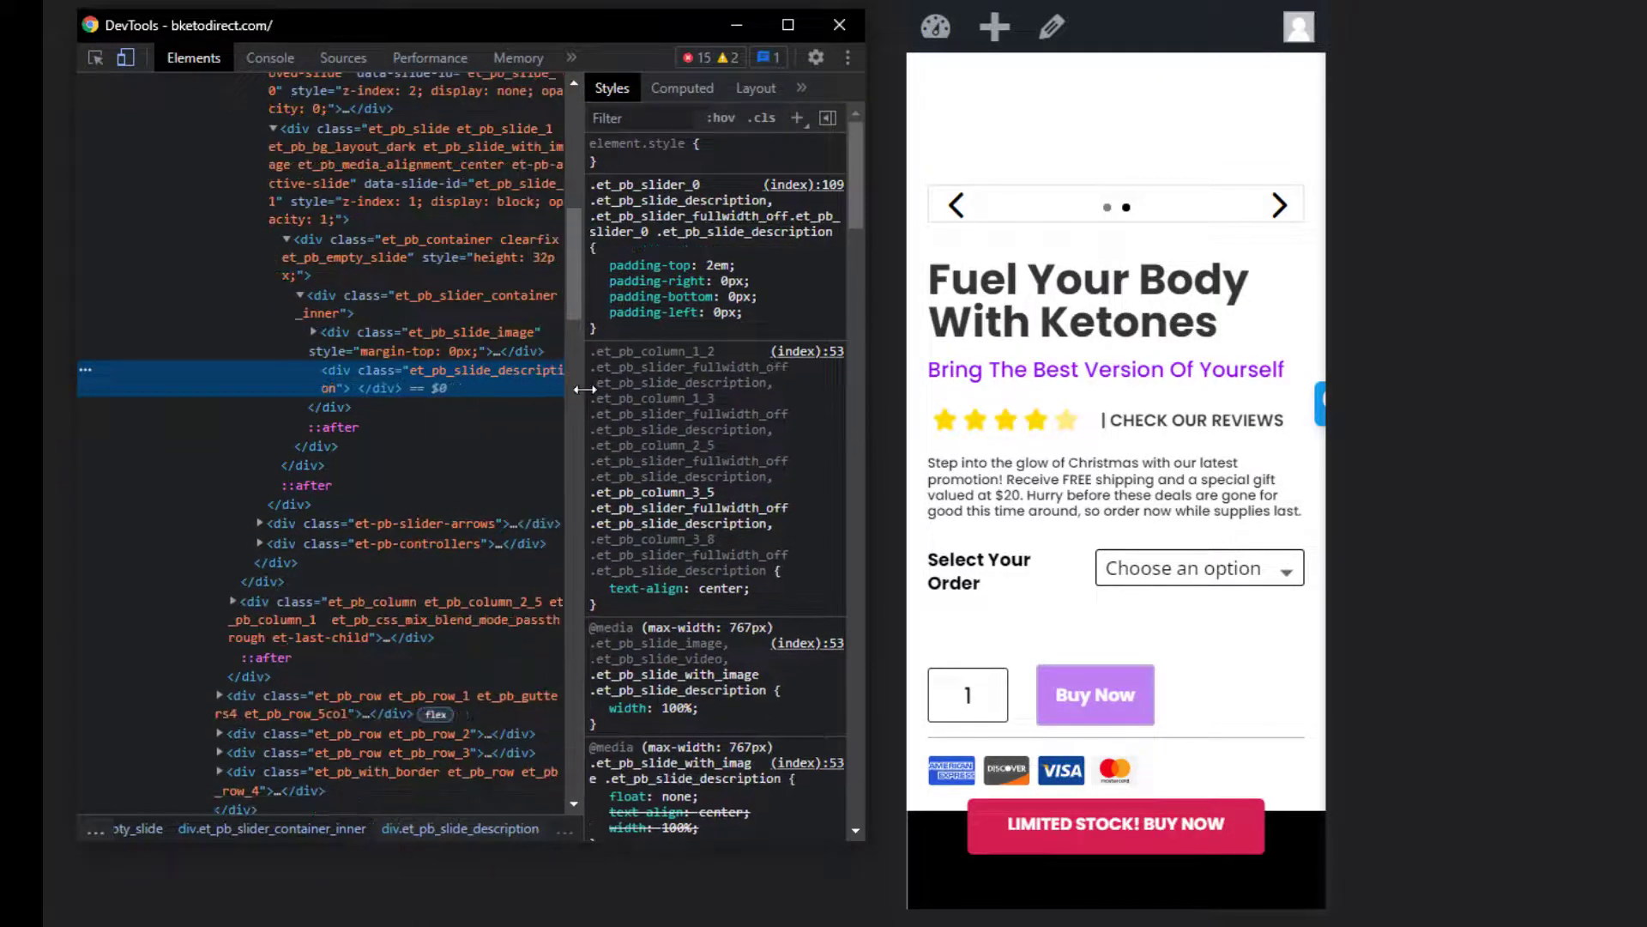
click(453, 342)
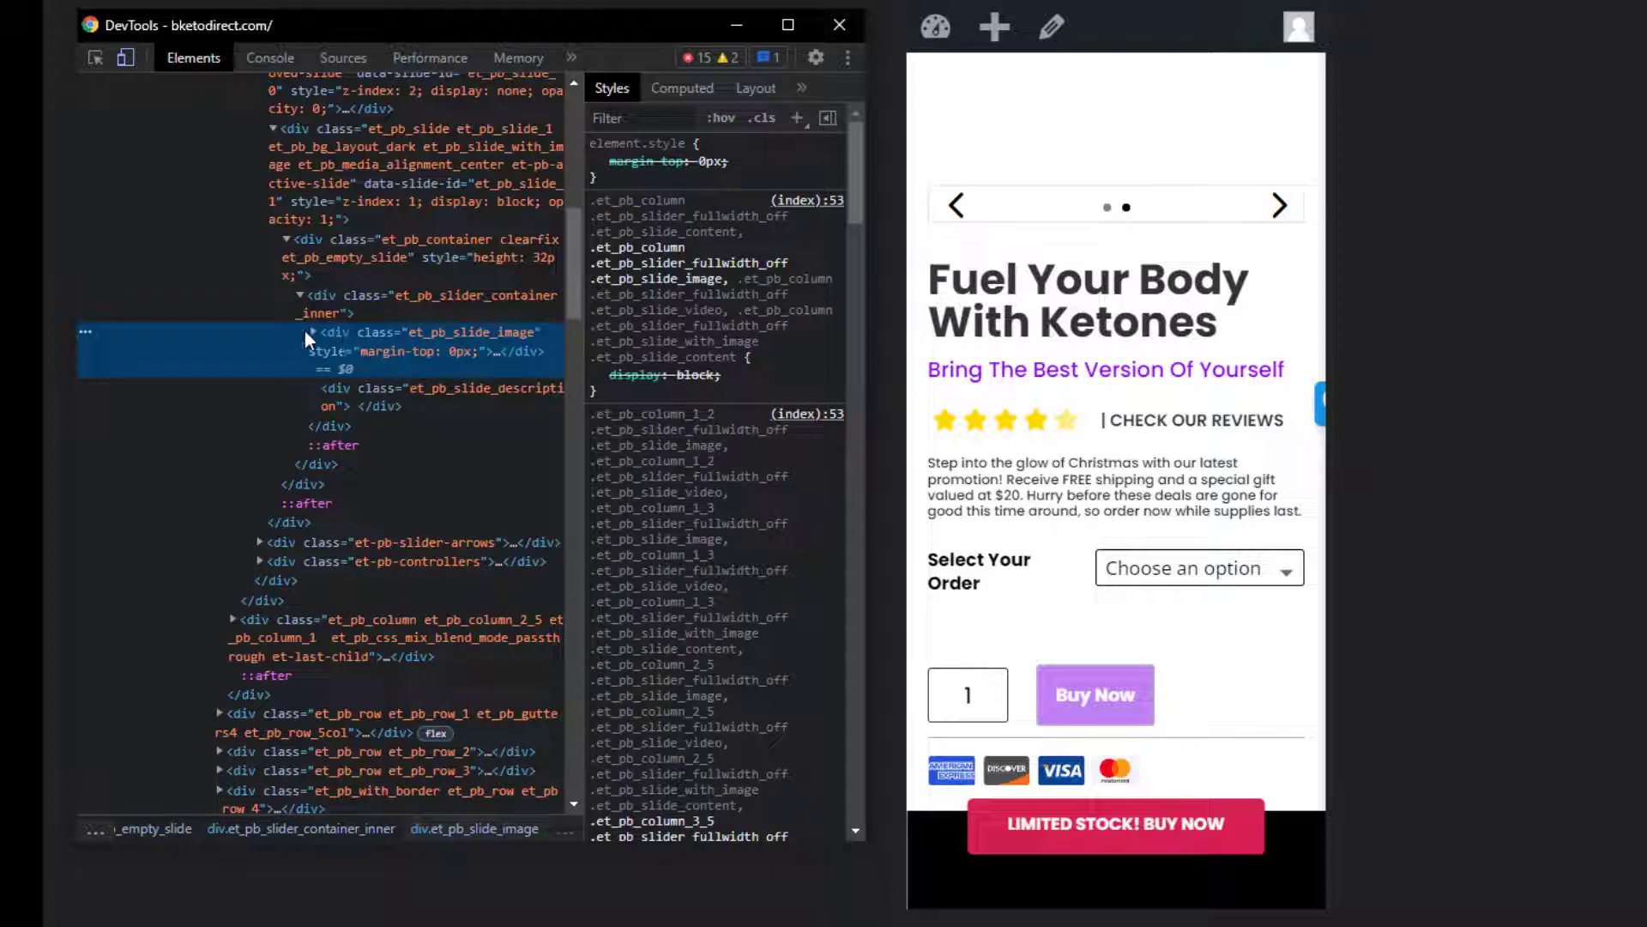
click(311, 332)
click(388, 372)
click(446, 342)
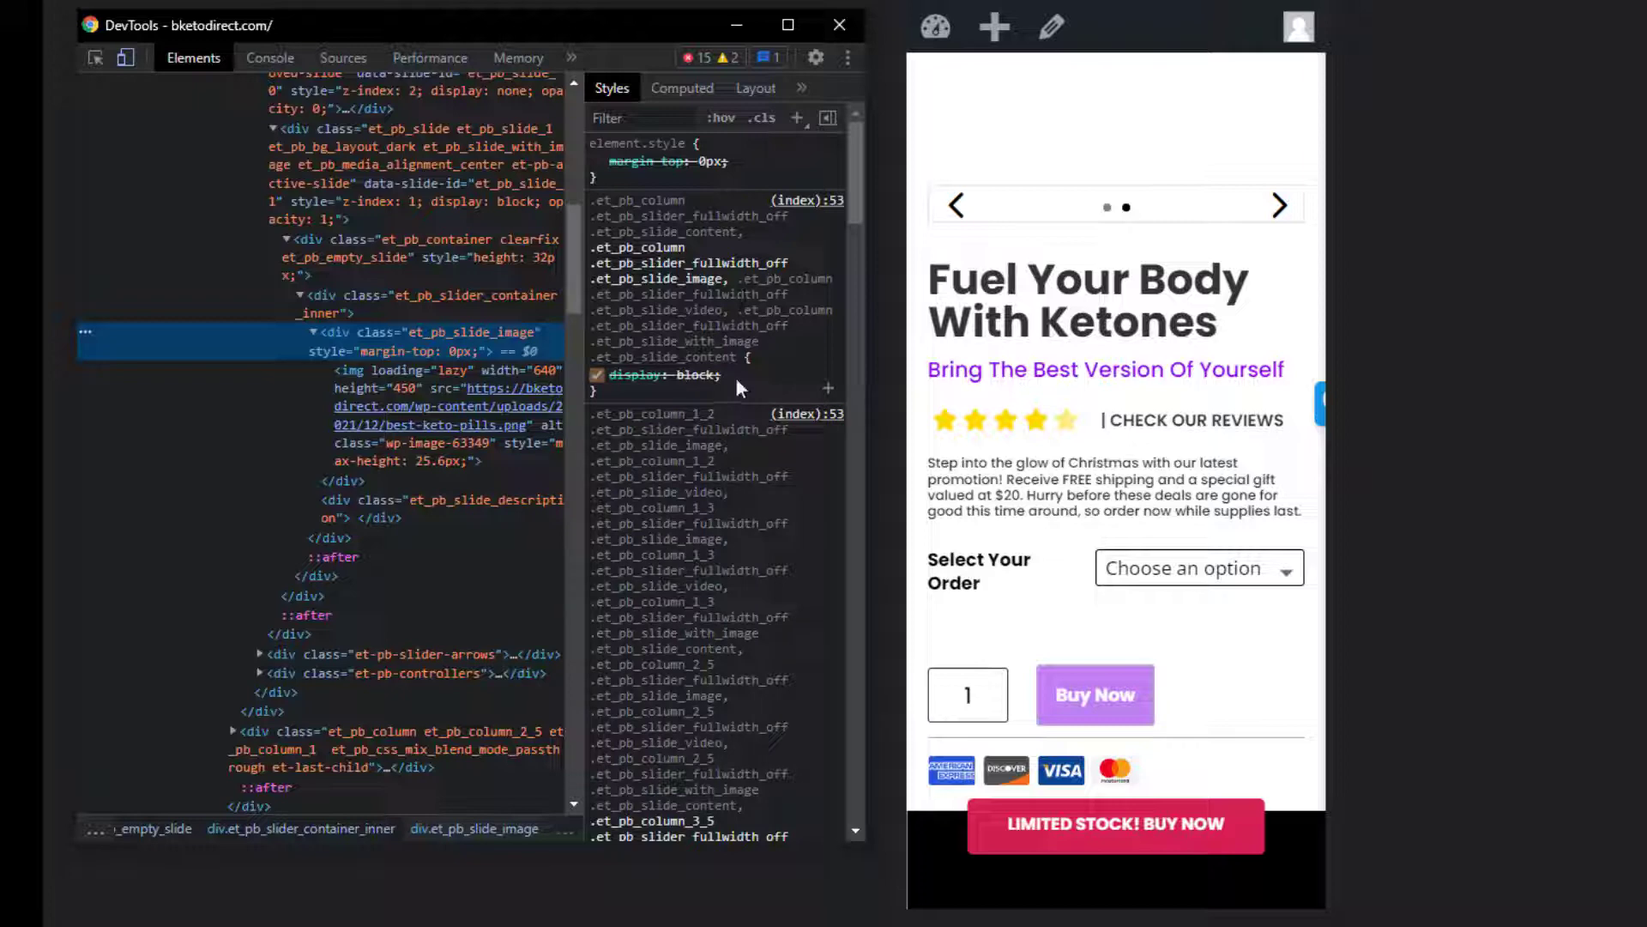
Scroll Styles to the max-width 767px display:none!important rule, then close DevTools.
scroll(736, 386, down, 8)
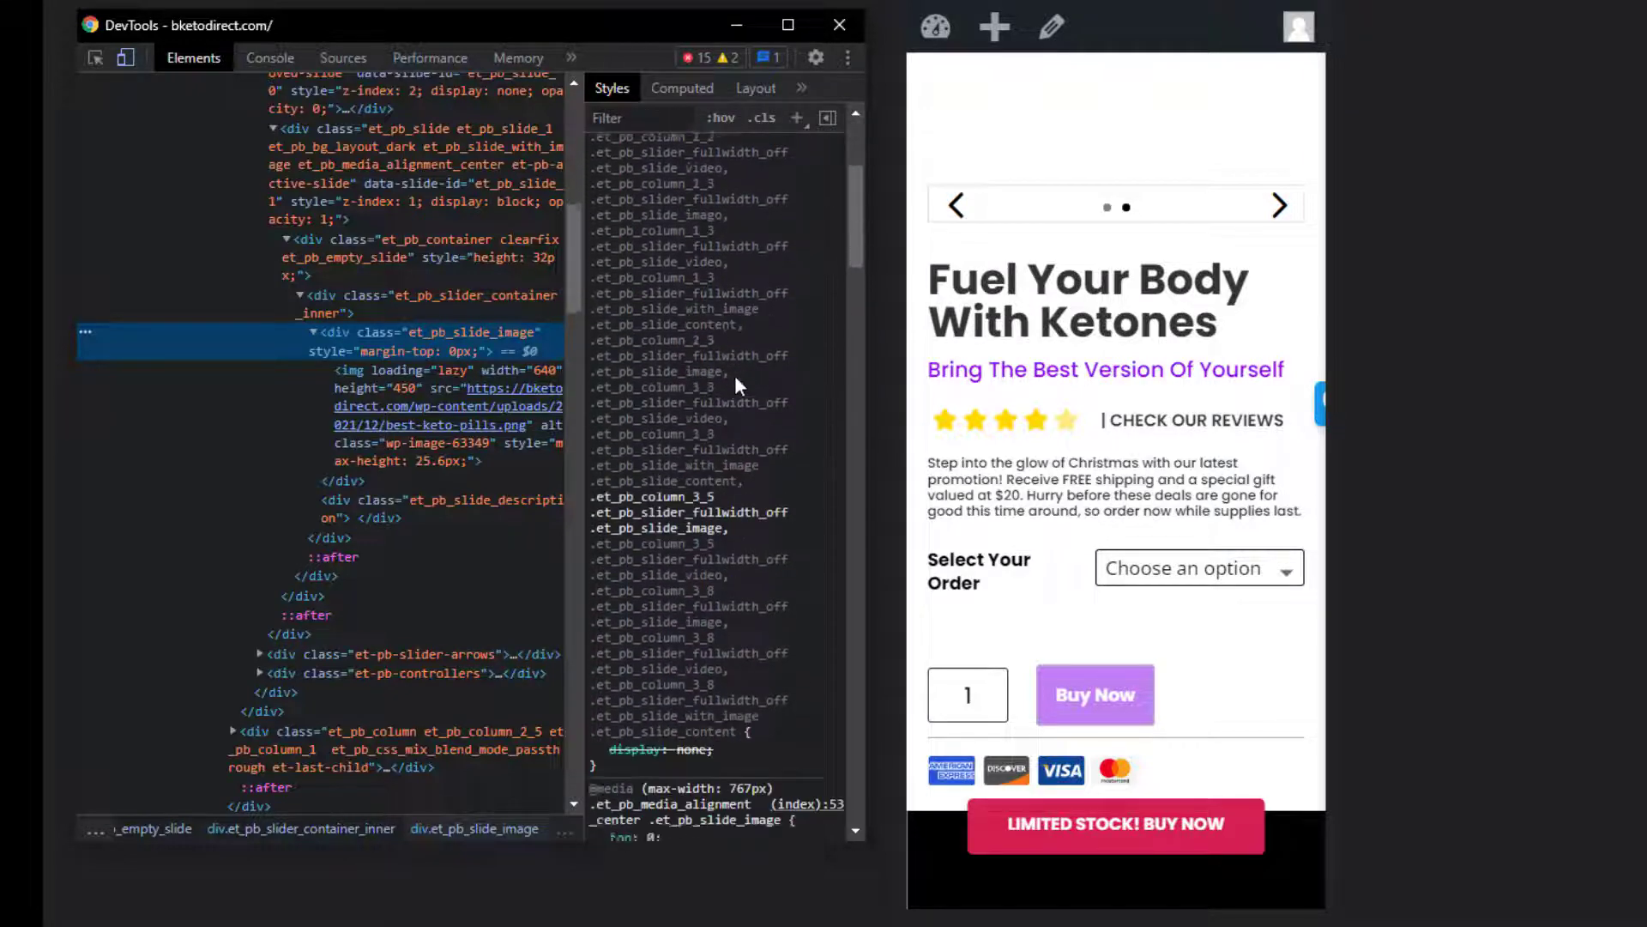
scroll(736, 386, down, 5)
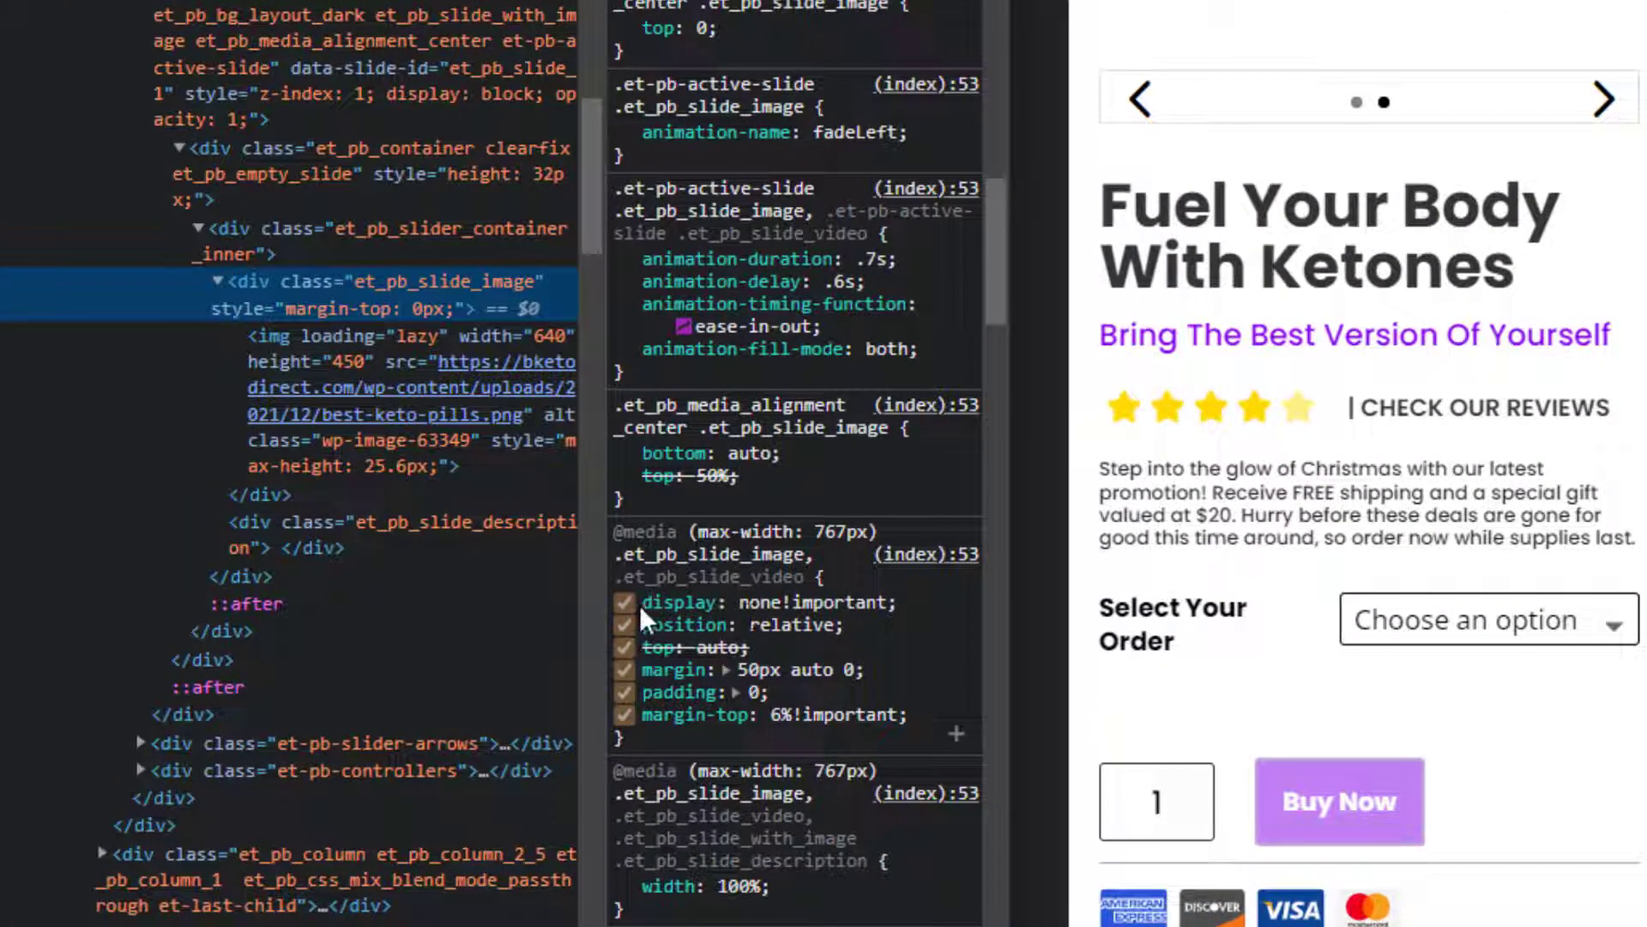
scroll(801, 498, up, 10)
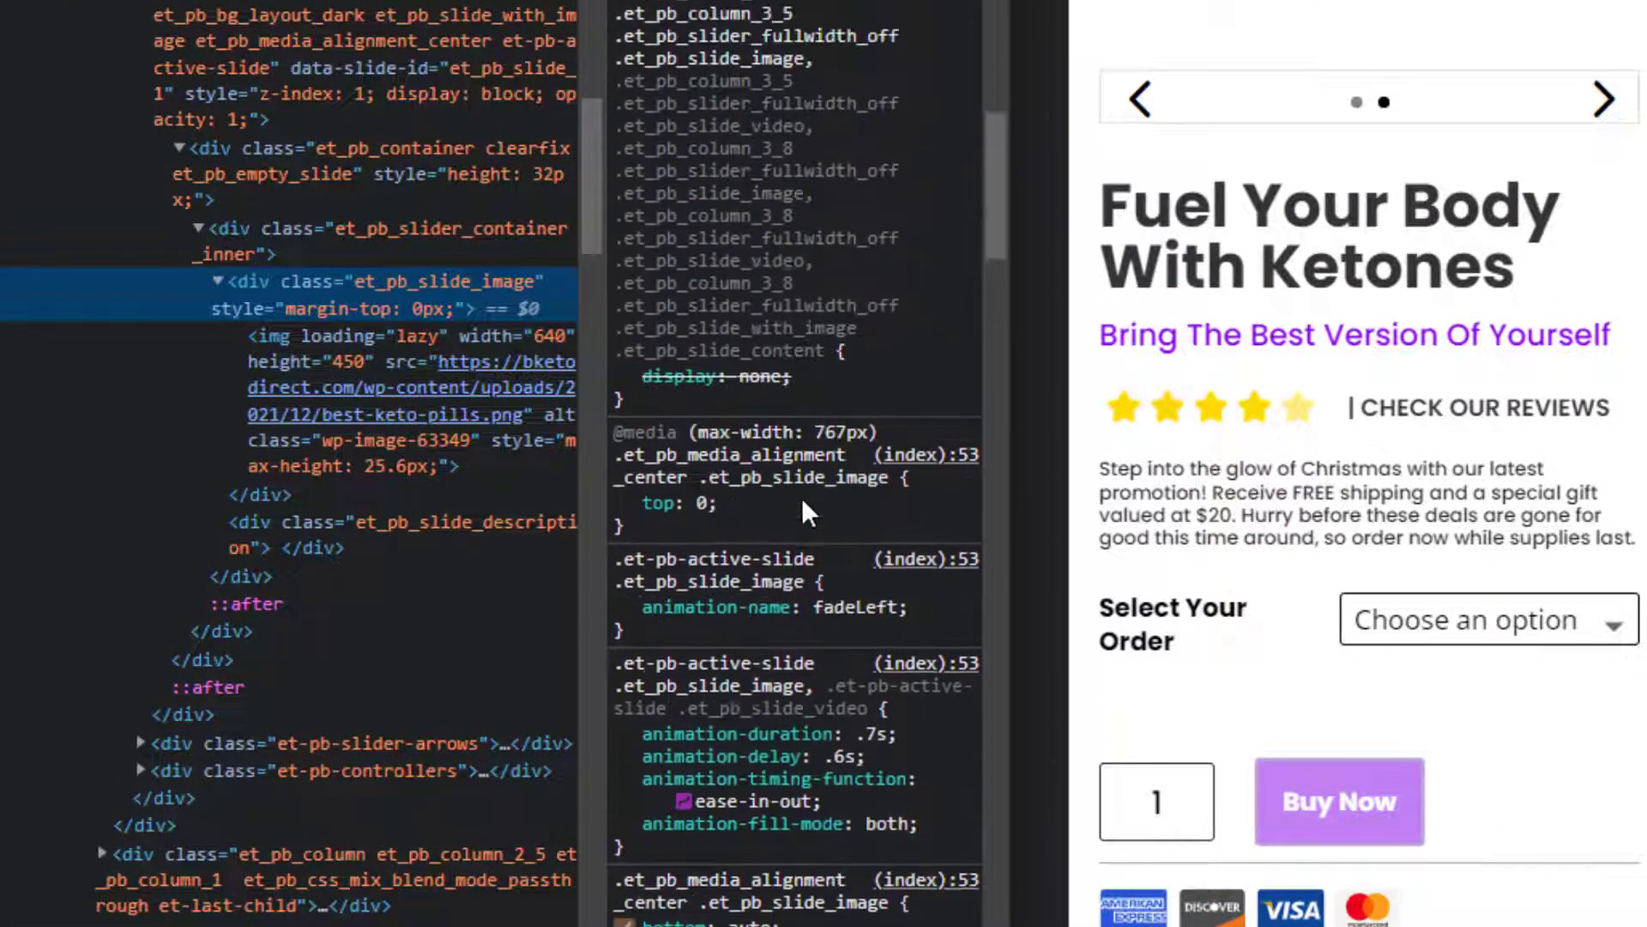
scroll(765, 384, down, 10)
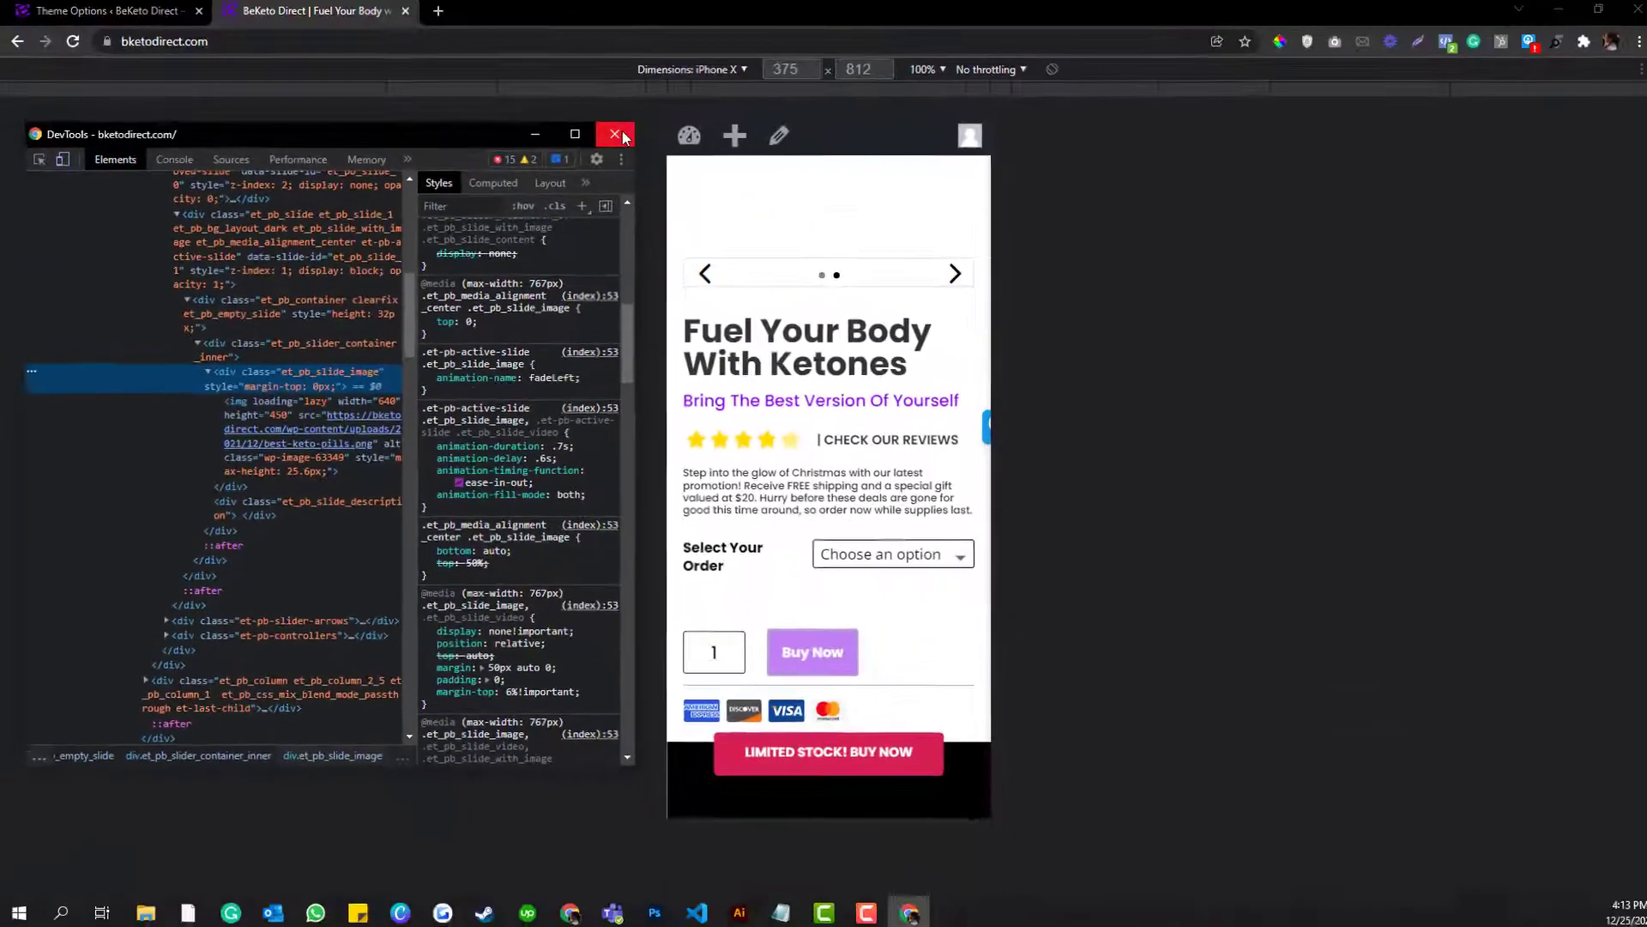
click(614, 137)
Enable the Visual Builder on the product page and open the slider's Slider Settings.
click(438, 75)
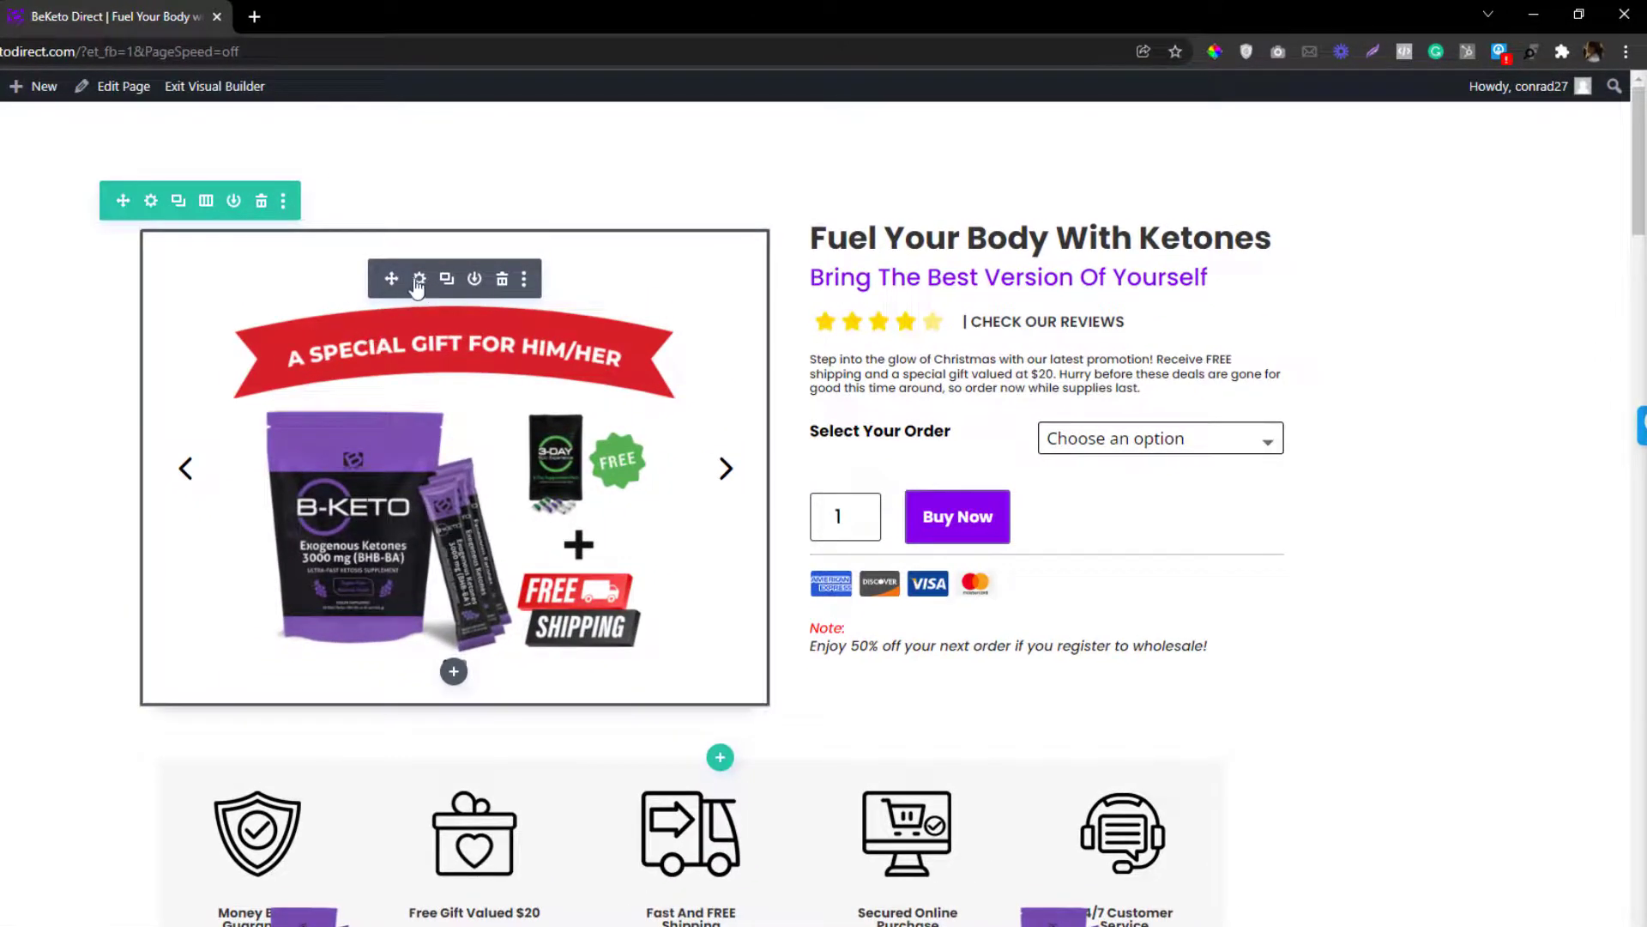
click(418, 281)
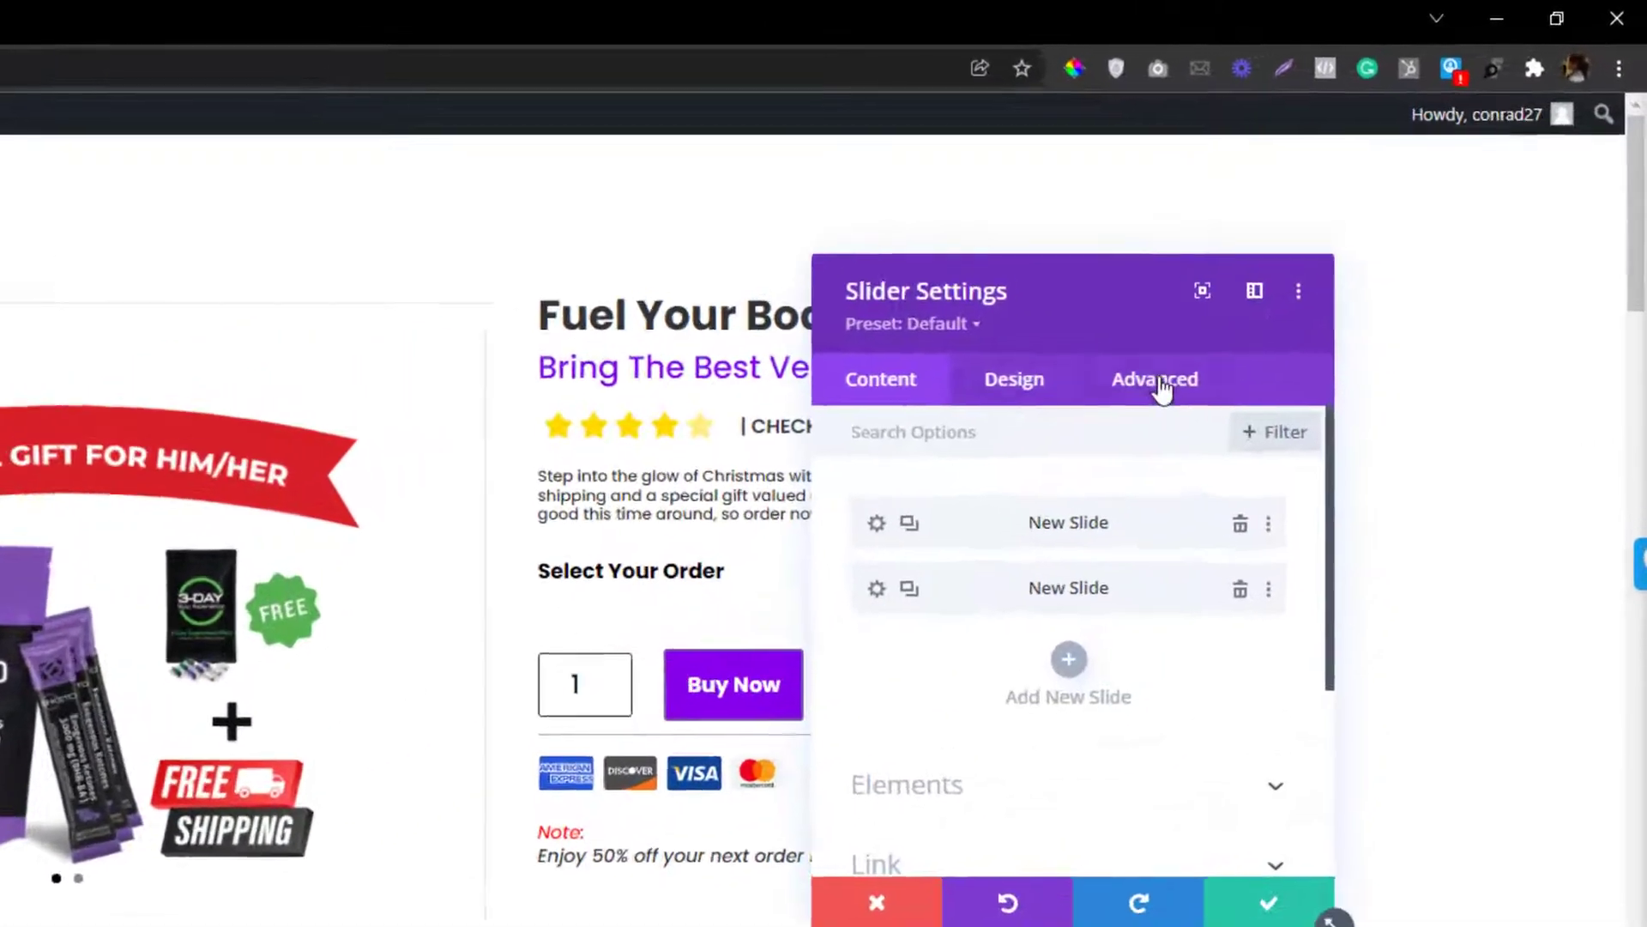
Open the slider's Advanced Custom CSS fields and scroll down to Slide Image.
click(1134, 403)
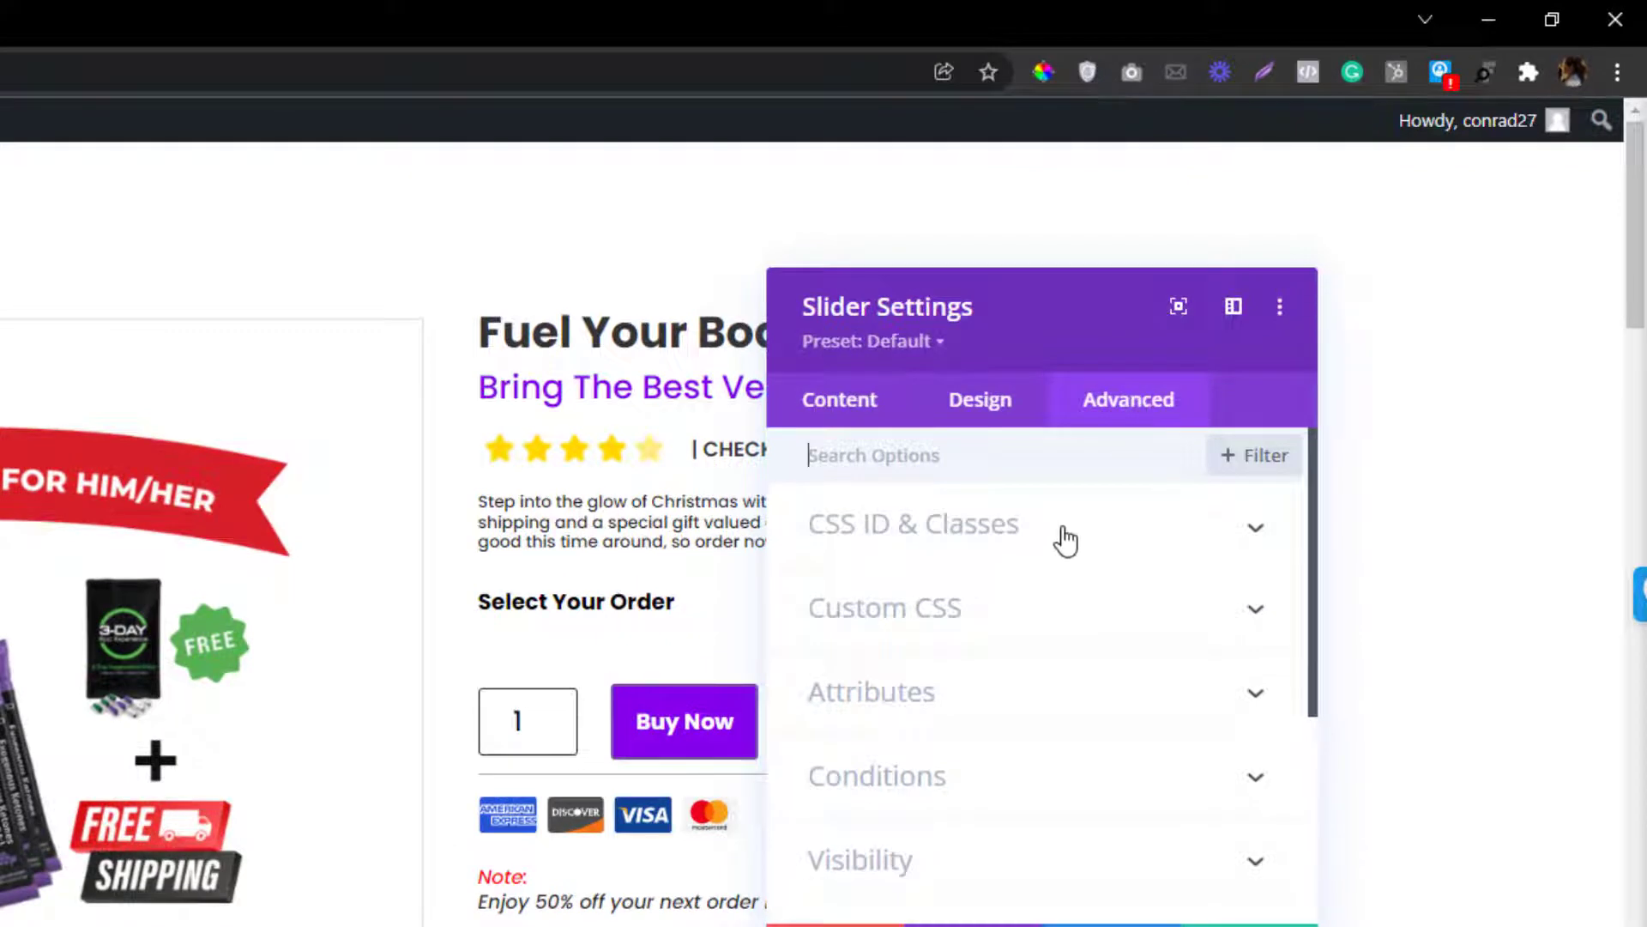
click(1033, 614)
scroll(1040, 624, down, 2)
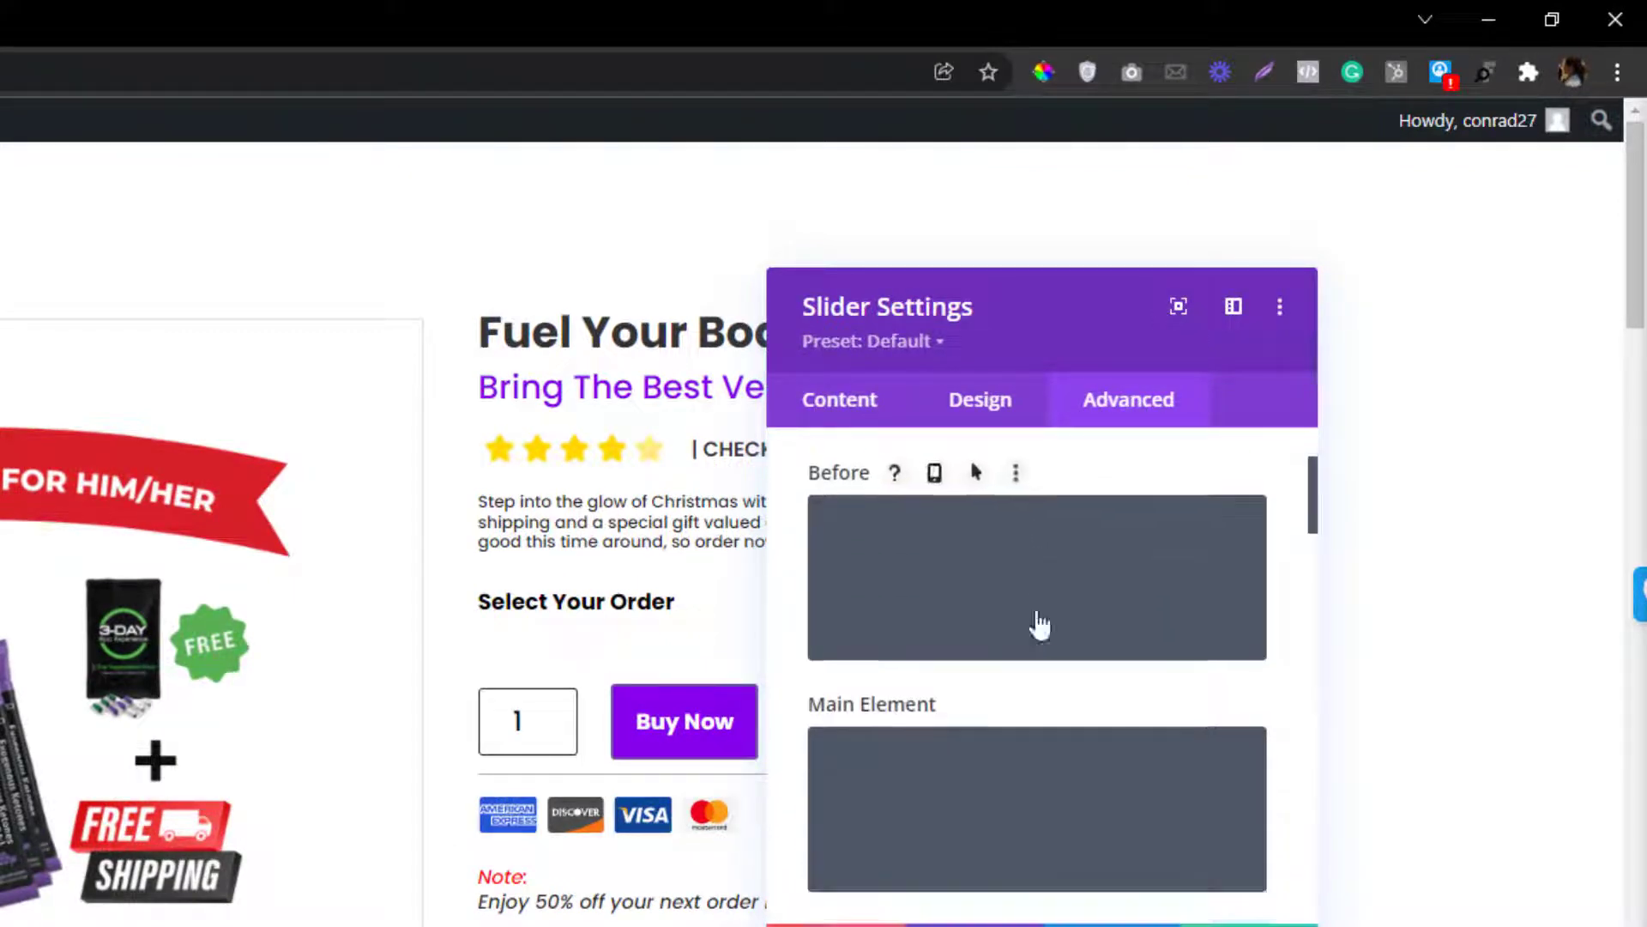
scroll(1040, 625, down, 15)
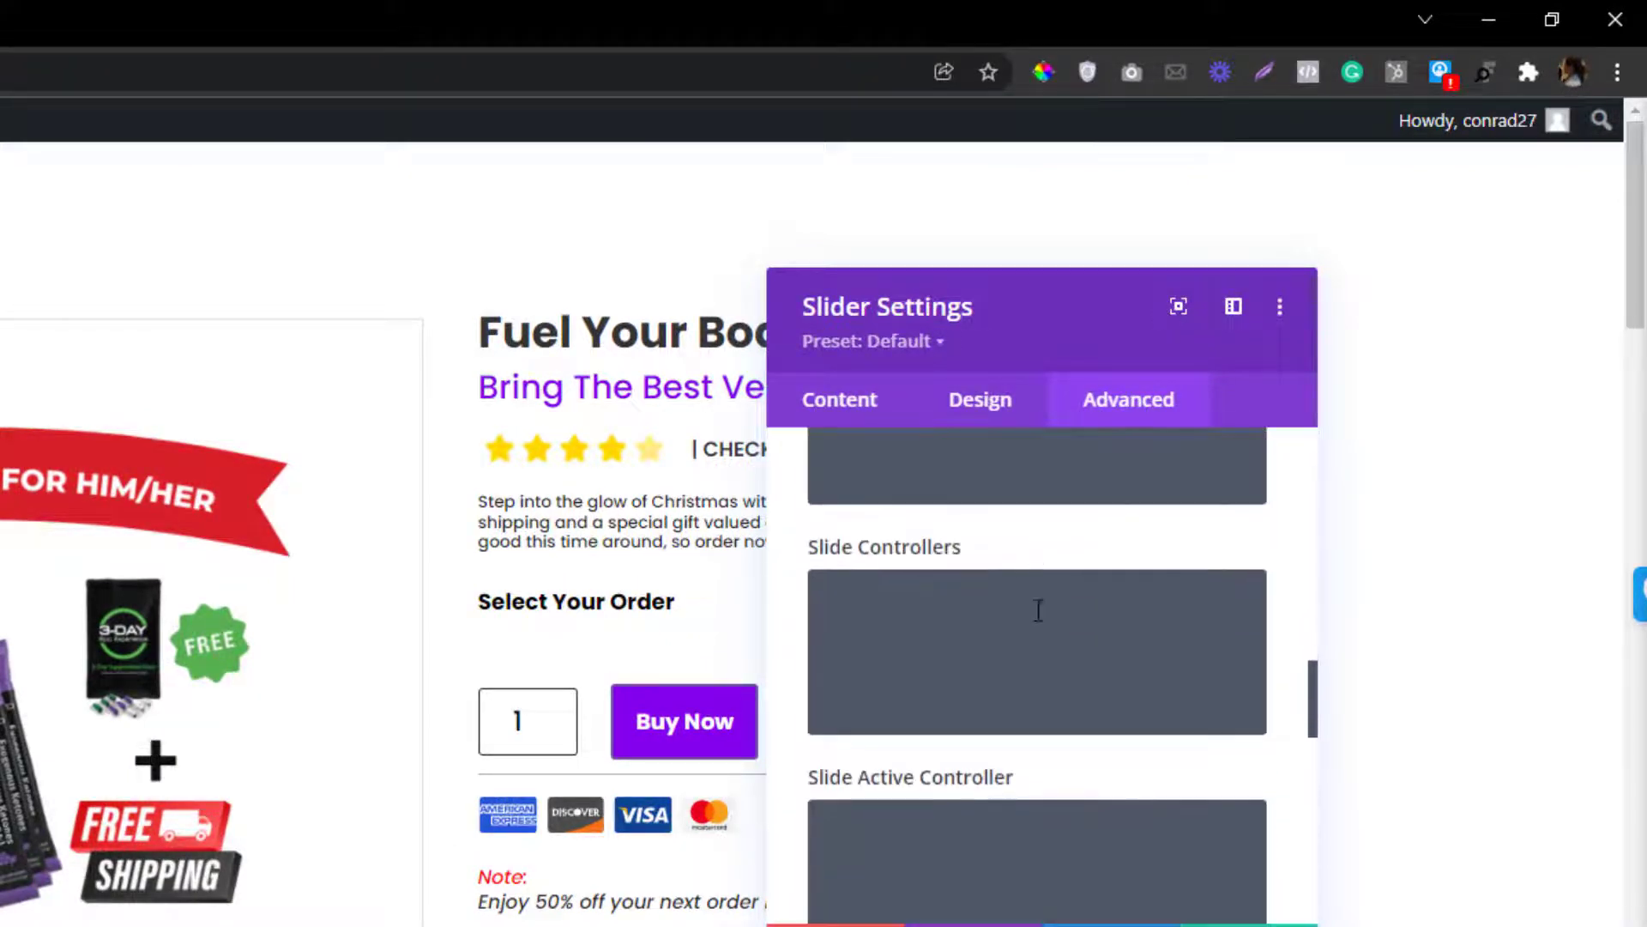
scroll(1038, 610, down, 5)
Confirm Slide Image targets .et_pb_slide_image and move the Notepad note out of the way.
click(884, 610)
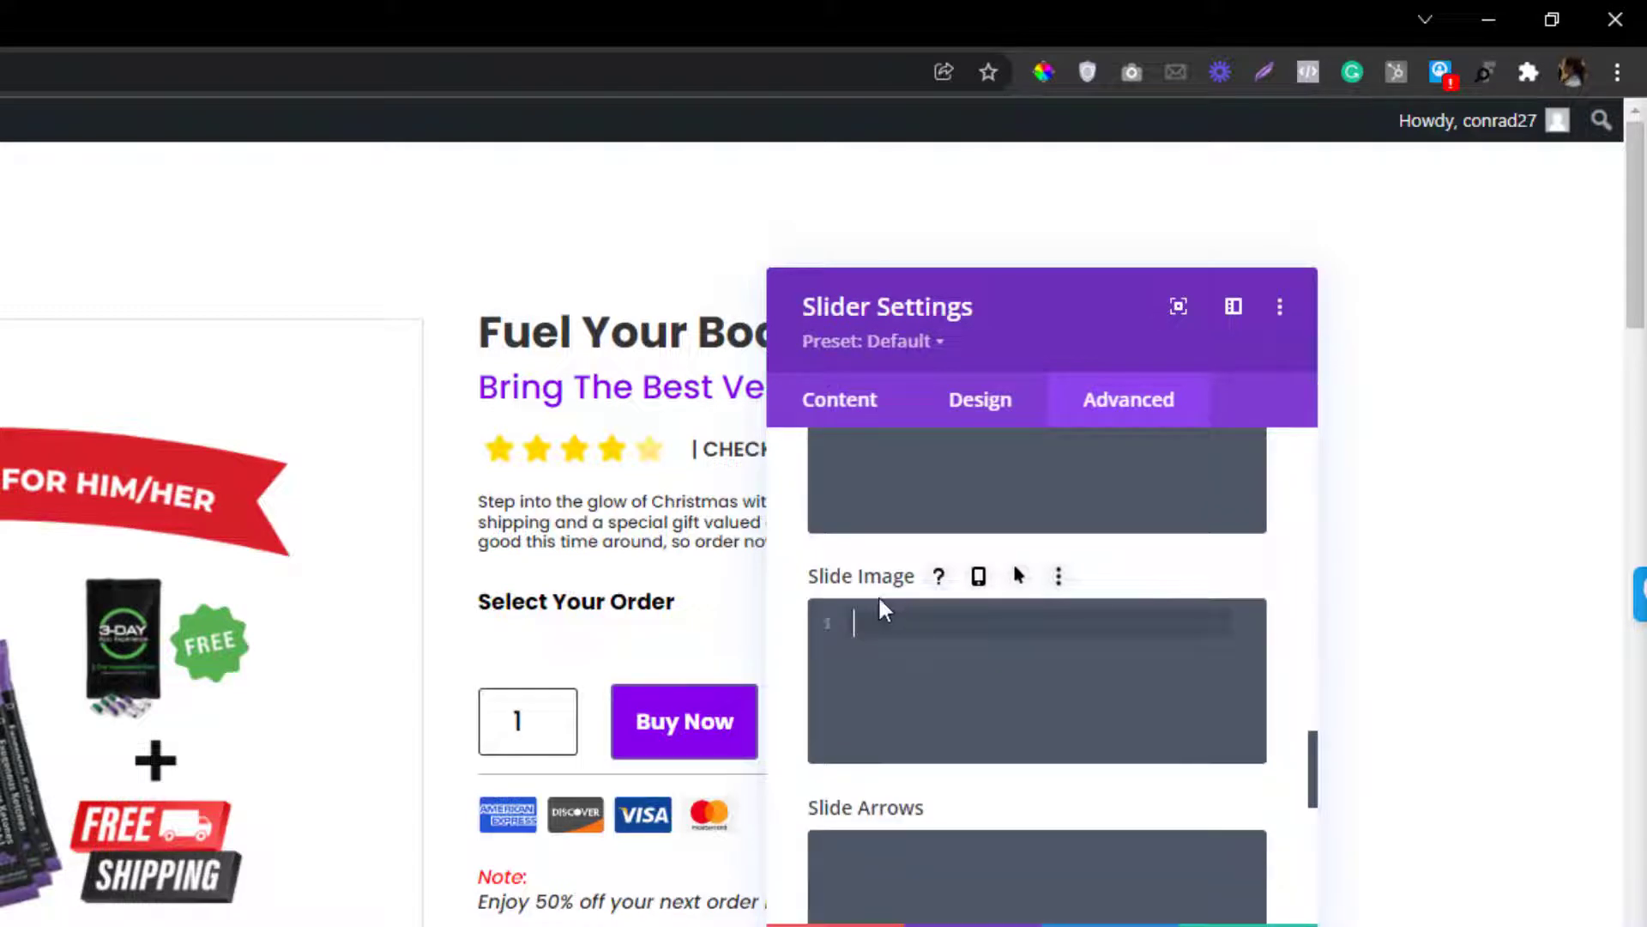
click(939, 577)
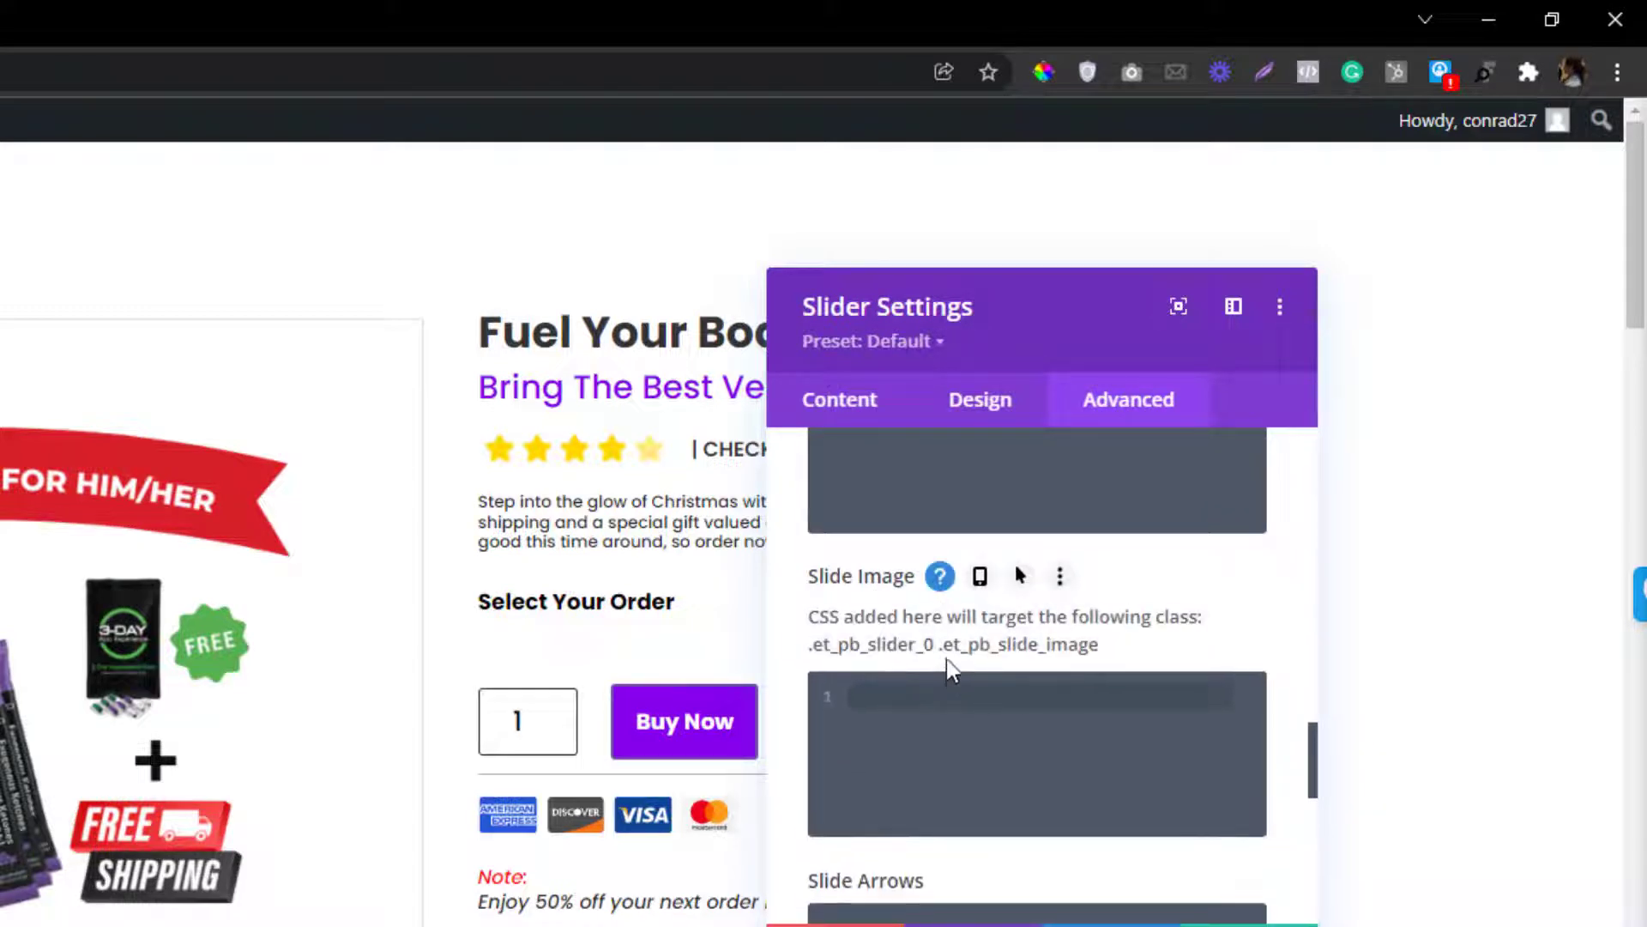
drag(941, 650, 1094, 649)
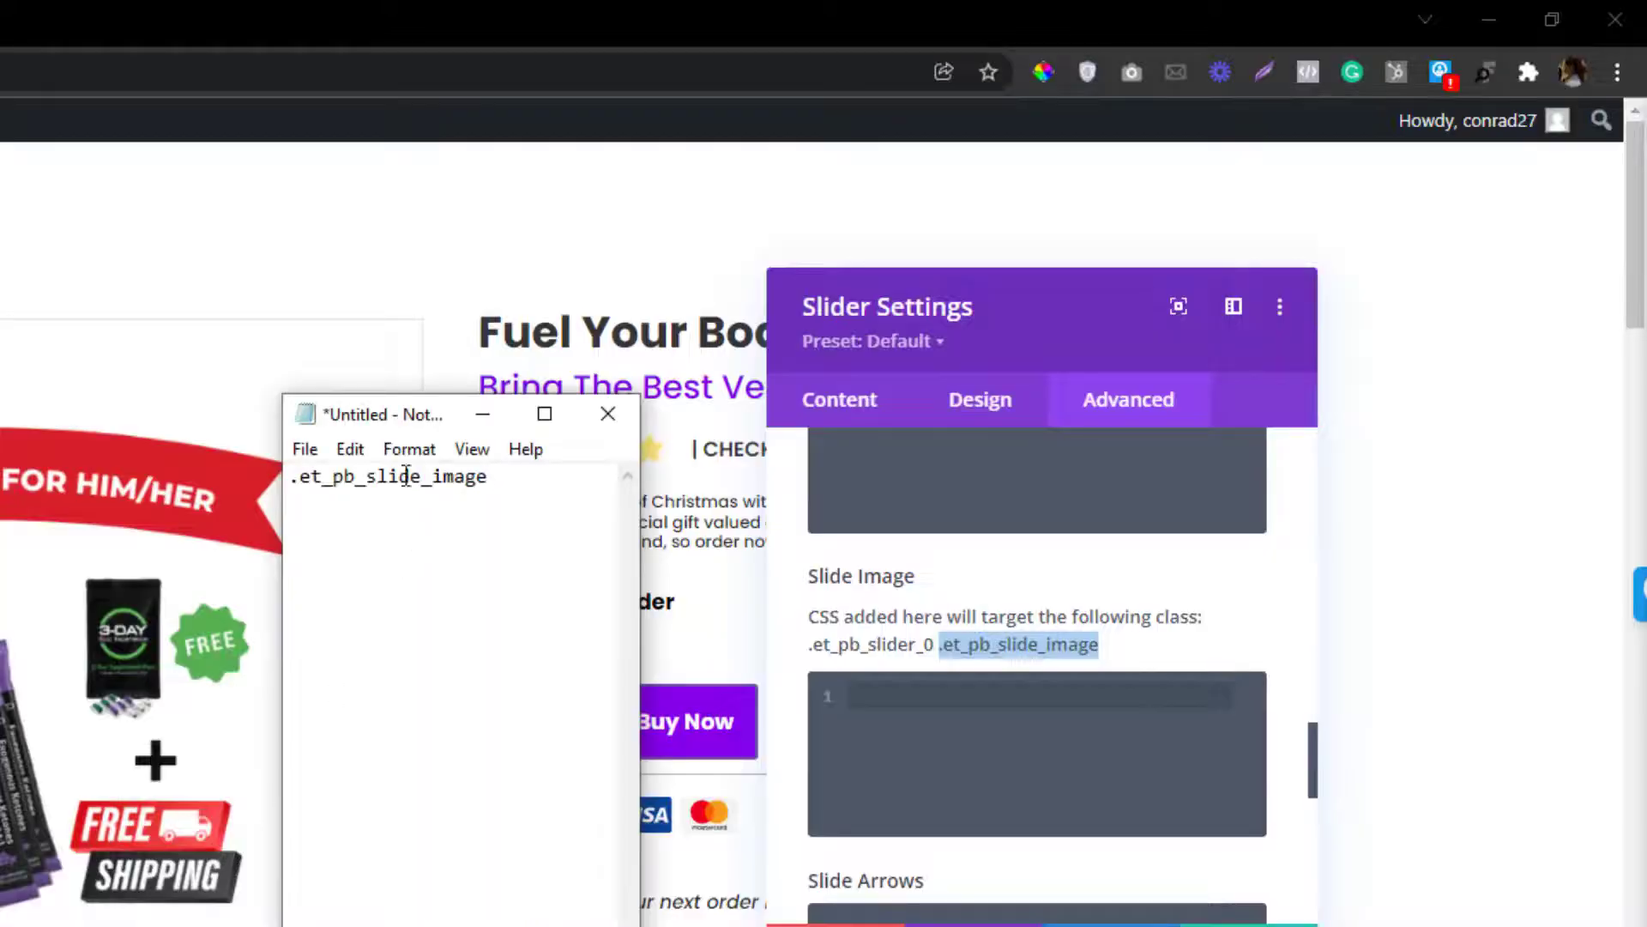
drag(398, 420, 84, 426)
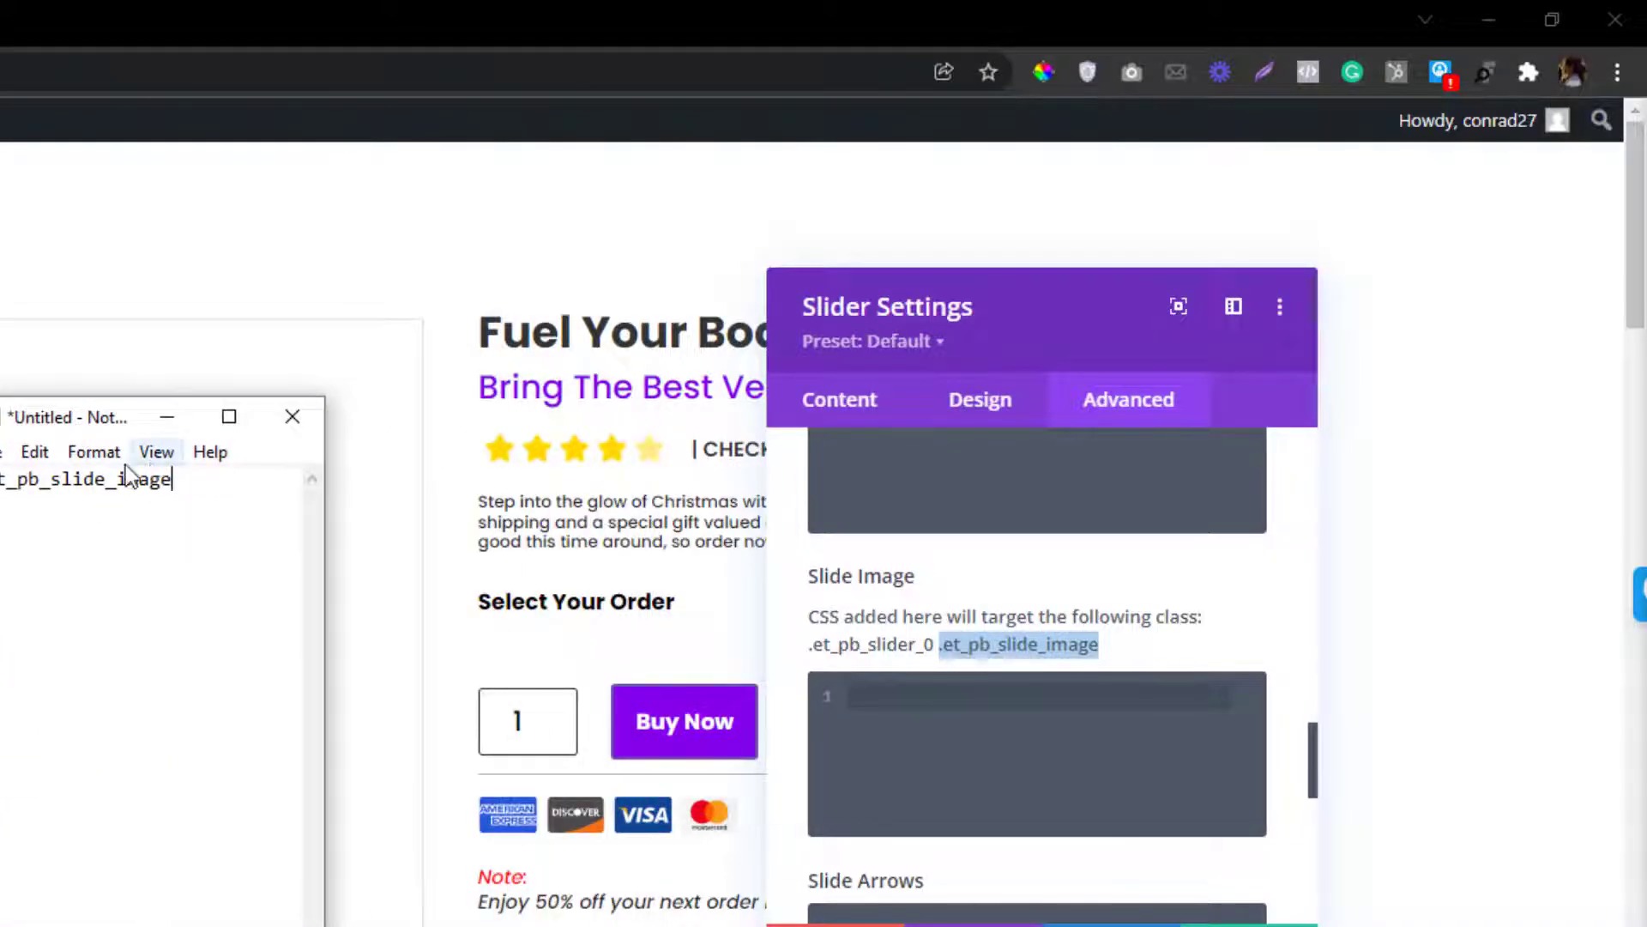
click(167, 416)
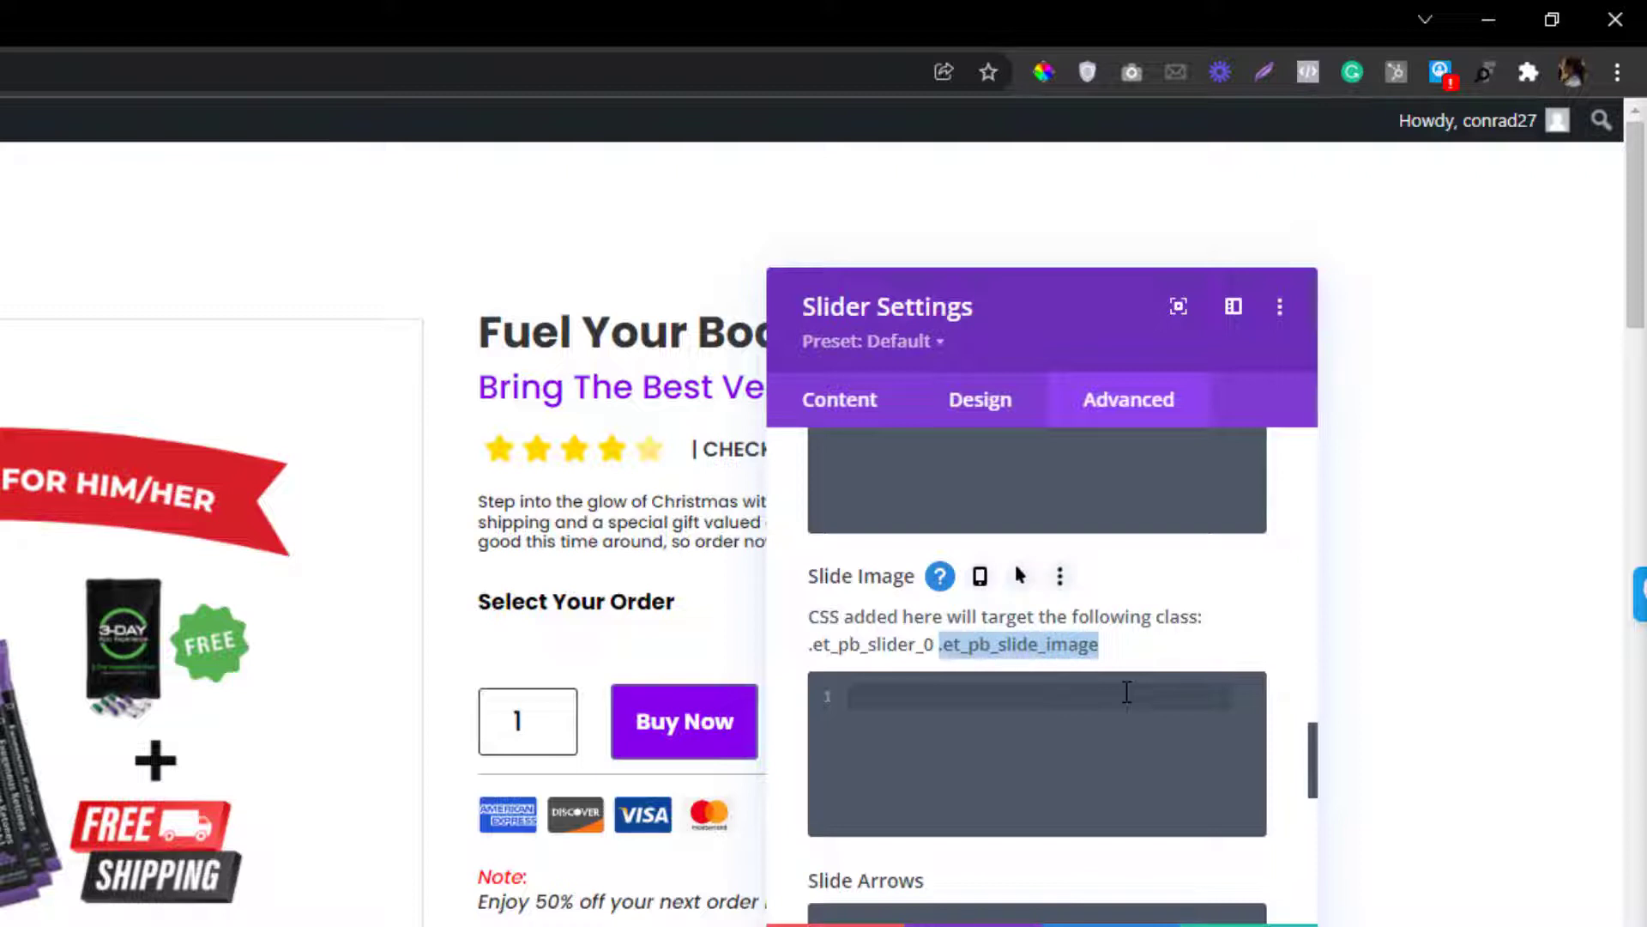
Enter display: none!important; in the Slide Image custom CSS box, then save and close.
click(1104, 741)
text(dis)
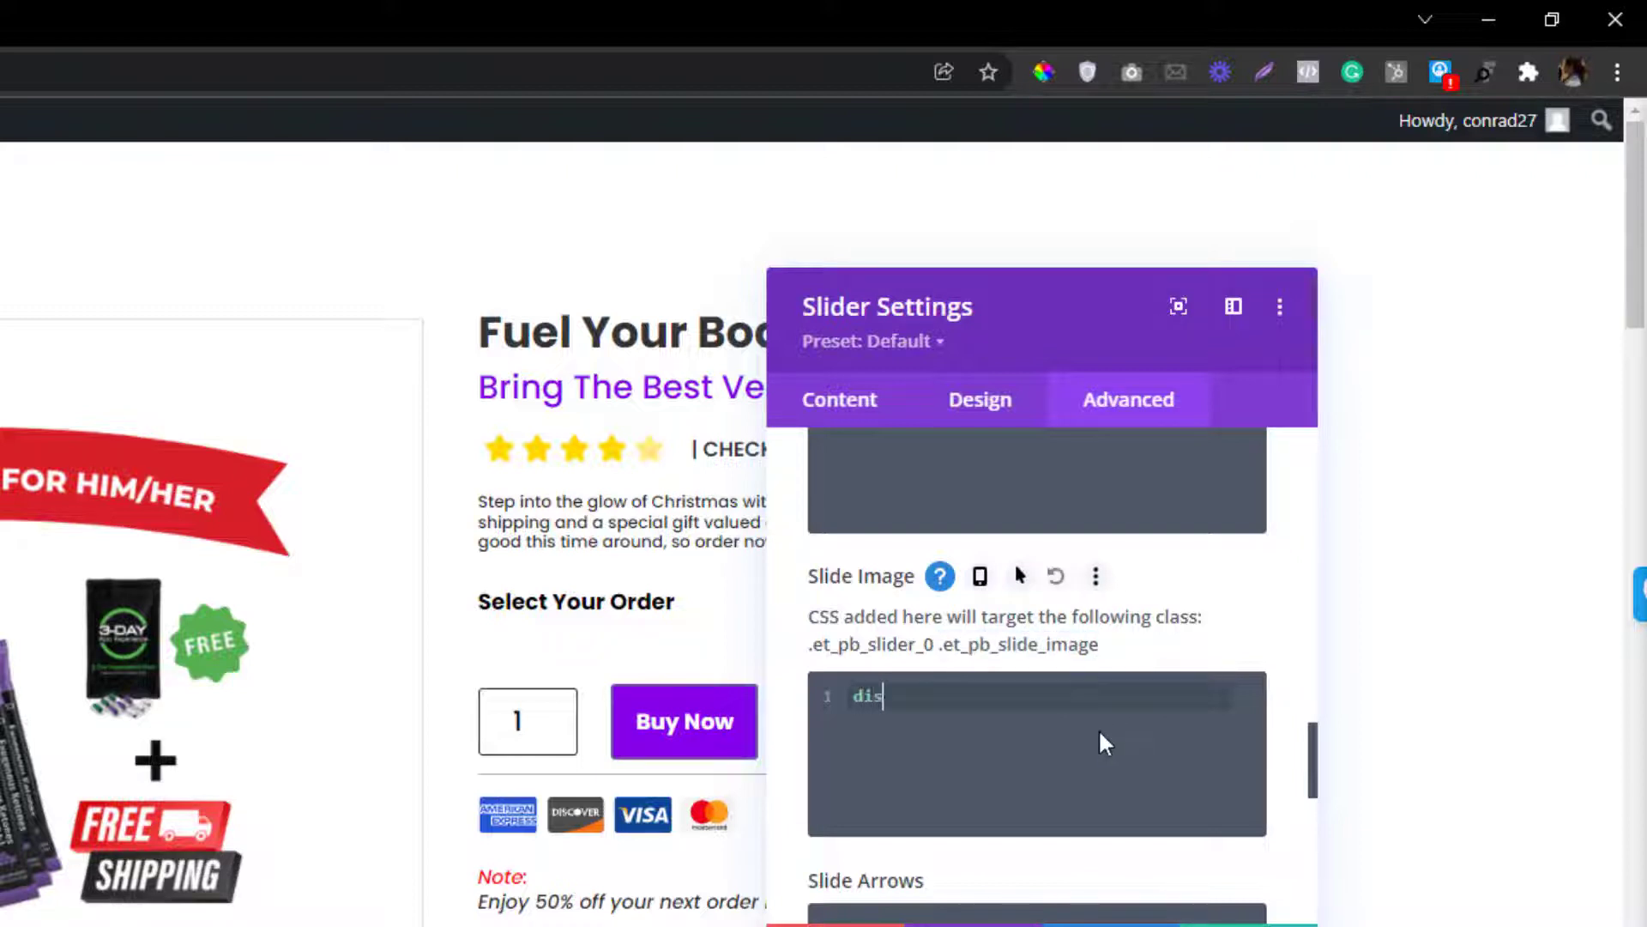
text(play: none!)
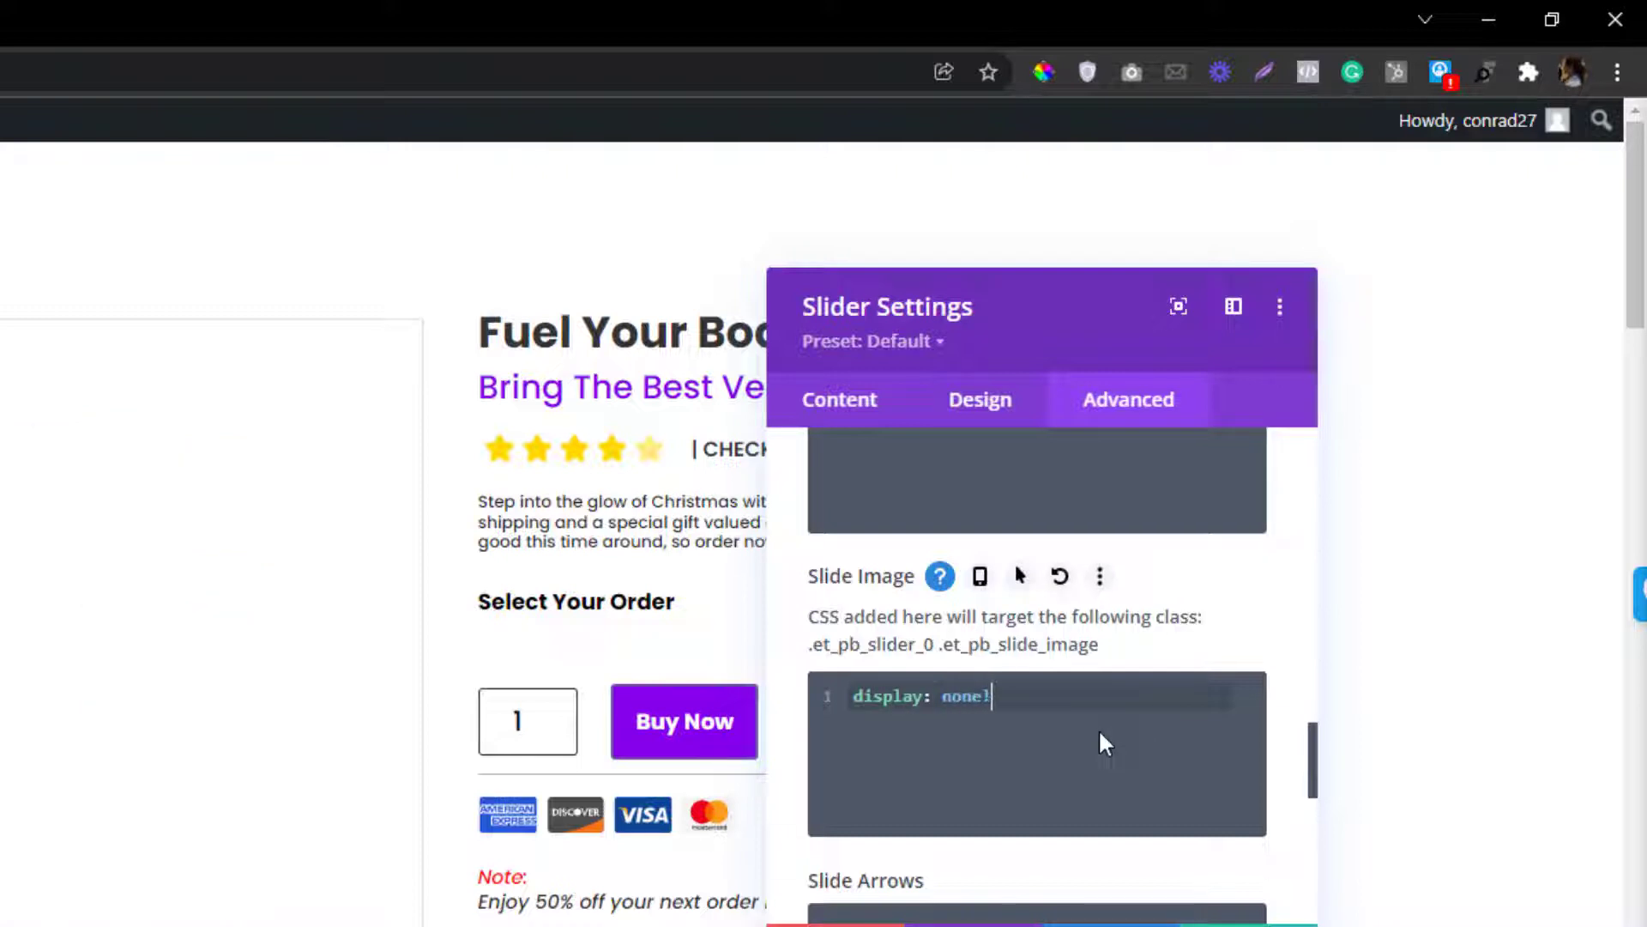
text(important)
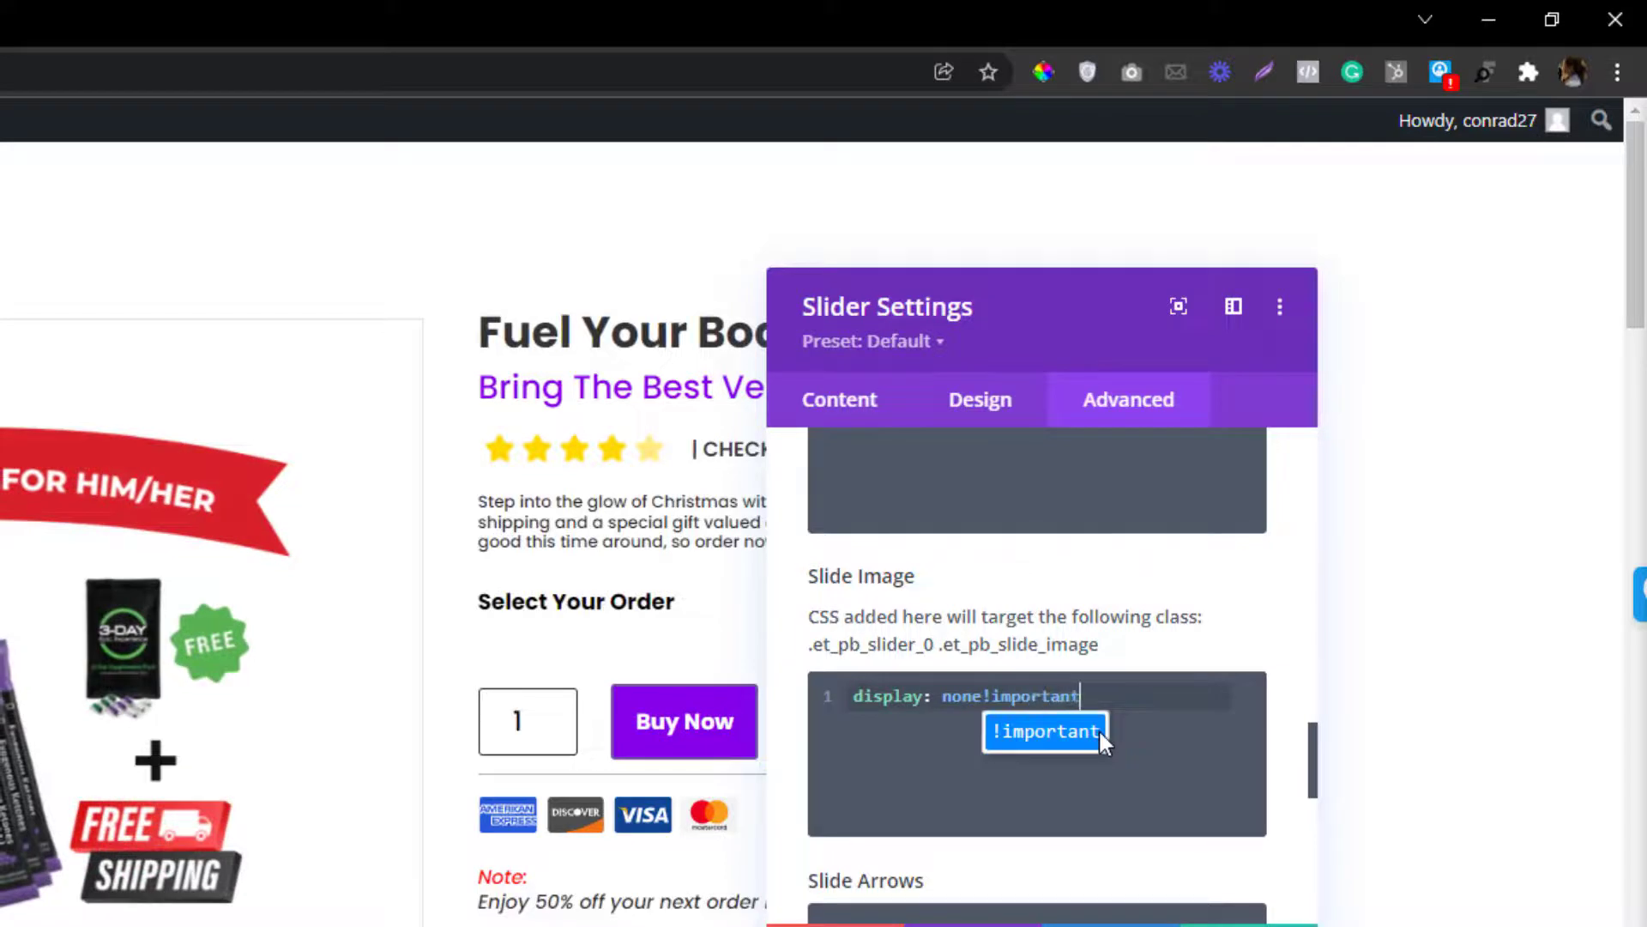
click(1099, 729)
text(;)
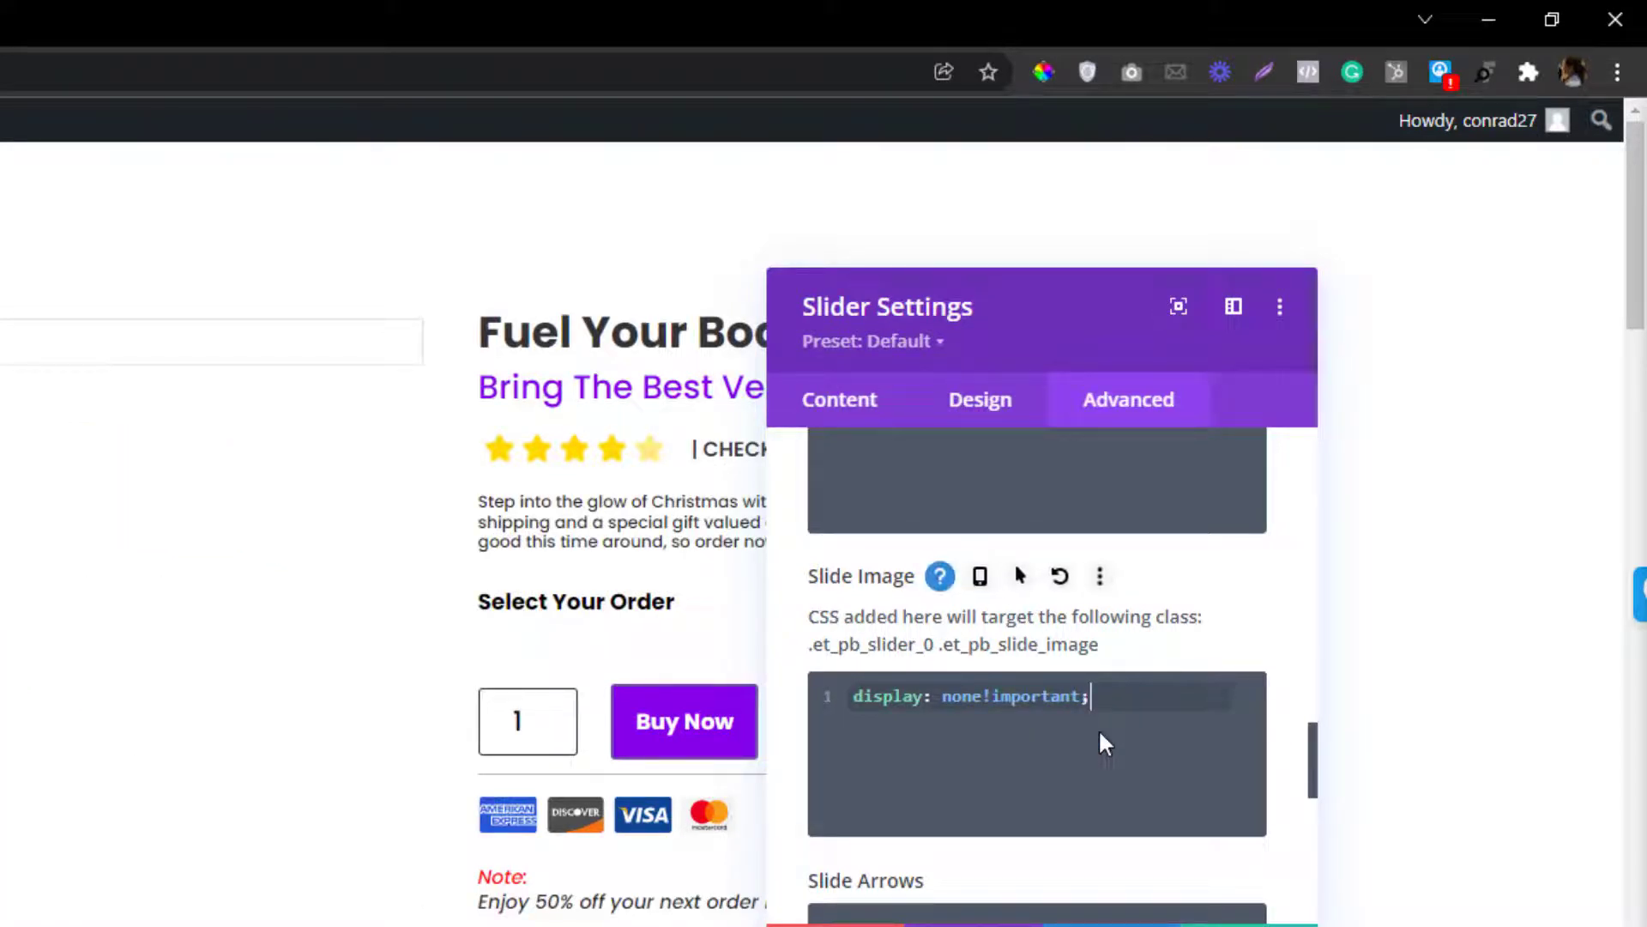
drag(982, 695, 1085, 688)
key(ctrl+c)
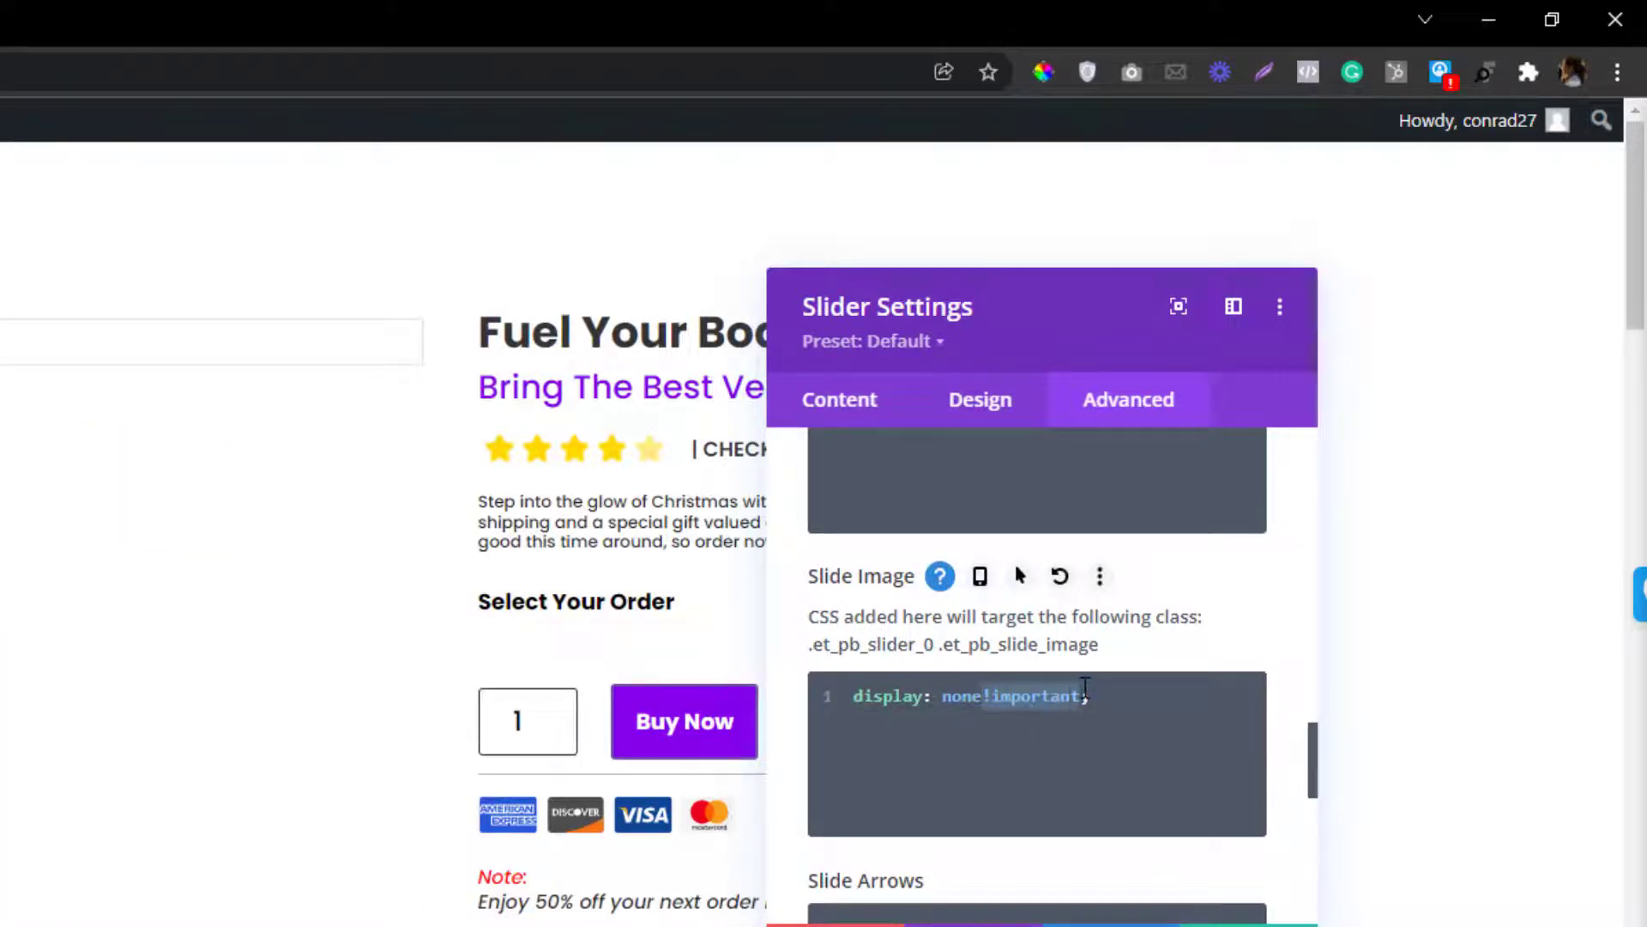
key(BackSpace)
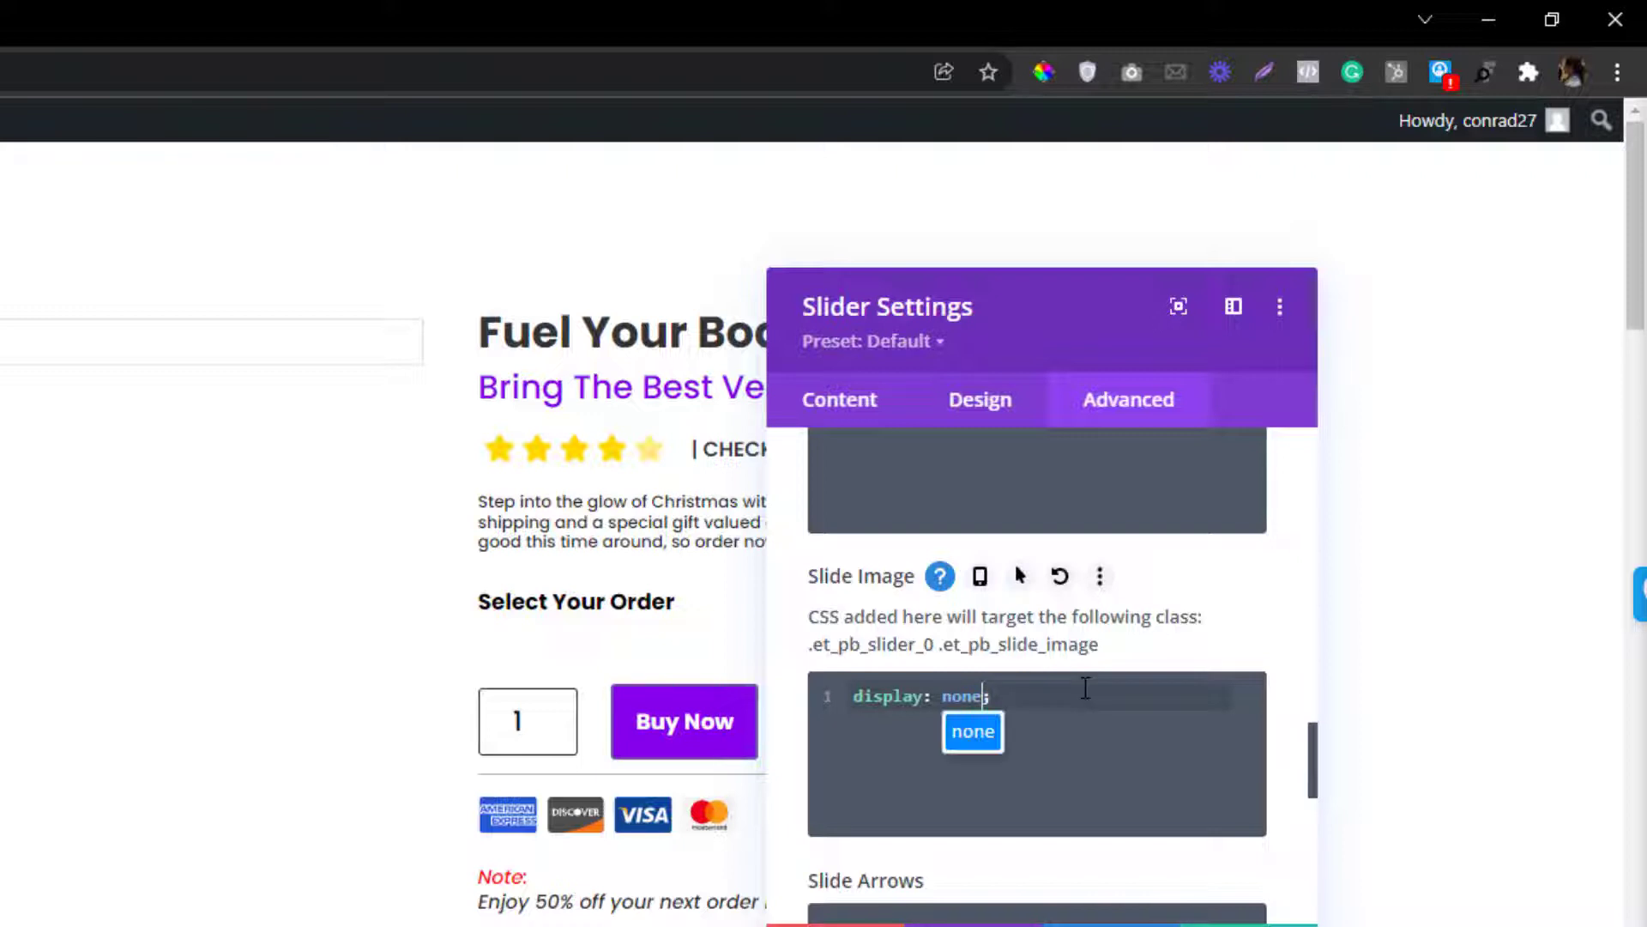
key(ctrl+v)
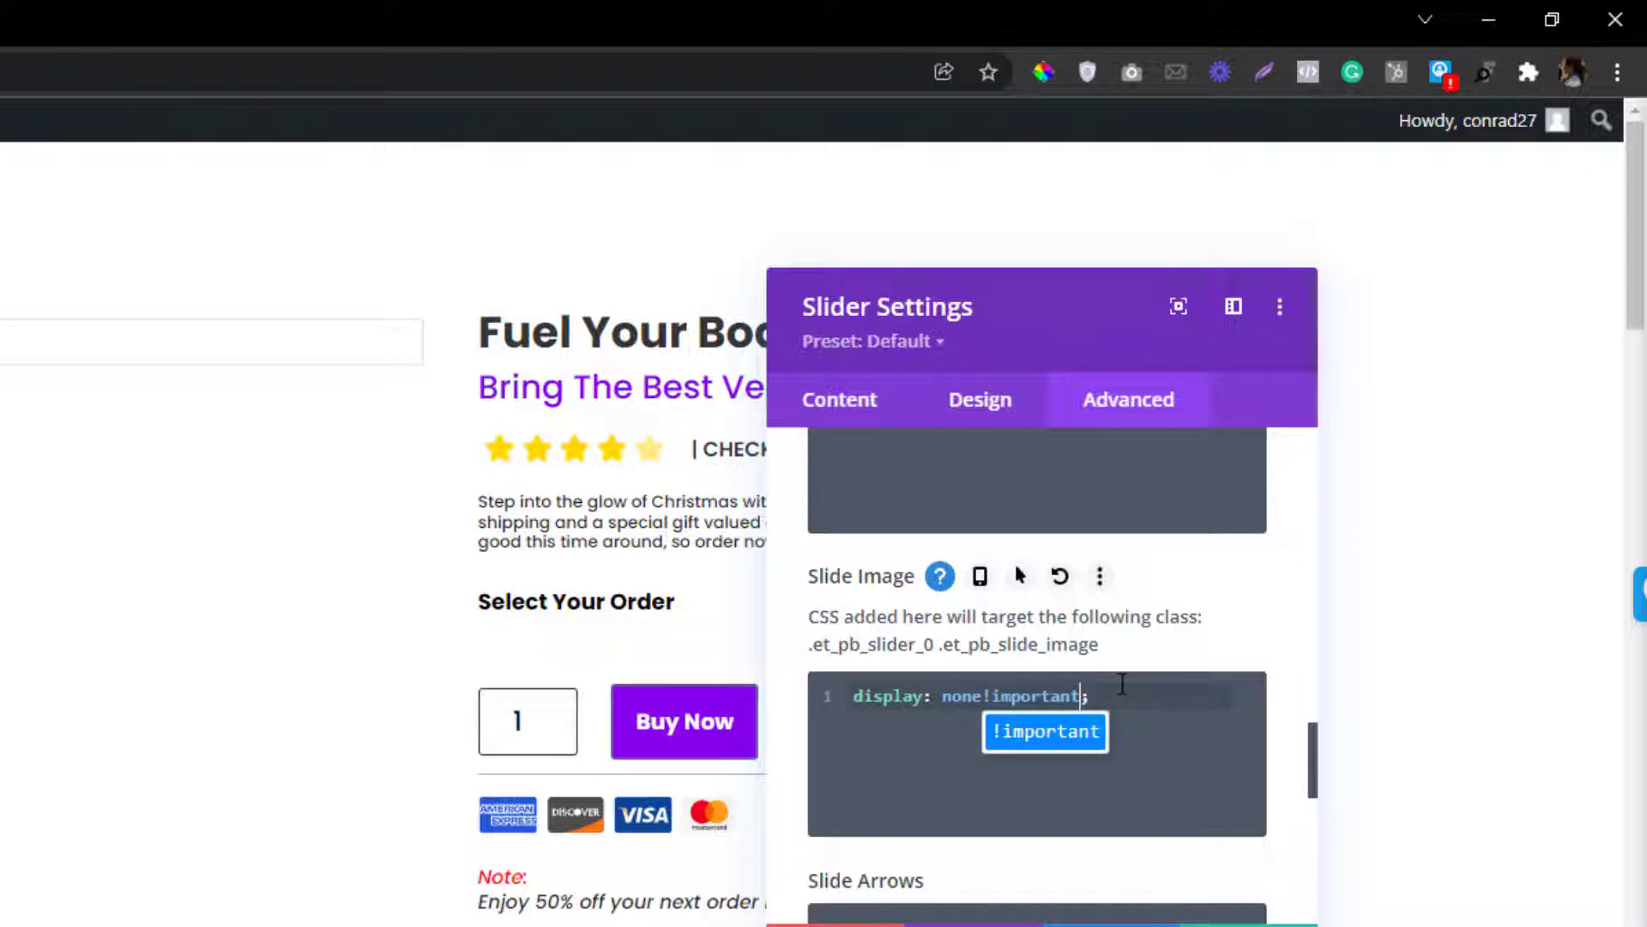
key(ctrl+a)
click(948, 699)
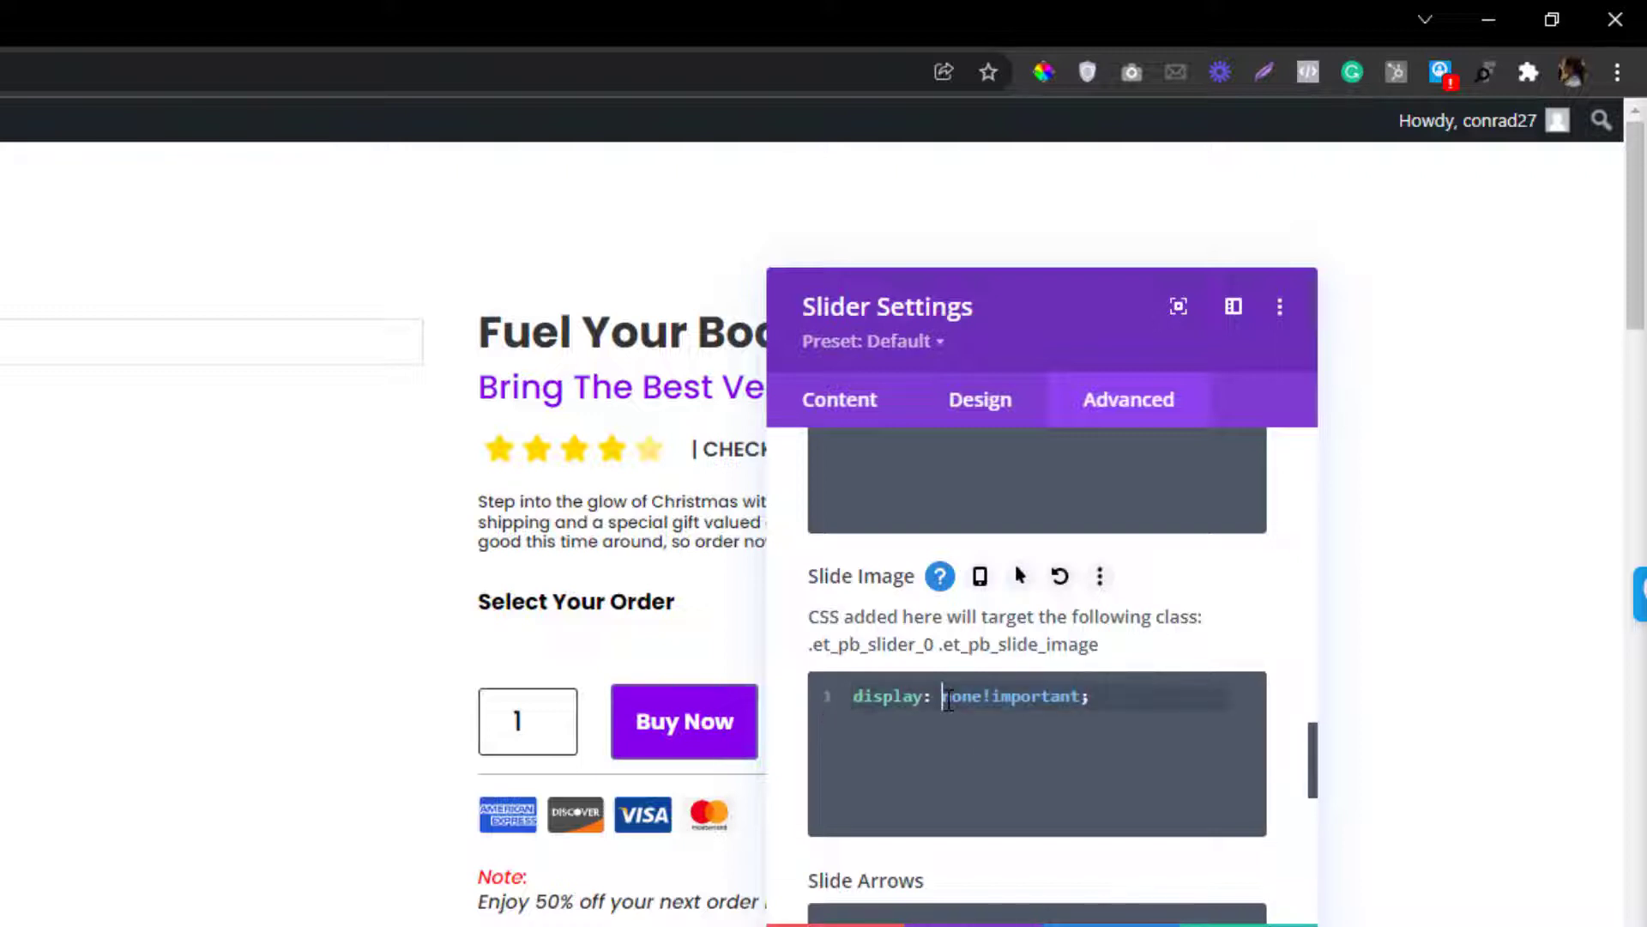
drag(983, 696, 1086, 696)
key(ctrl+a)
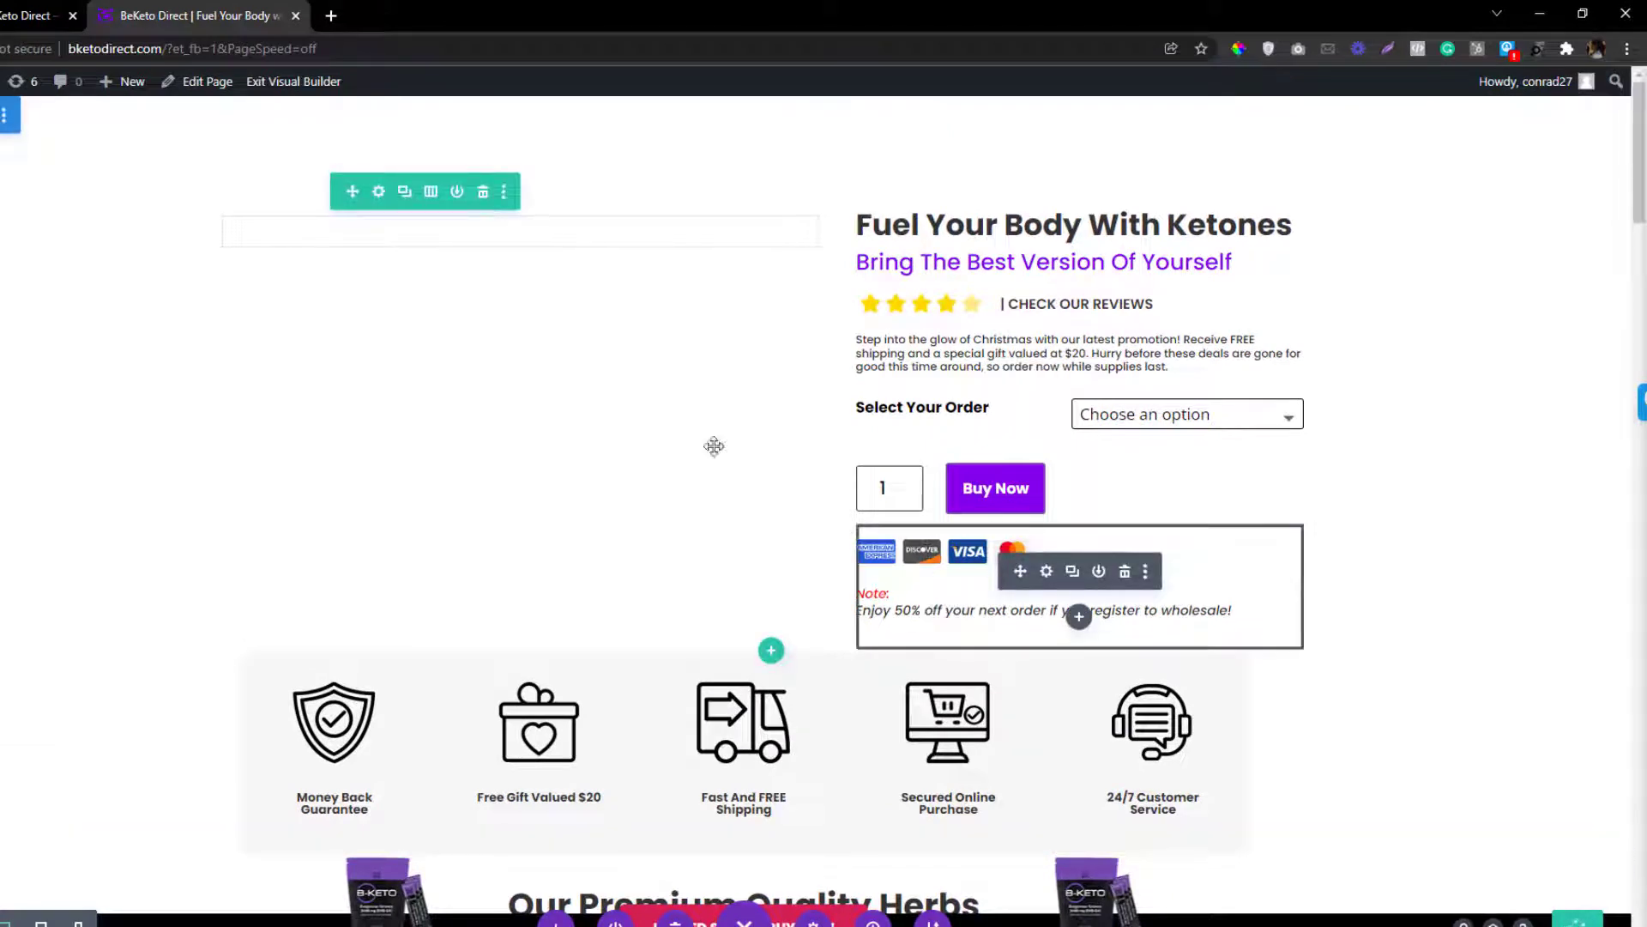
click(276, 86)
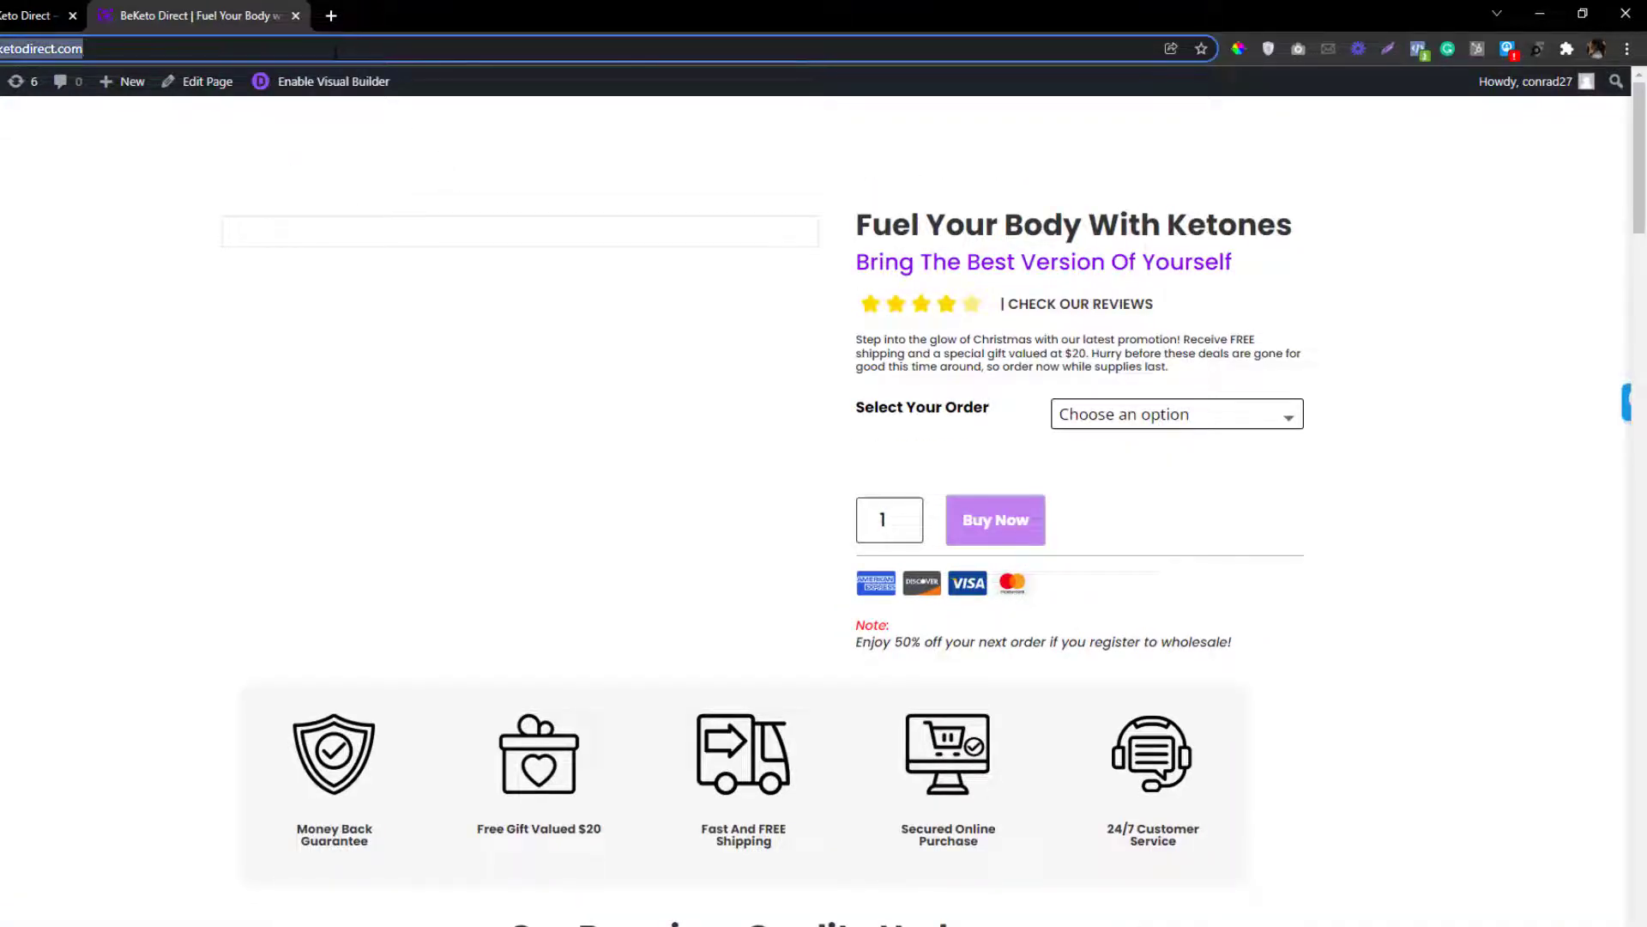
click(331, 80)
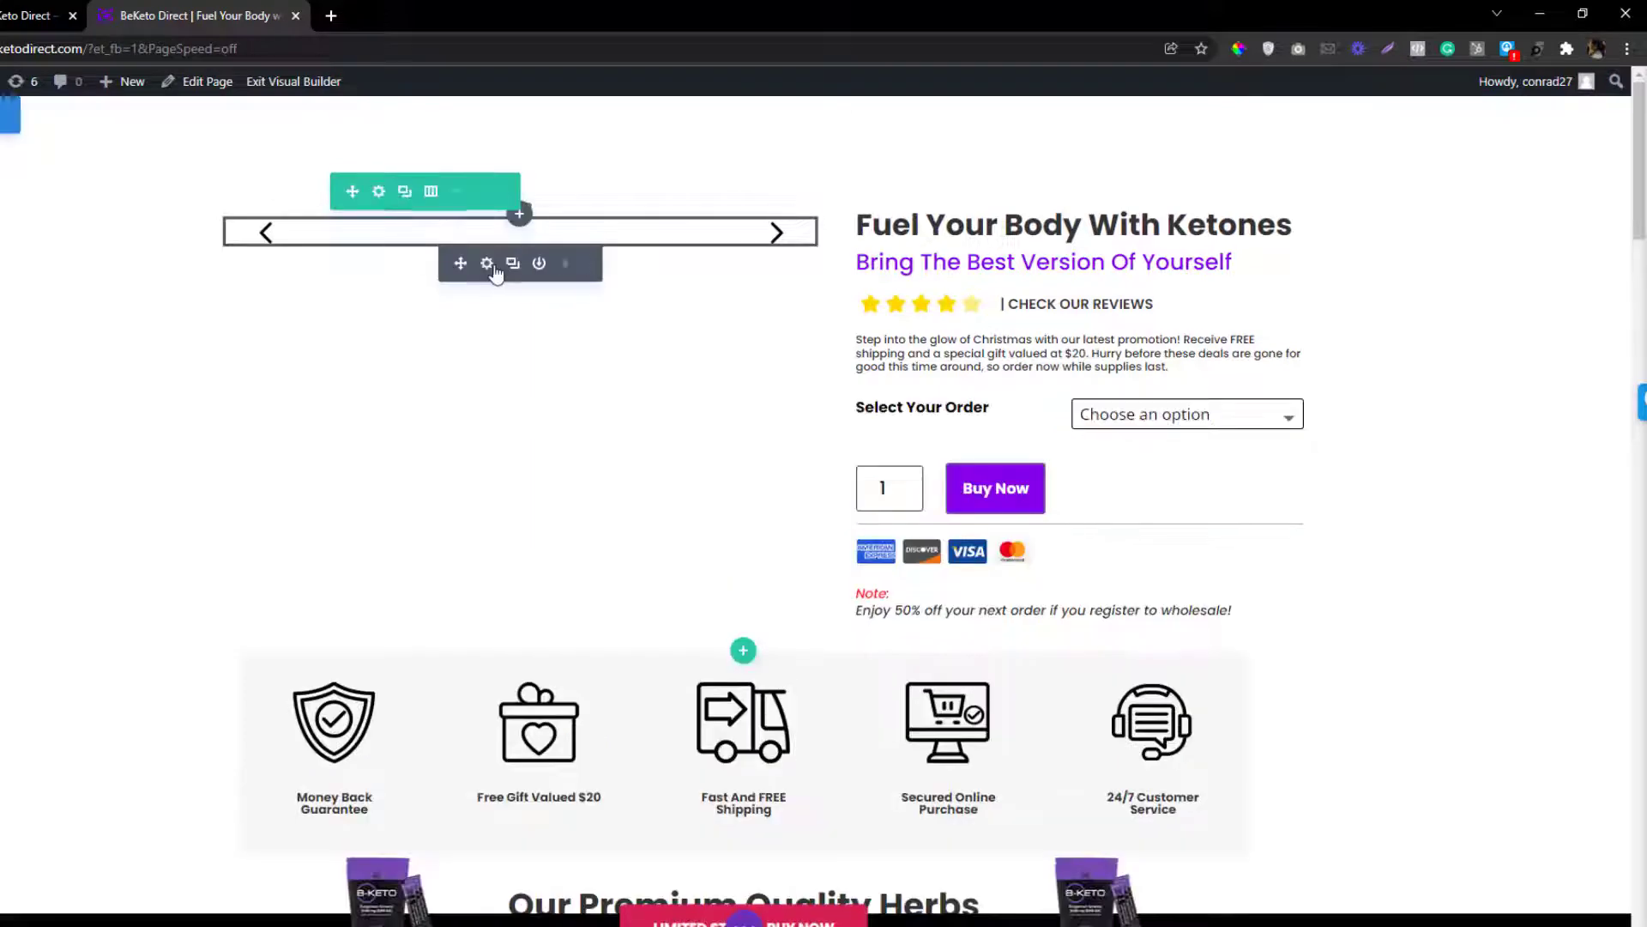
In the slider's Custom CSS, change none to block, delete the Slide Image line, enable per-device values.
click(489, 265)
click(1295, 270)
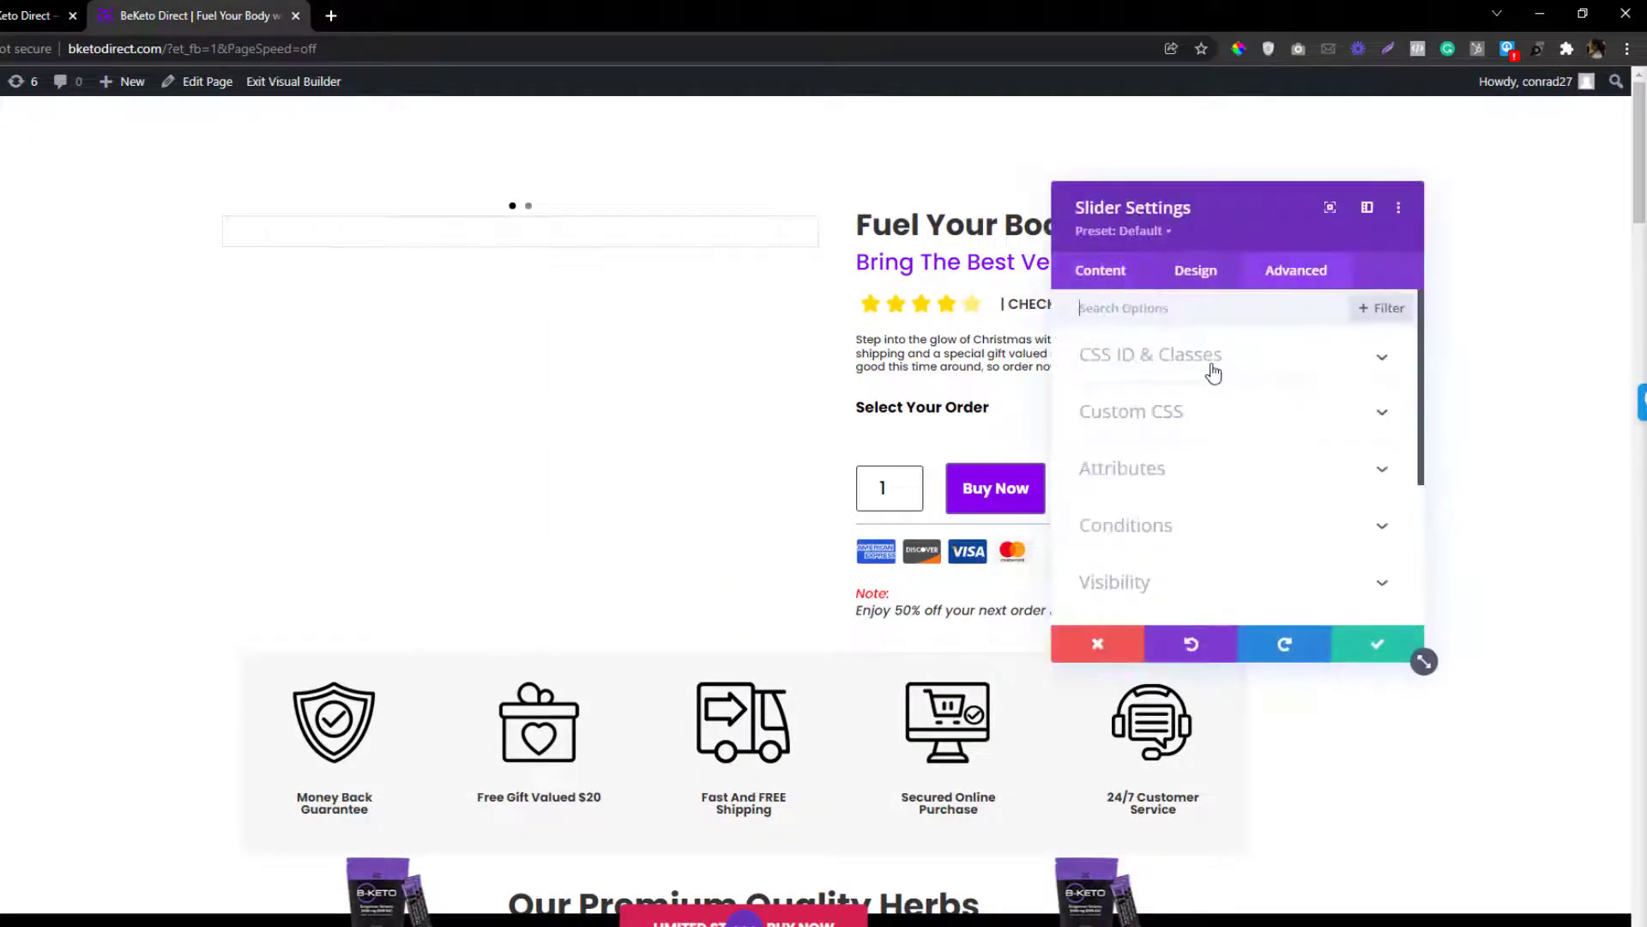
click(1210, 408)
scroll(1210, 386, down, 5)
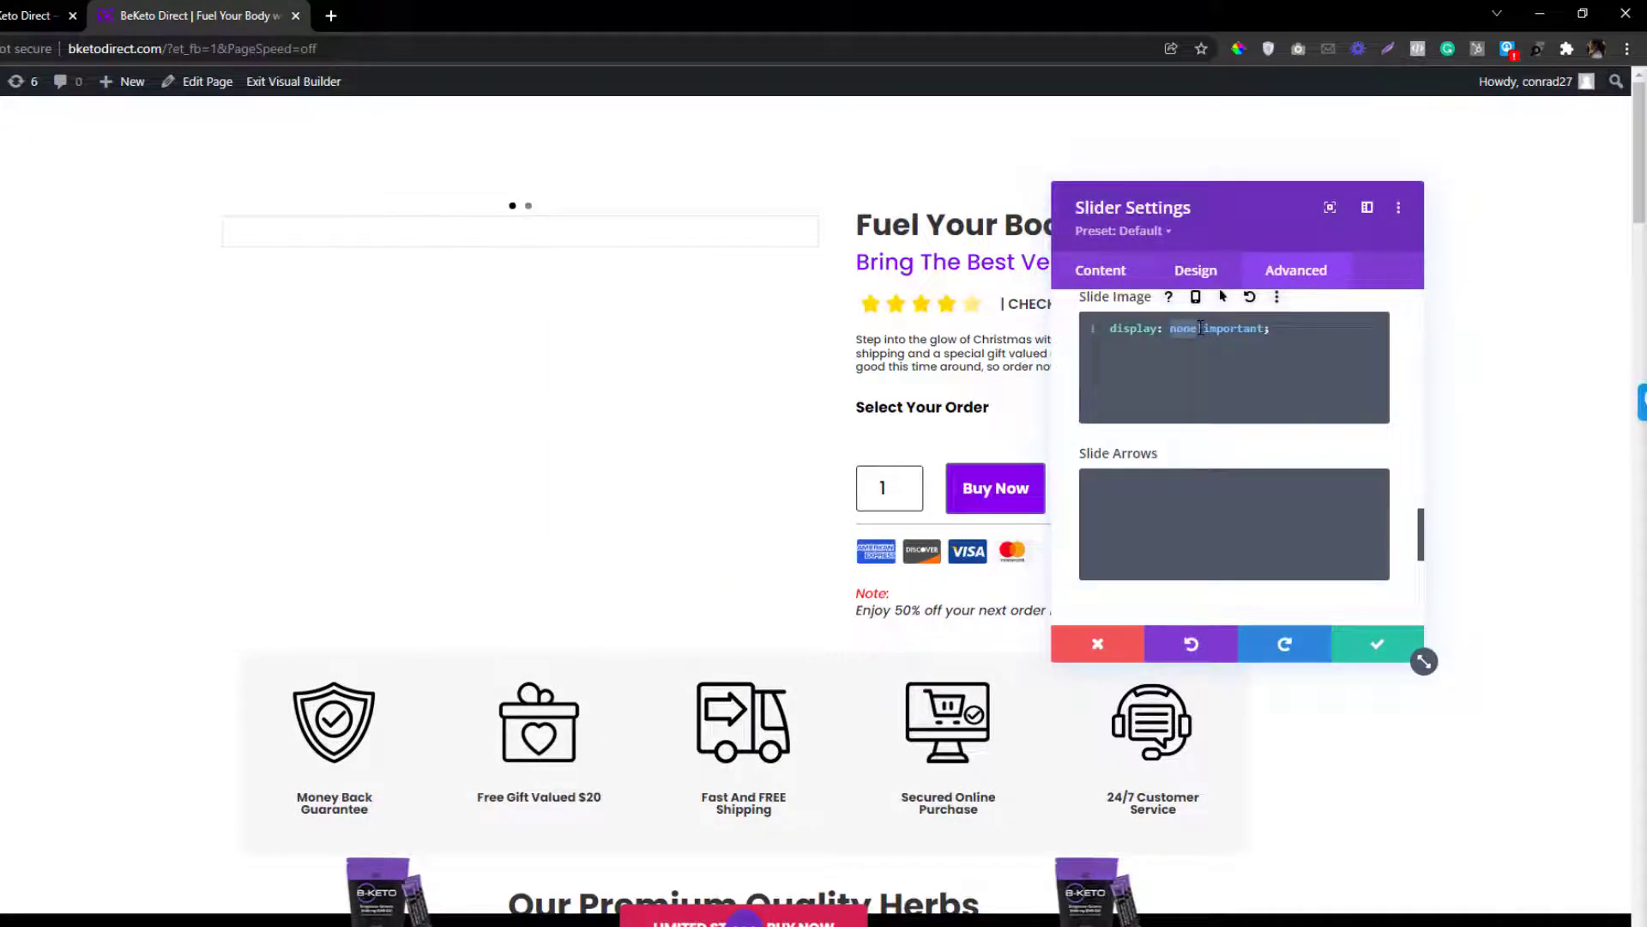
text(block)
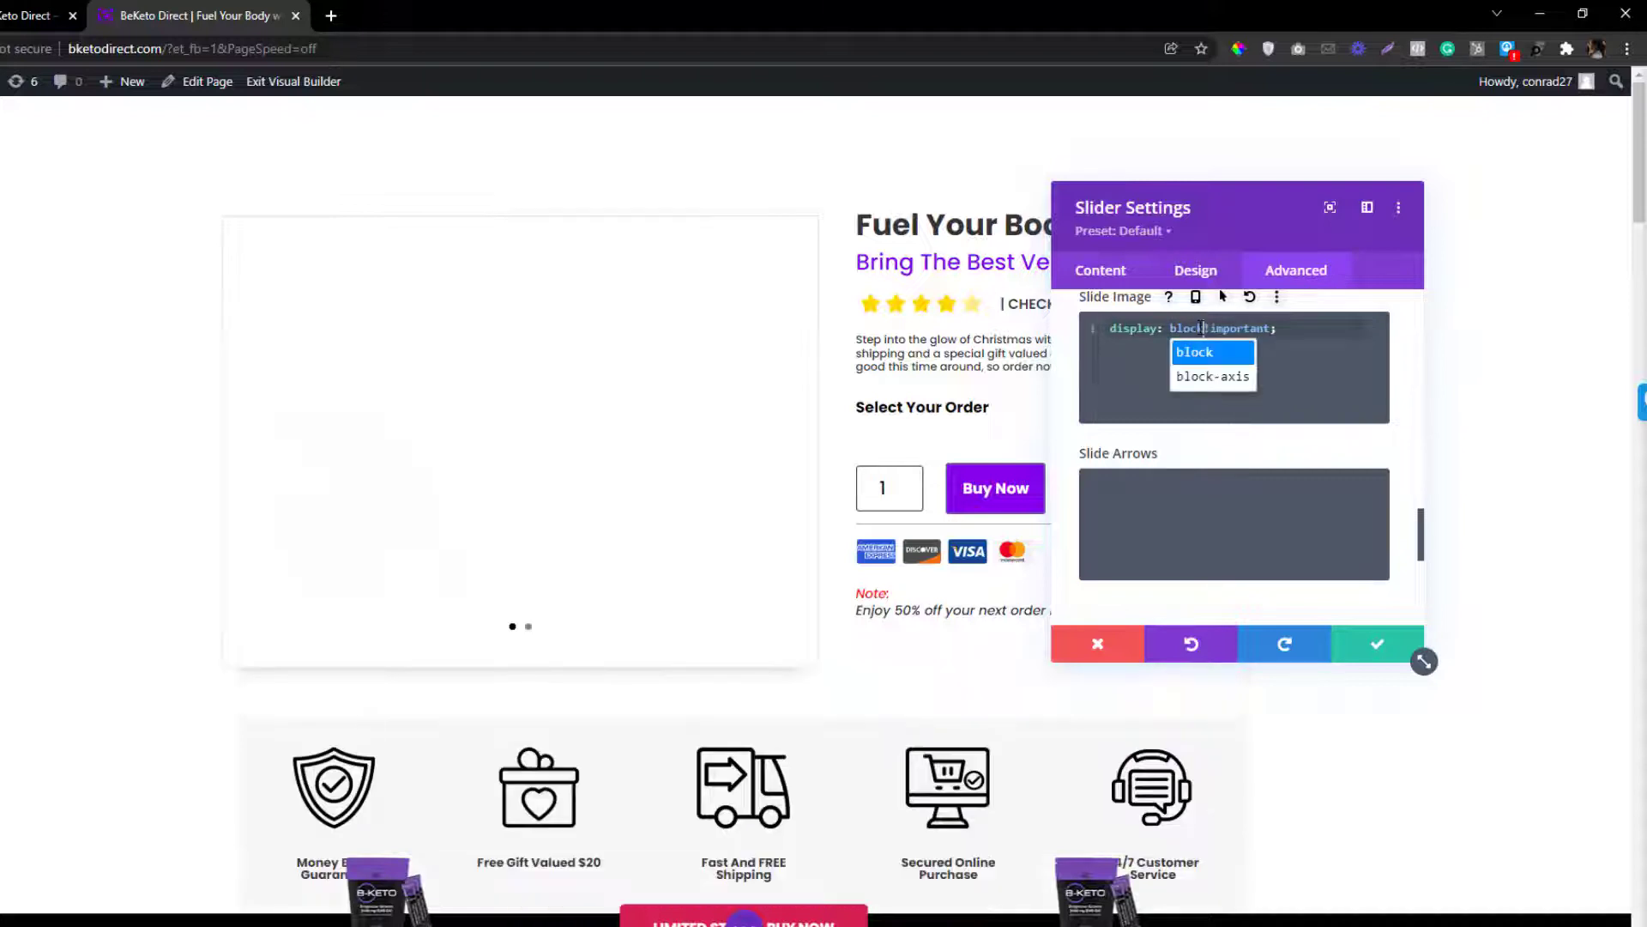
key(Escape)
scroll(1207, 447, up, 1)
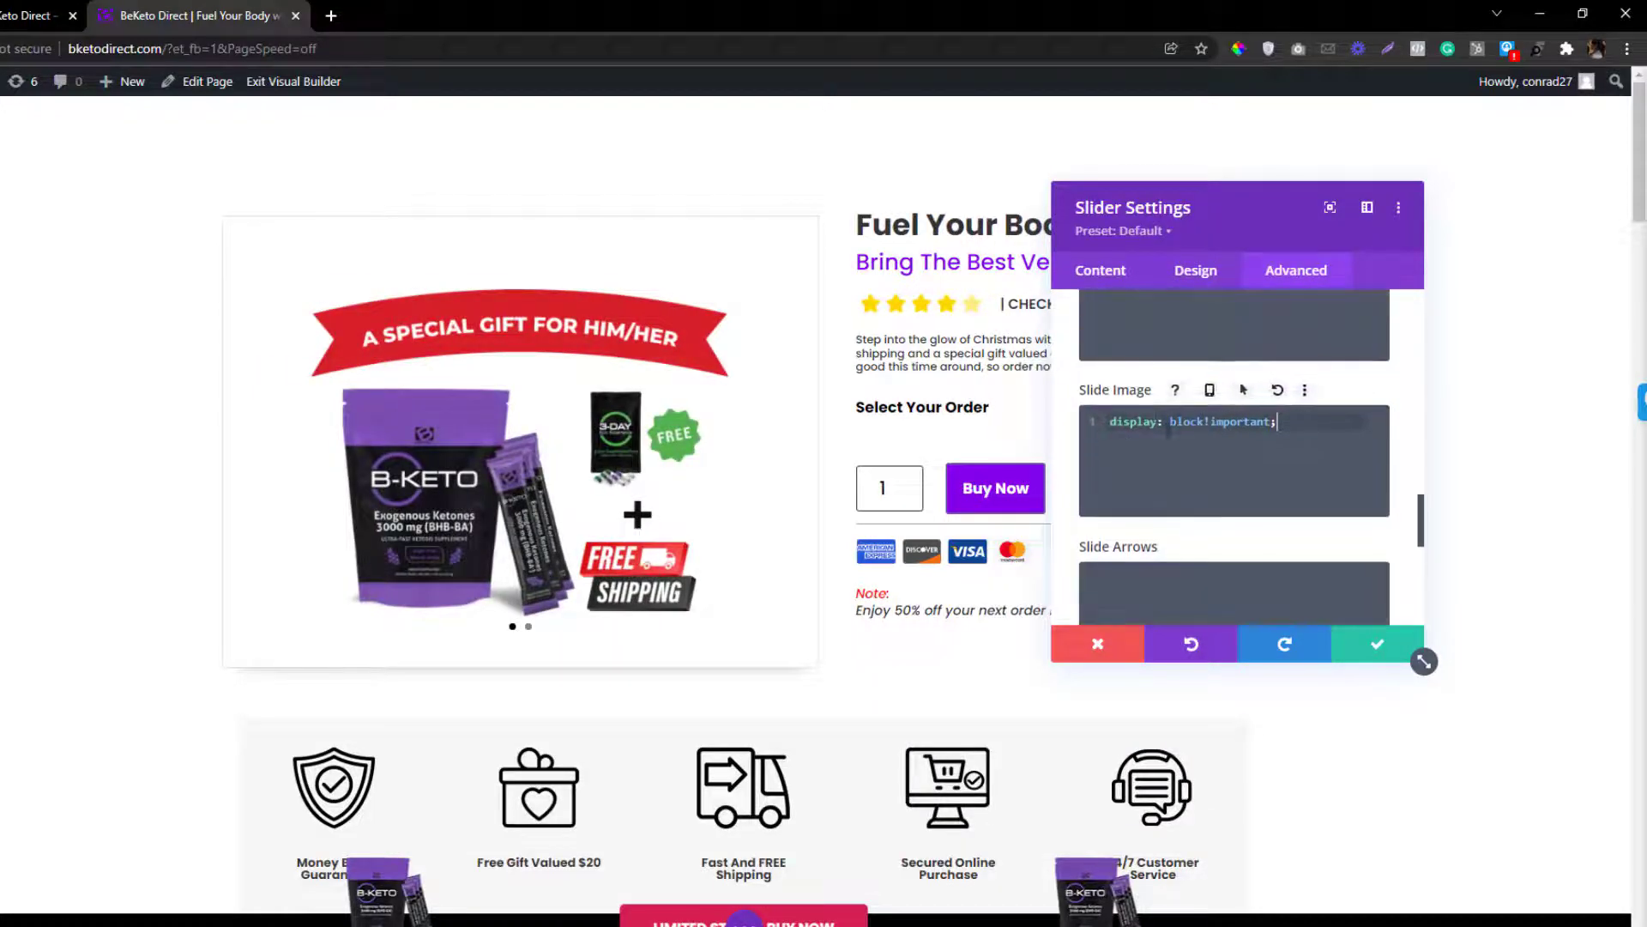
key(ctrl+a)
key(ctrl+c)
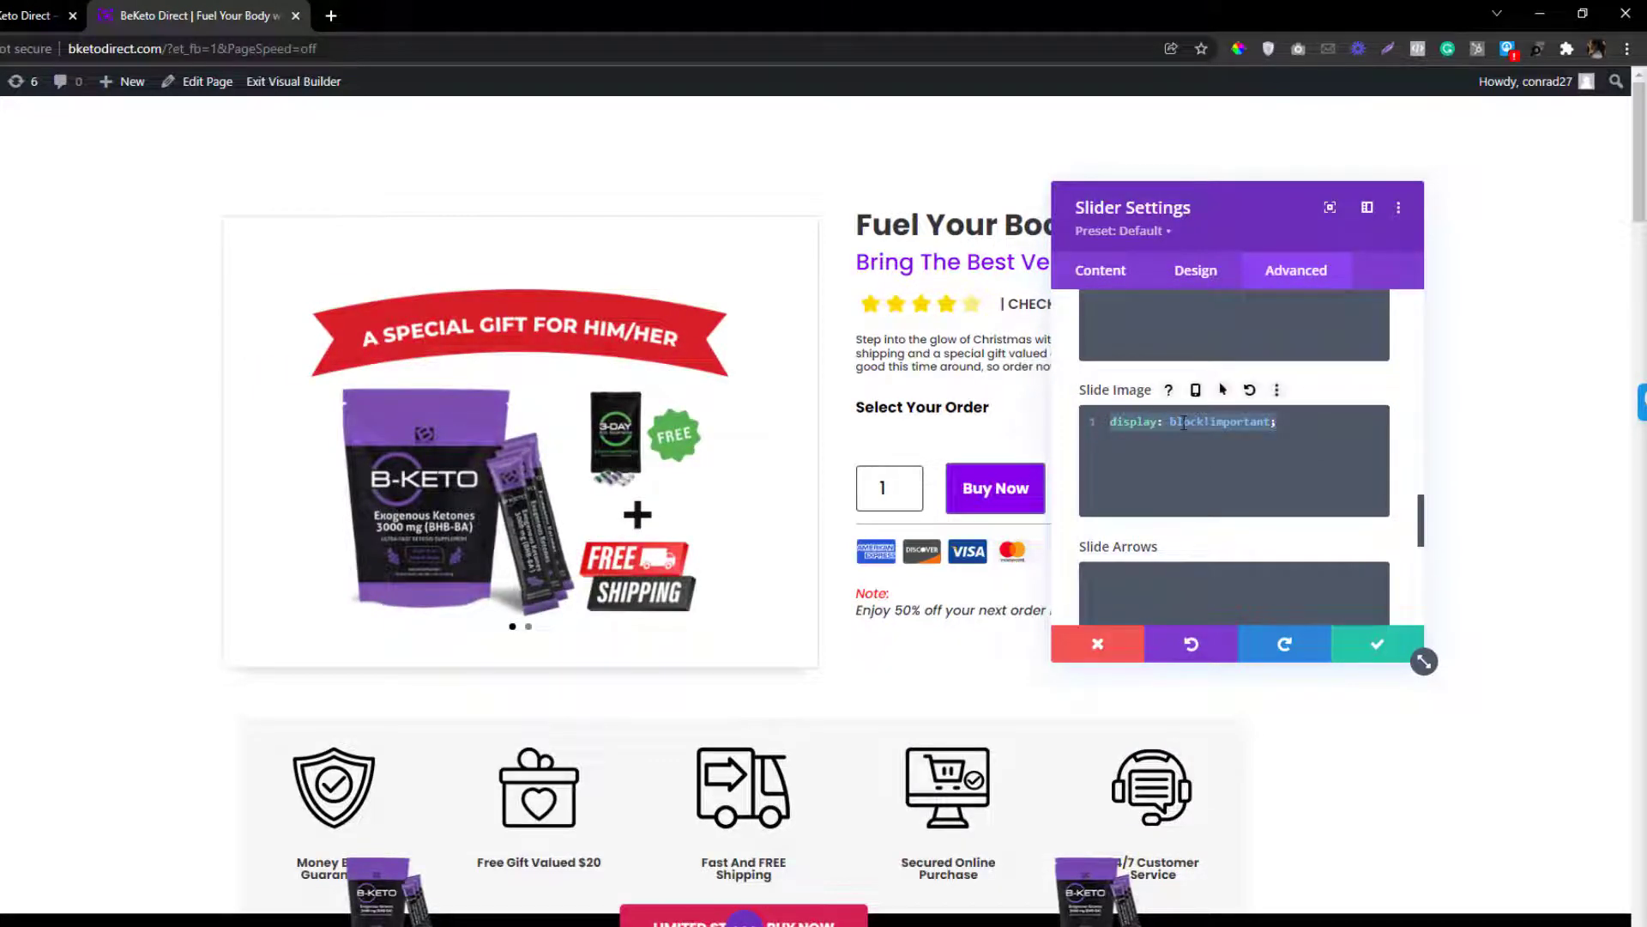
key(BackSpace)
click(1195, 389)
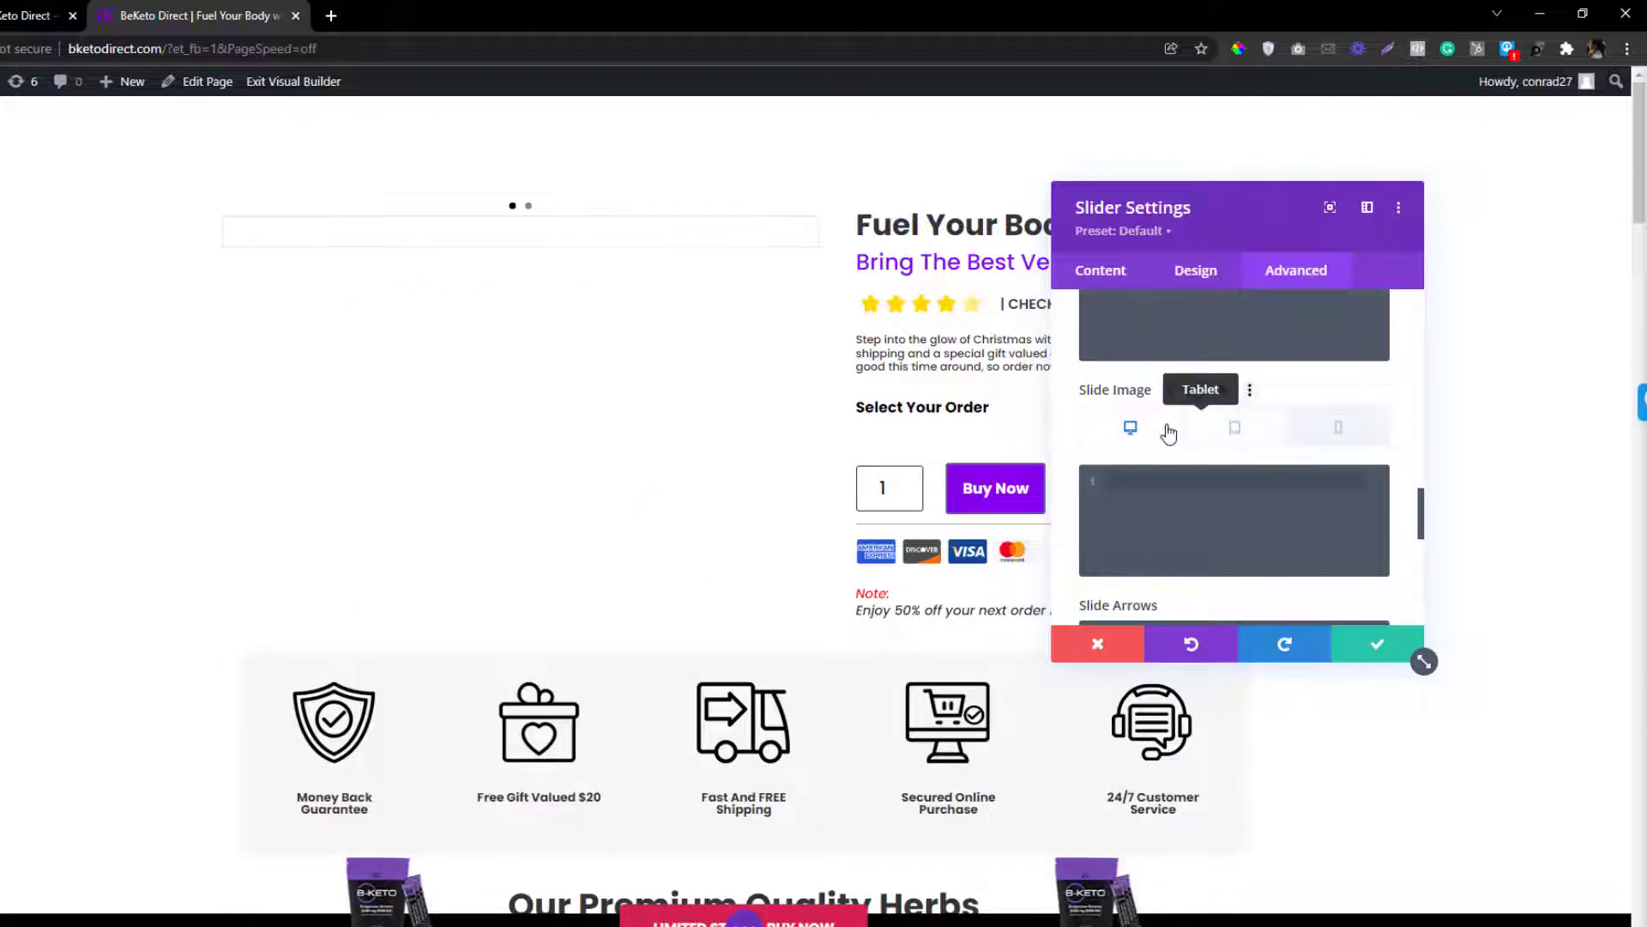
Put display: block!important; in the tablet and phone Slide Image CSS and save the slider.
click(1168, 433)
click(1167, 501)
key(ctrl+v)
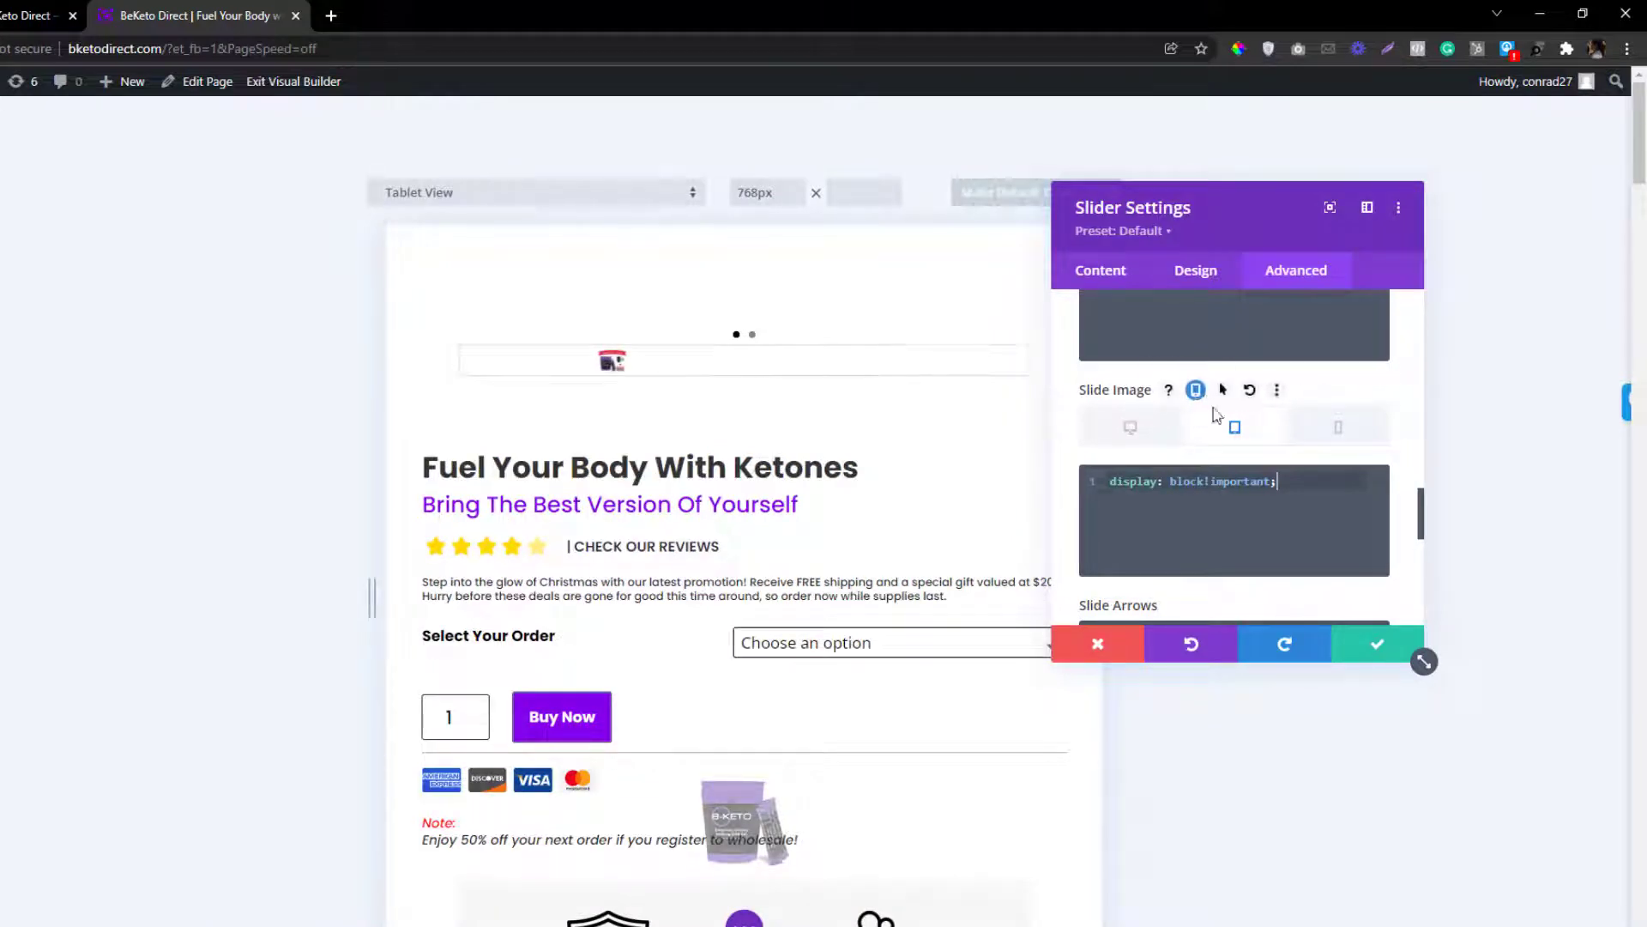
click(1334, 427)
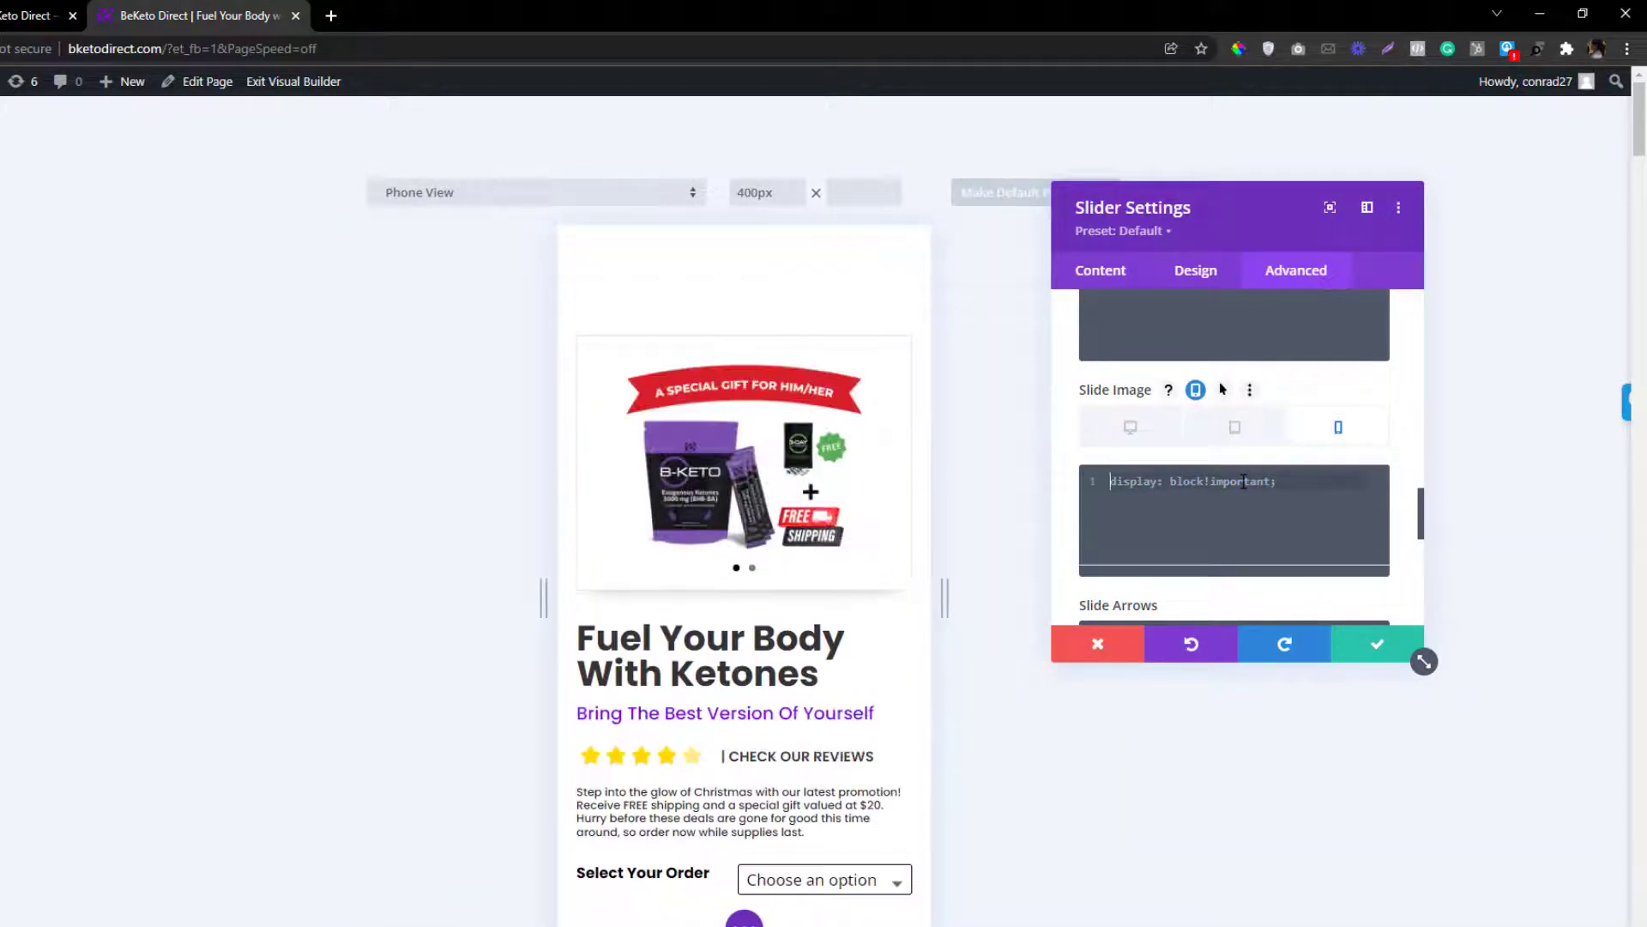
key(ctrl+v)
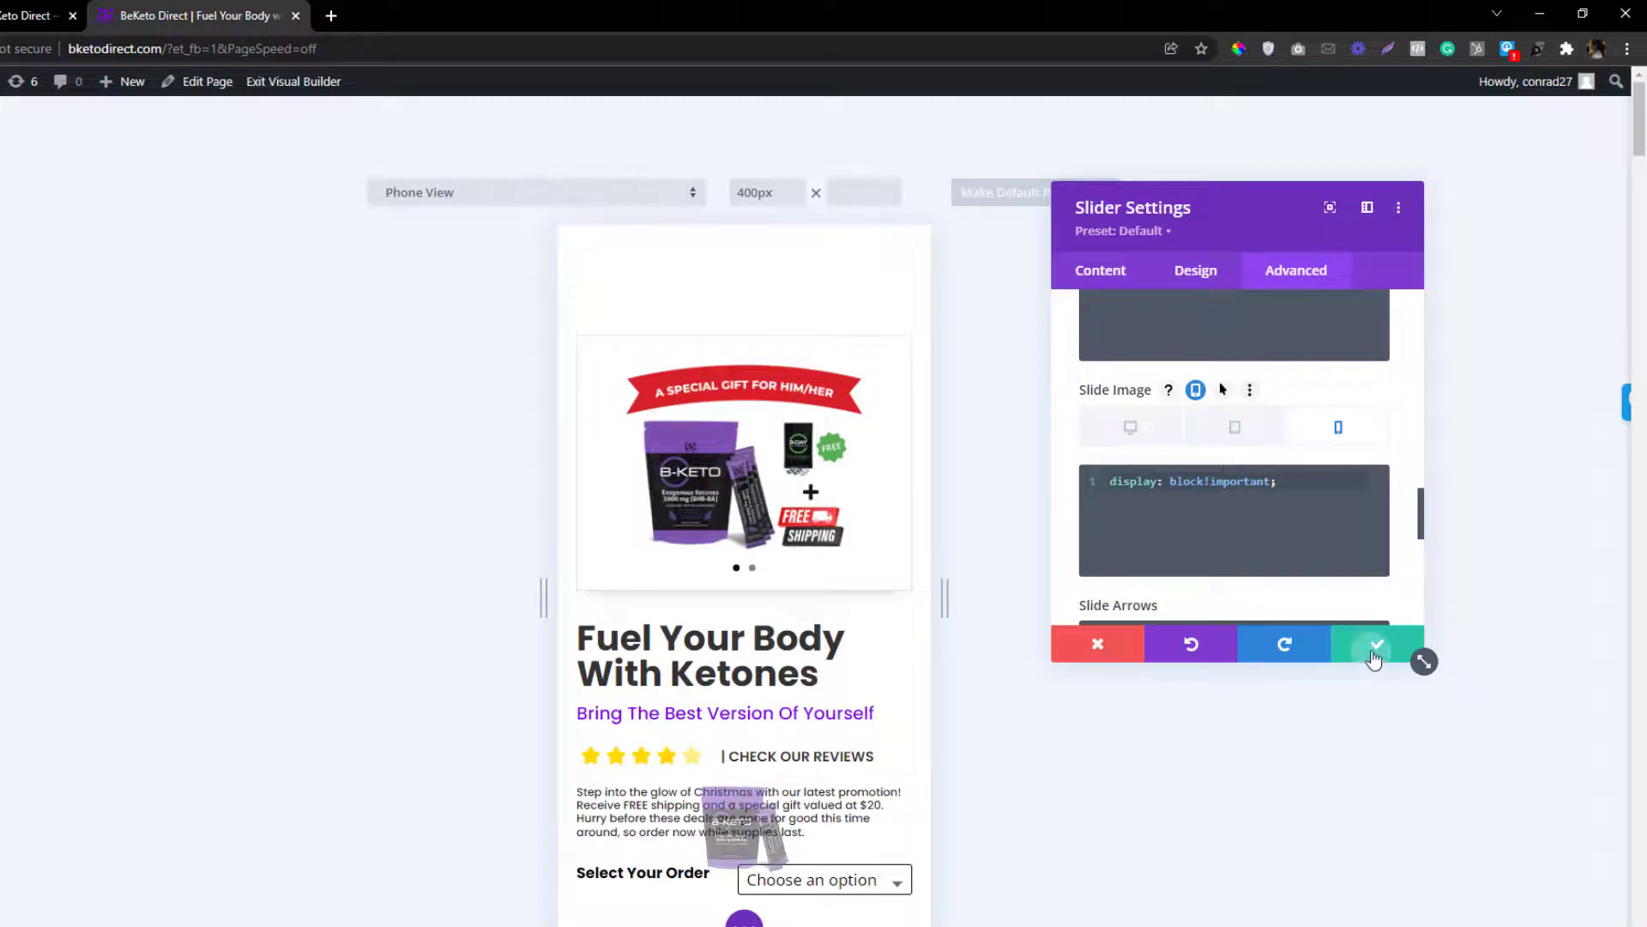
click(1366, 653)
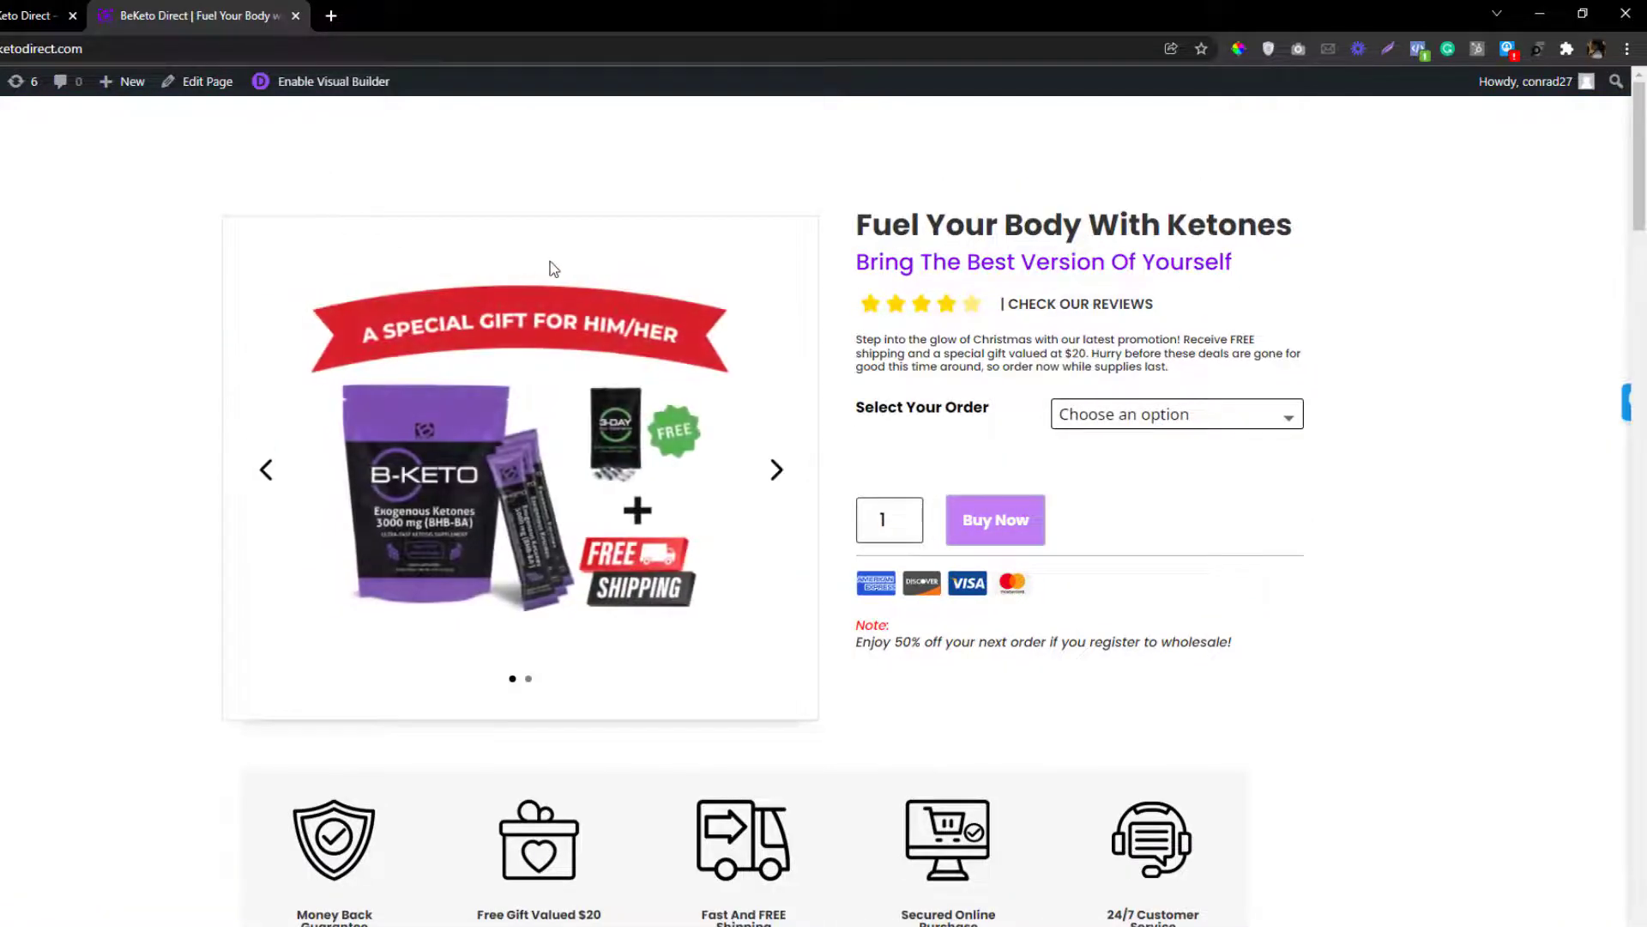
Check the slide image in the iPhone X emulated view, then close DevTools.
right_click(549, 261)
click(611, 586)
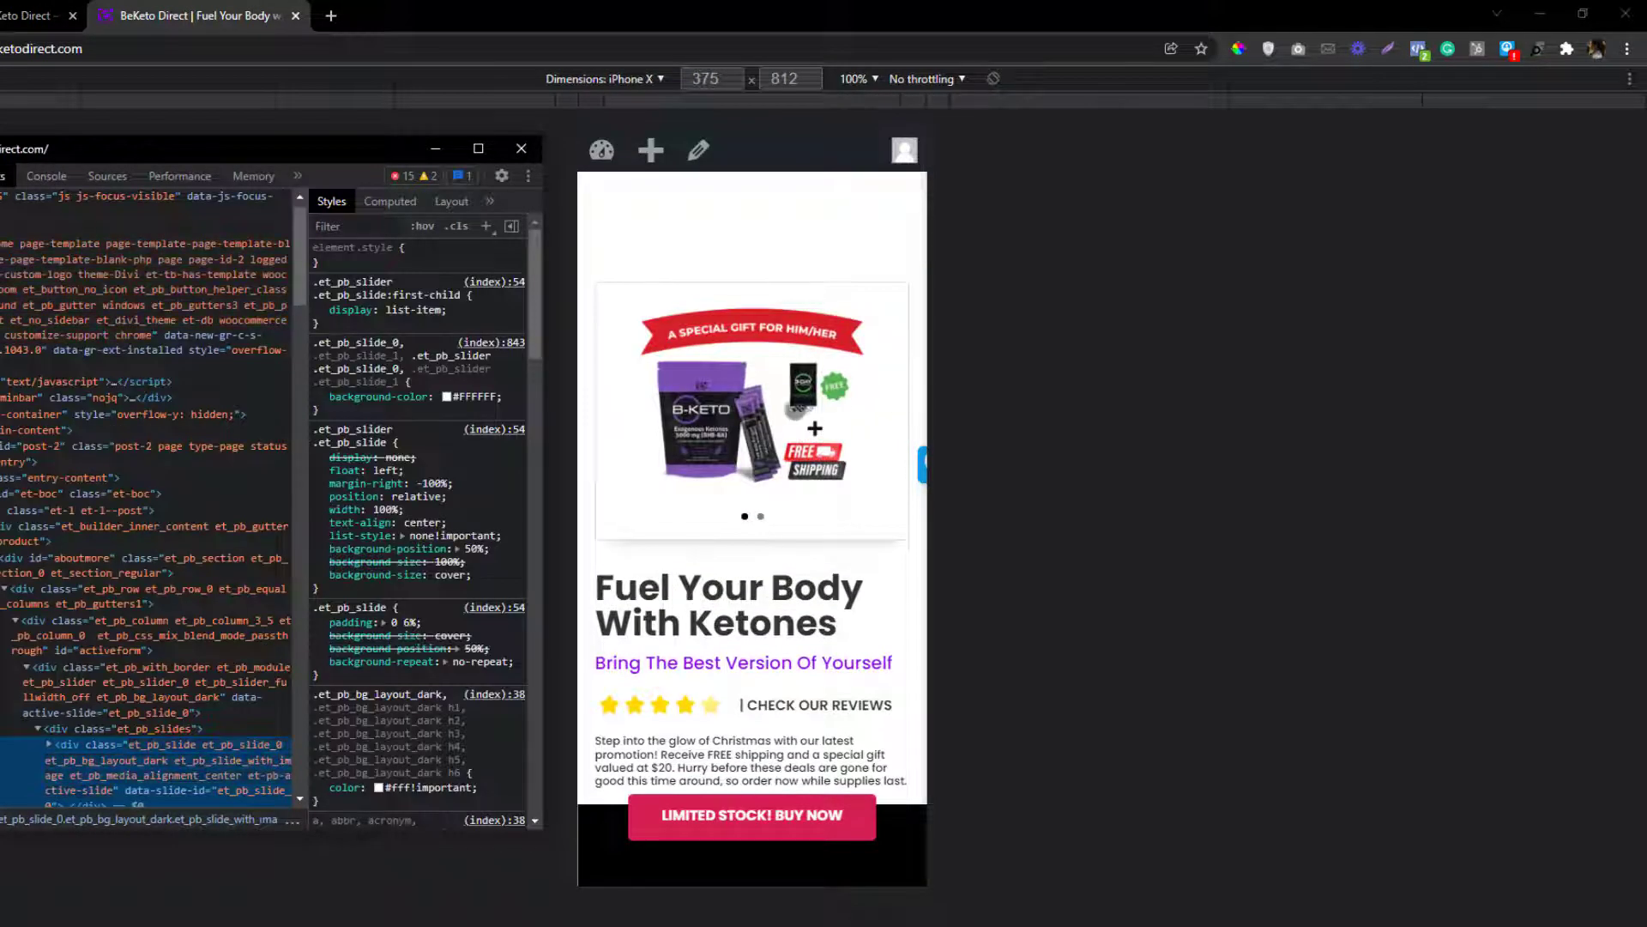
key(alt+Tab)
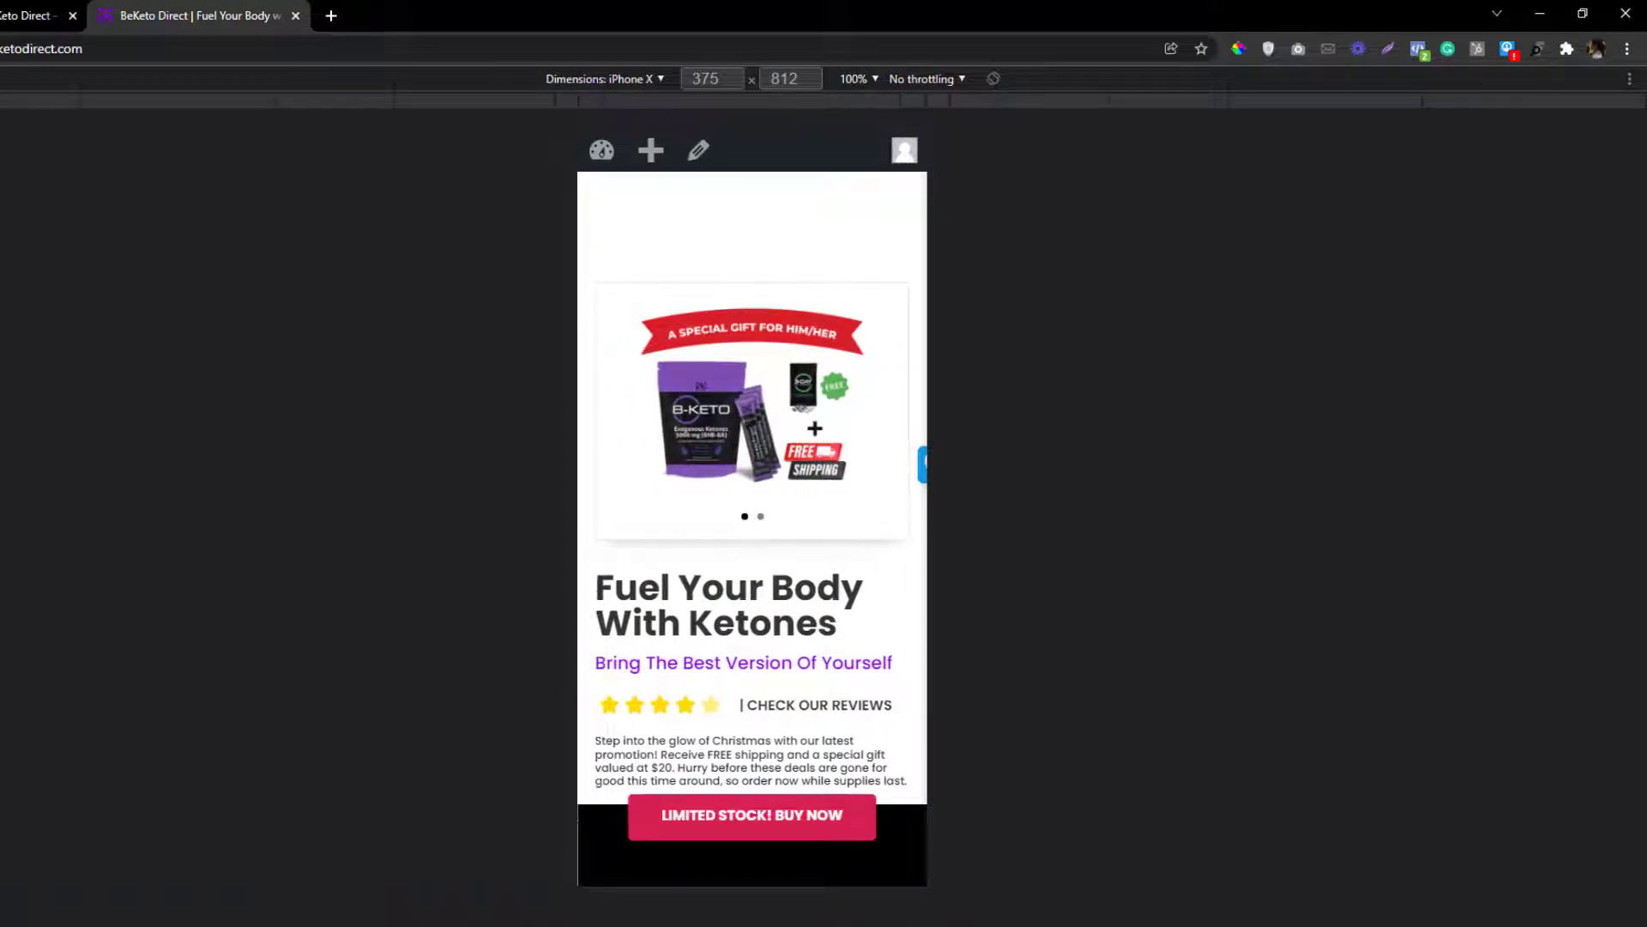
key(alt+Tab)
click(526, 147)
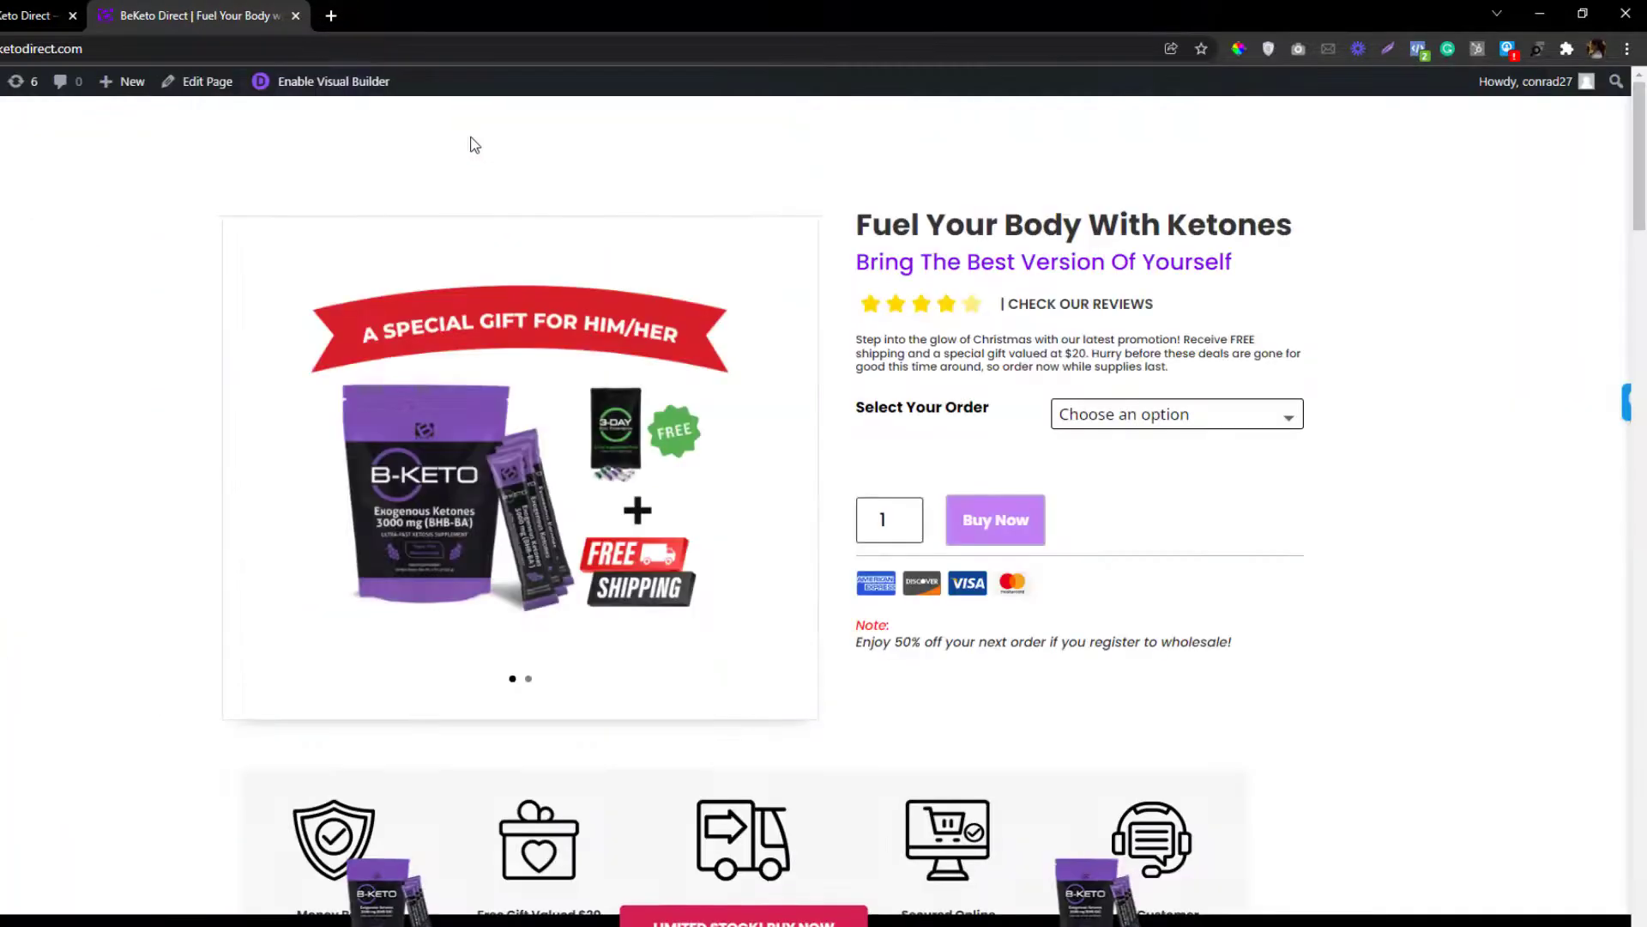
Reload the product page and reopen it in the Visual Builder.
click(302, 48)
key(Return)
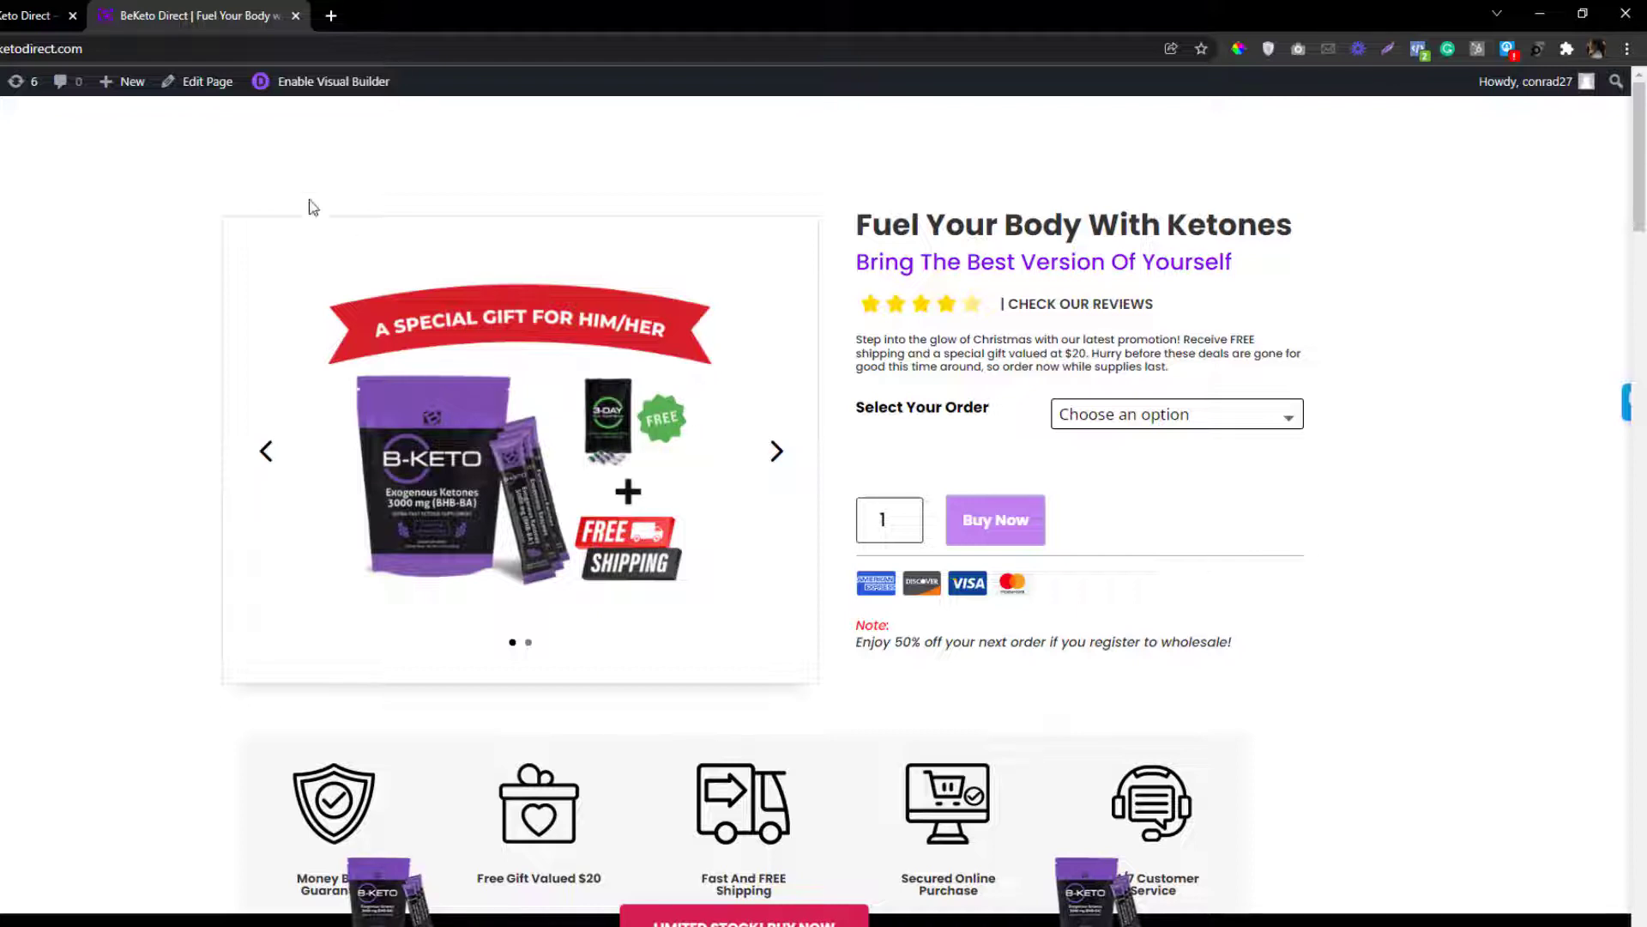
click(318, 95)
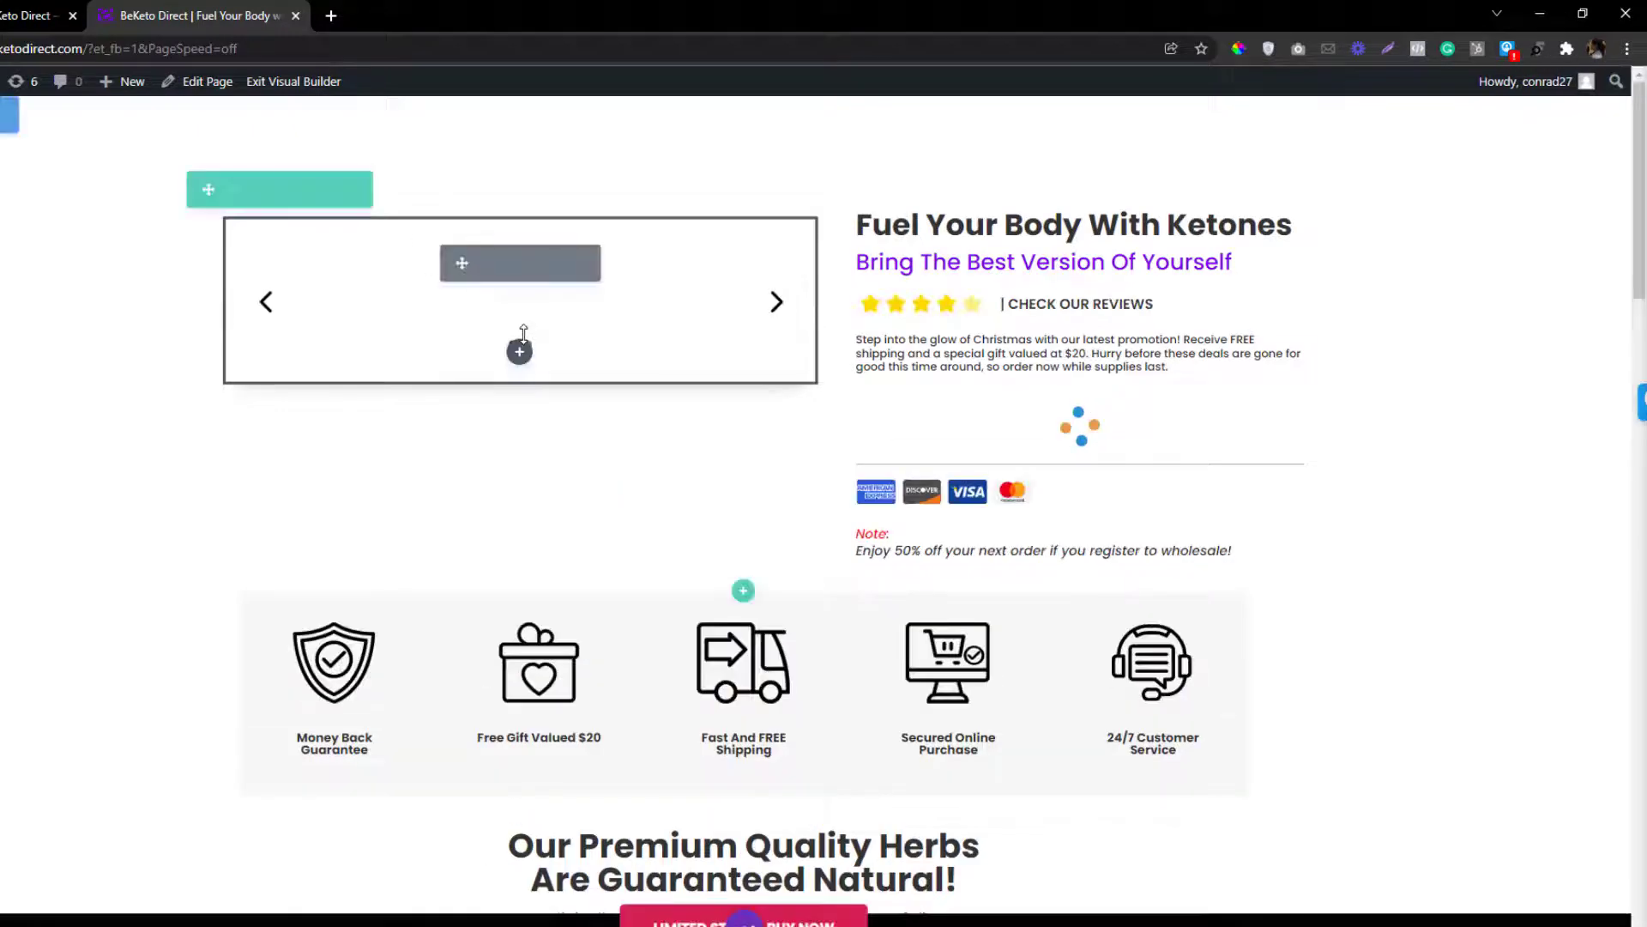
Open the slider's Advanced Custom CSS settings and bring up the Slide Image field.
click(486, 262)
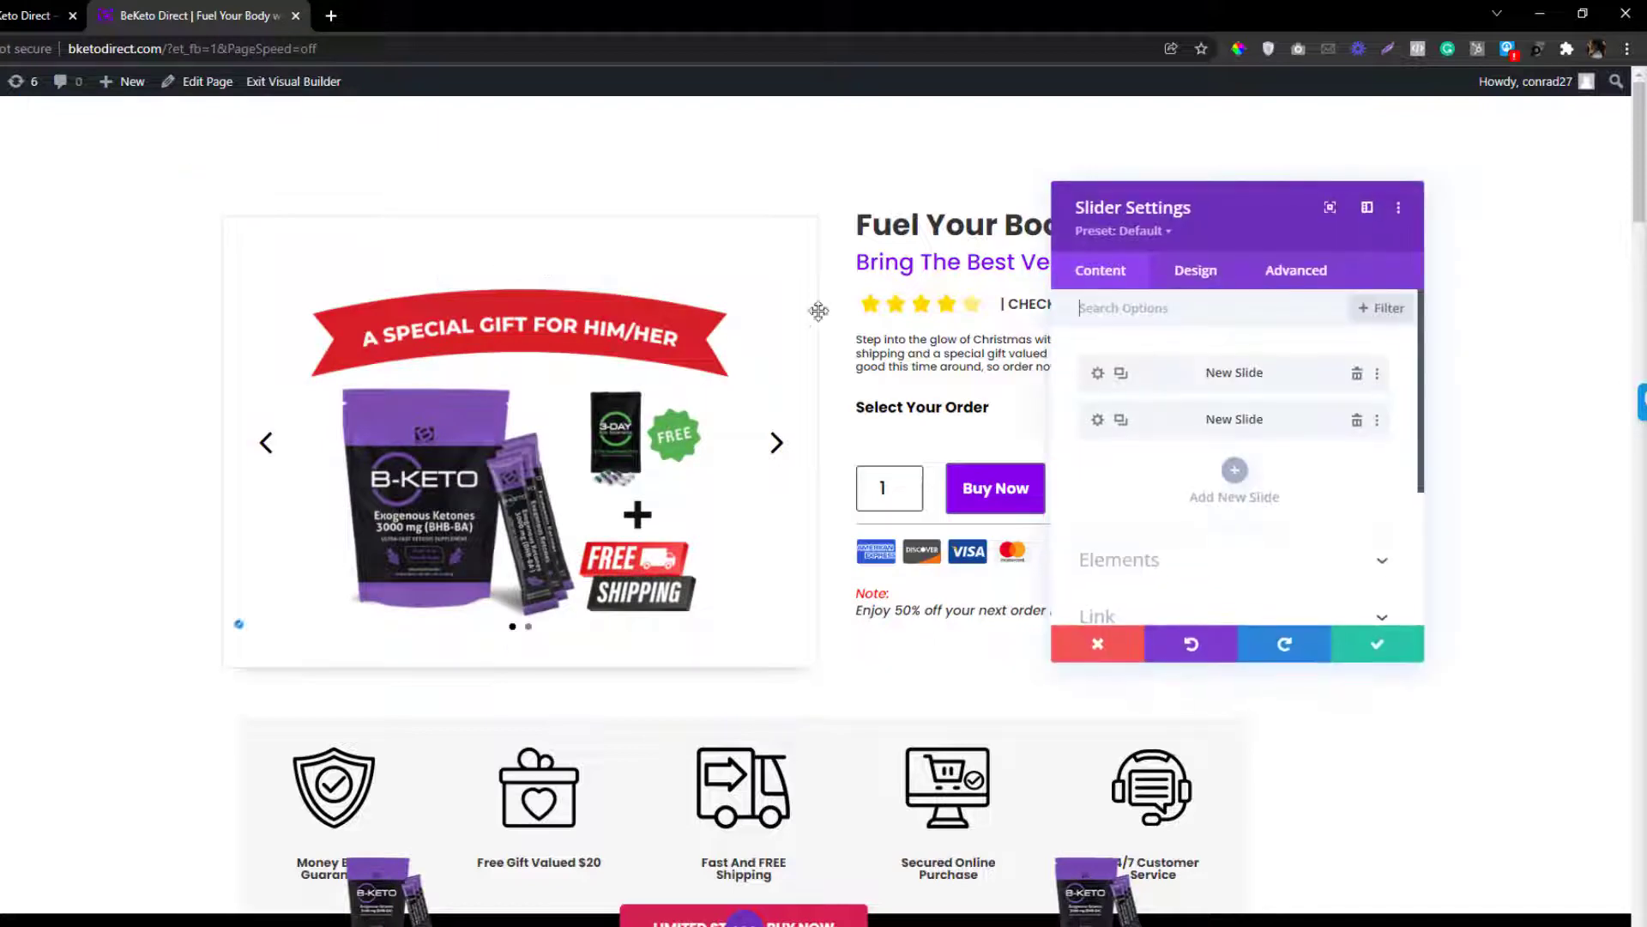
click(1300, 270)
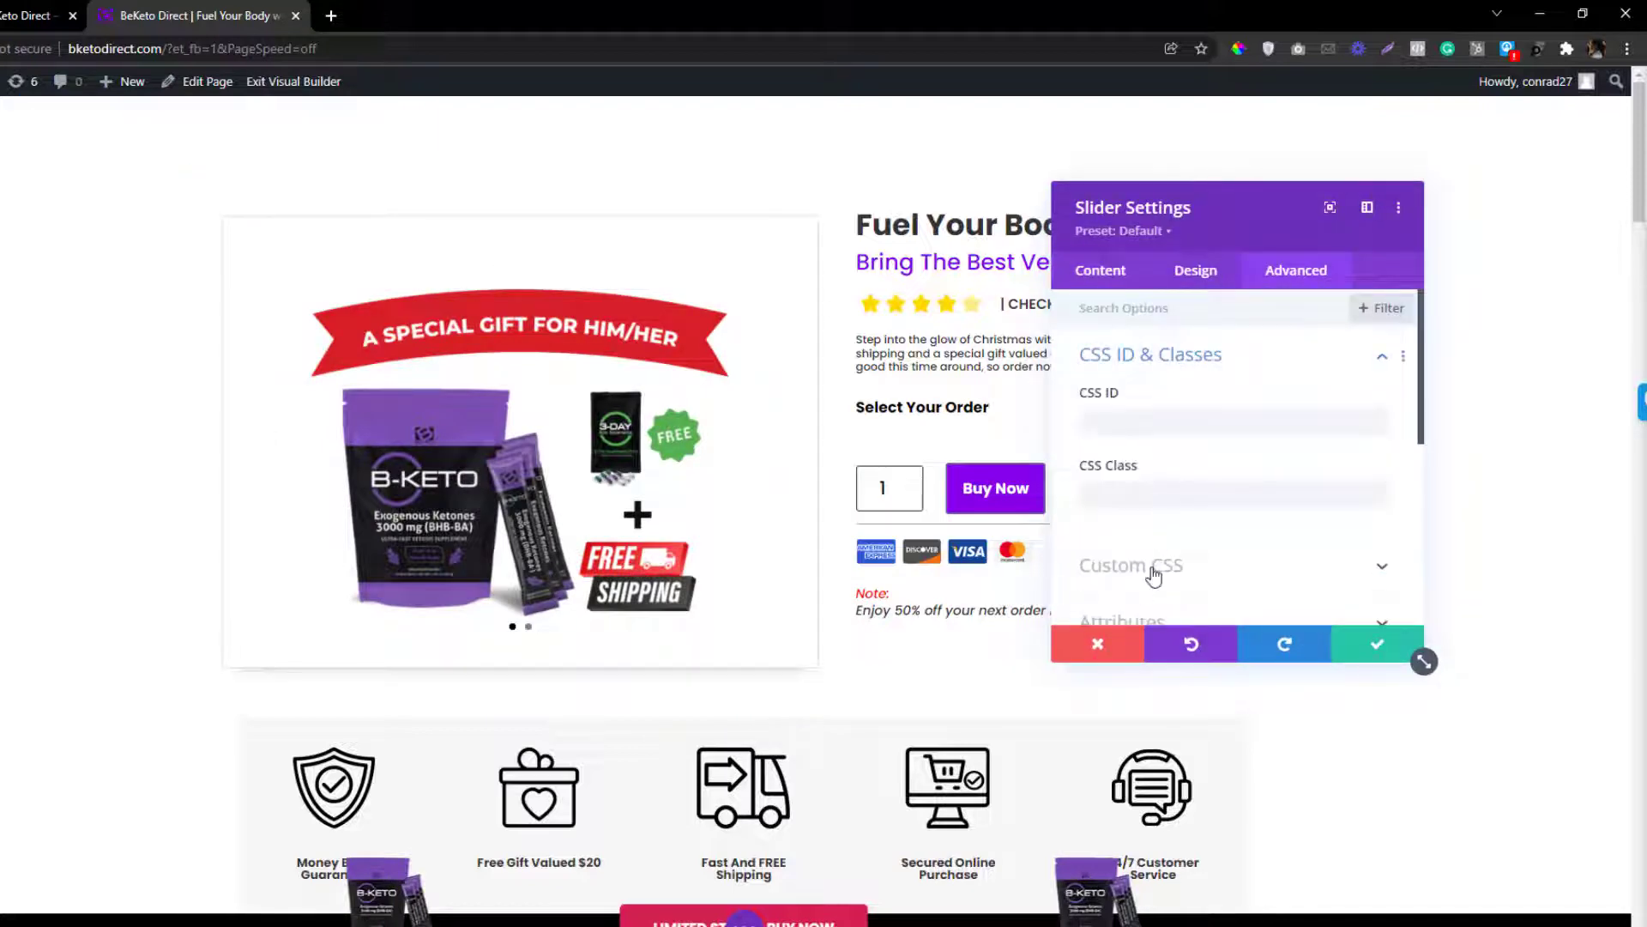
click(1154, 568)
scroll(1155, 549, down, 8)
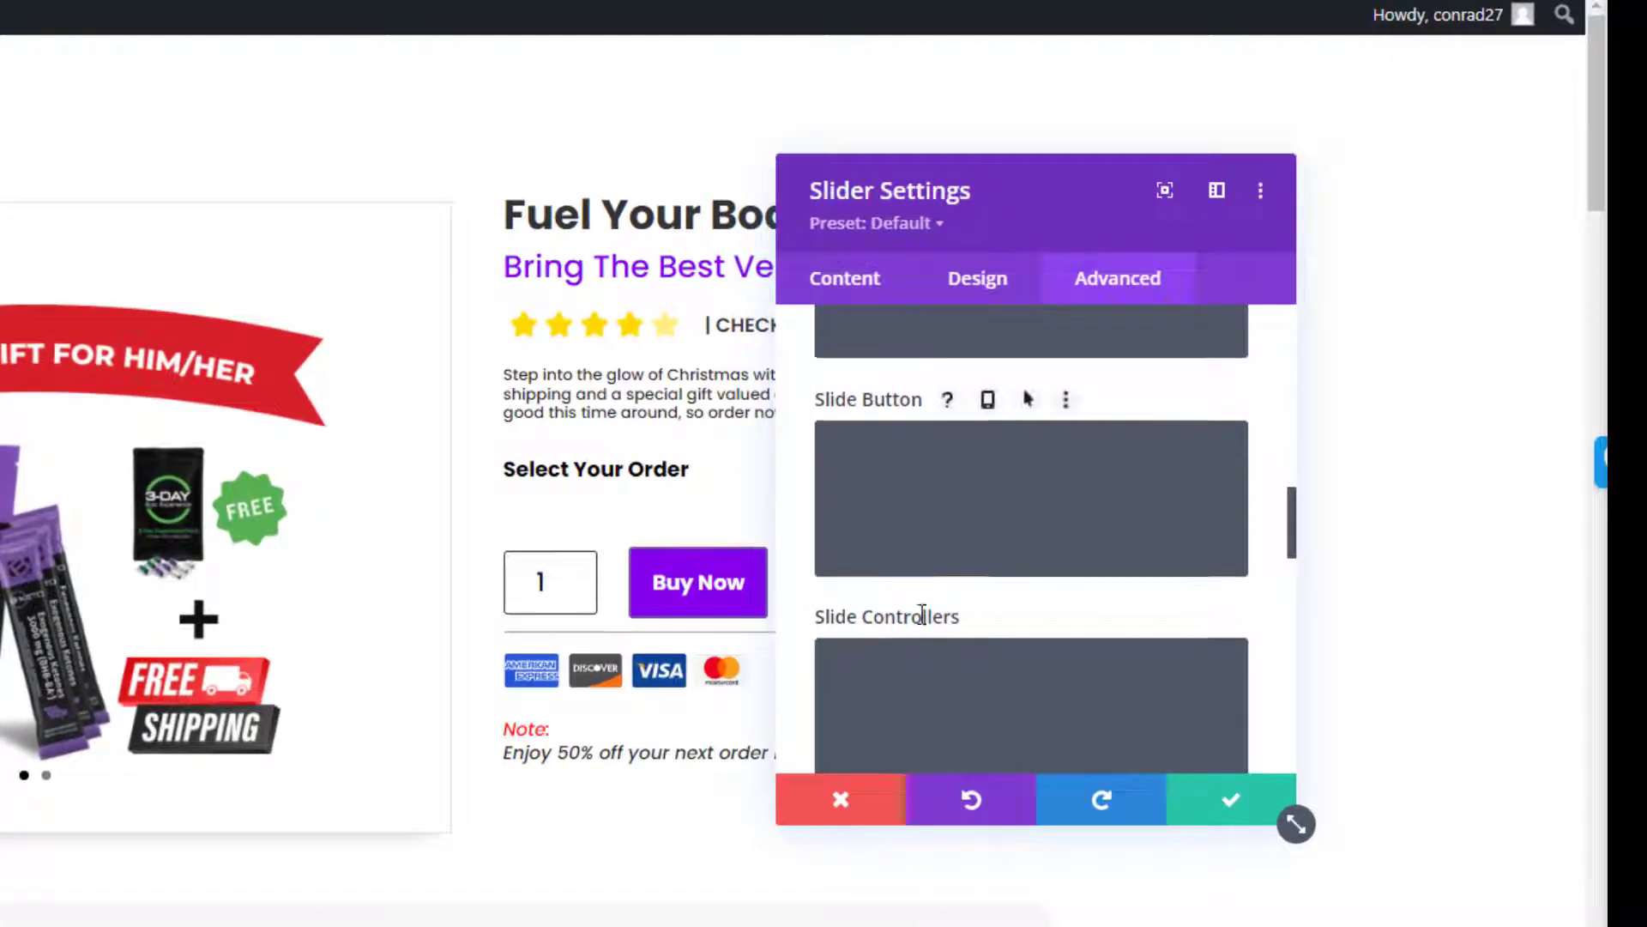
scroll(922, 615, down, 7)
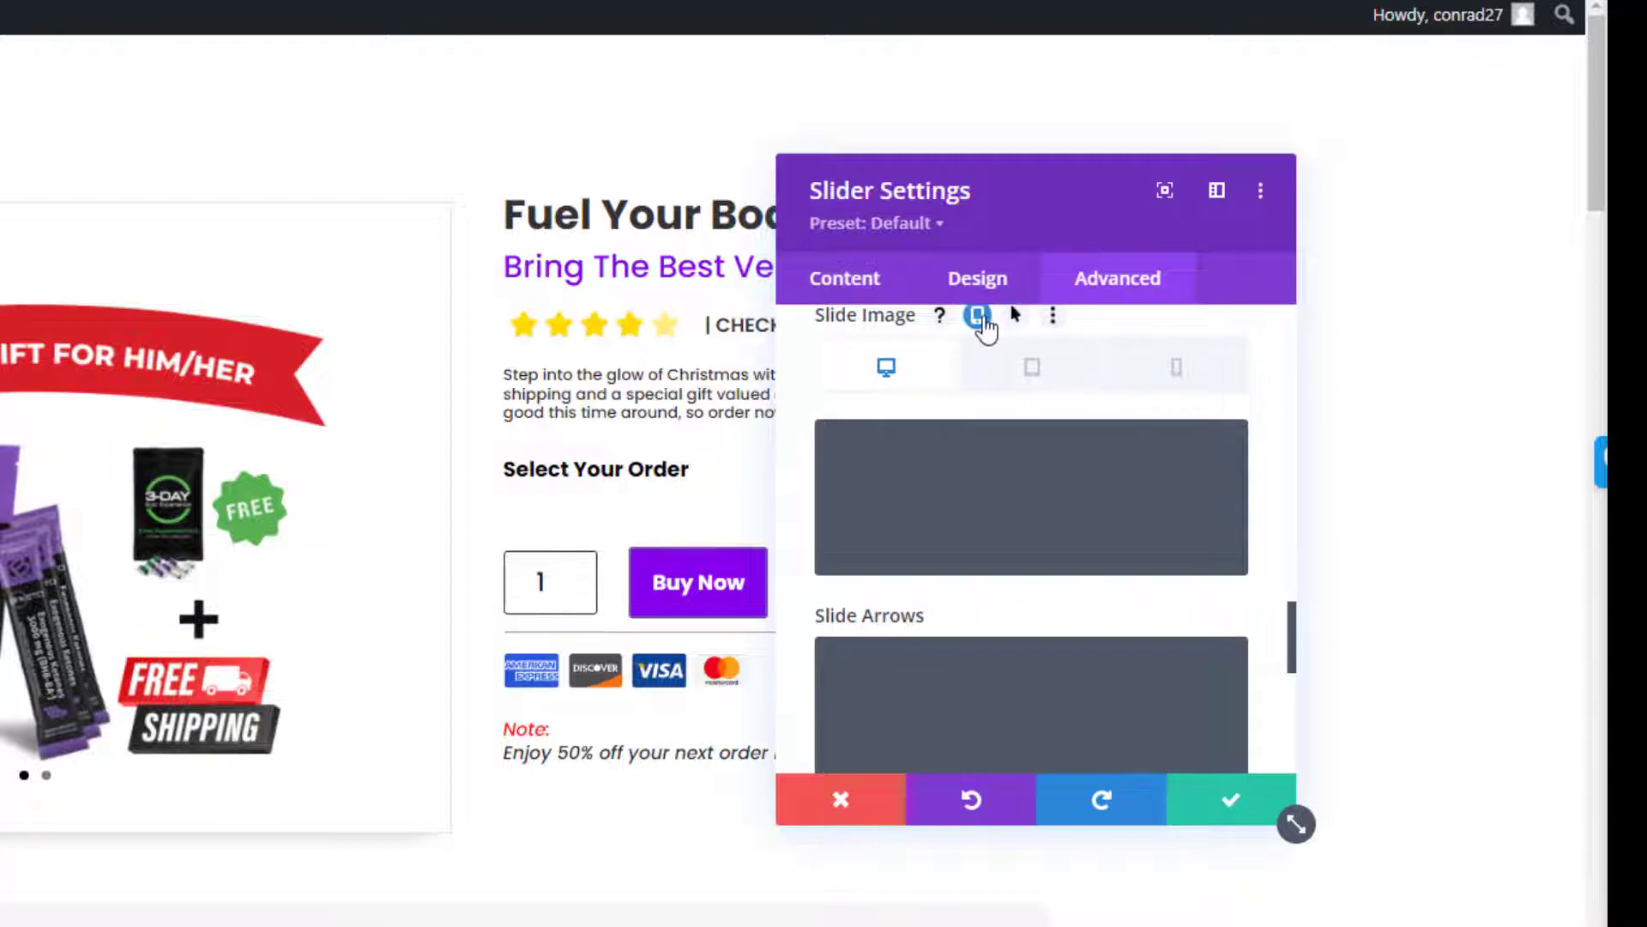
click(978, 316)
scroll(1026, 459, down, 3)
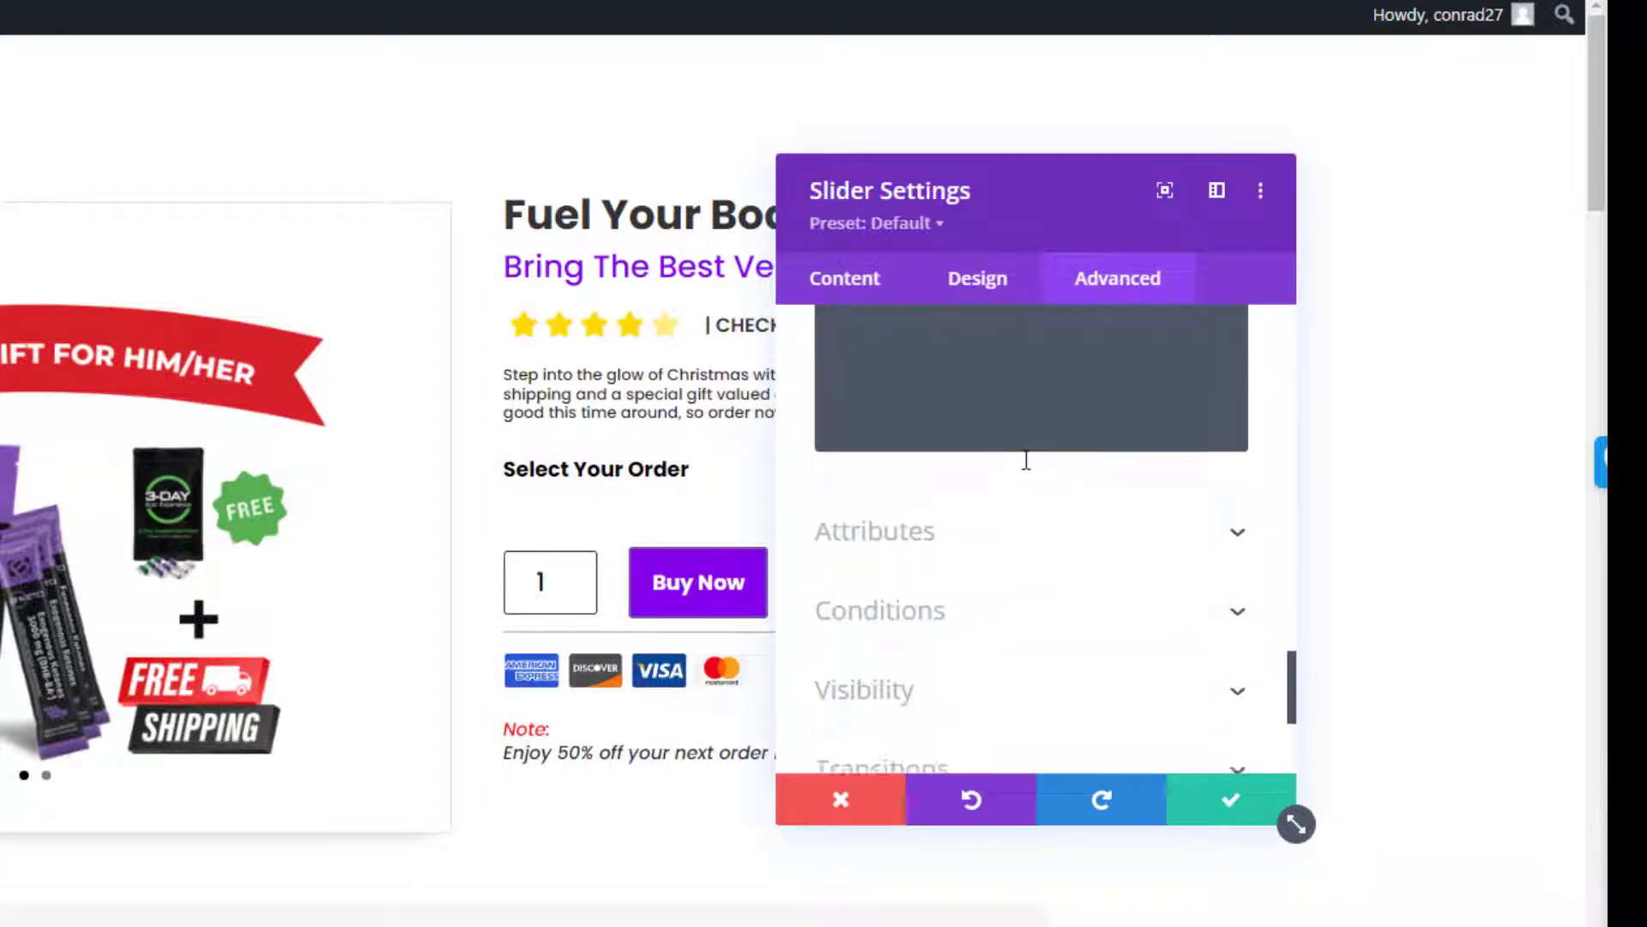
scroll(1026, 460, up, 3)
Delete display: block!important; from the phone Slide Image CSS and save the slider.
click(978, 445)
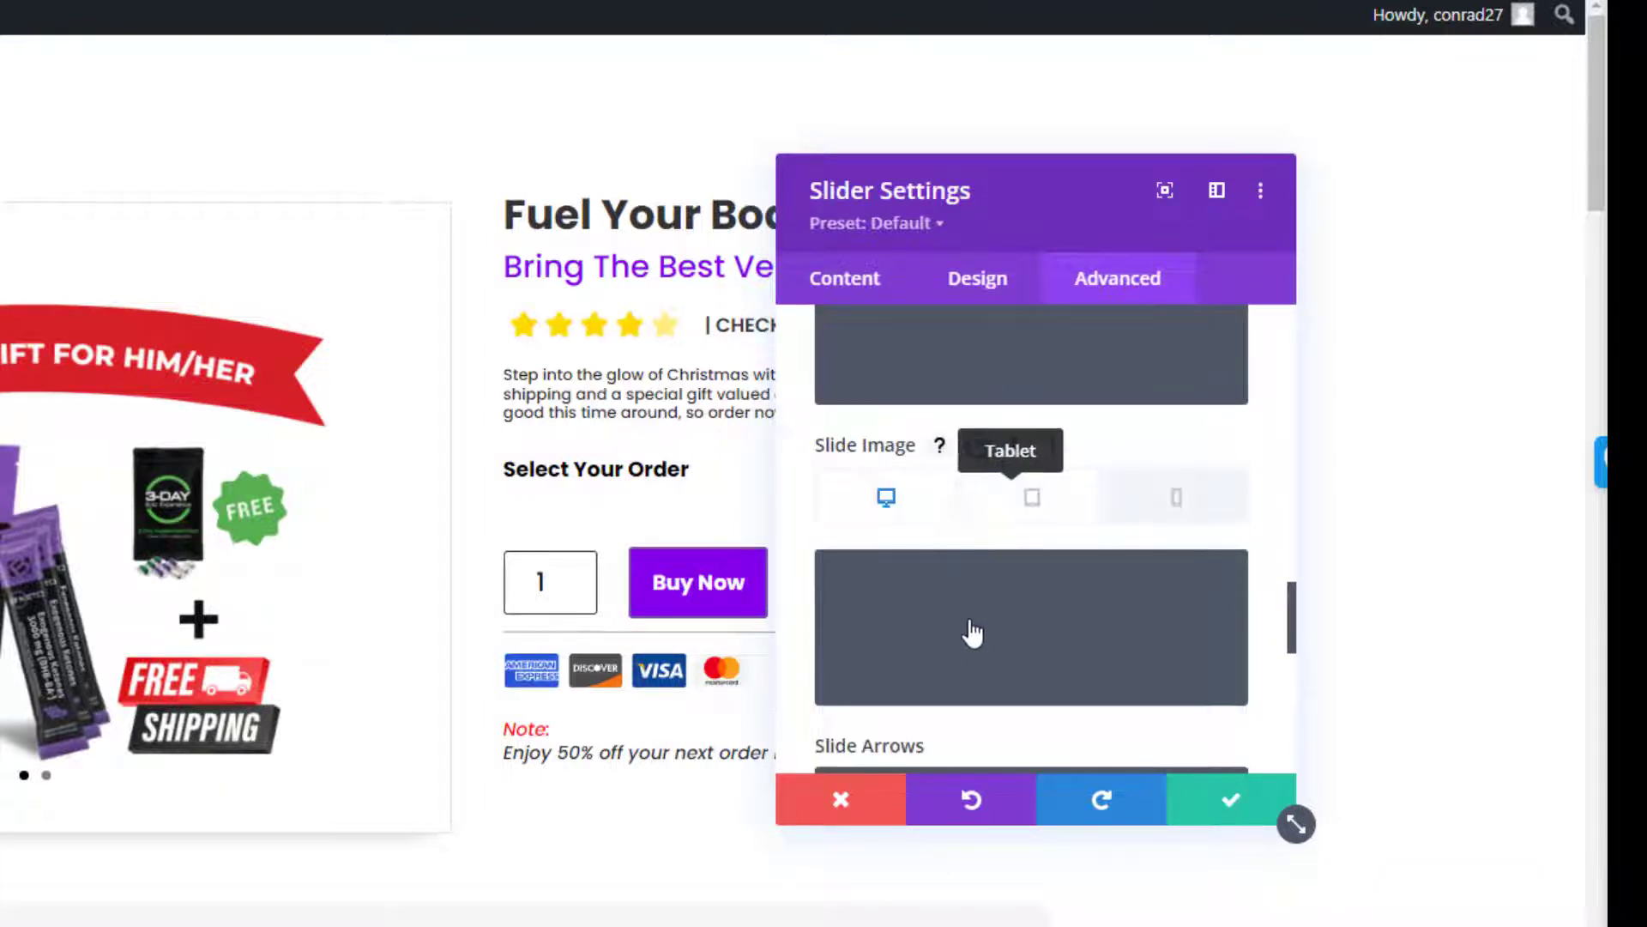
click(1032, 497)
click(1111, 567)
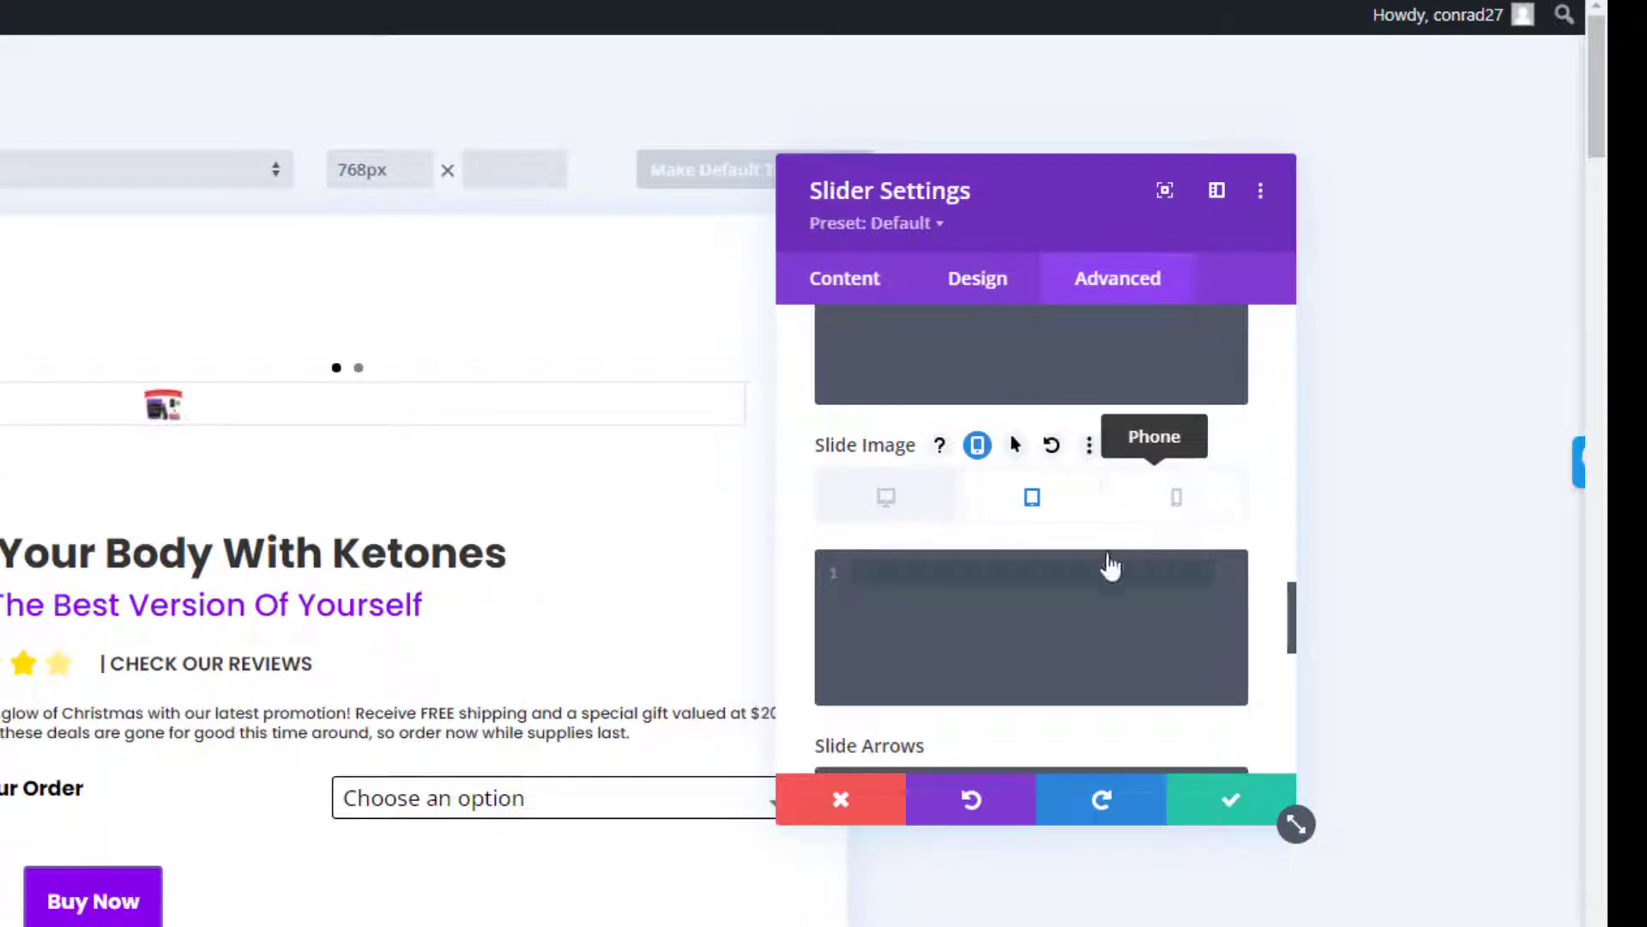
click(1176, 497)
key(BackSpace)
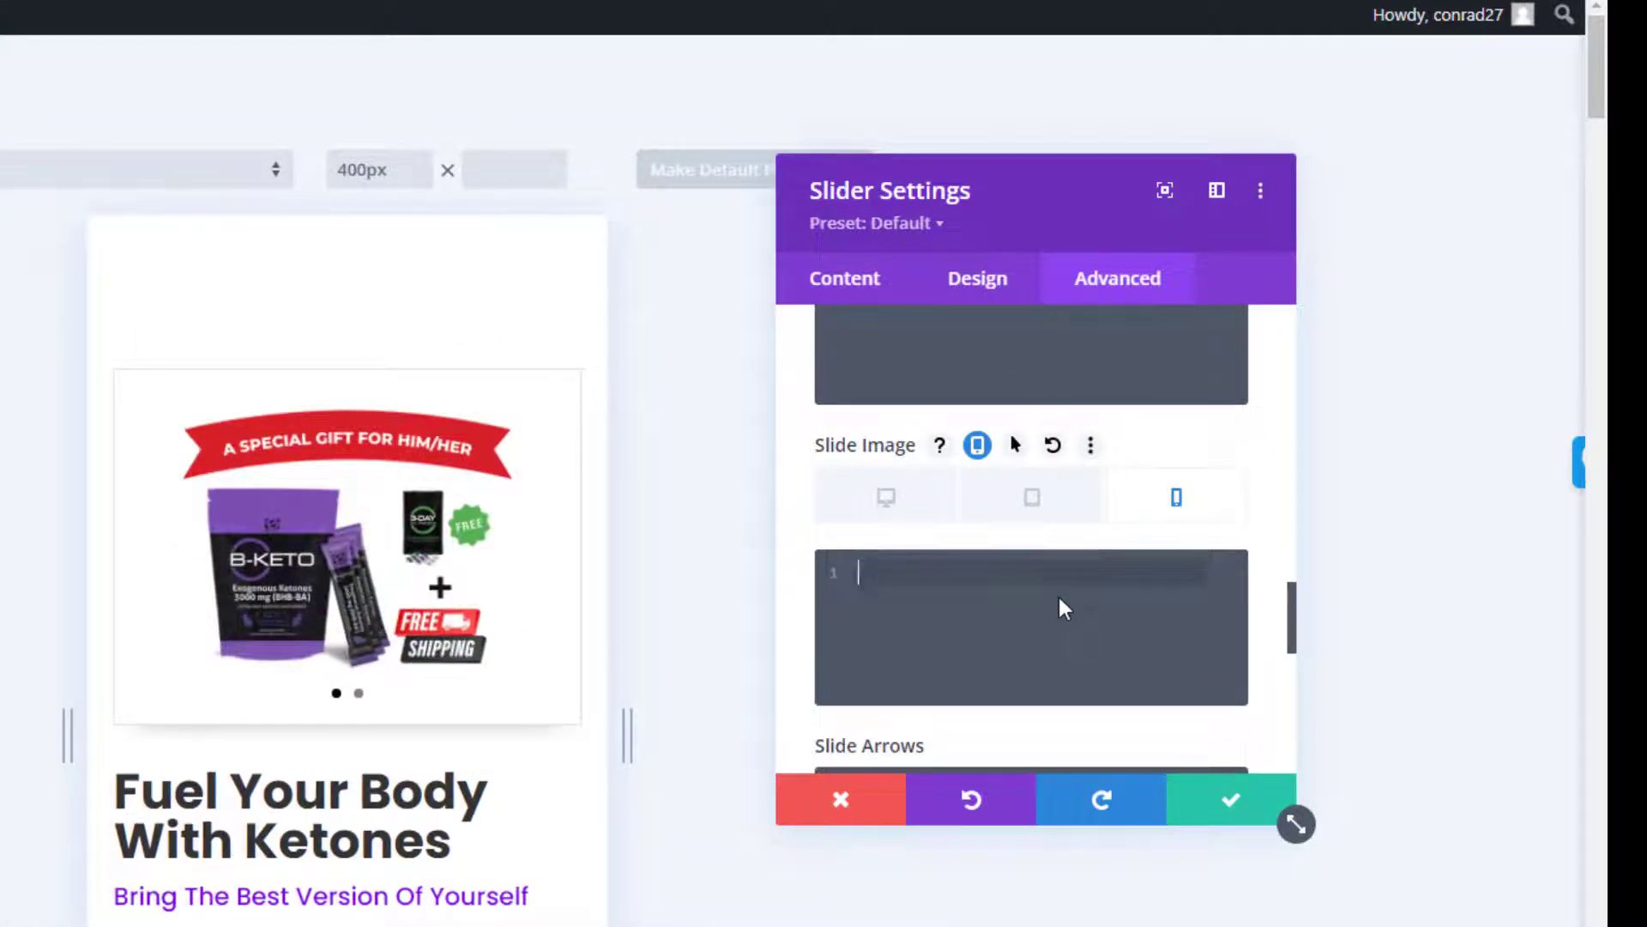
click(1227, 800)
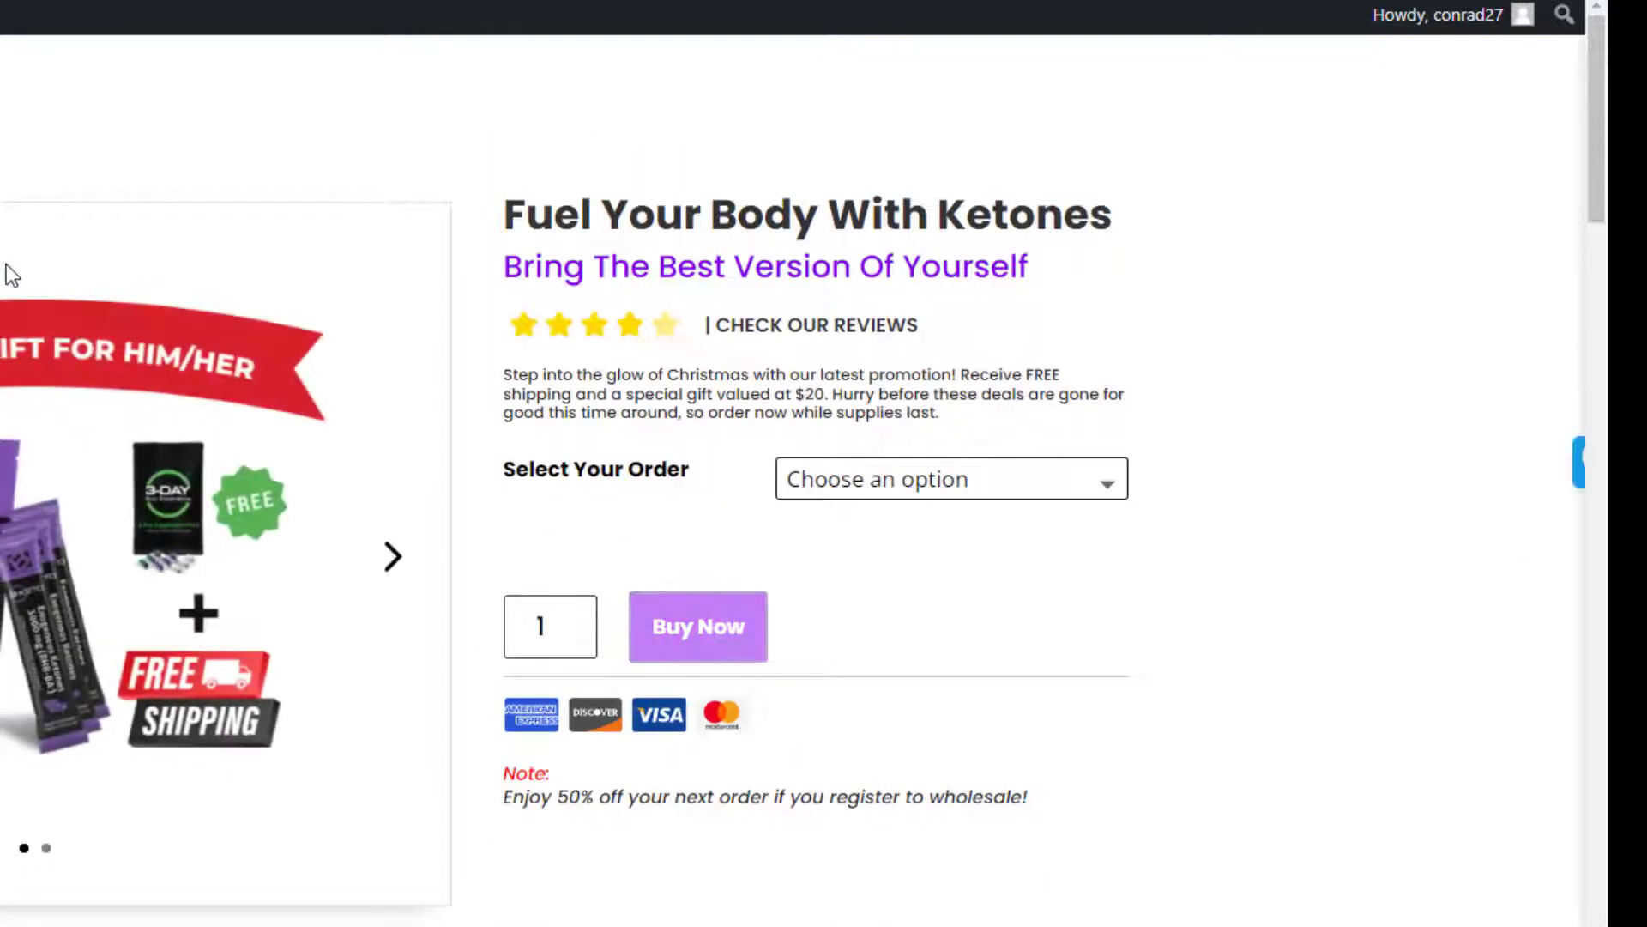
Inspect the slider in DevTools and select its .et_pb_slide_image element.
right_click(7, 264)
click(192, 718)
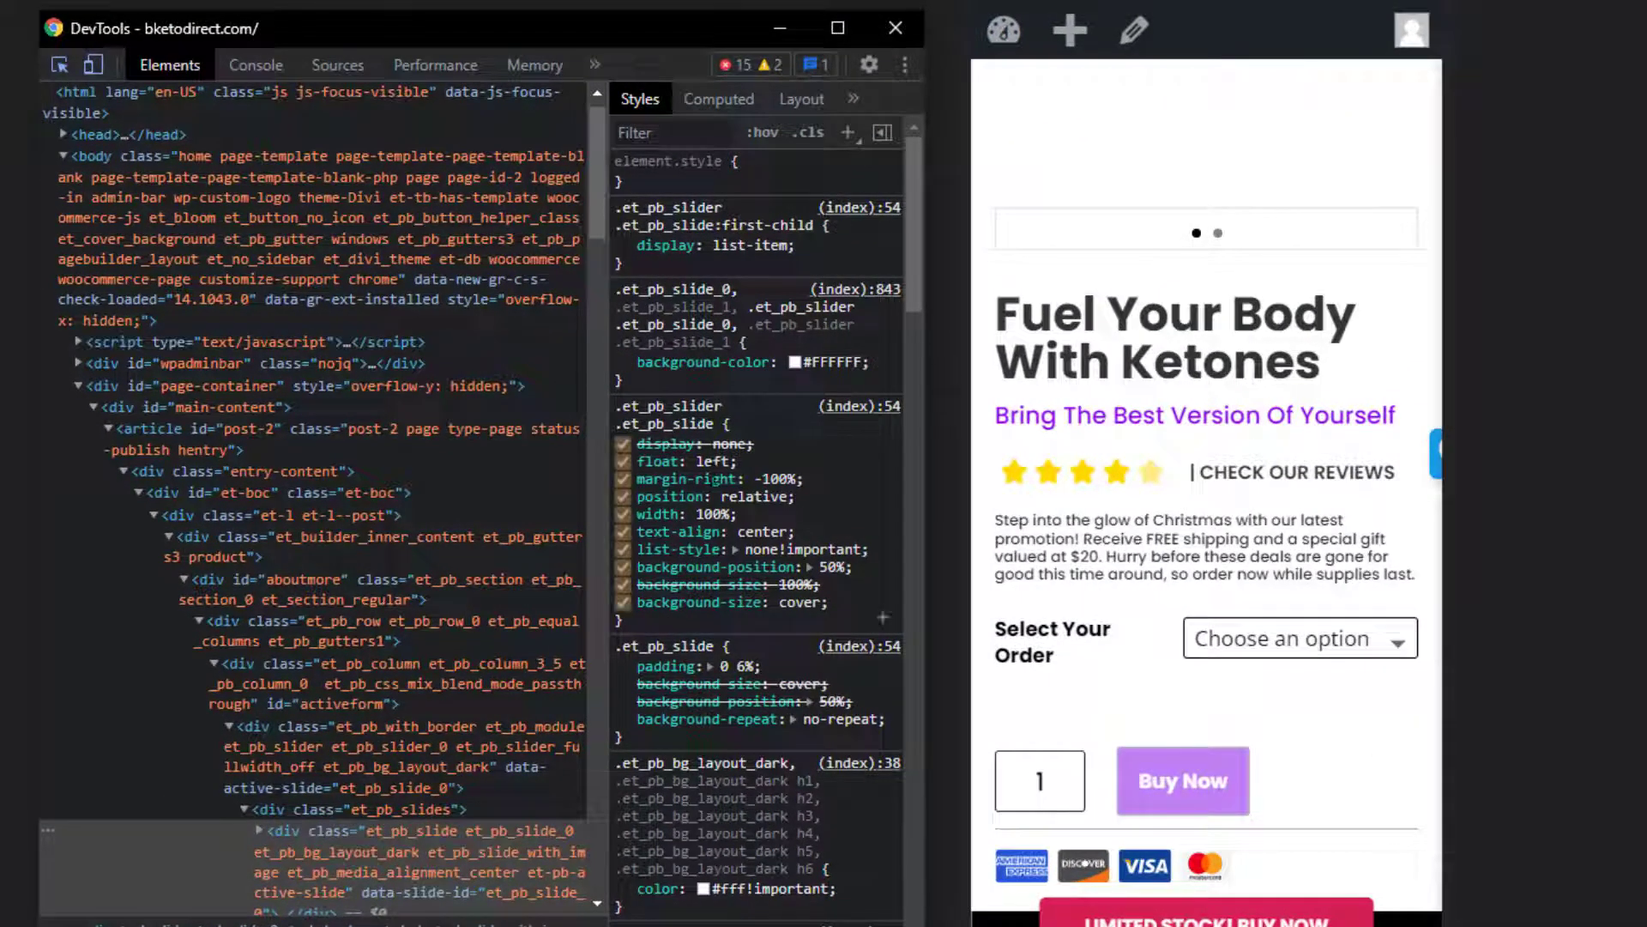
scroll(755, 514, down, 5)
scroll(575, 635, down, 3)
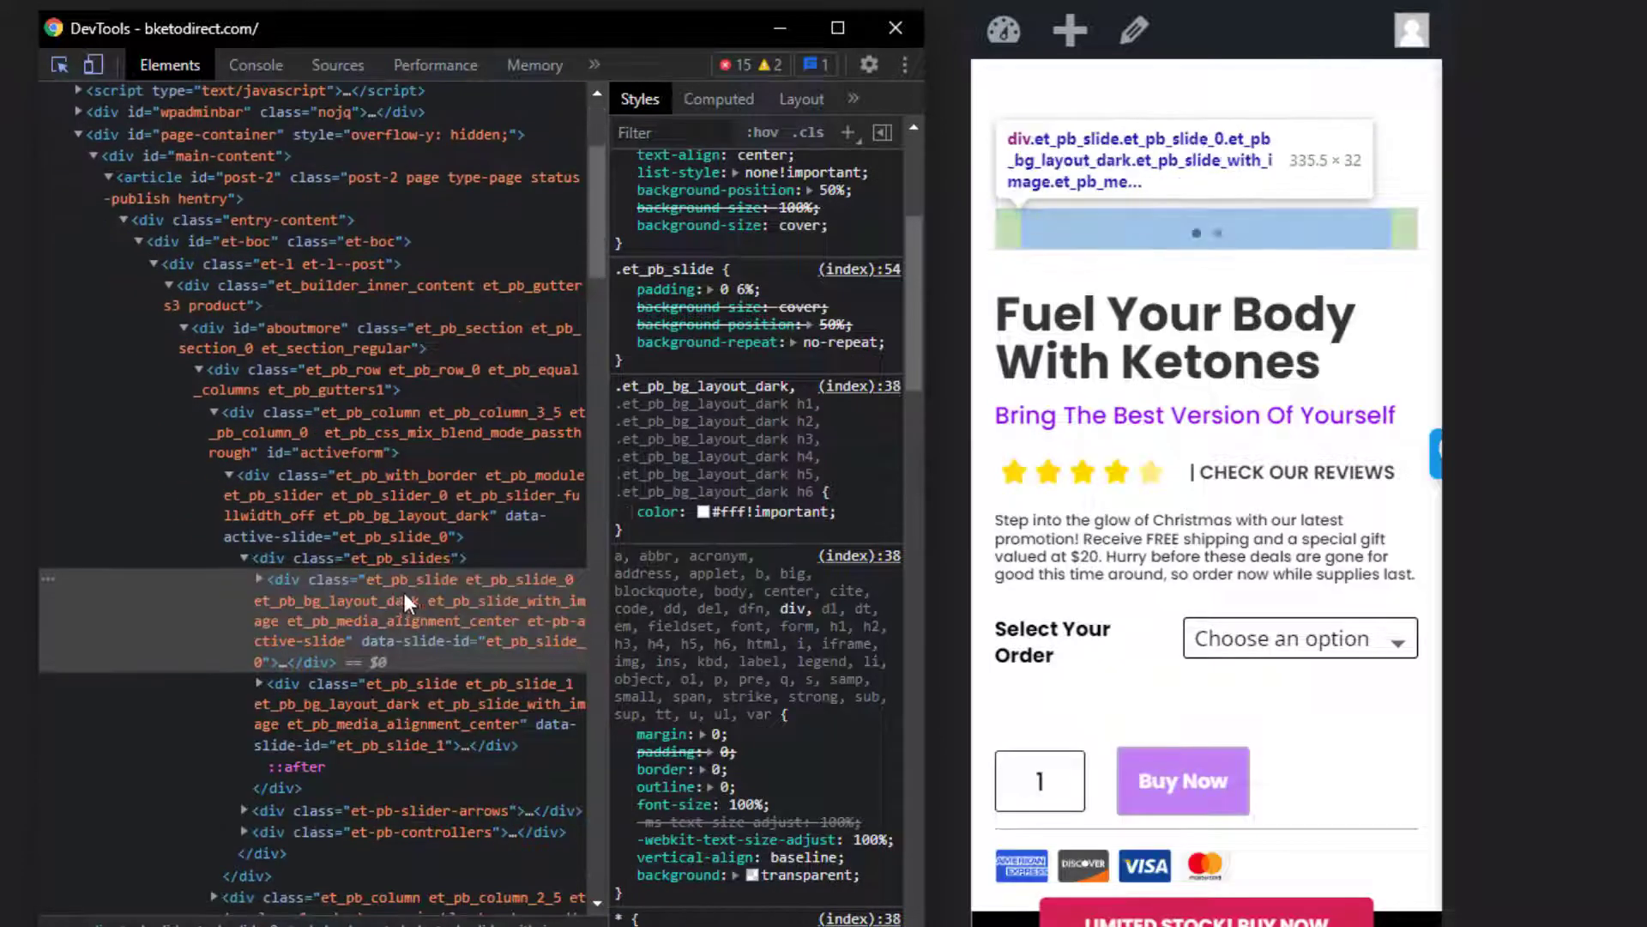
scroll(409, 607, down, 3)
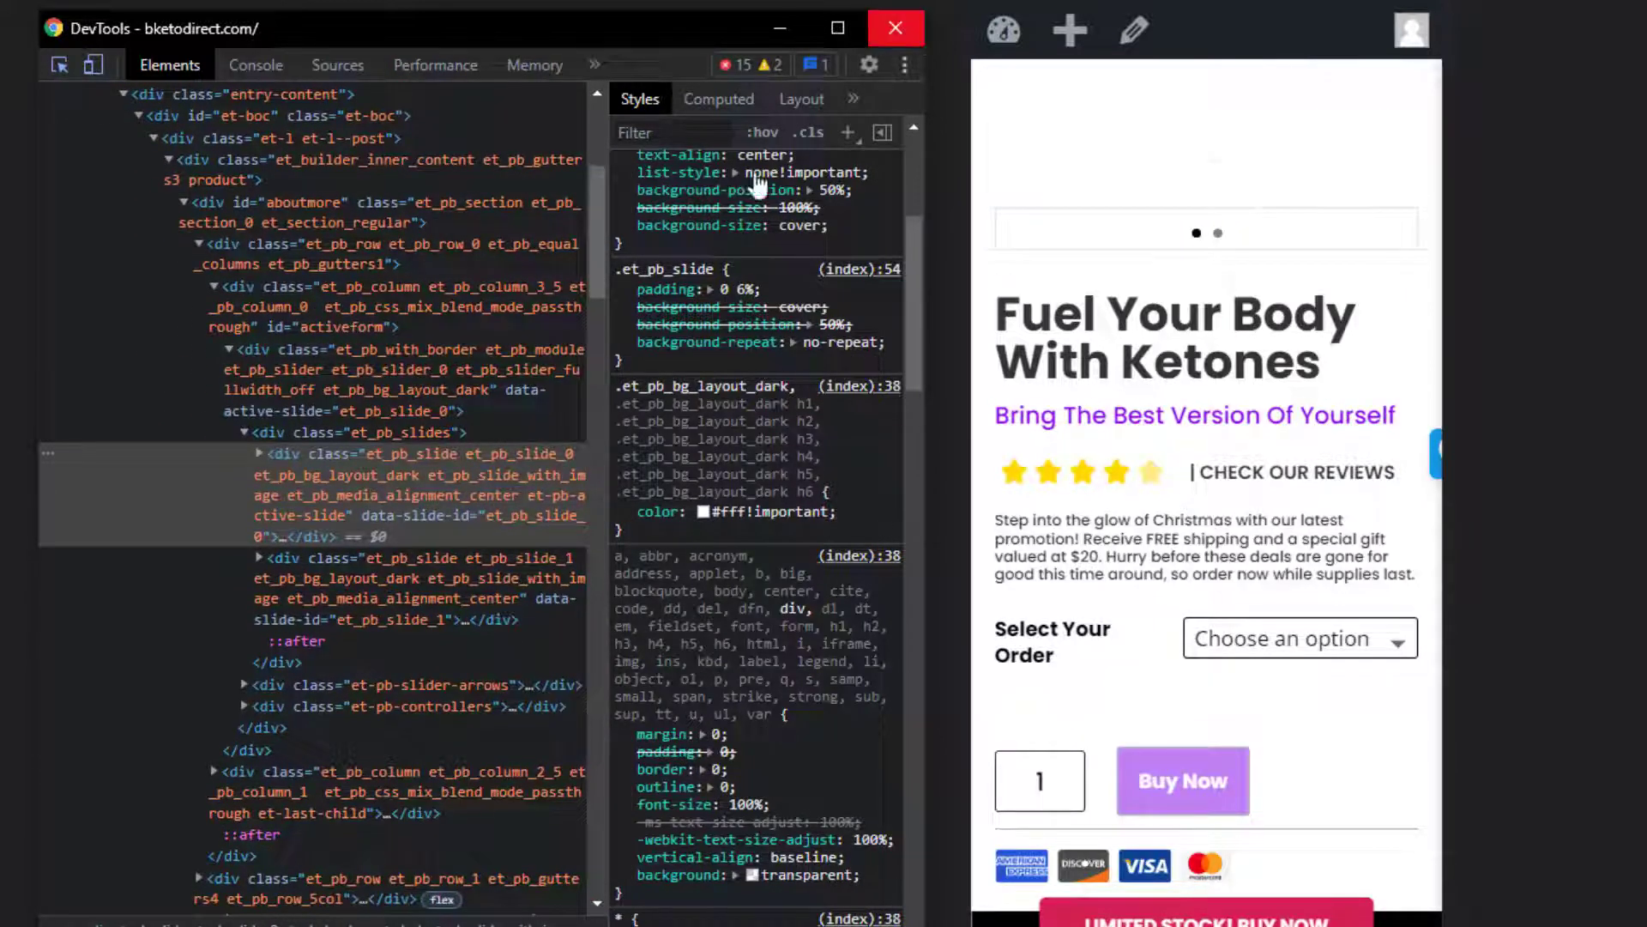
click(378, 592)
scroll(375, 522, down, 6)
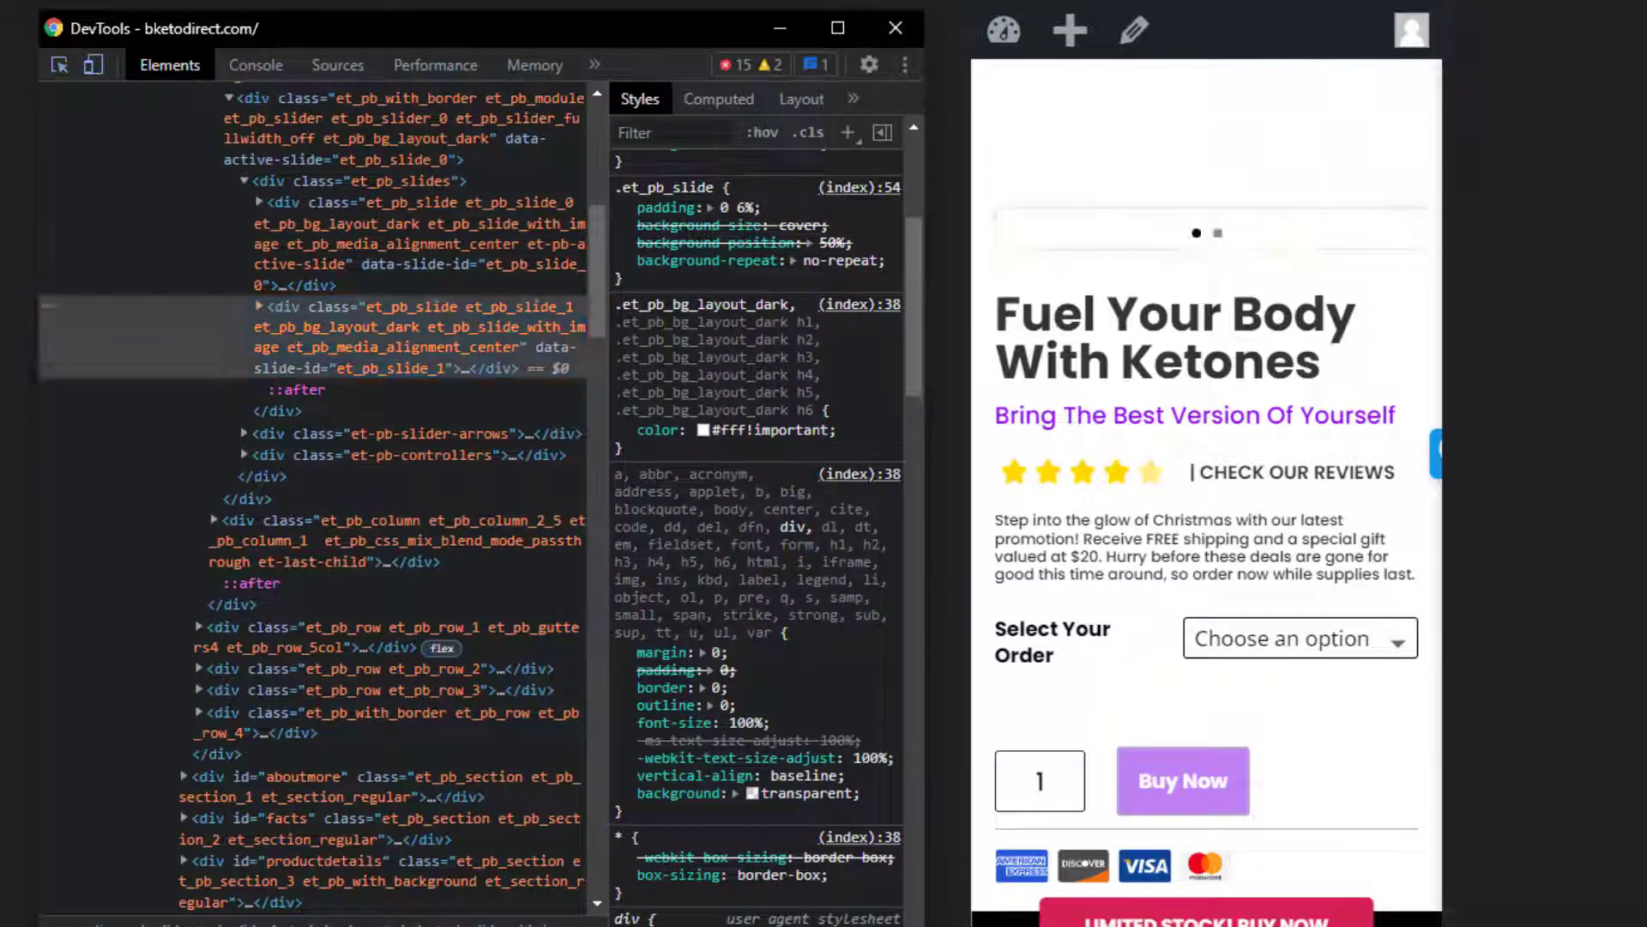
click(59, 65)
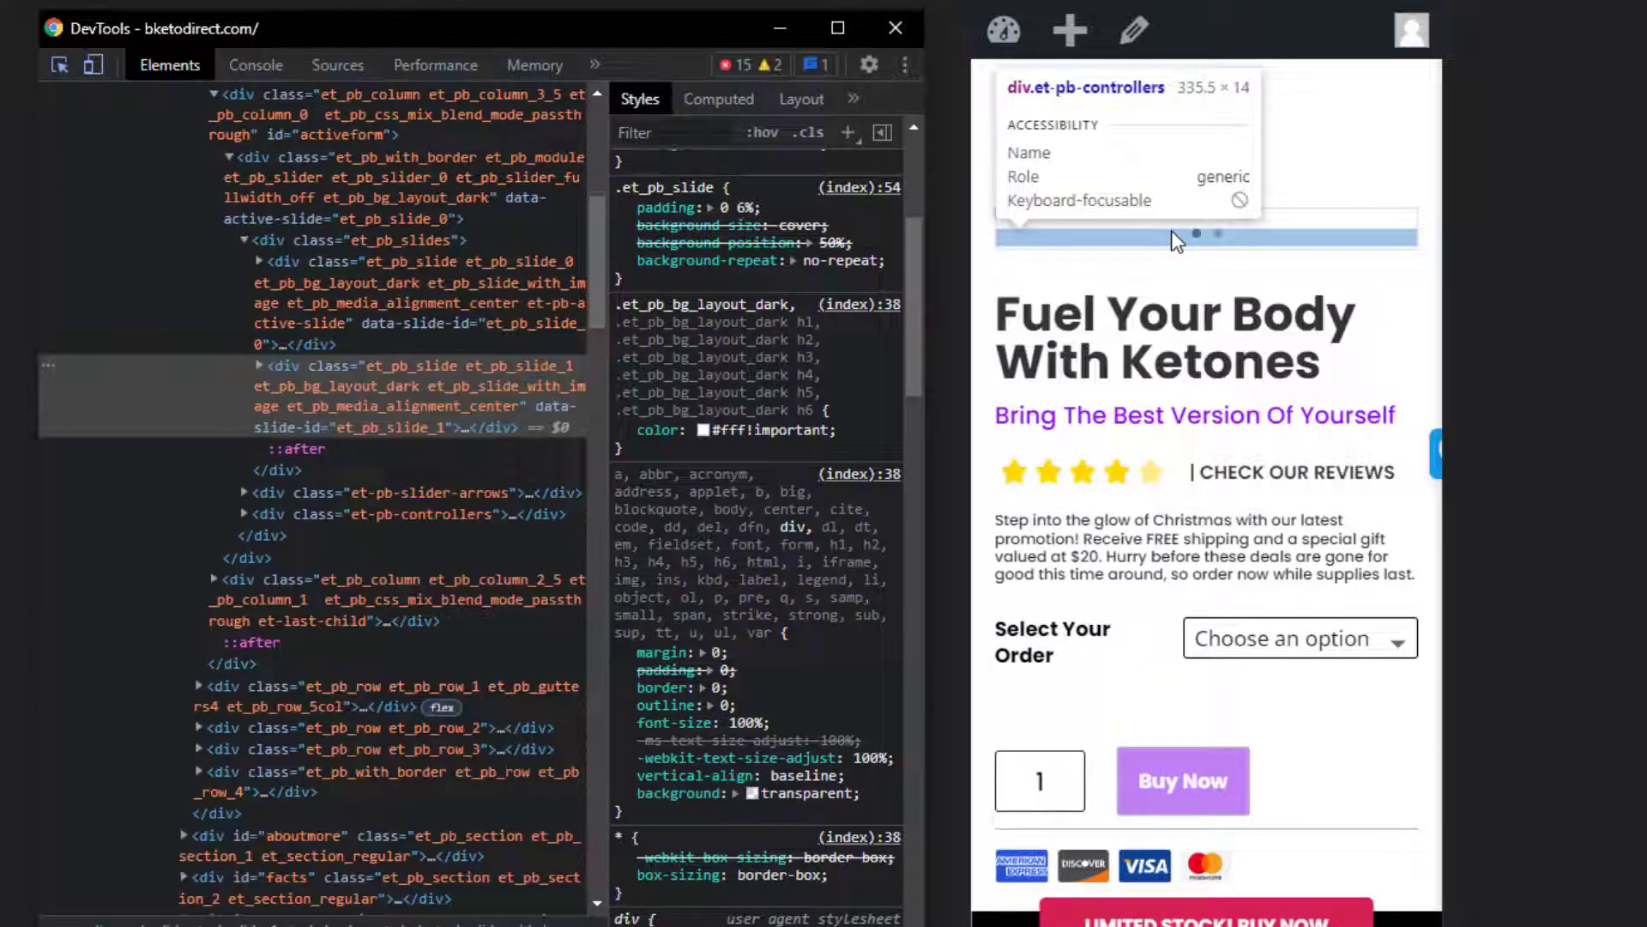
click(1176, 231)
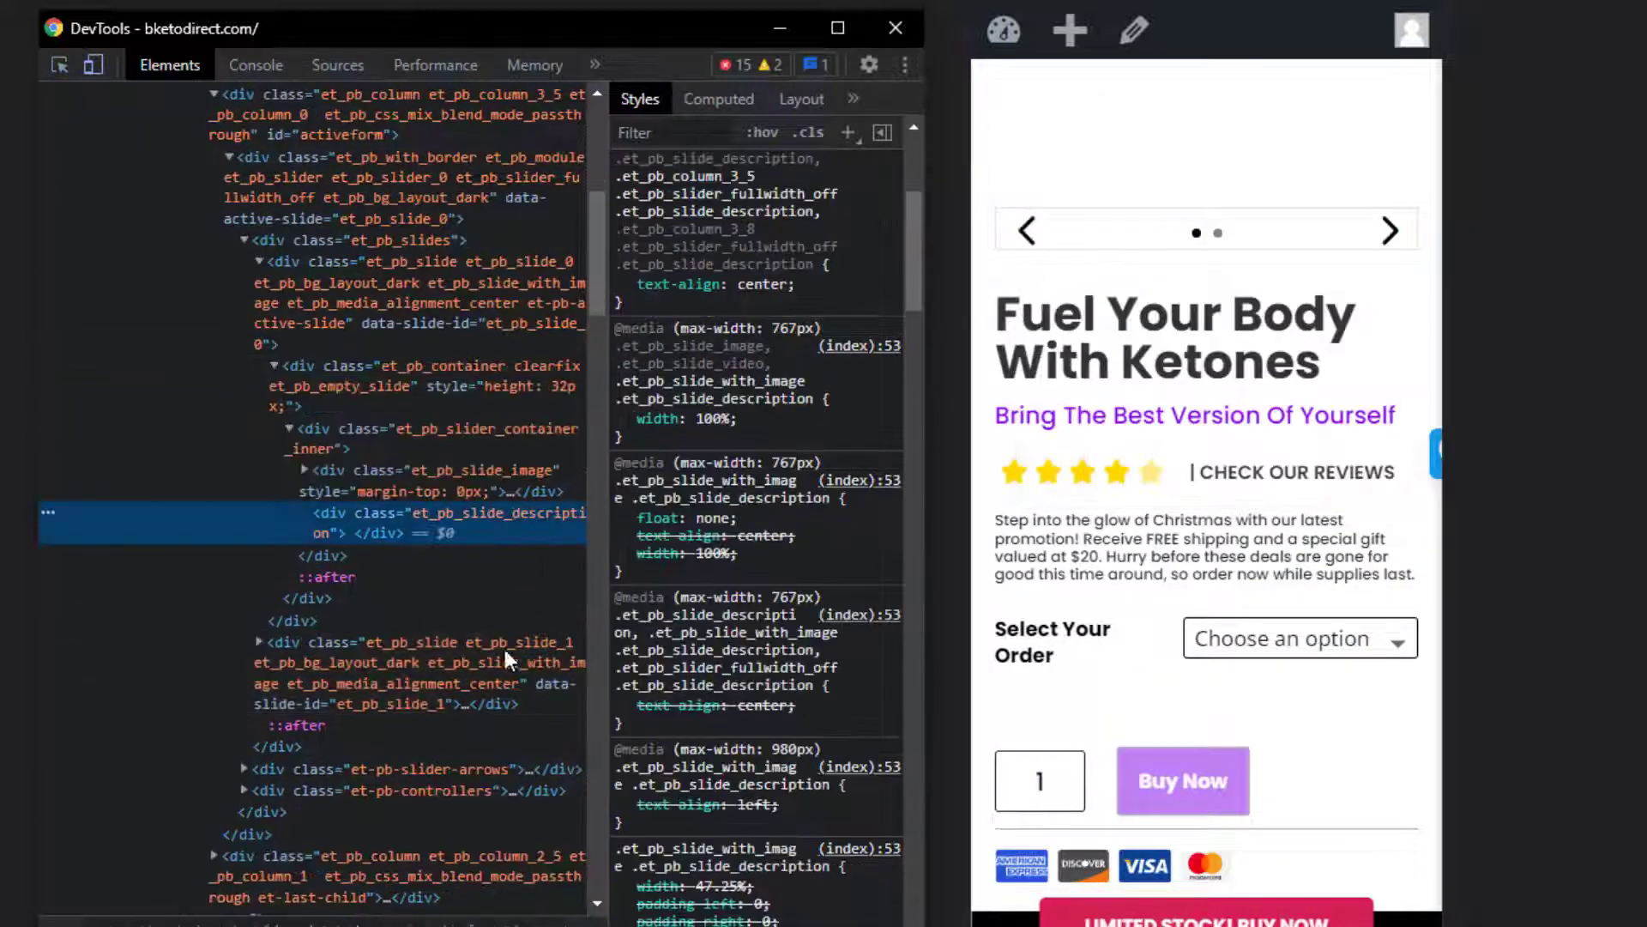
click(352, 491)
scroll(700, 573, down, 3)
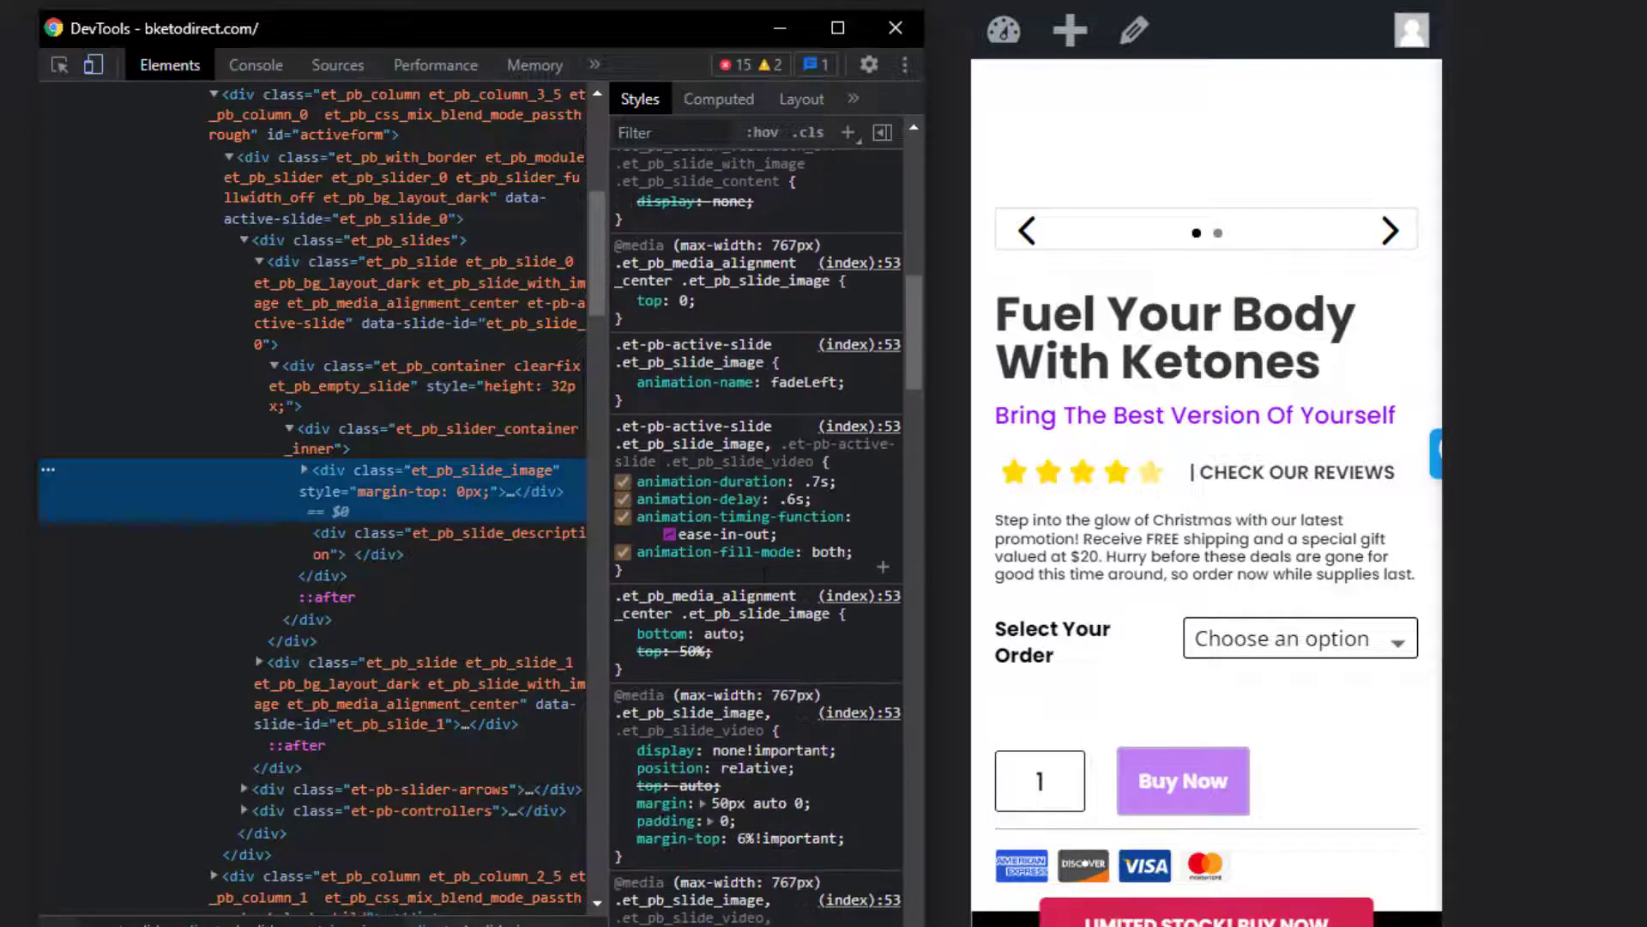
scroll(700, 573, down, 3)
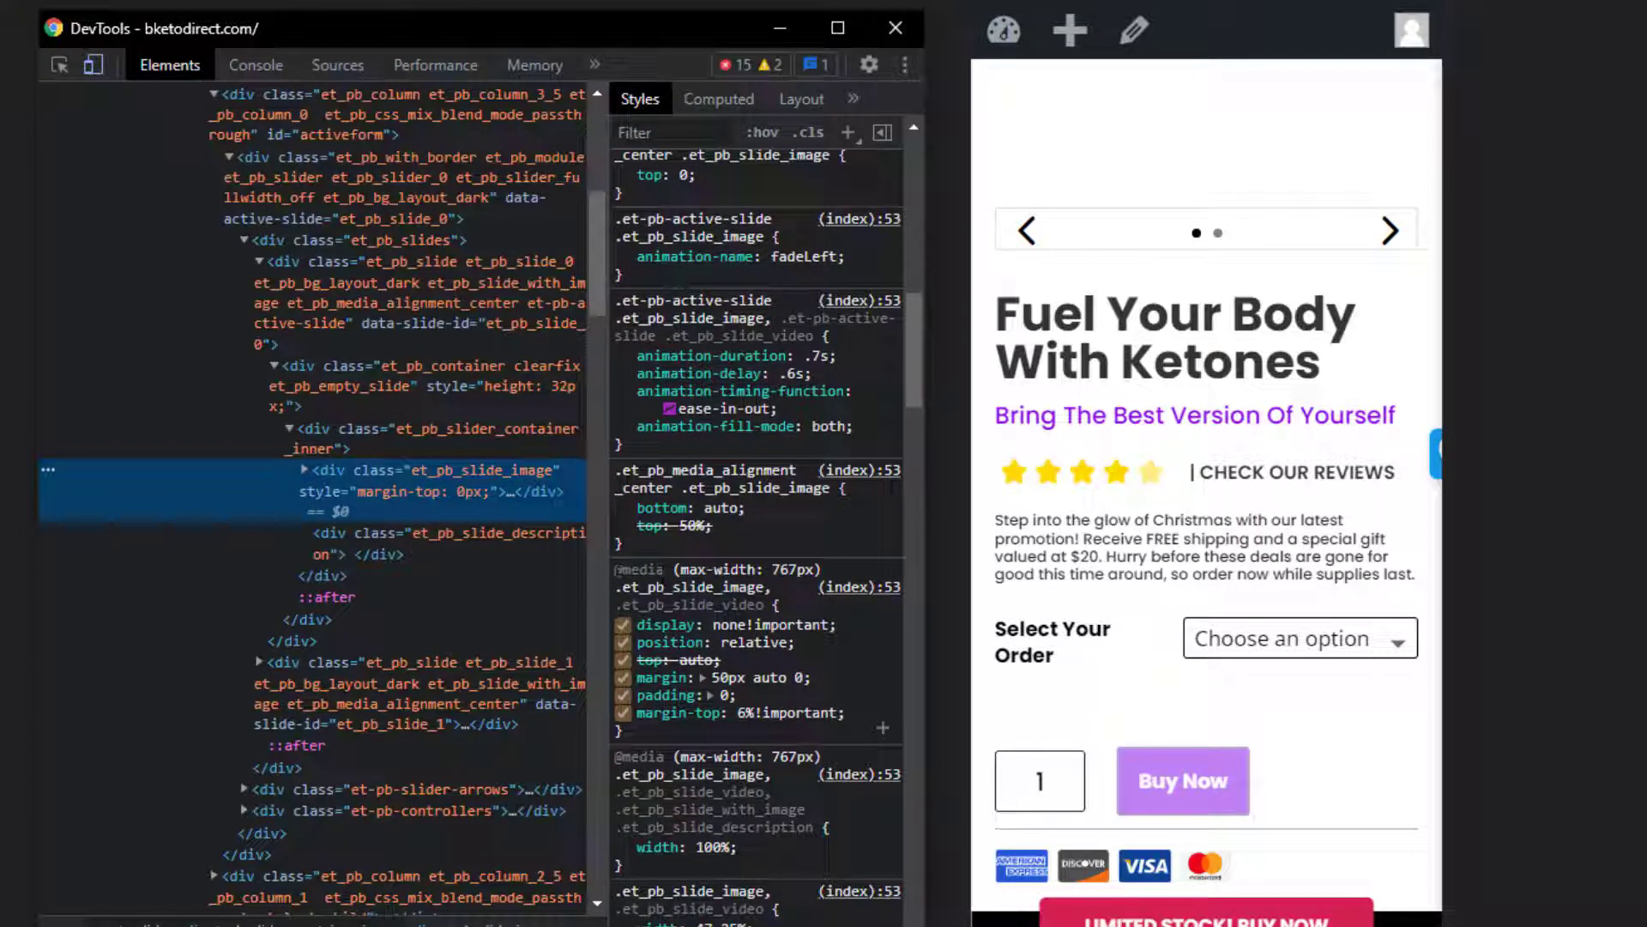
drag(615, 569, 821, 569)
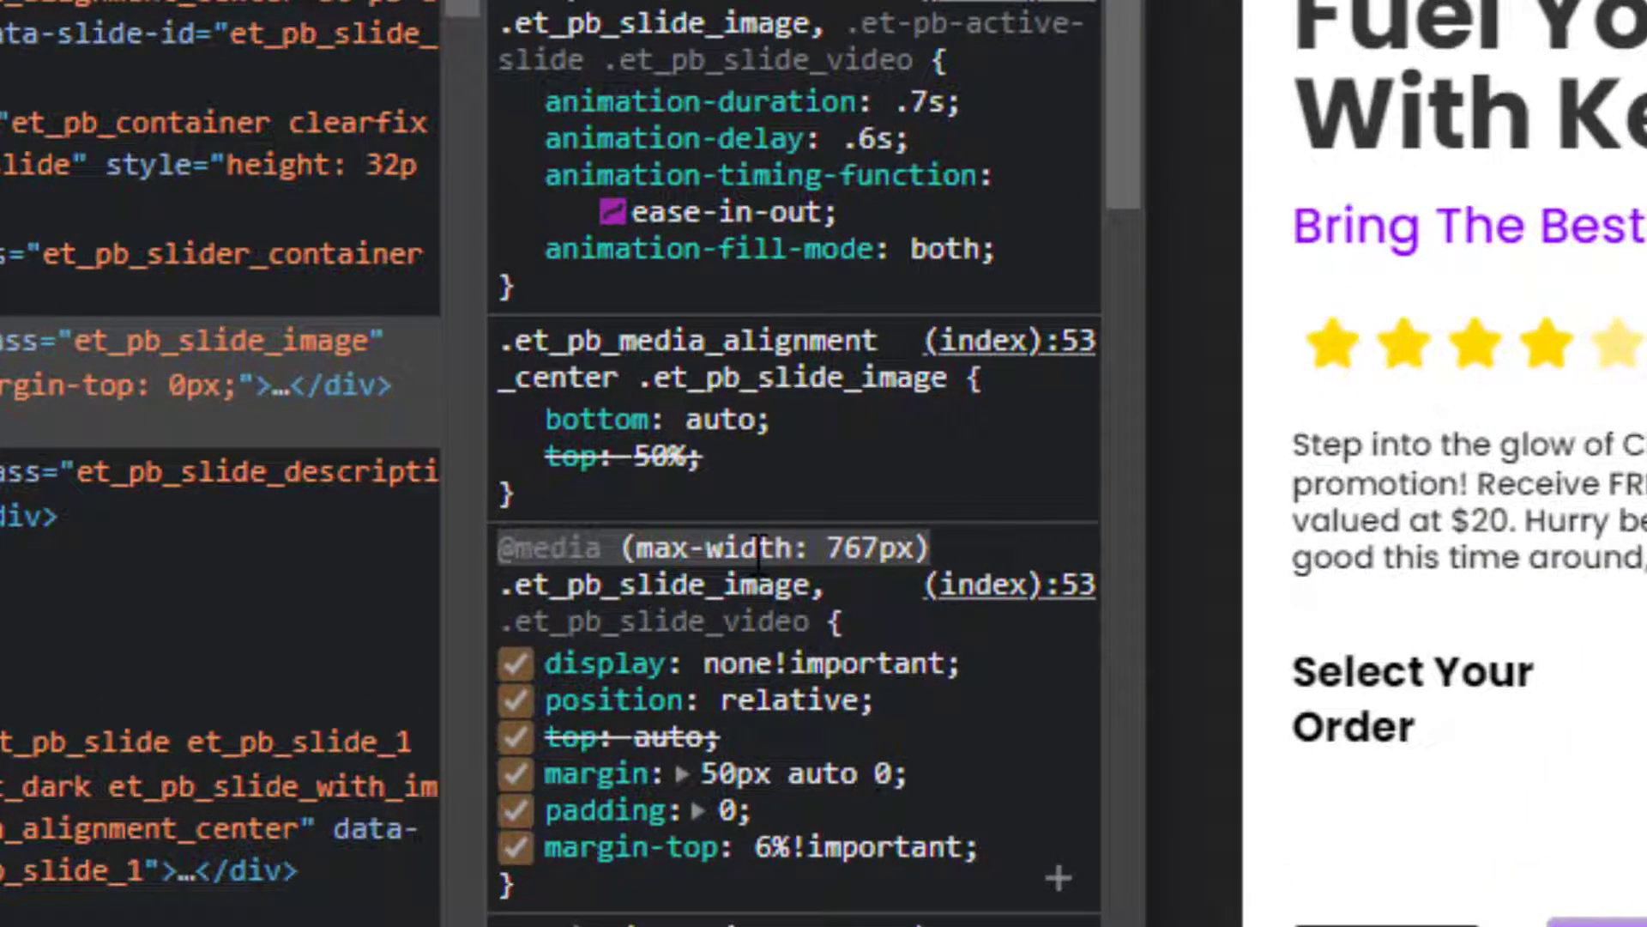
right_click(758, 553)
click(871, 816)
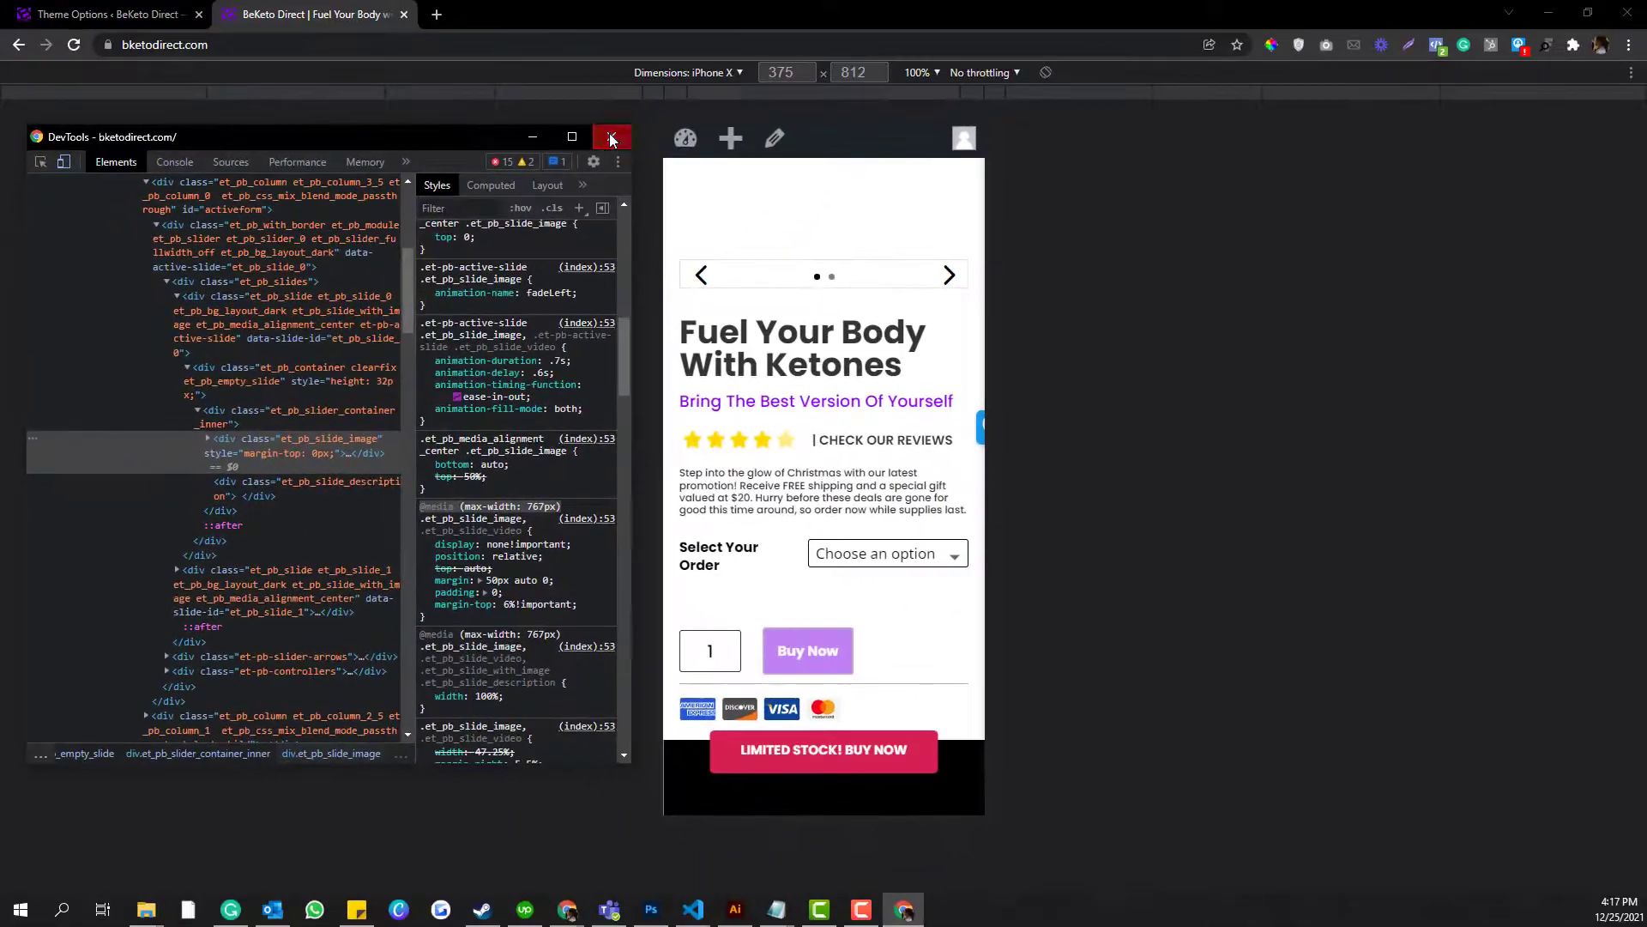
key(F12)
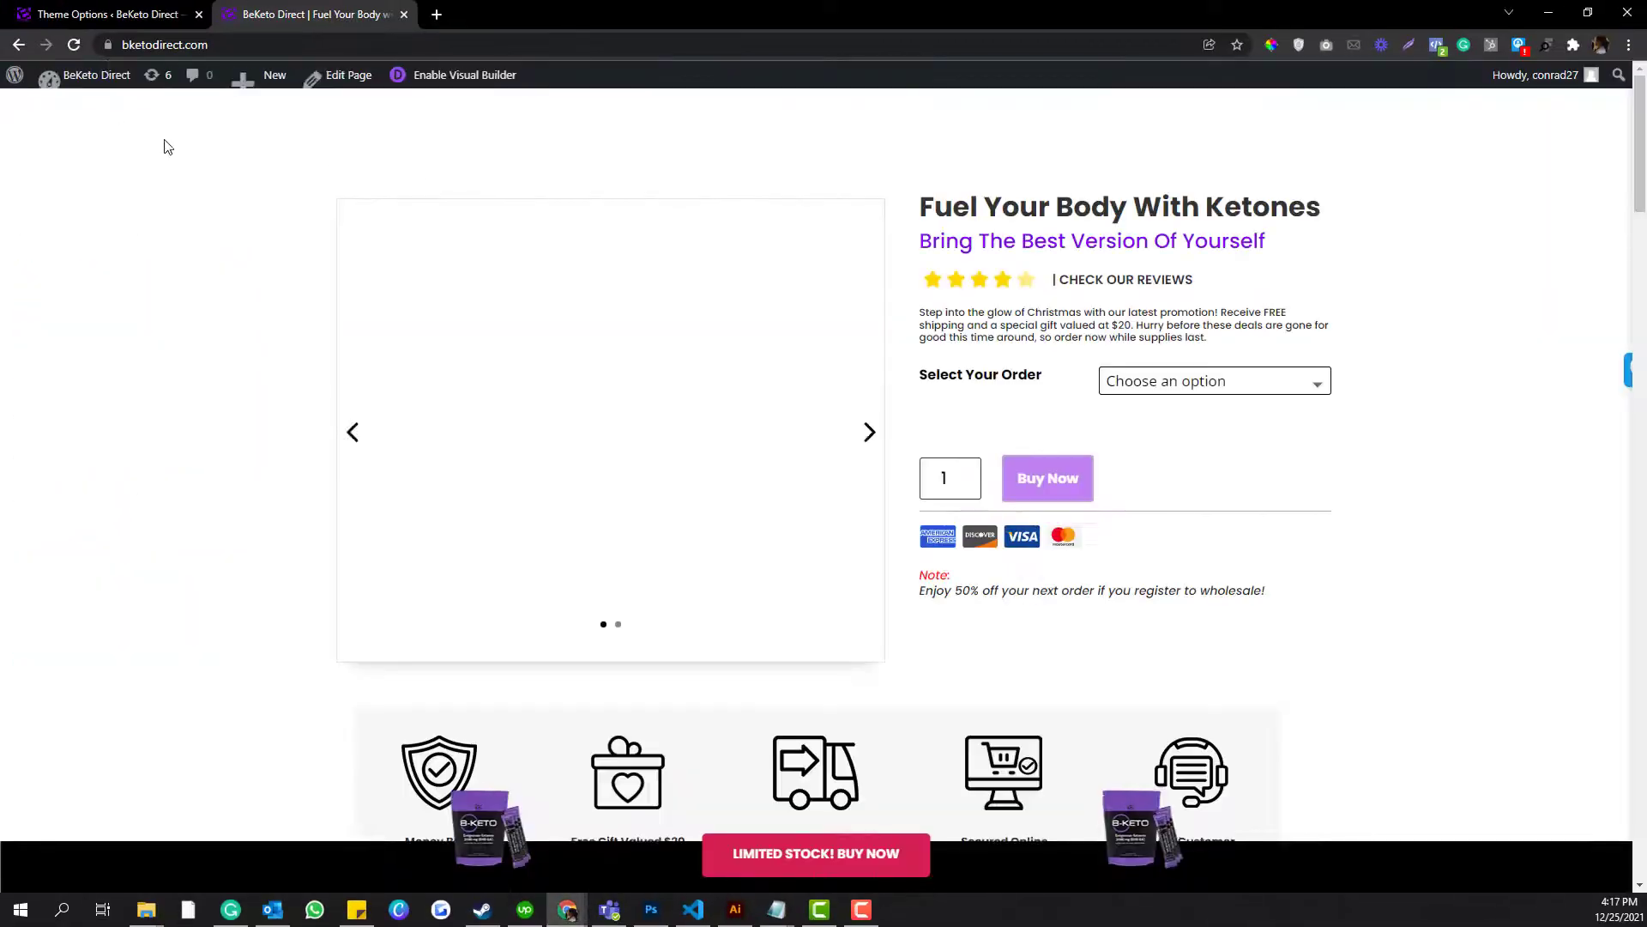
click(108, 14)
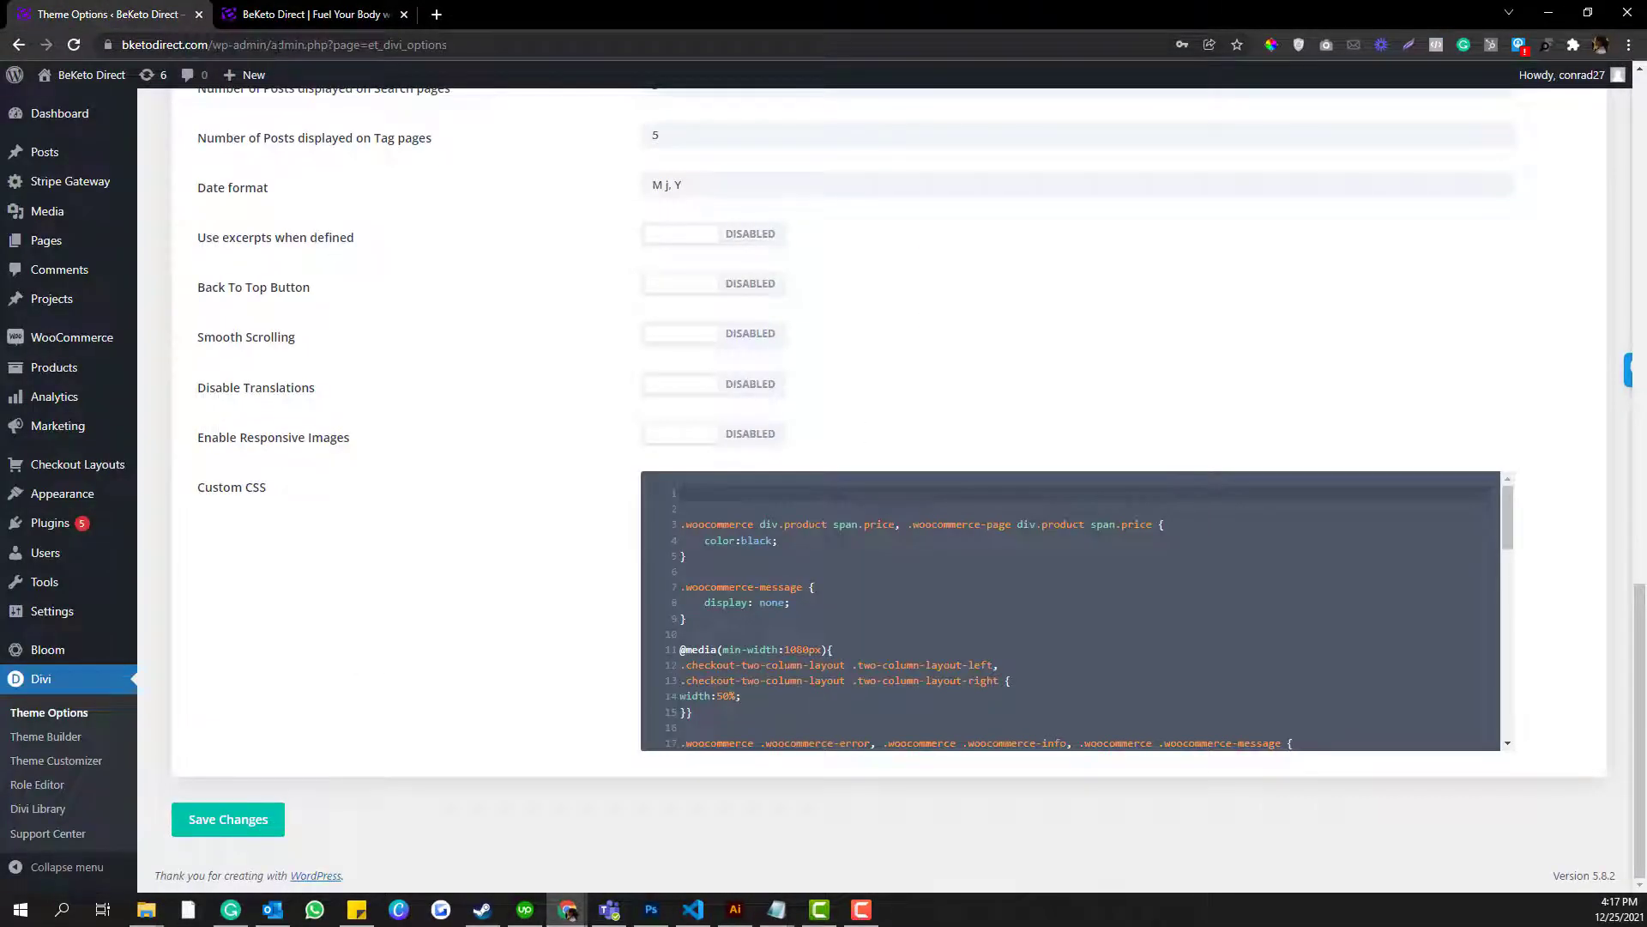
Reload Divi Theme Options from the sidebar and scroll toward the Custom CSS box.
click(281, 45)
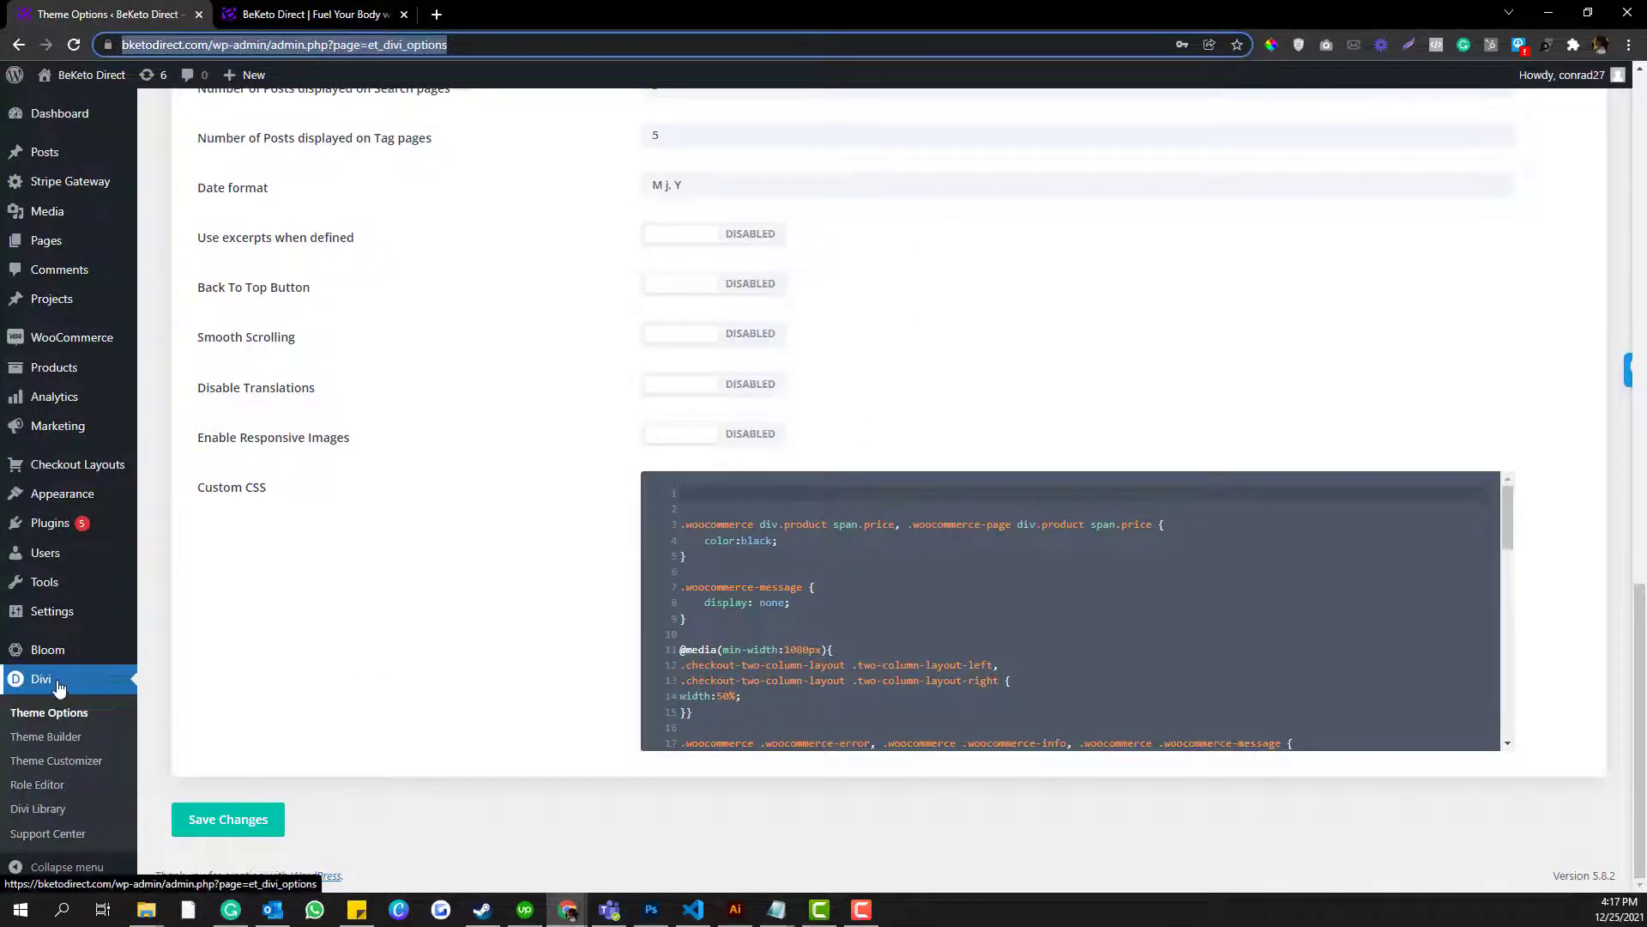
click(53, 713)
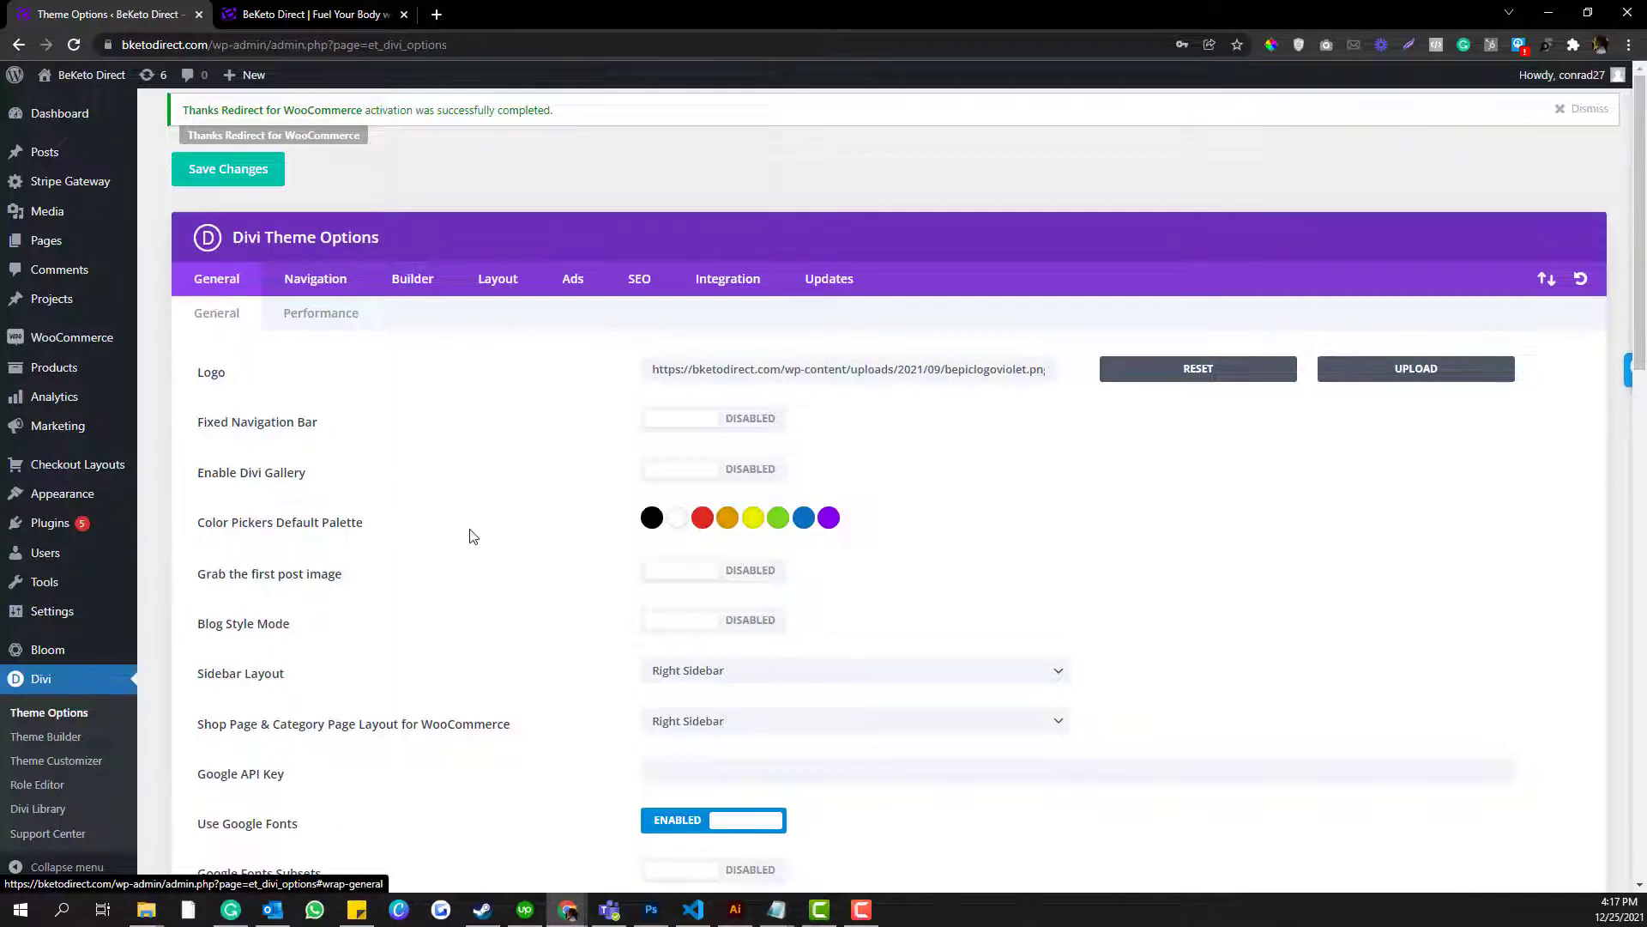
scroll(472, 532, down, 15)
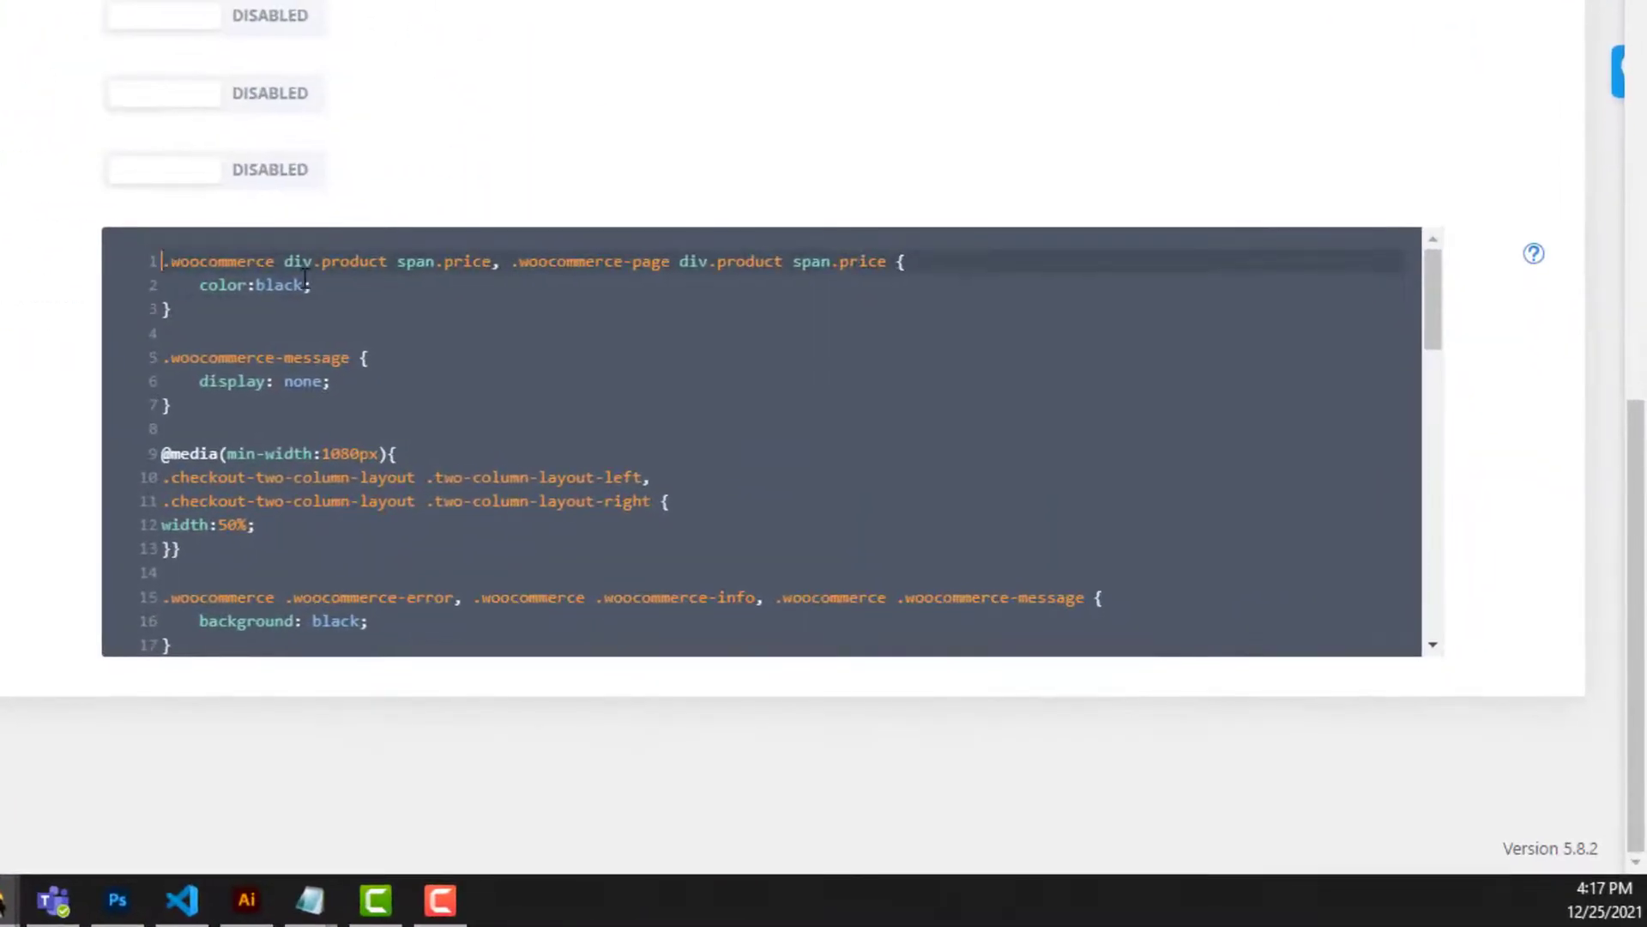
key(Return)
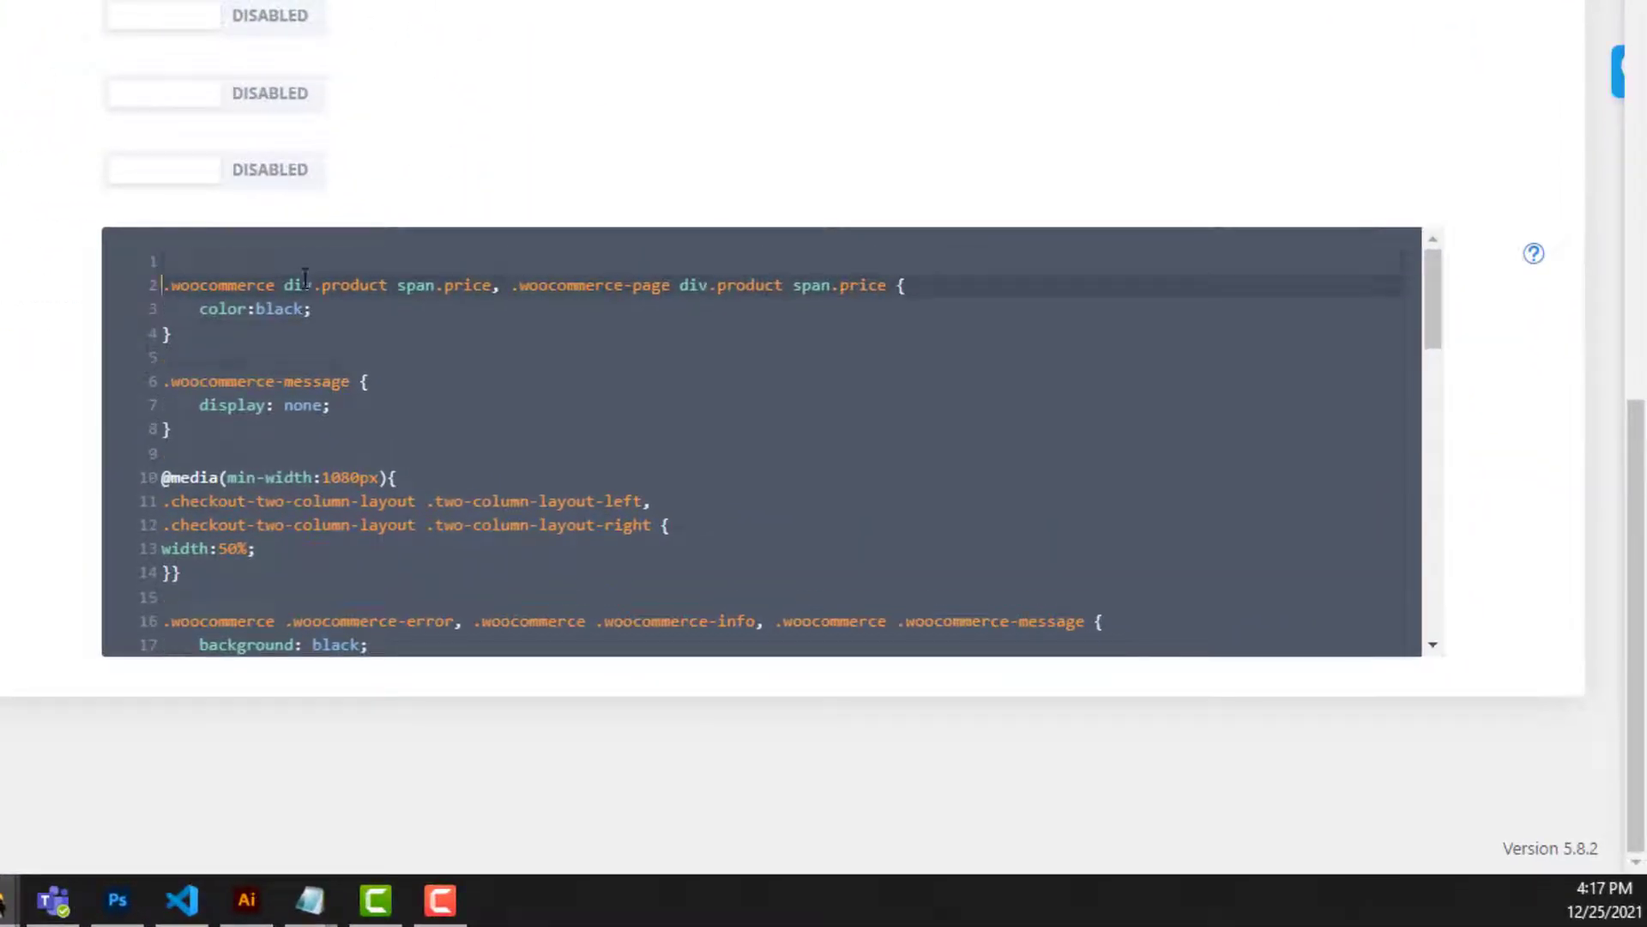
key(Up)
key(ctrl+v)
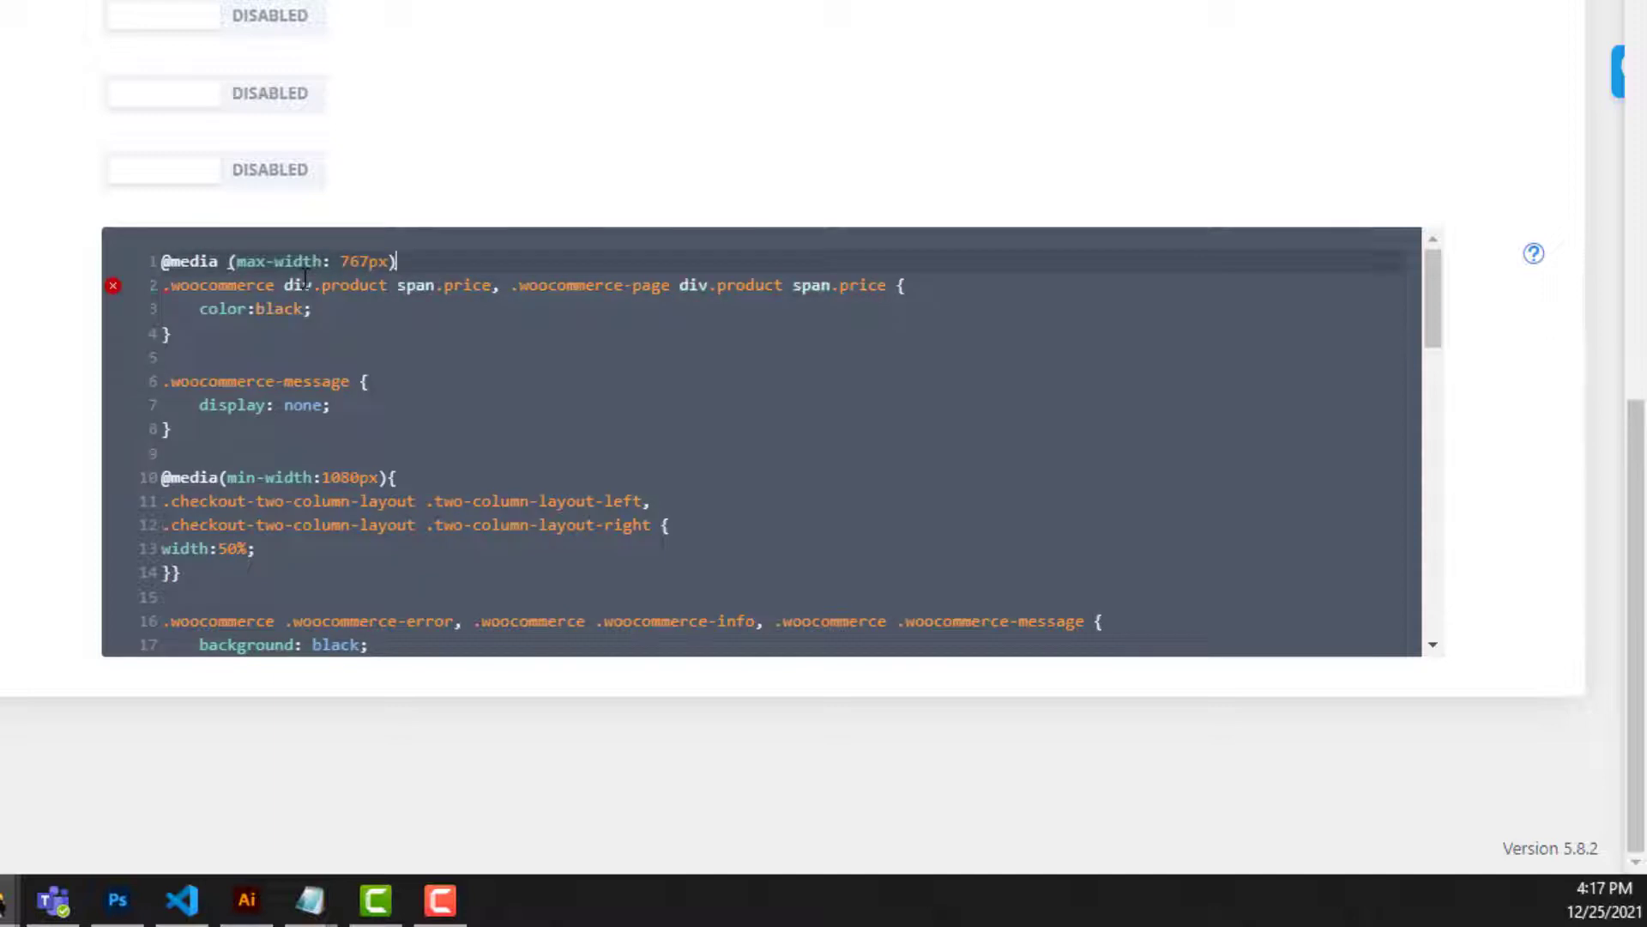
key(Return)
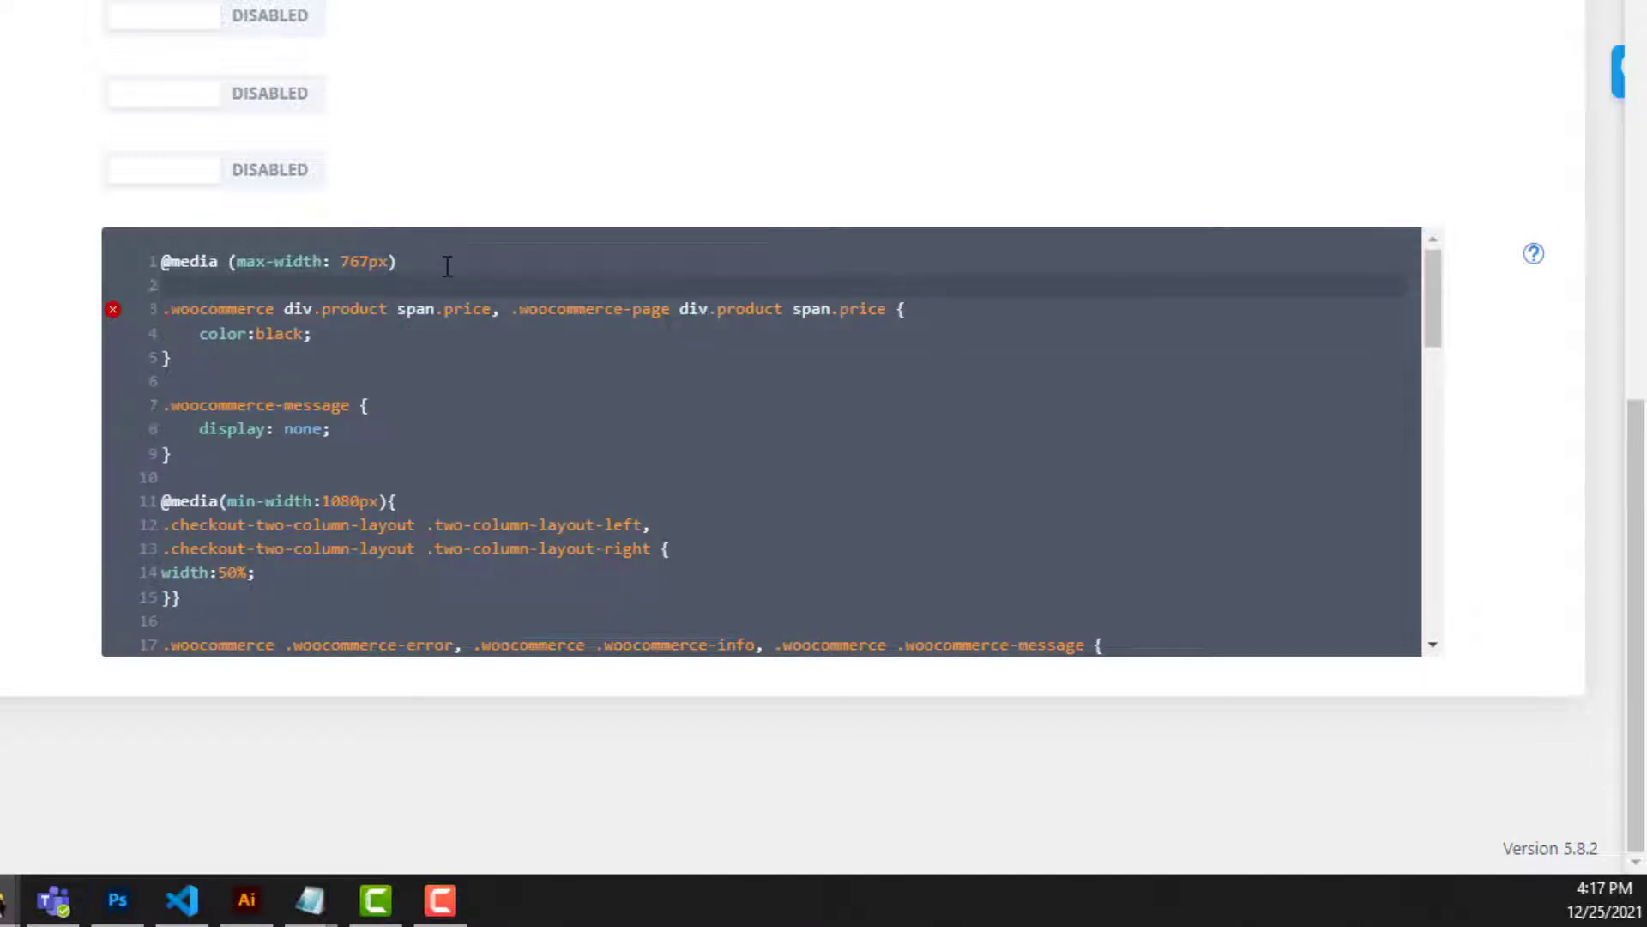
click(447, 266)
text({)
key(Return)
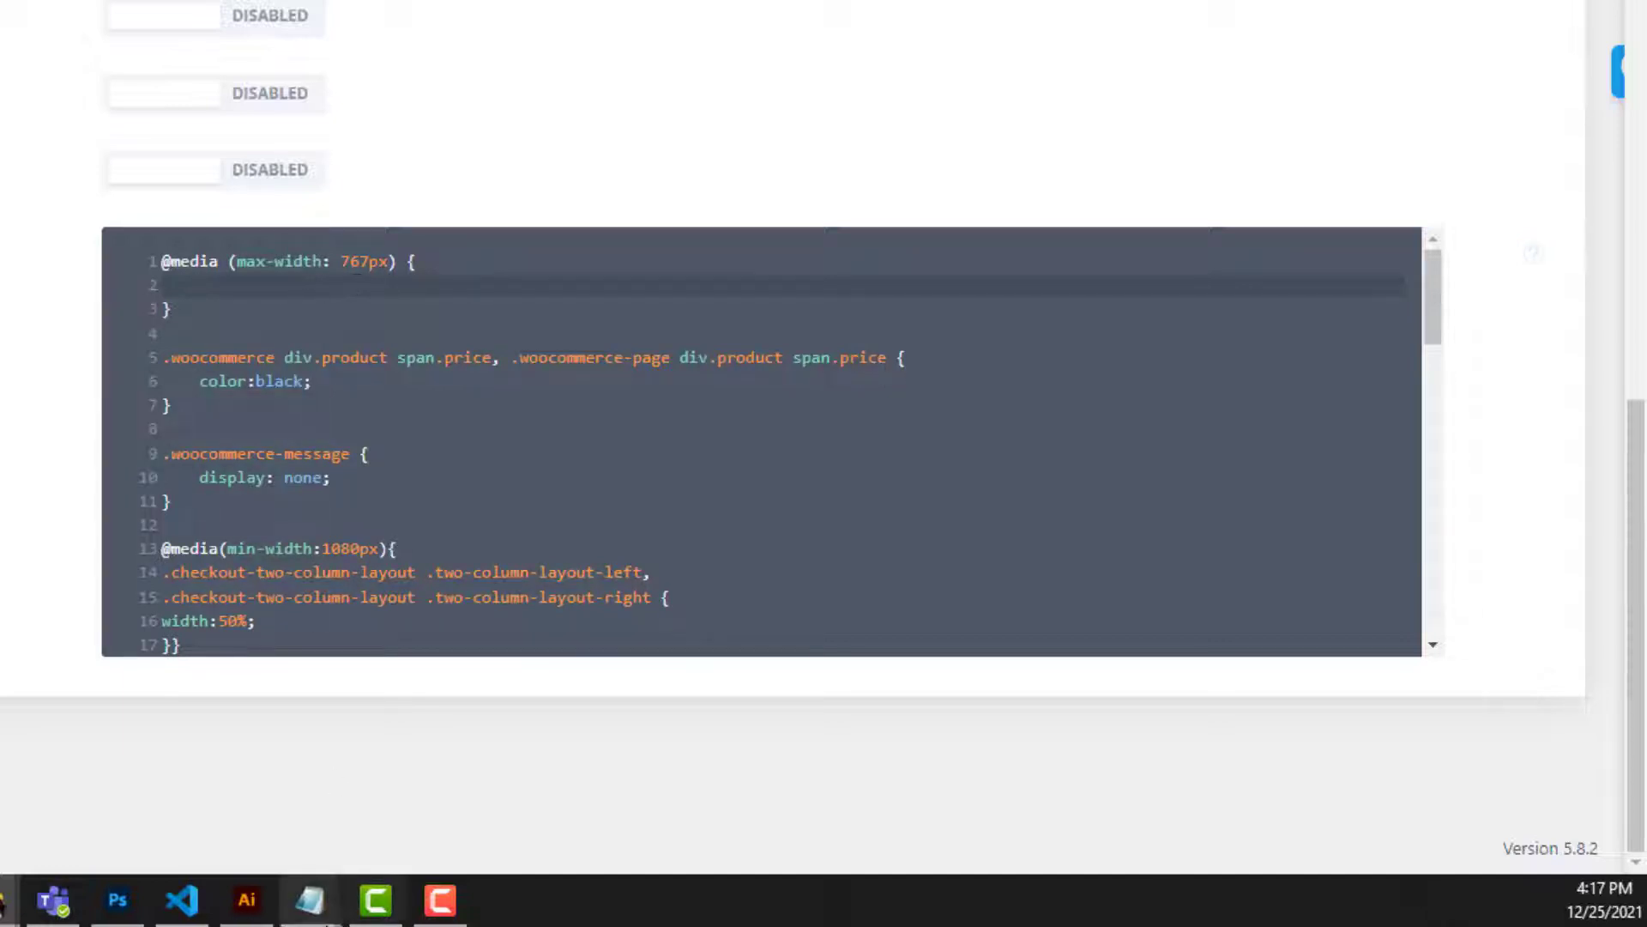
mouse_move(310, 900)
click(372, 816)
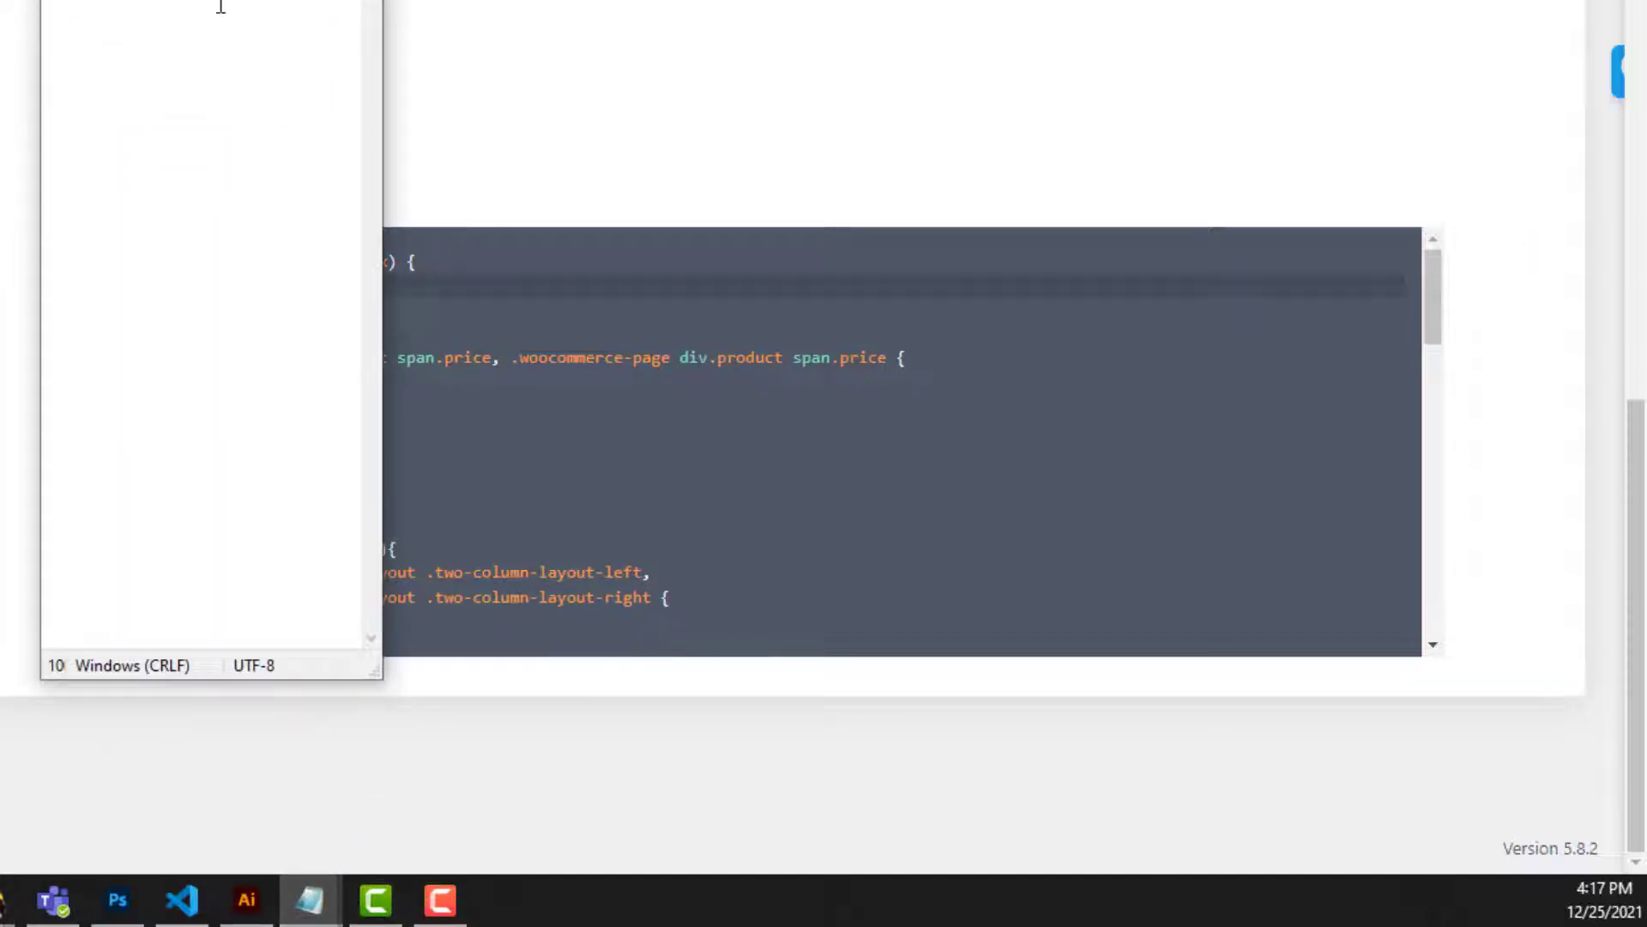
click(440, 290)
key(ctrl+v)
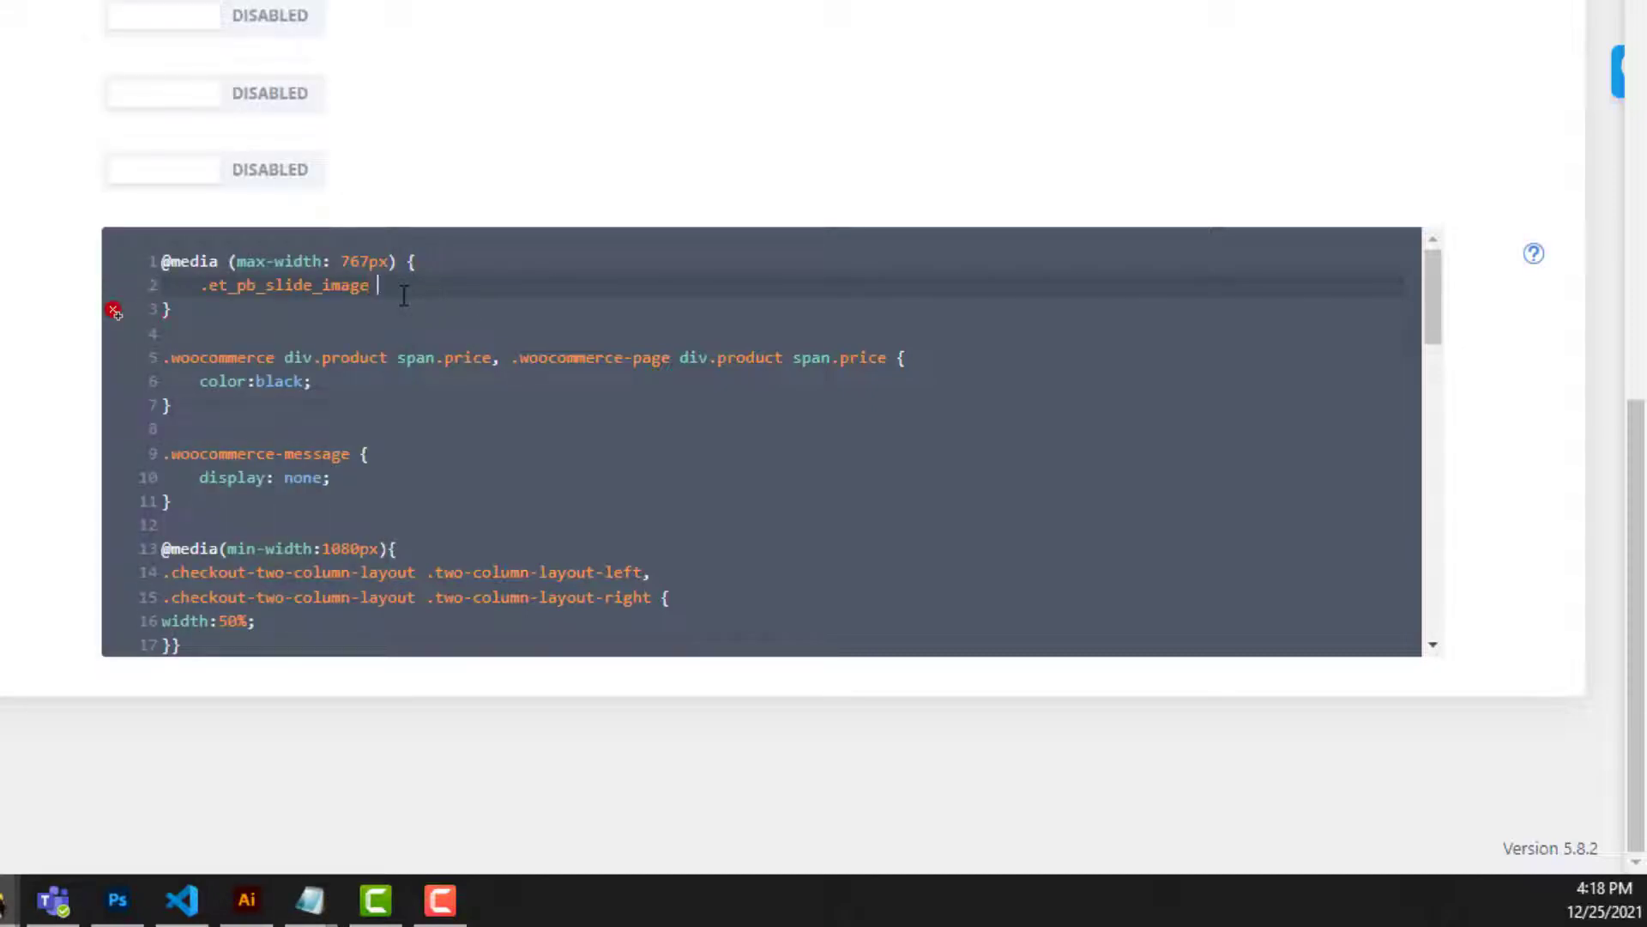
text({)
key(Return)
text(di)
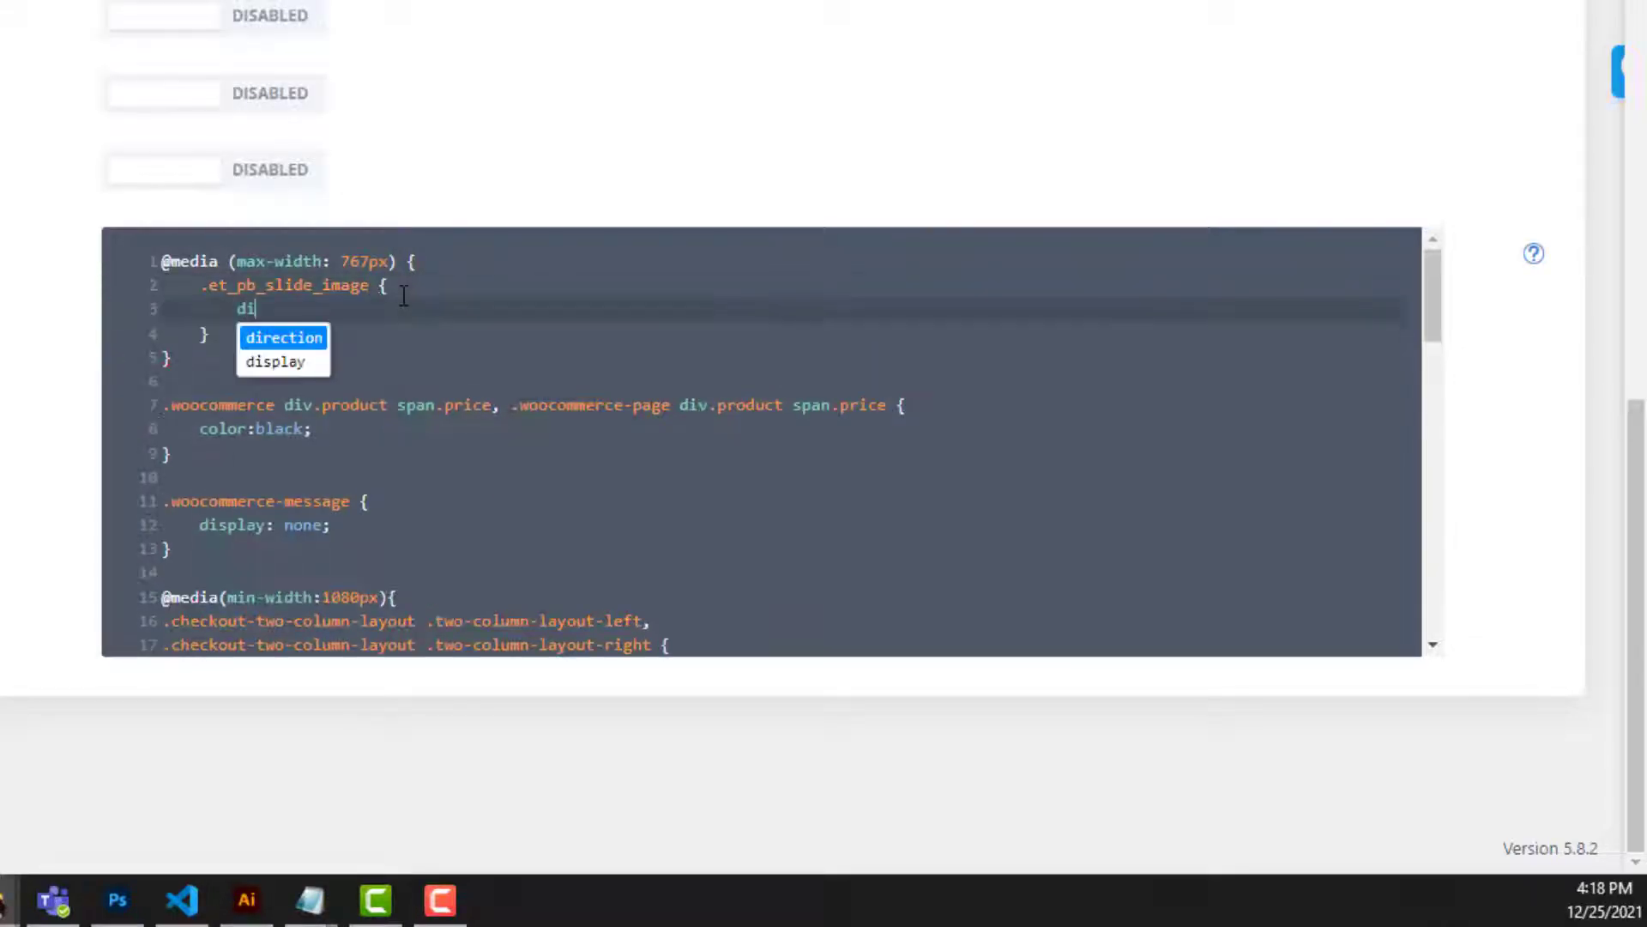
text(splay:b)
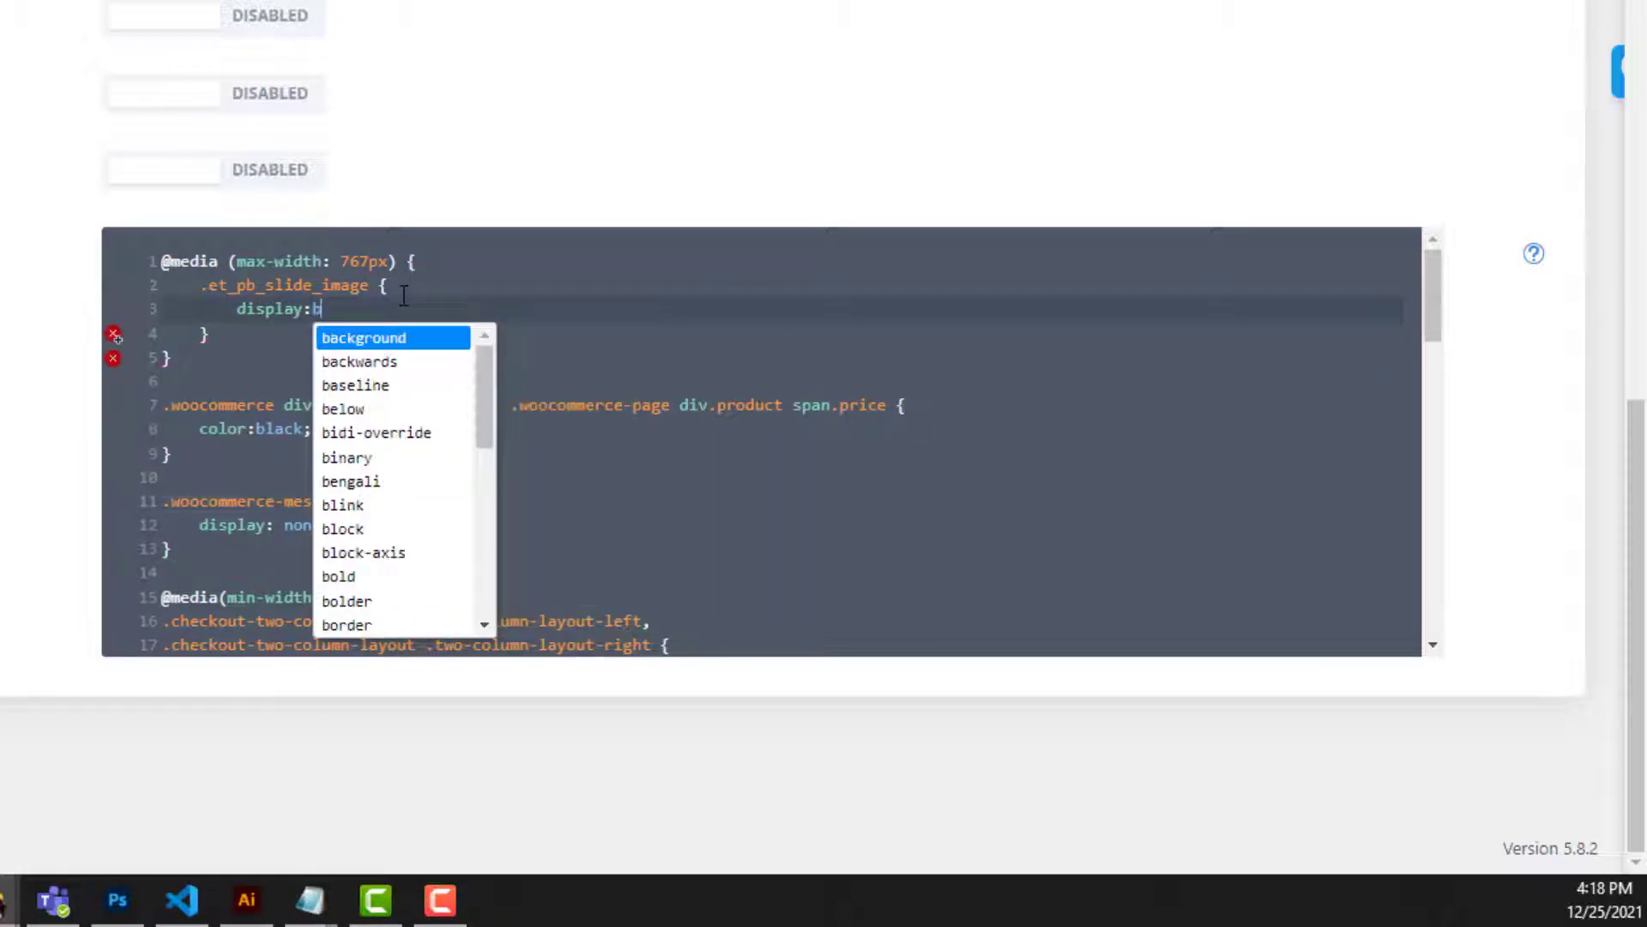
text(lock!important;)
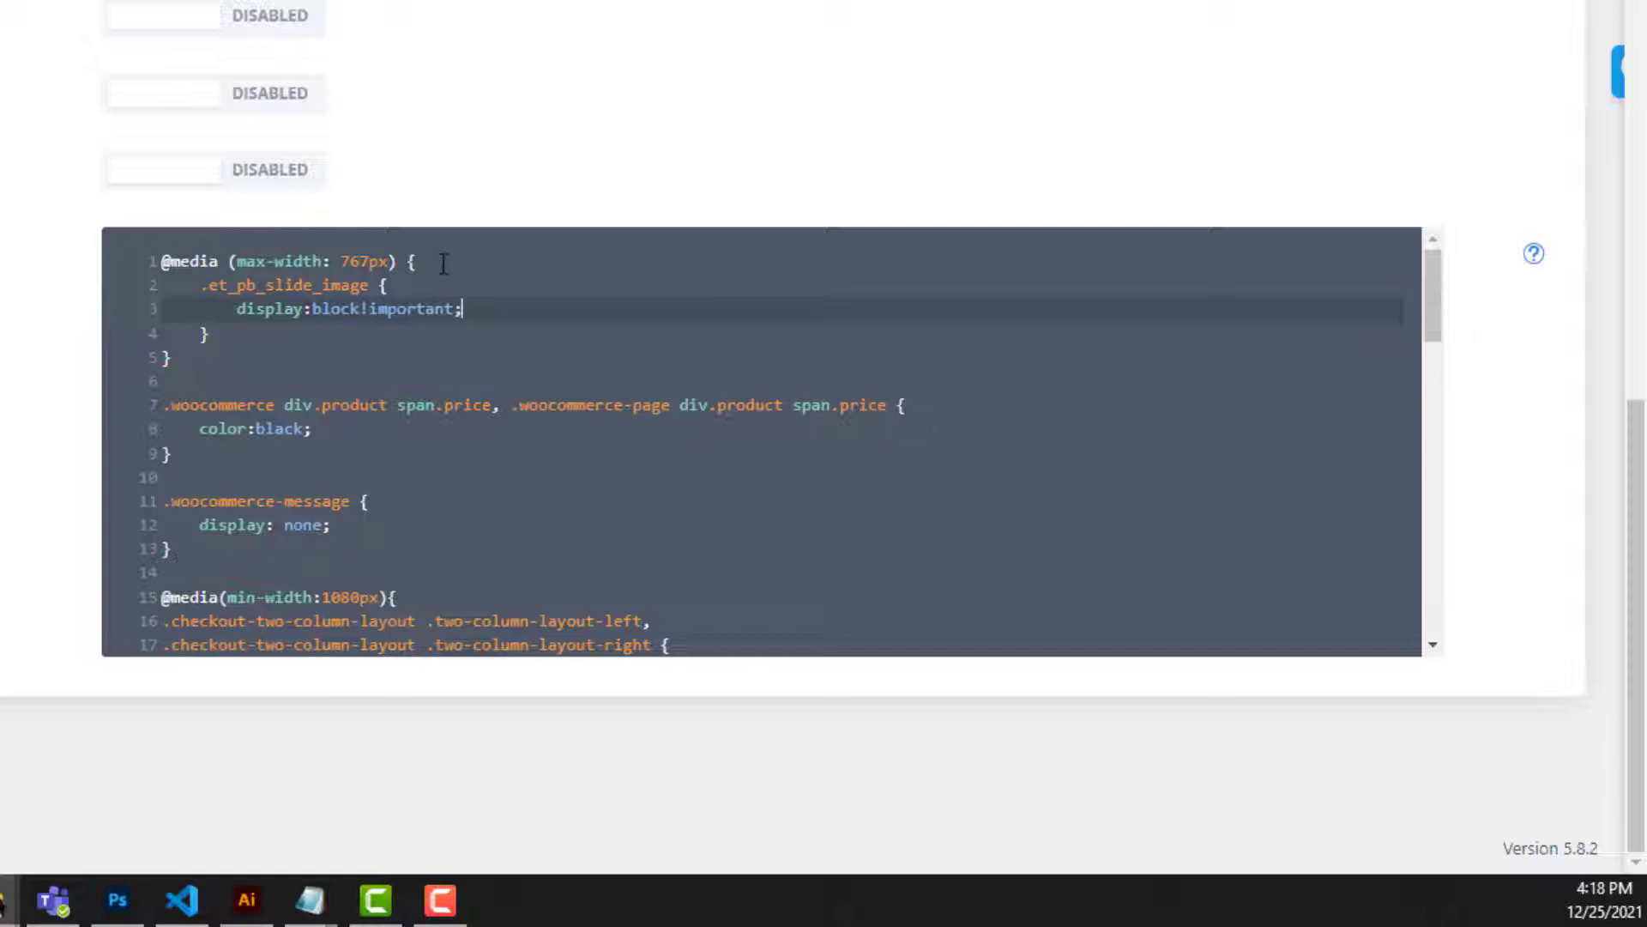
drag(443, 264, 178, 240)
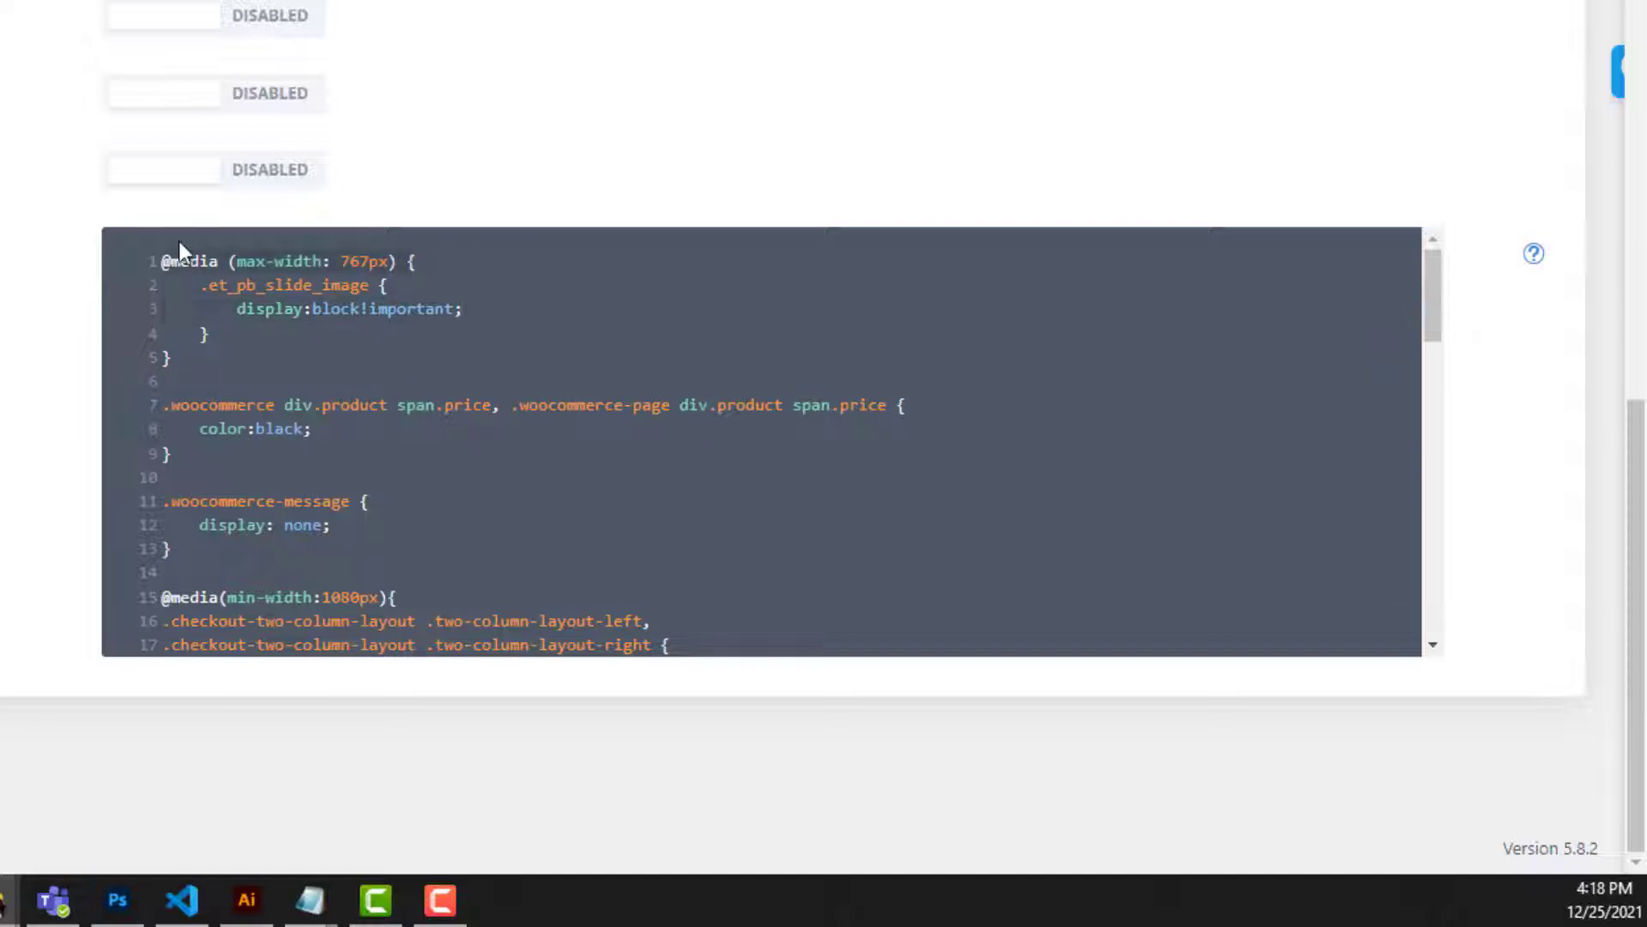
key(BackSpace)
click(172, 359)
key(BackSpace)
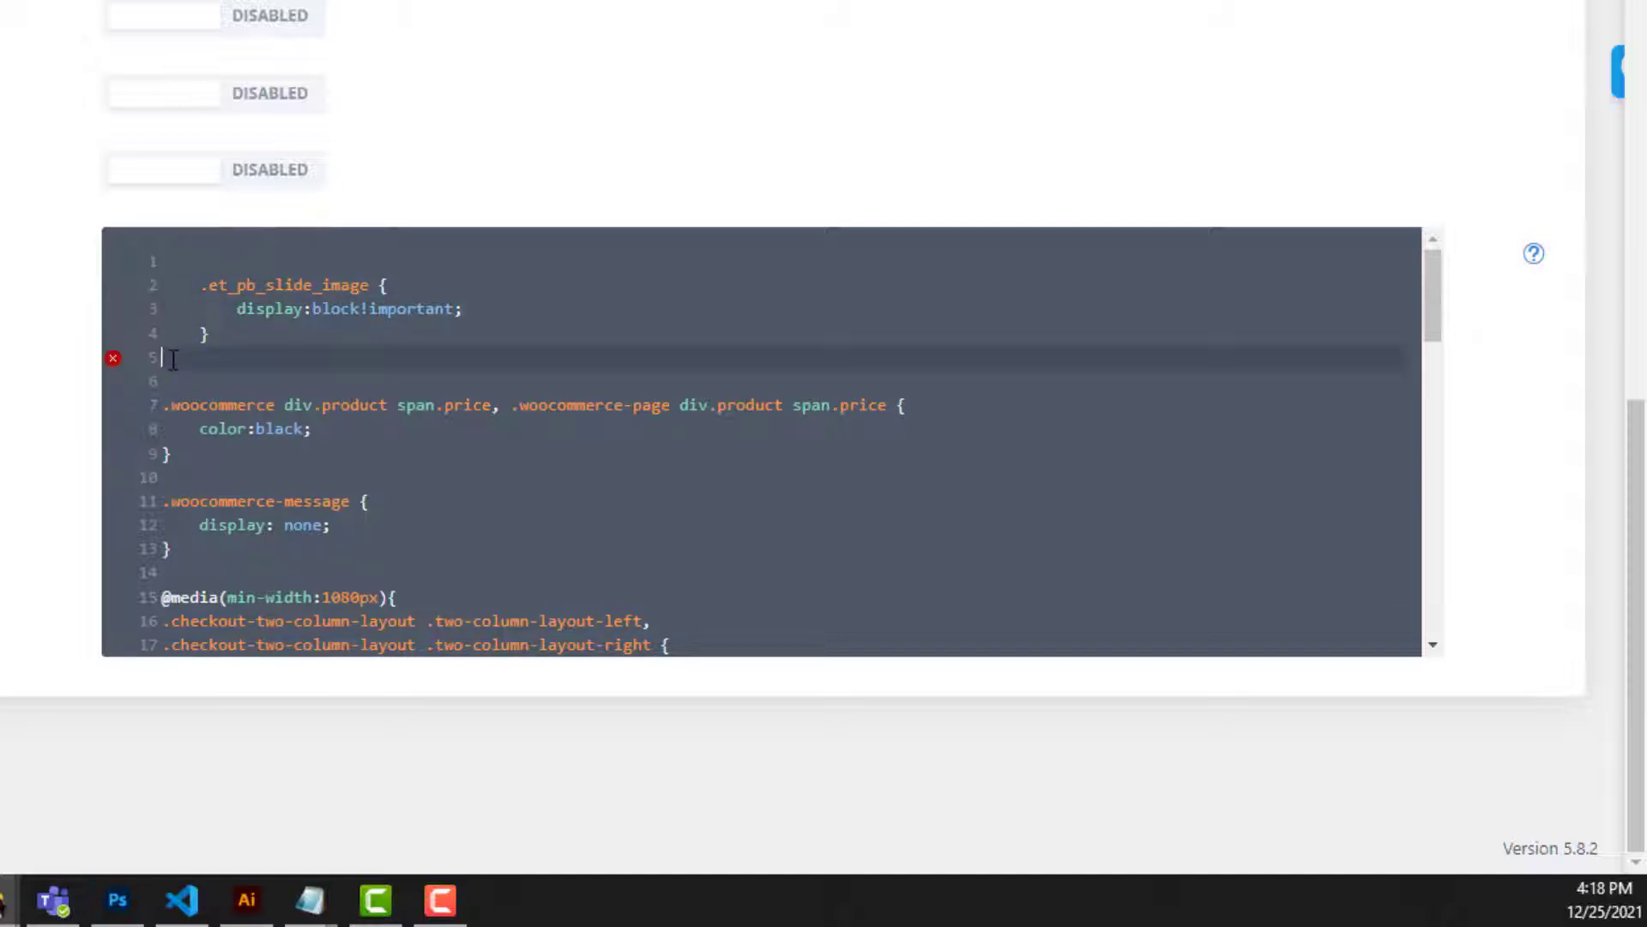
click(221, 257)
key(ctrl+v)
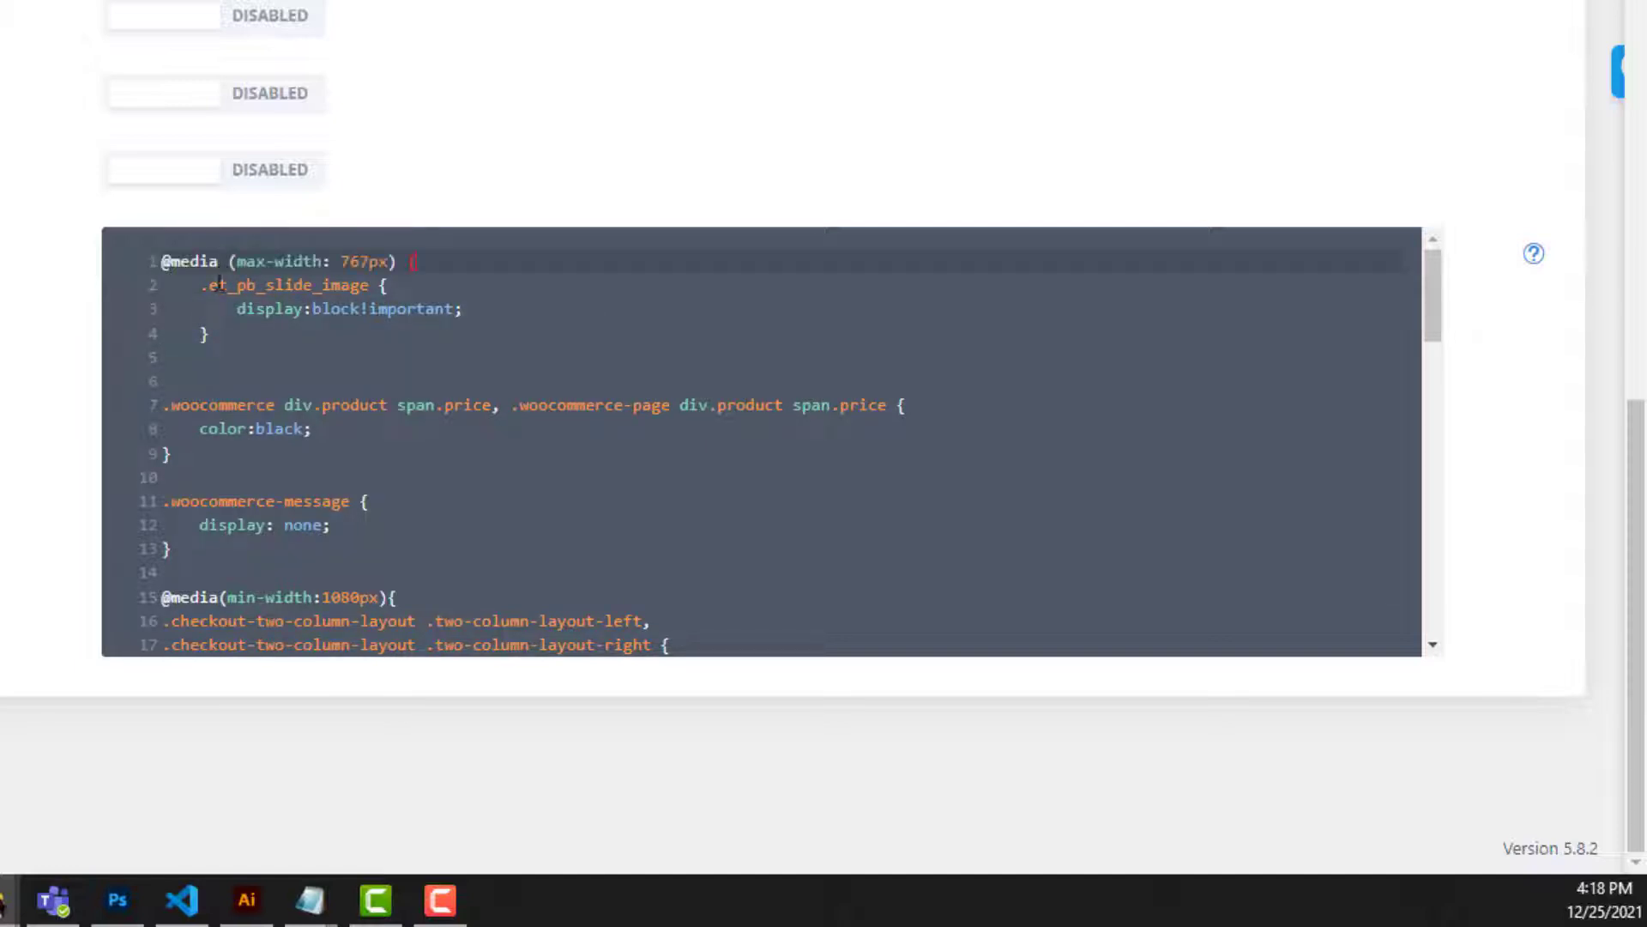
click(192, 368)
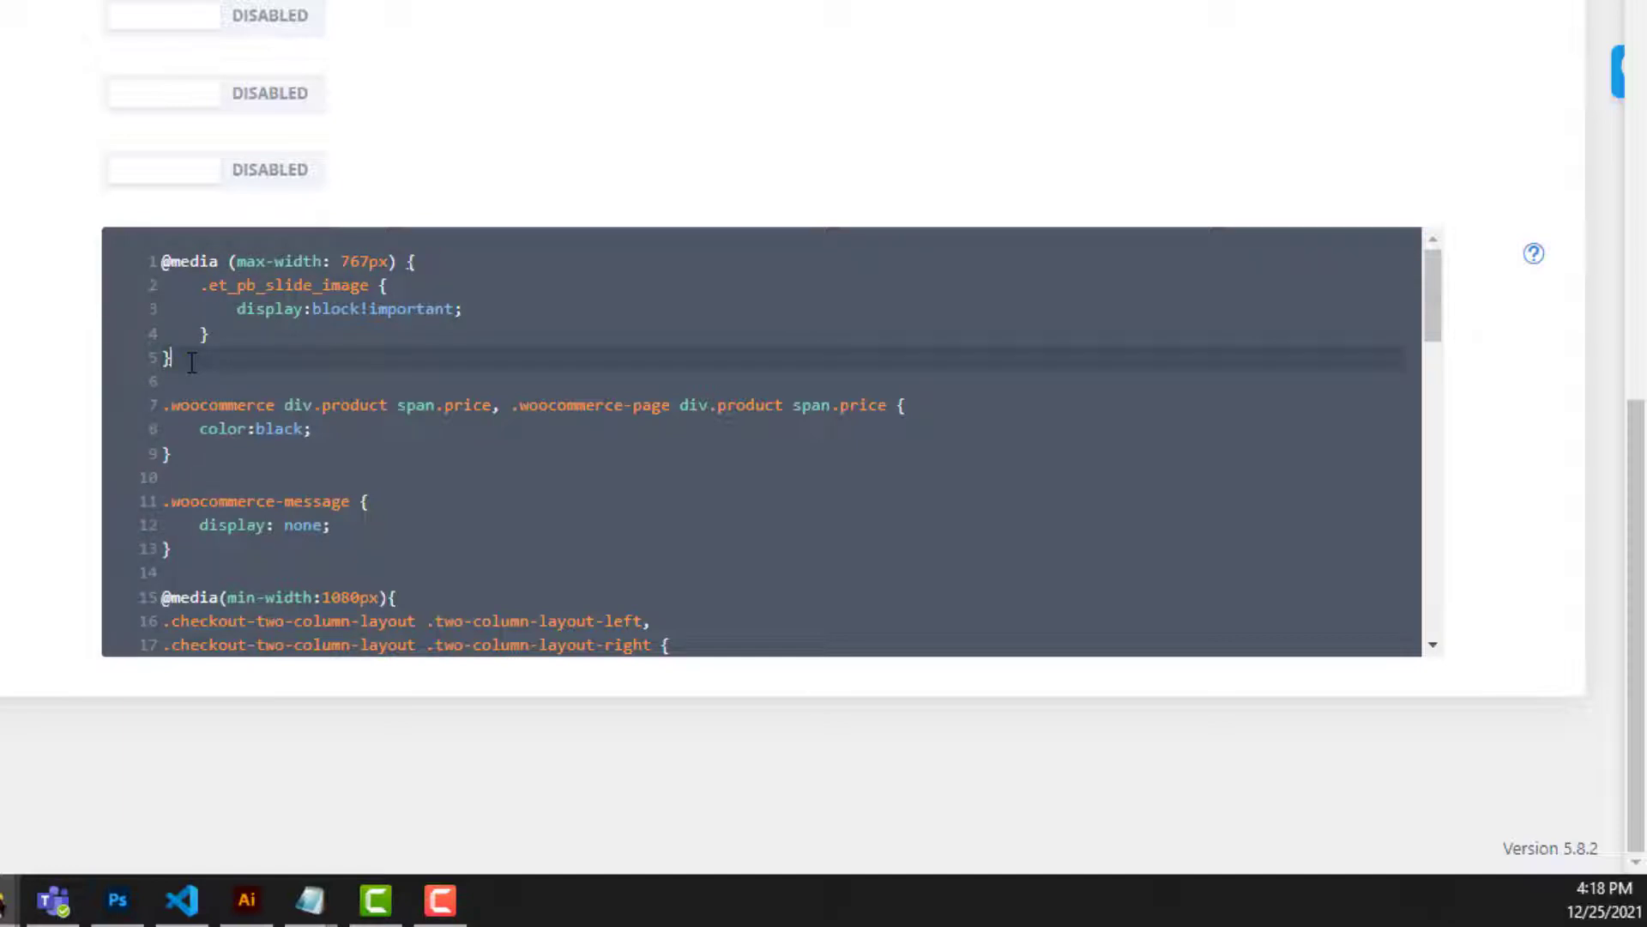
key(ctrl+s)
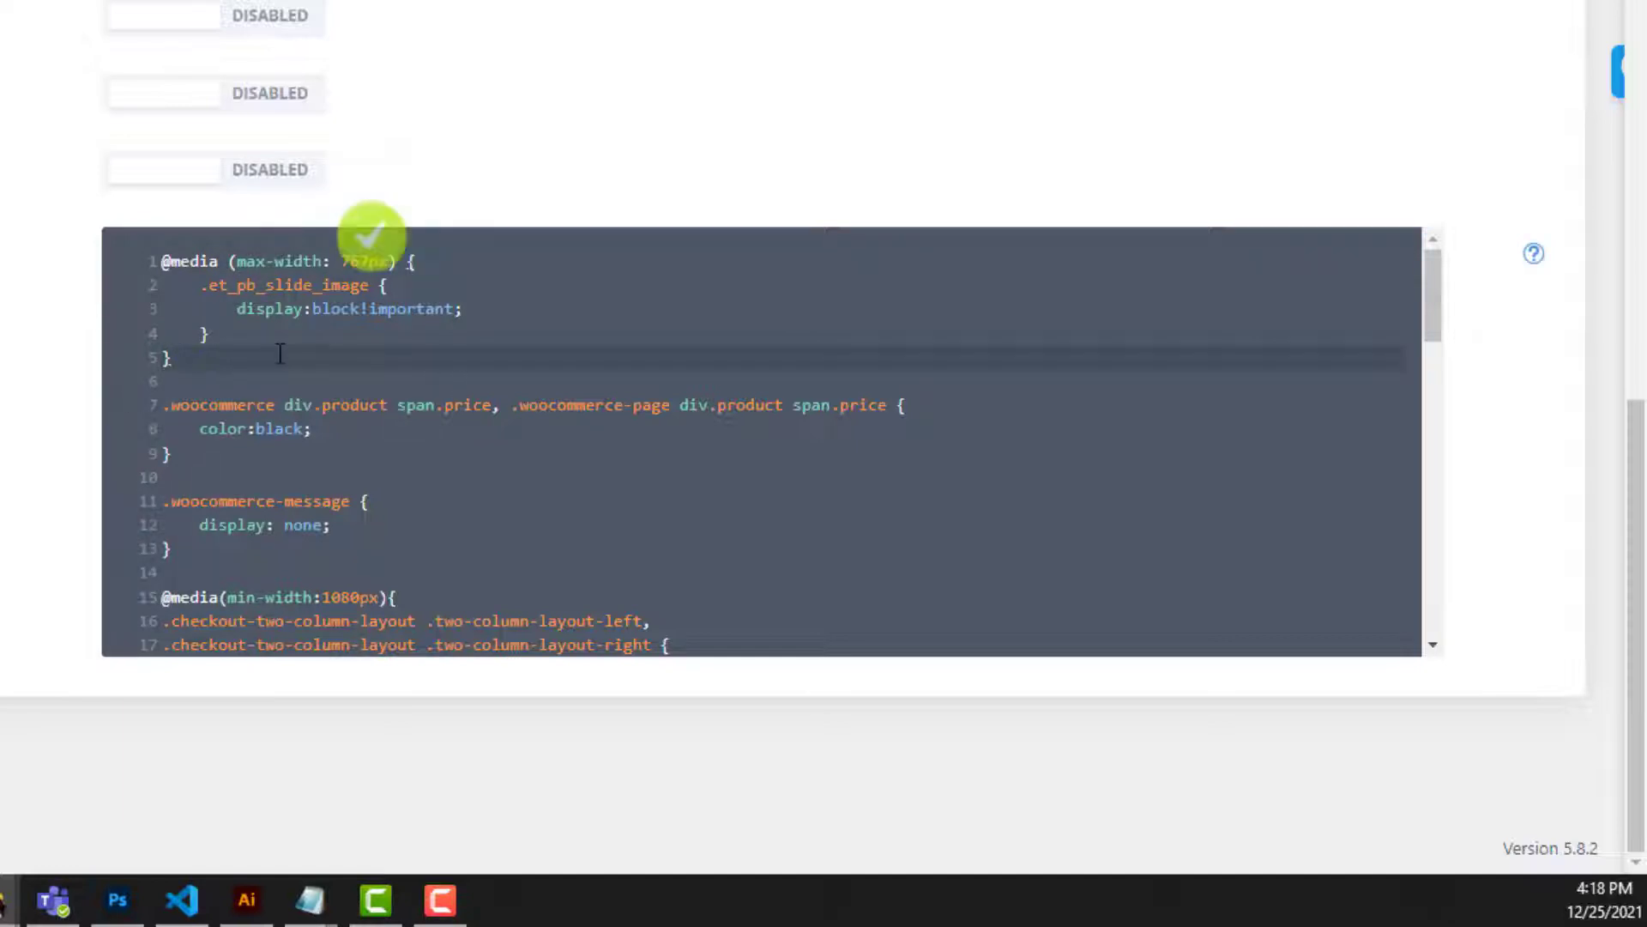
click(96, 223)
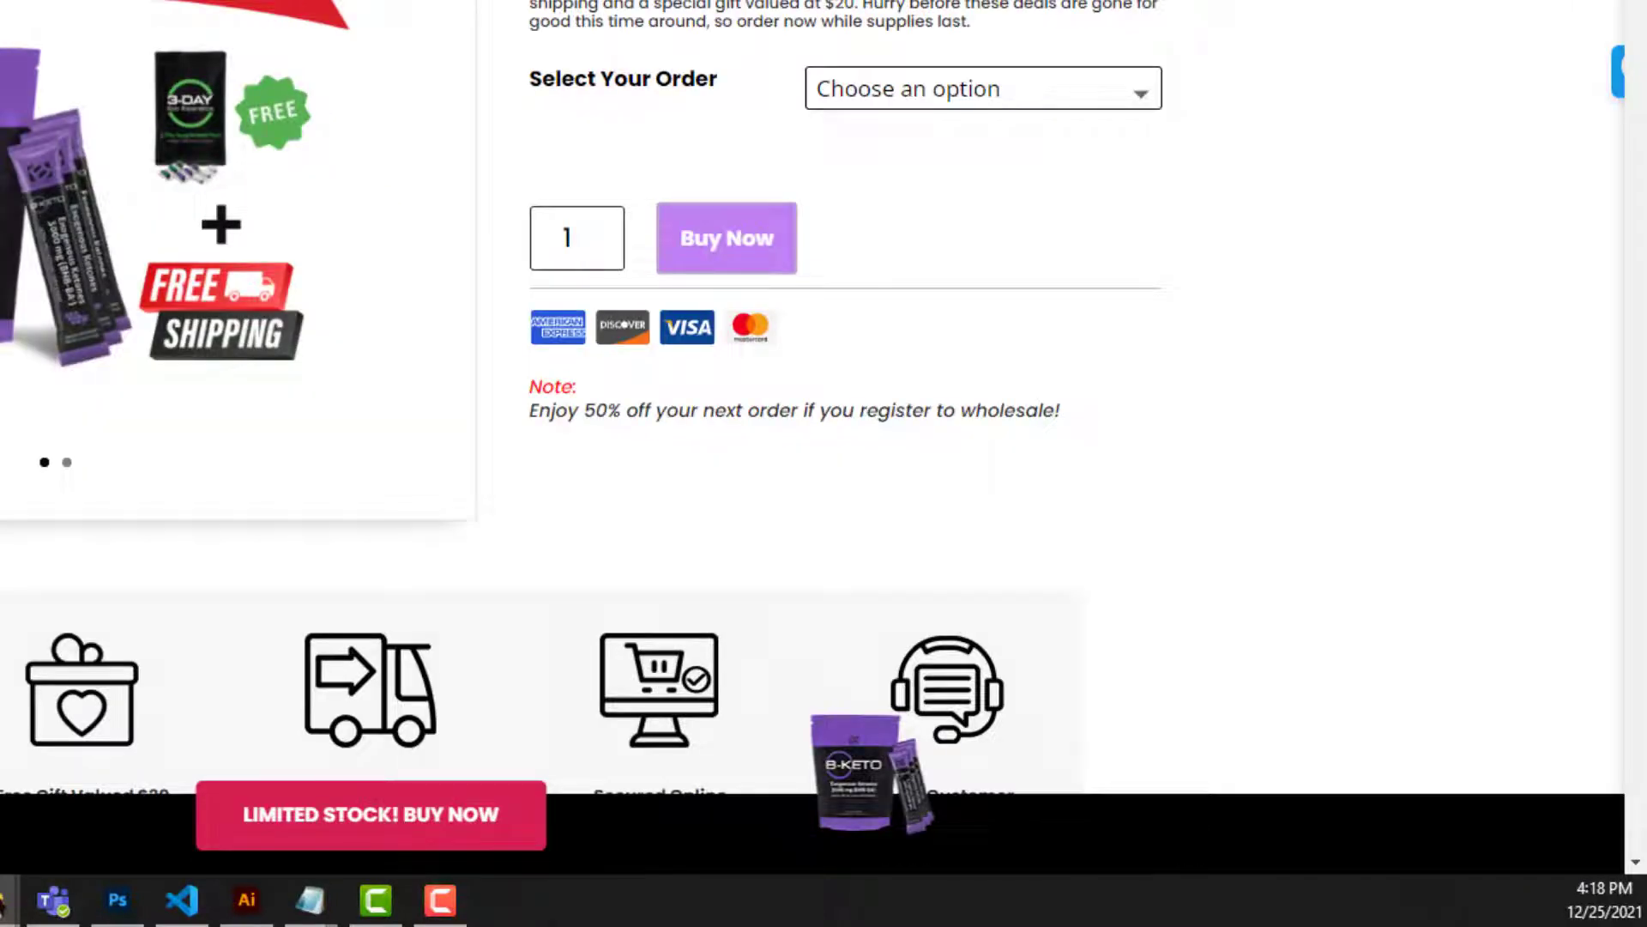
Reload the product page twice with DevTools open and scroll through its sections.
key(F5)
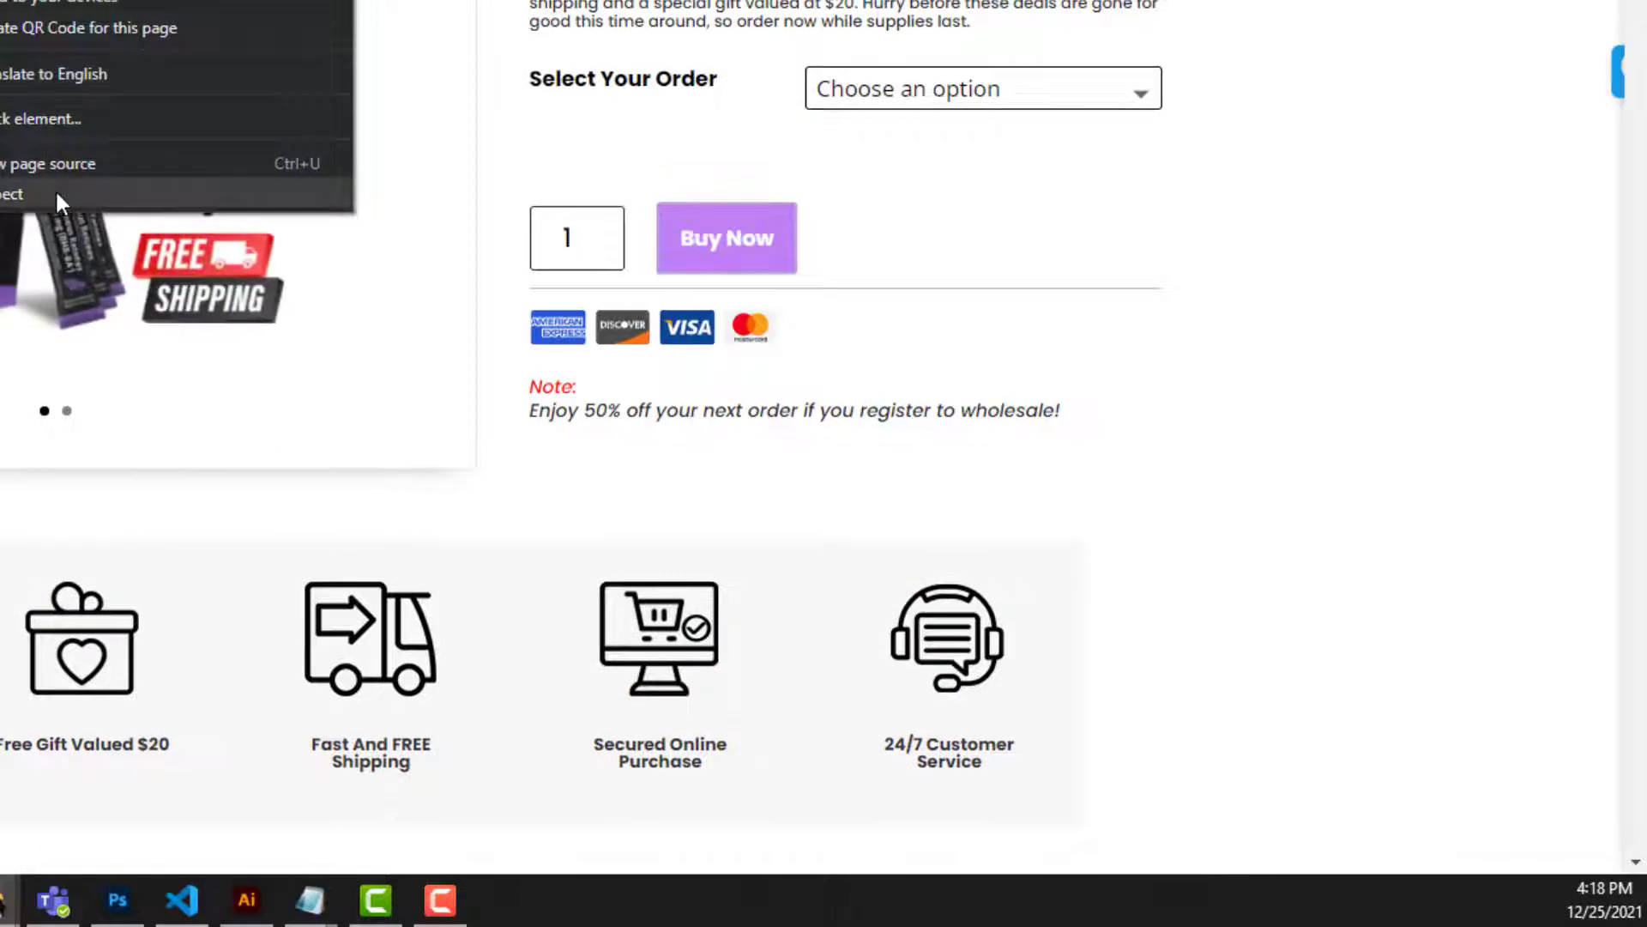
click(55, 190)
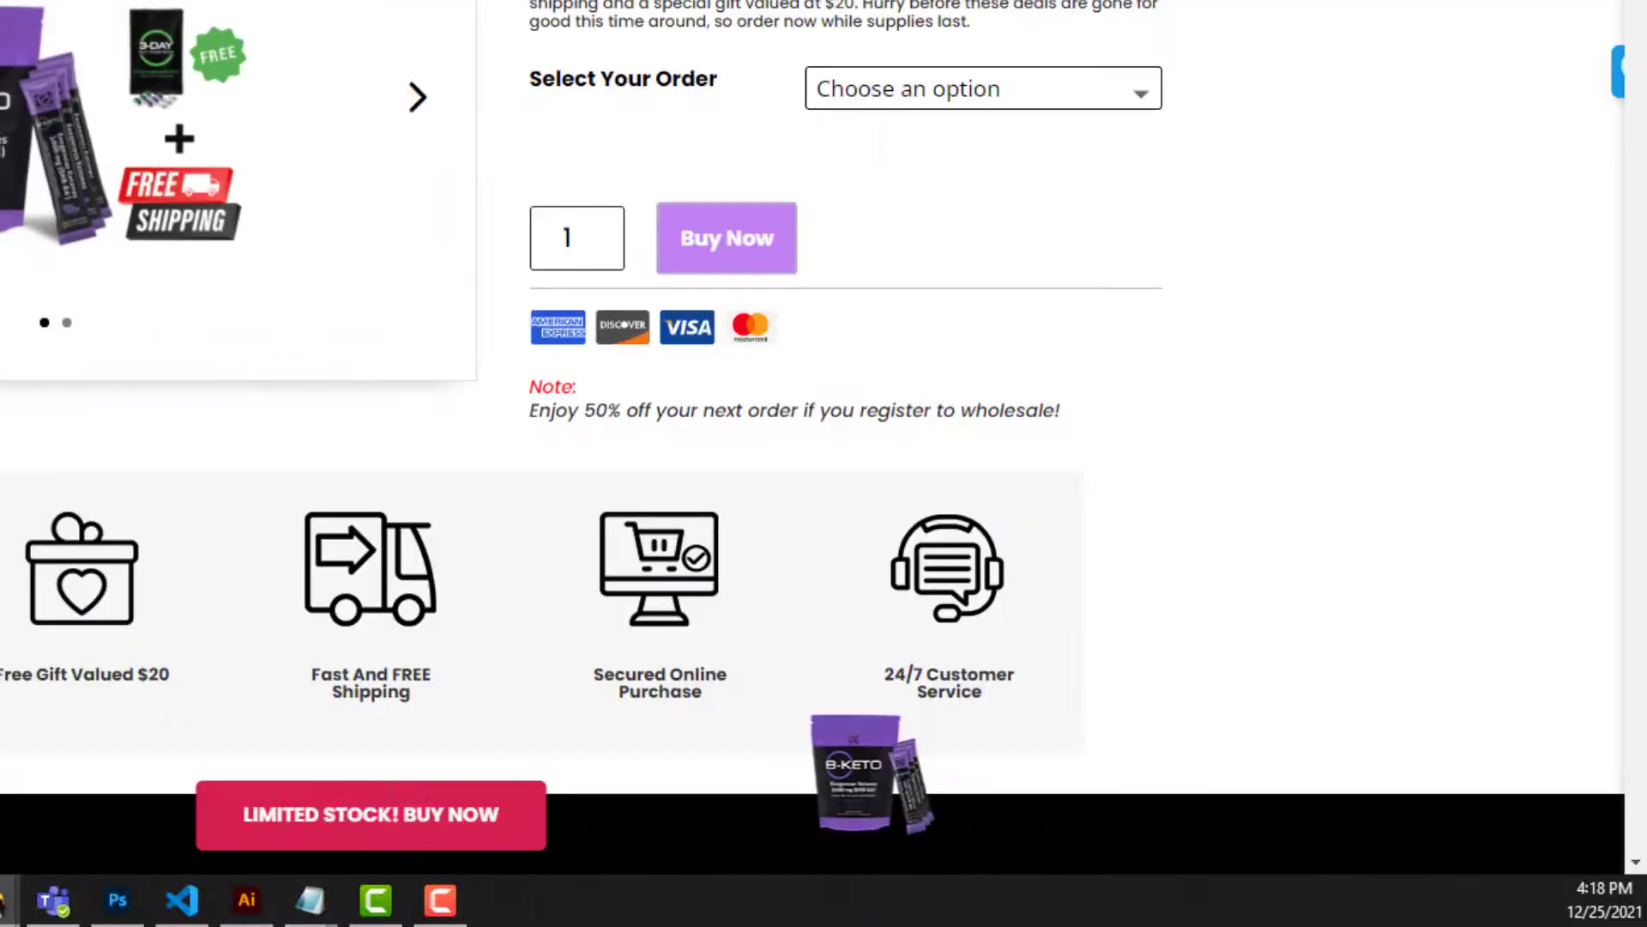
key(F5)
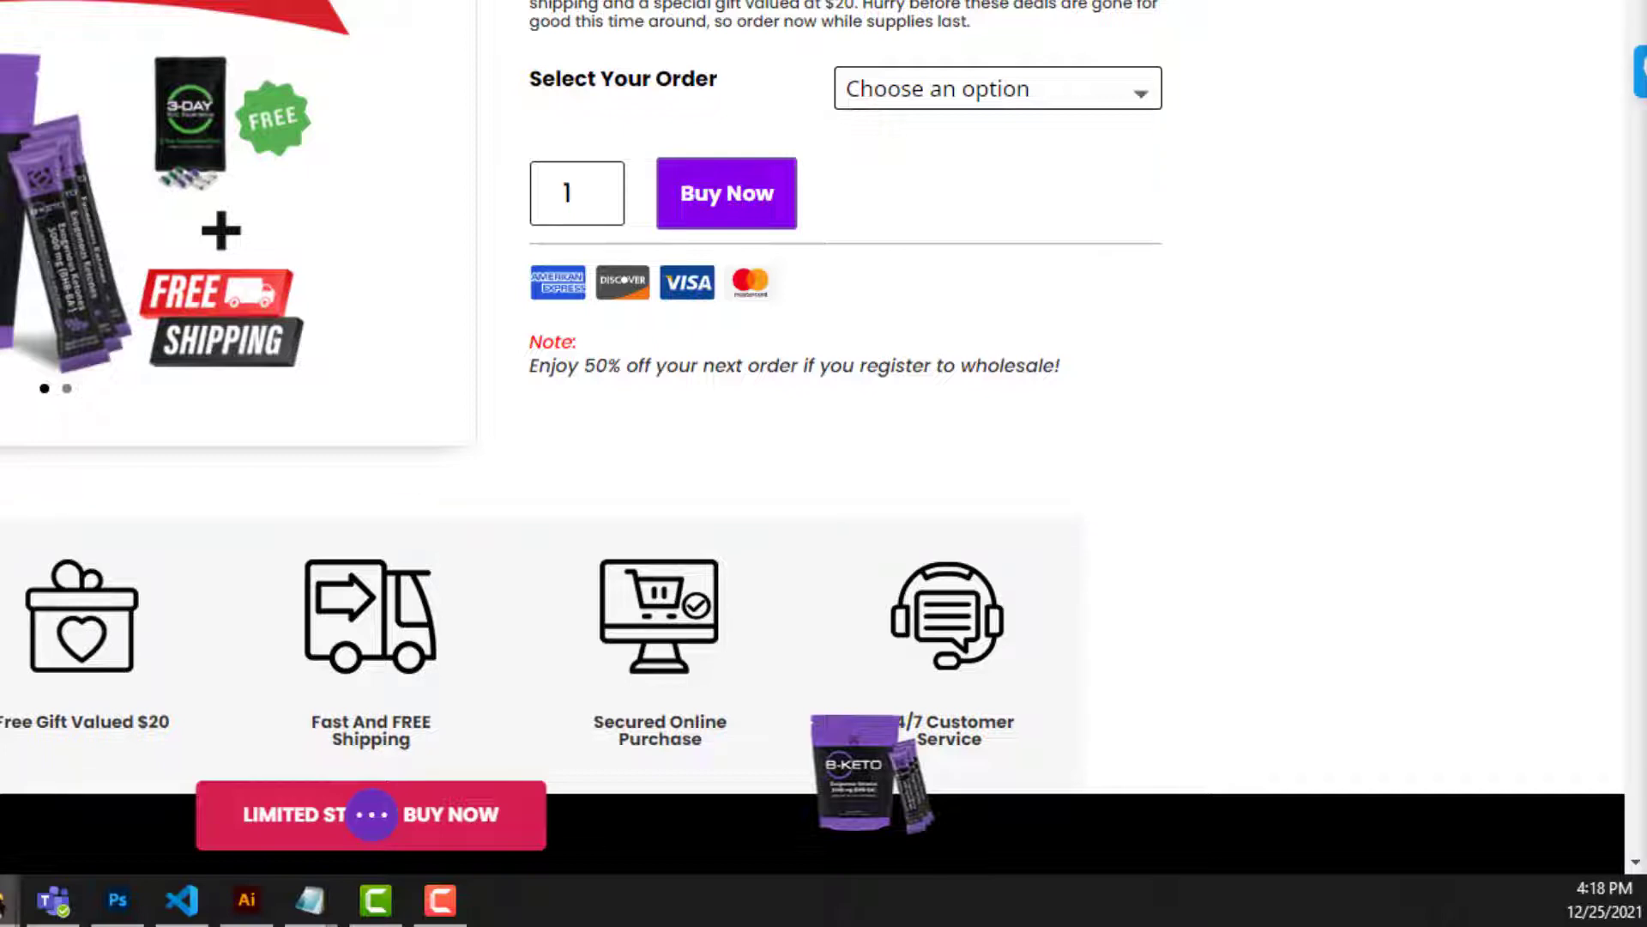
scroll(415, 49, down, 5)
scroll(415, 49, down, 3)
scroll(416, 49, up, 6)
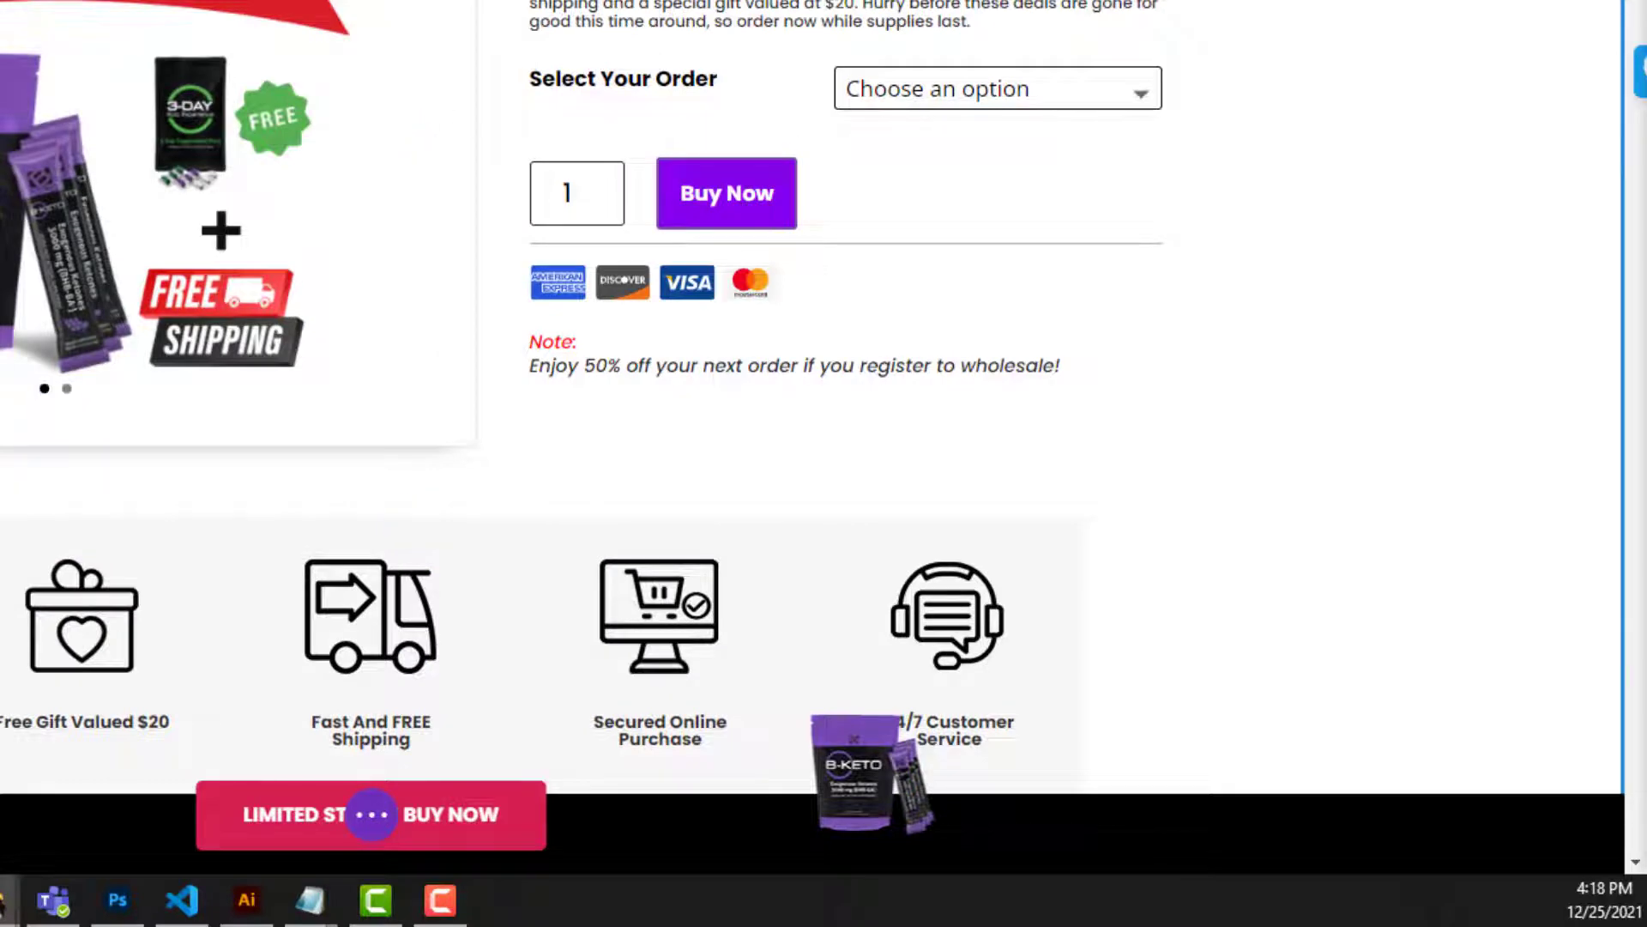
scroll(367, 709, down, 14)
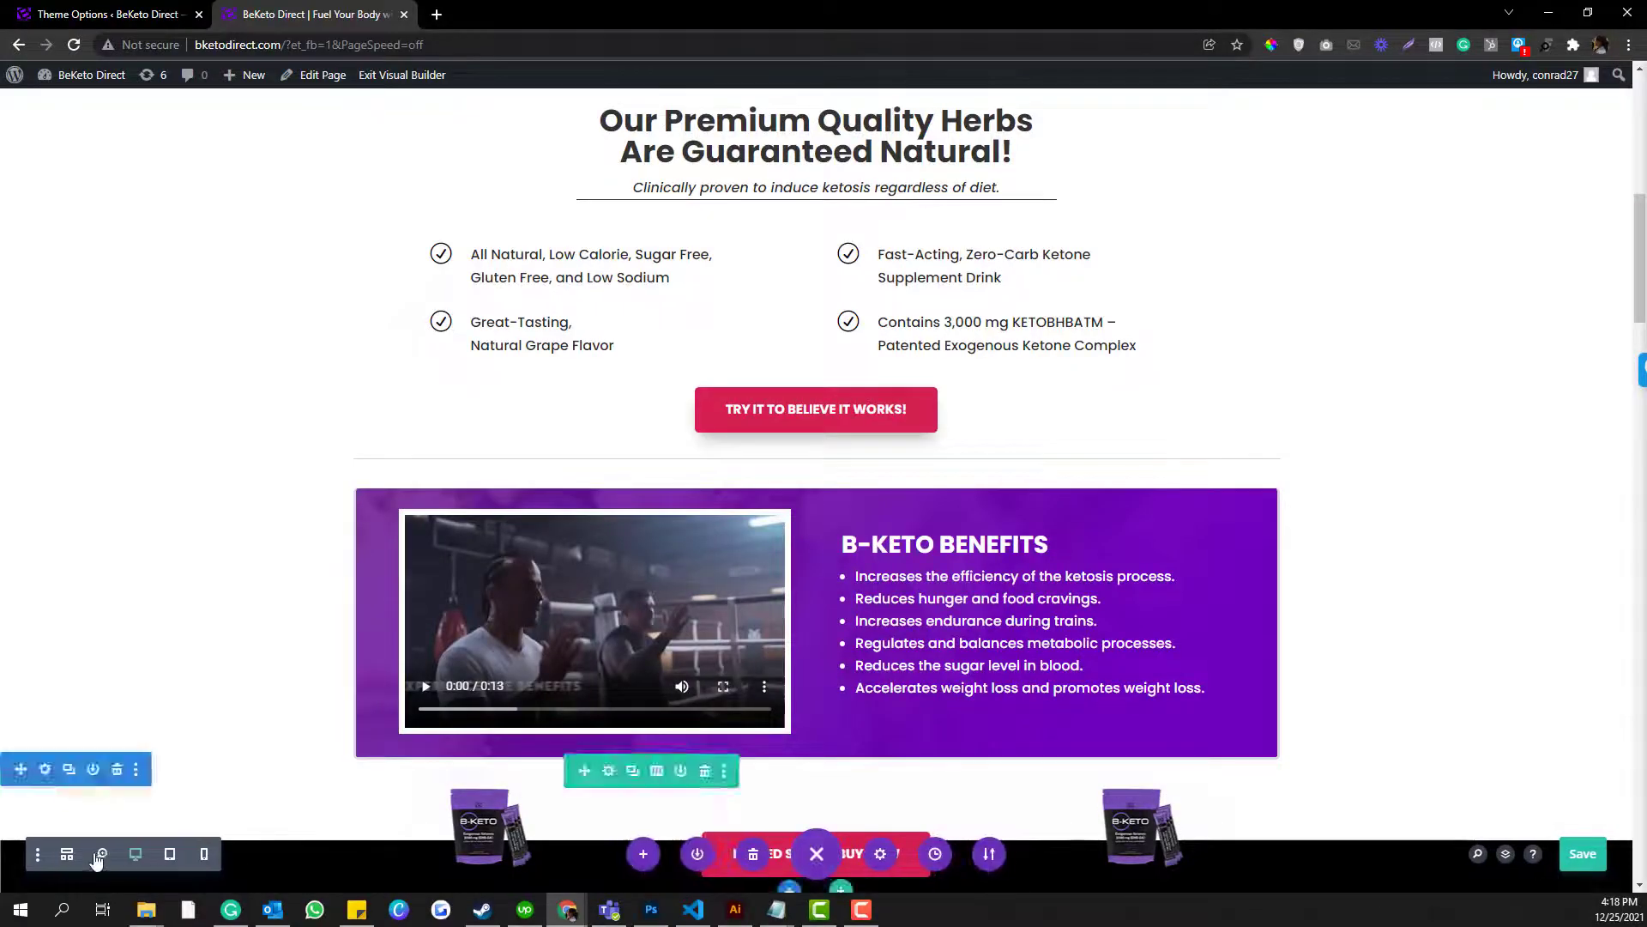
In wireframe view, add a Fullwidth section below the buttons holding a Fullwidth Slider with one slide.
key(ctrl+shift+w)
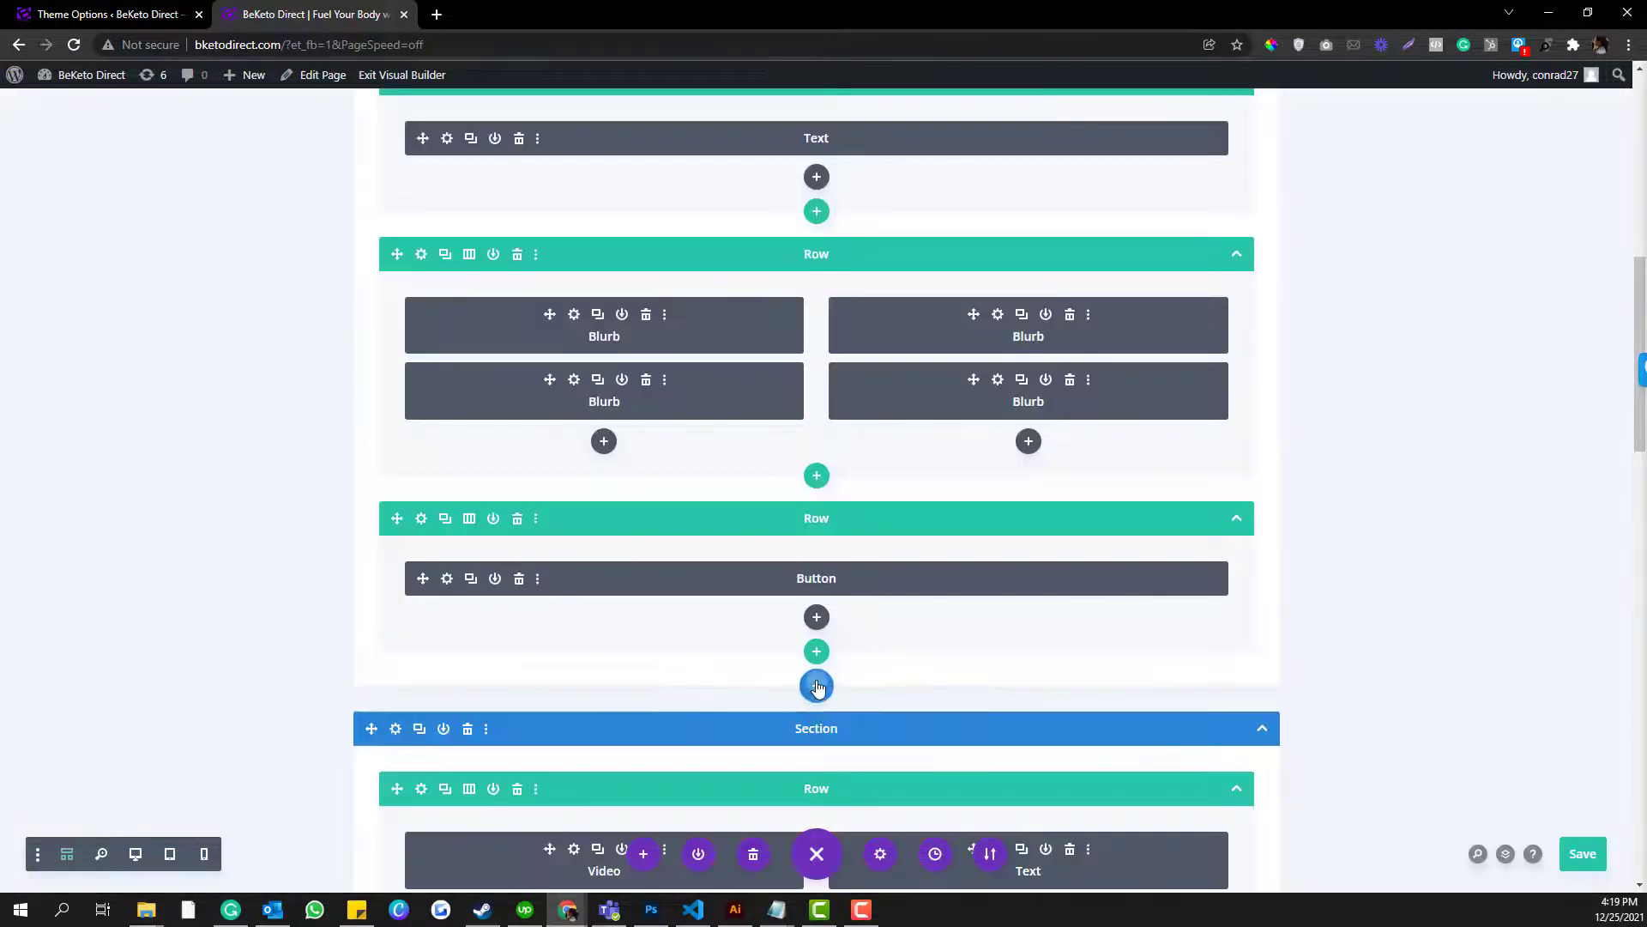
click(816, 687)
click(909, 633)
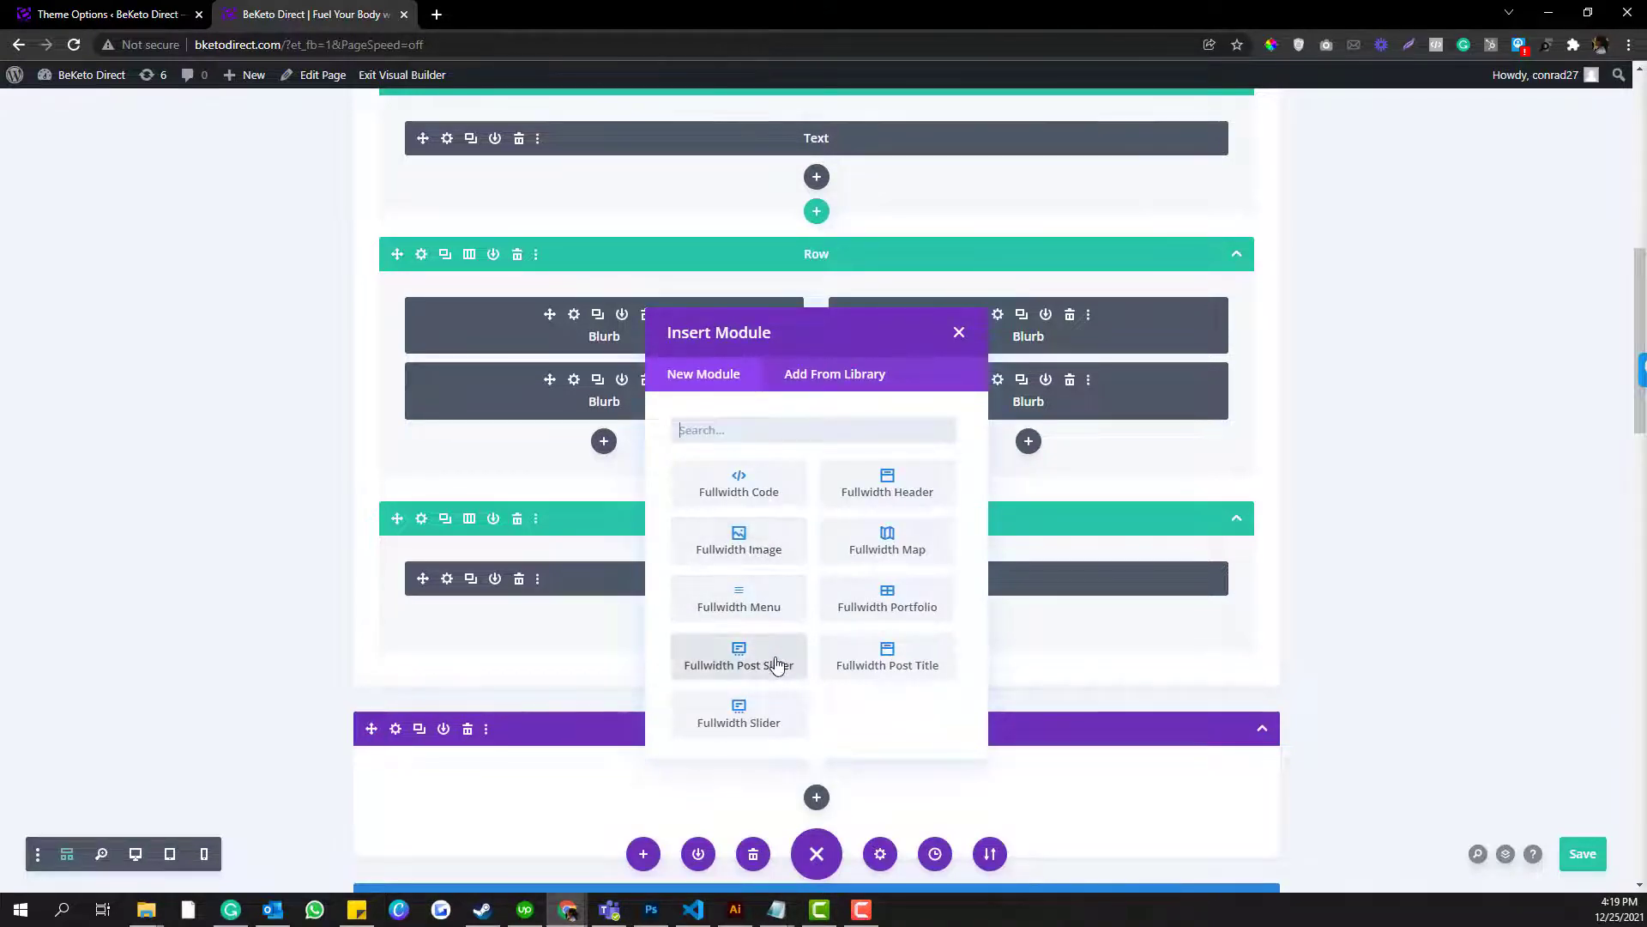
click(739, 714)
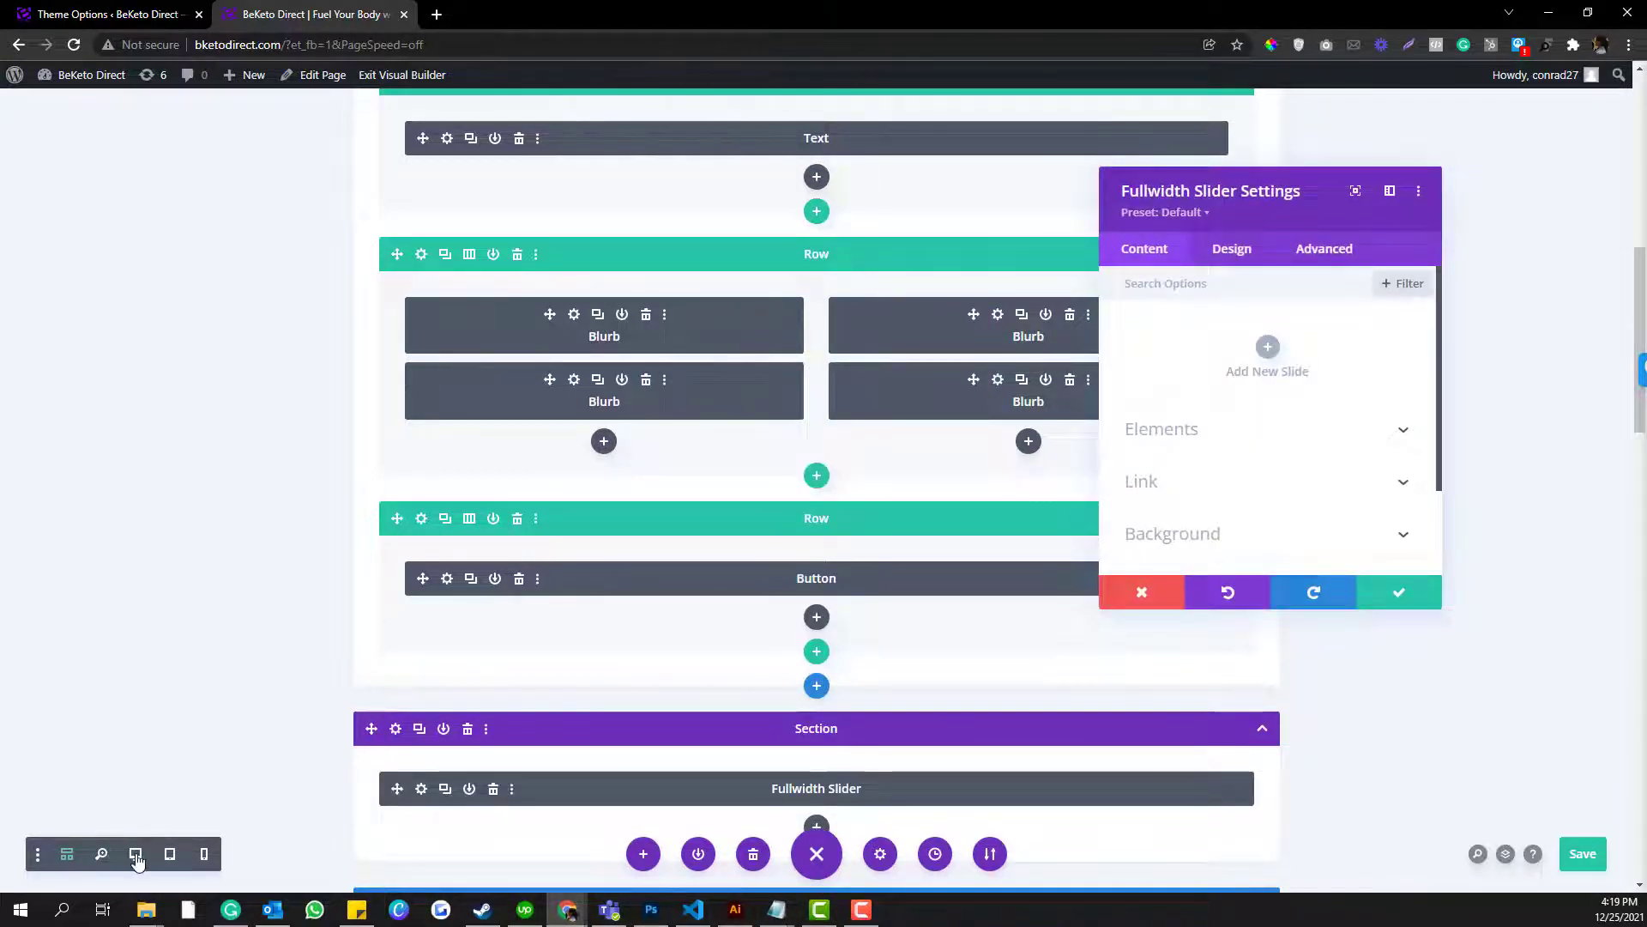
click(136, 857)
click(1266, 365)
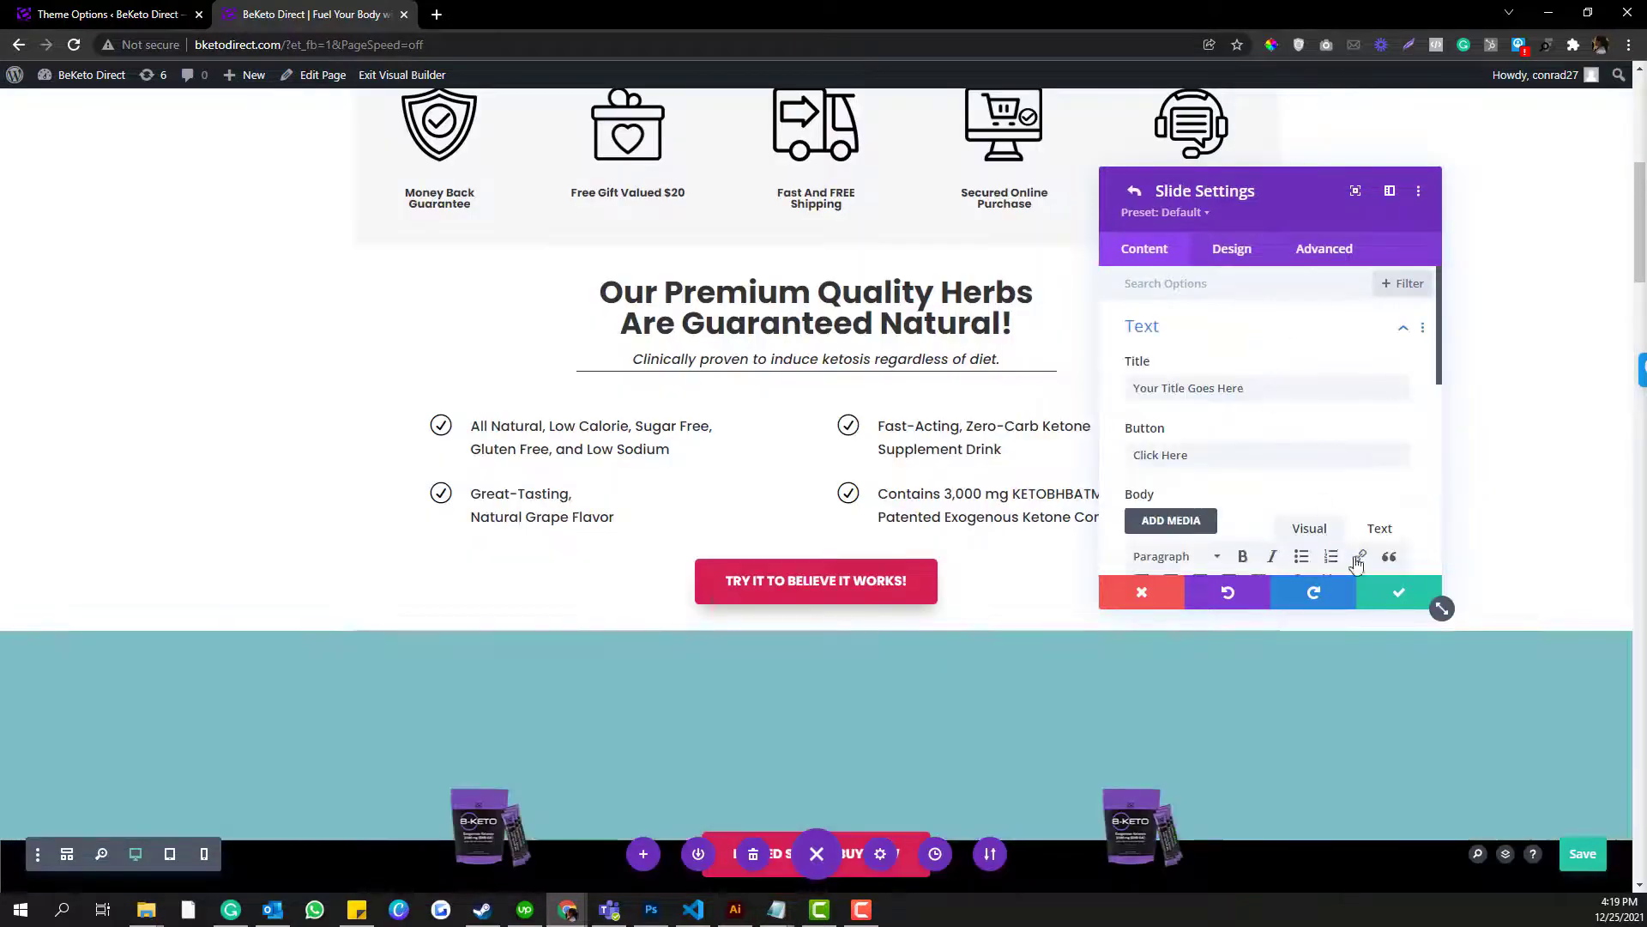
click(1371, 600)
click(1378, 600)
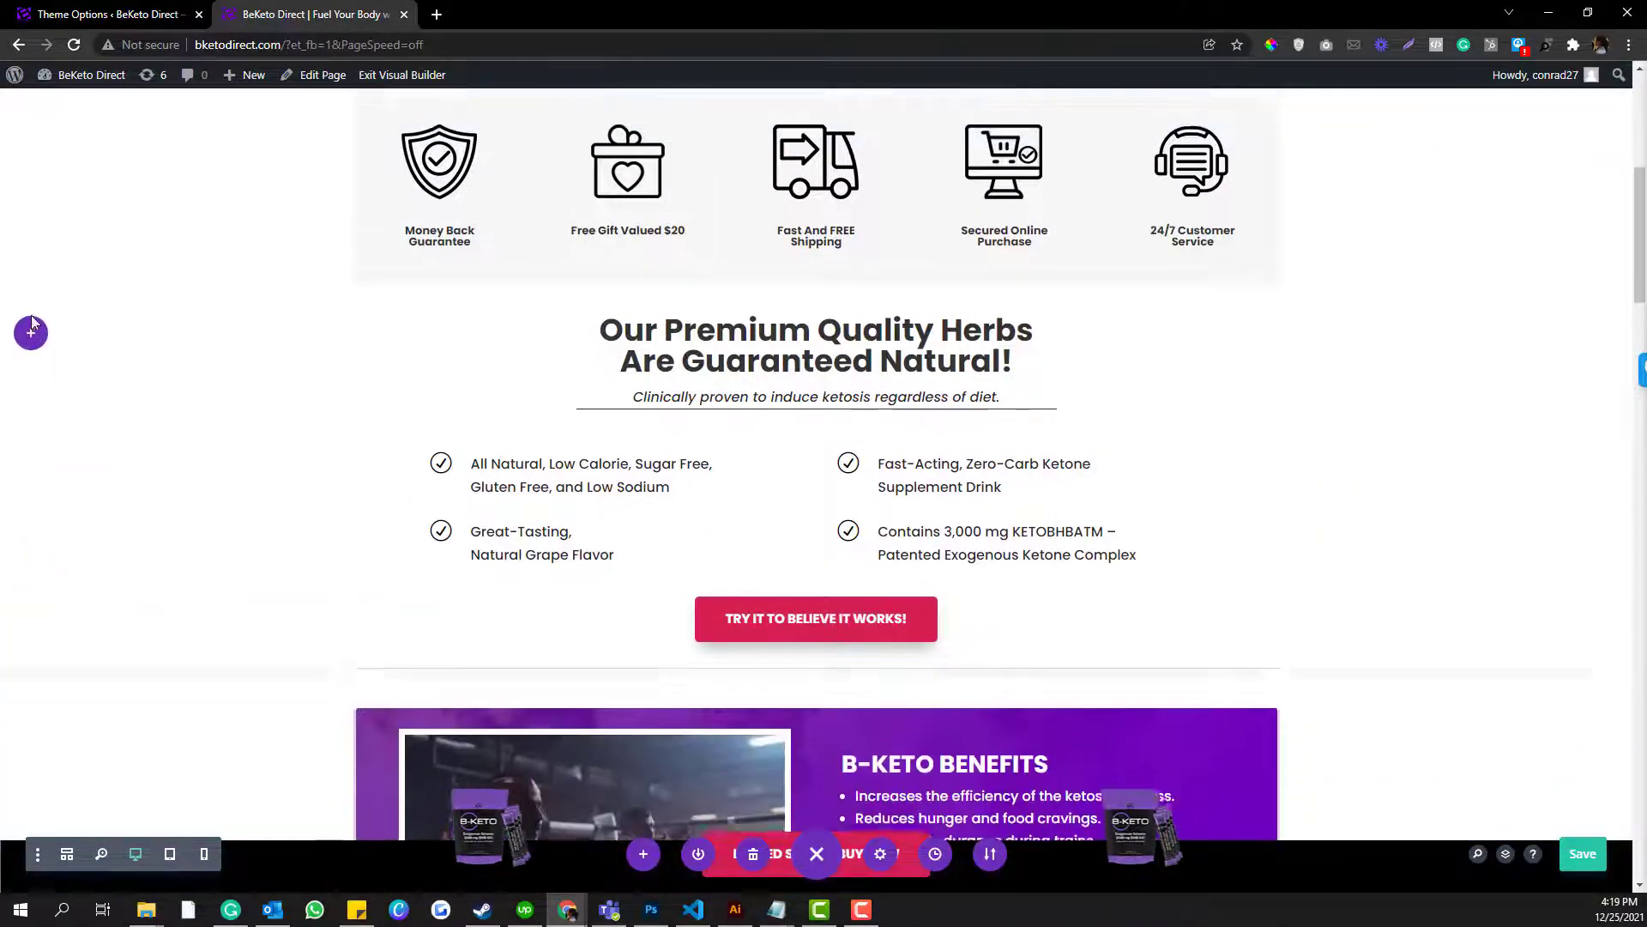
Move the slider section to the top of the page and remove its top padding.
scroll(34, 343, up, 7)
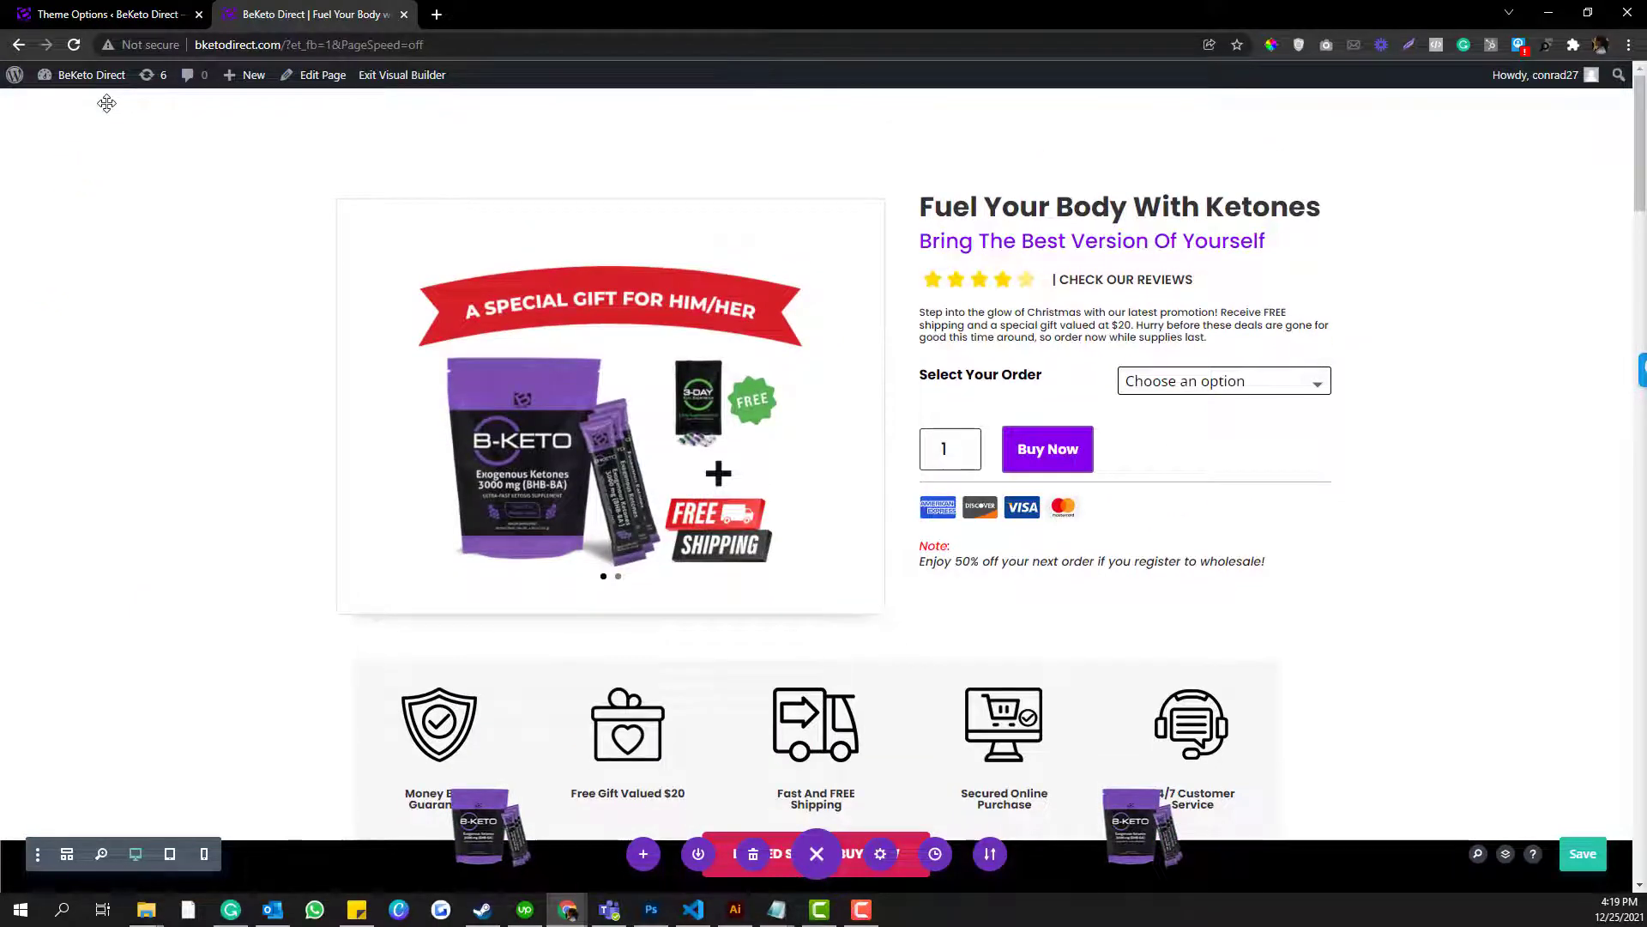
drag(106, 103, 95, 103)
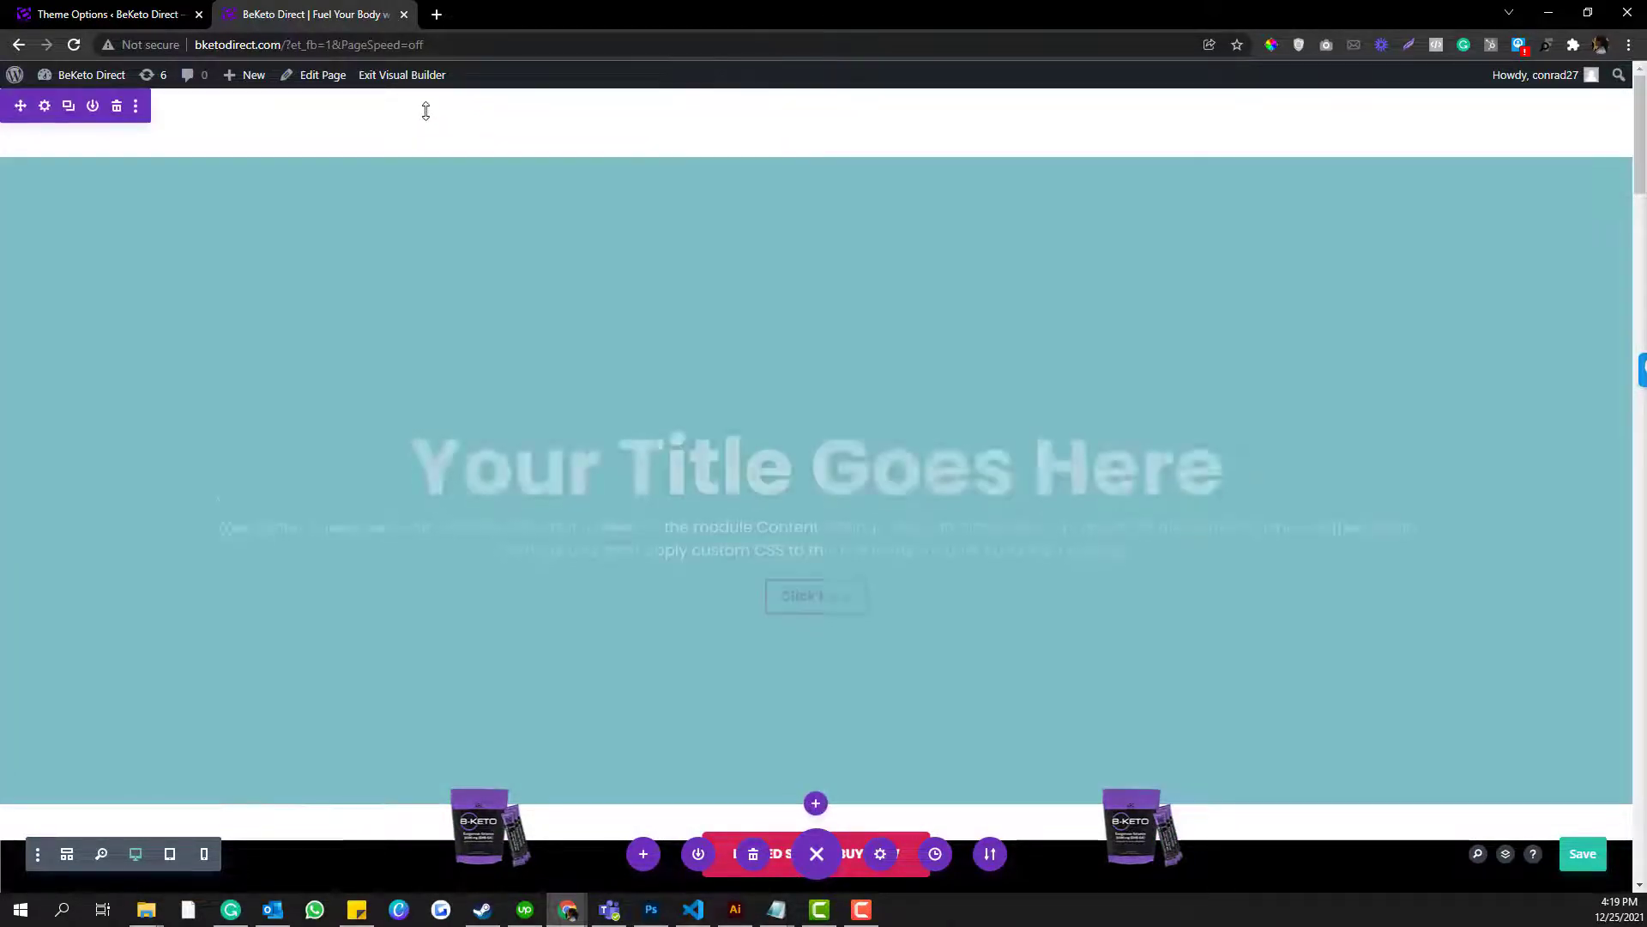
drag(422, 124, 434, 52)
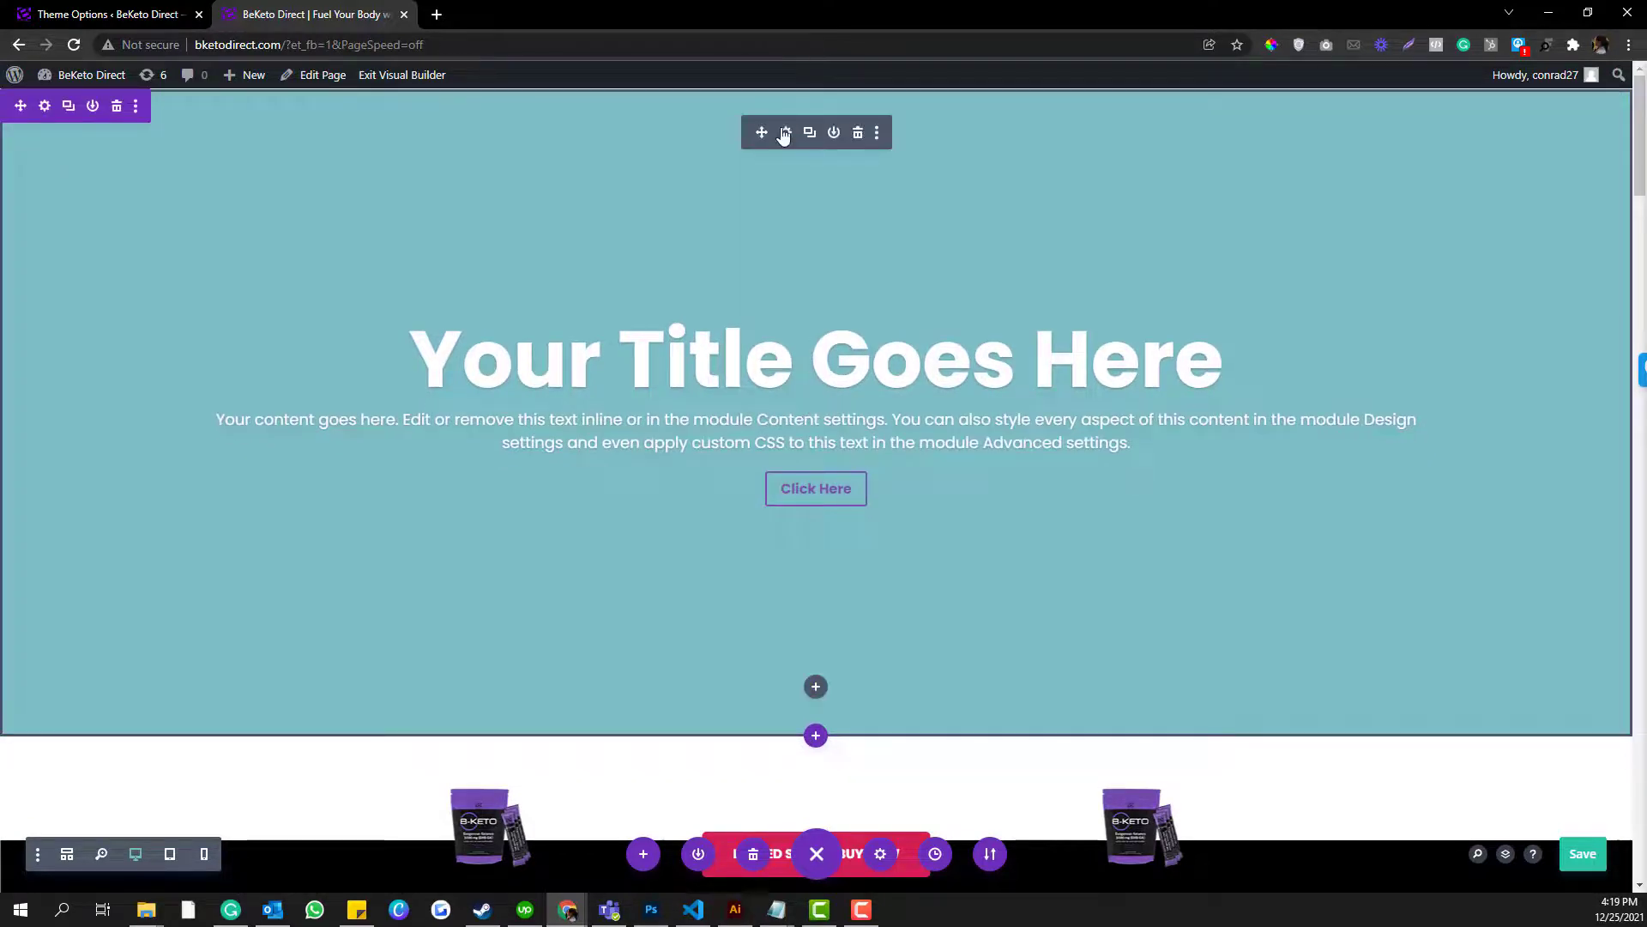
Set the slide's image to the first keto product image from the Media Library, then exit the builder.
click(785, 132)
click(1145, 347)
scroll(1207, 437, down, 3)
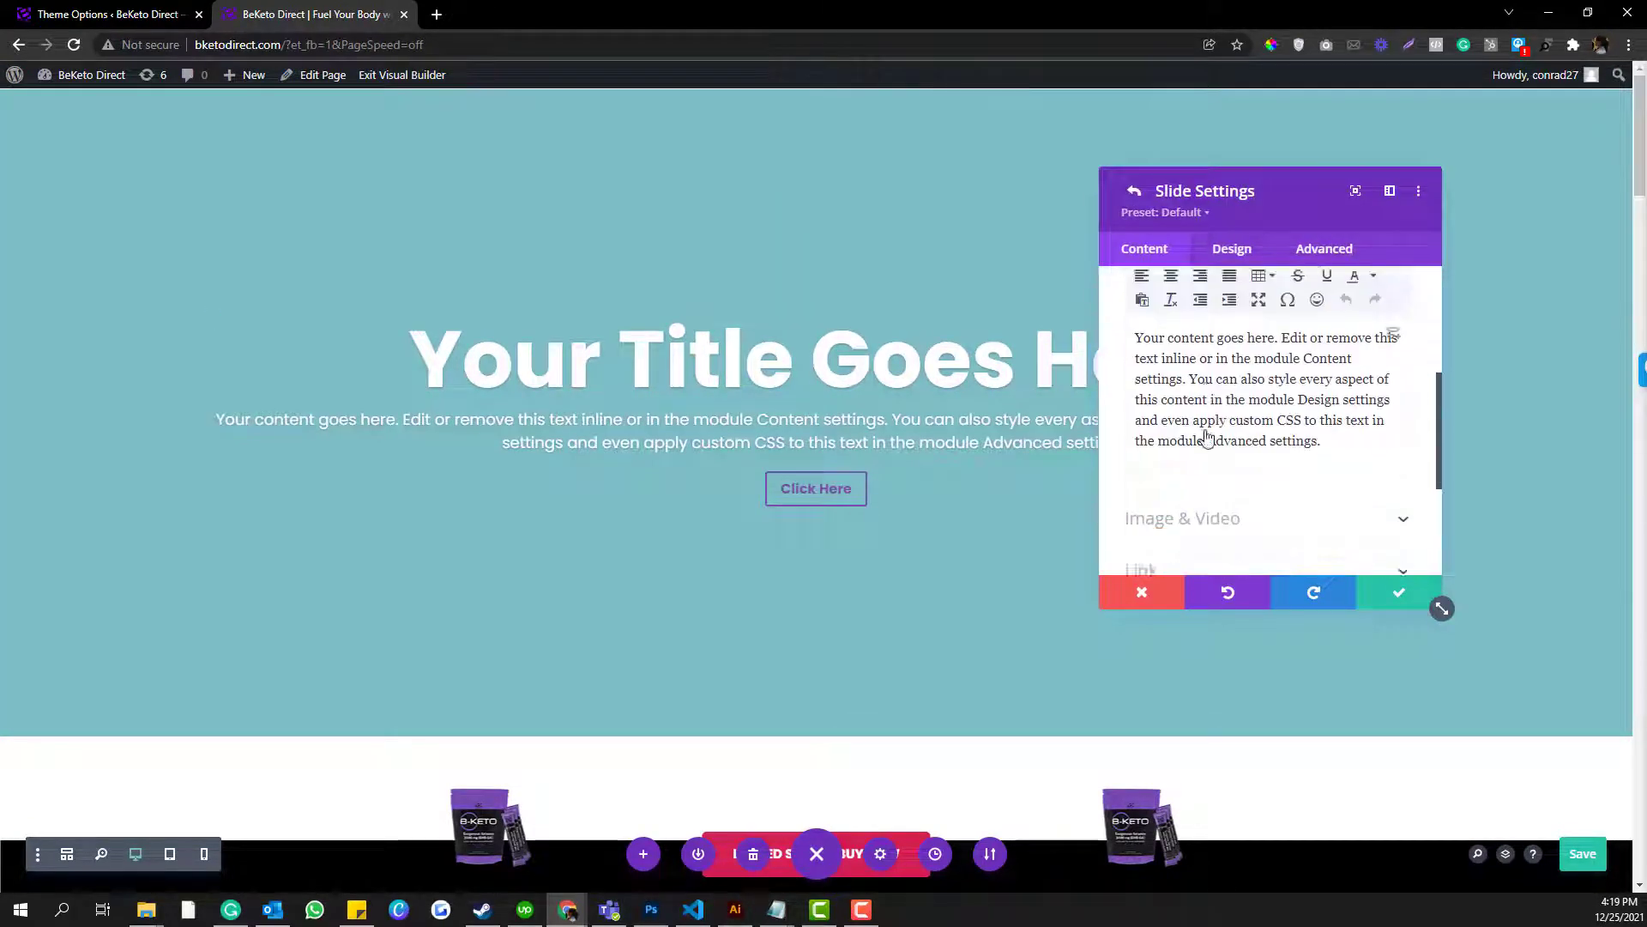
scroll(1207, 437, down, 5)
click(1217, 320)
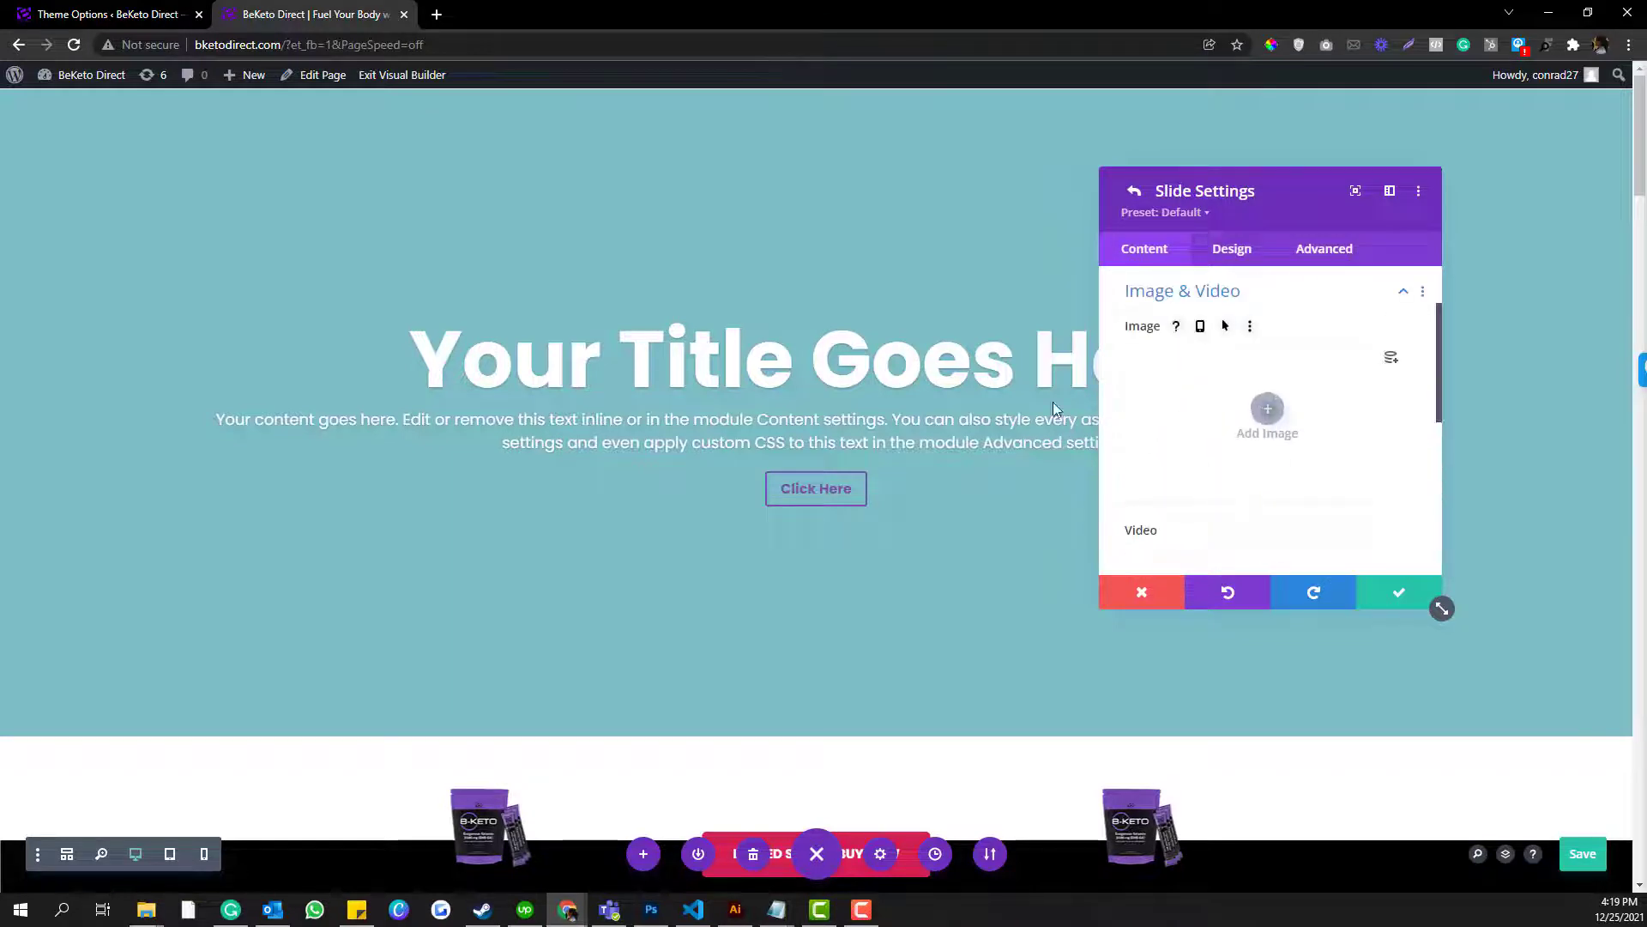
click(1268, 409)
click(302, 313)
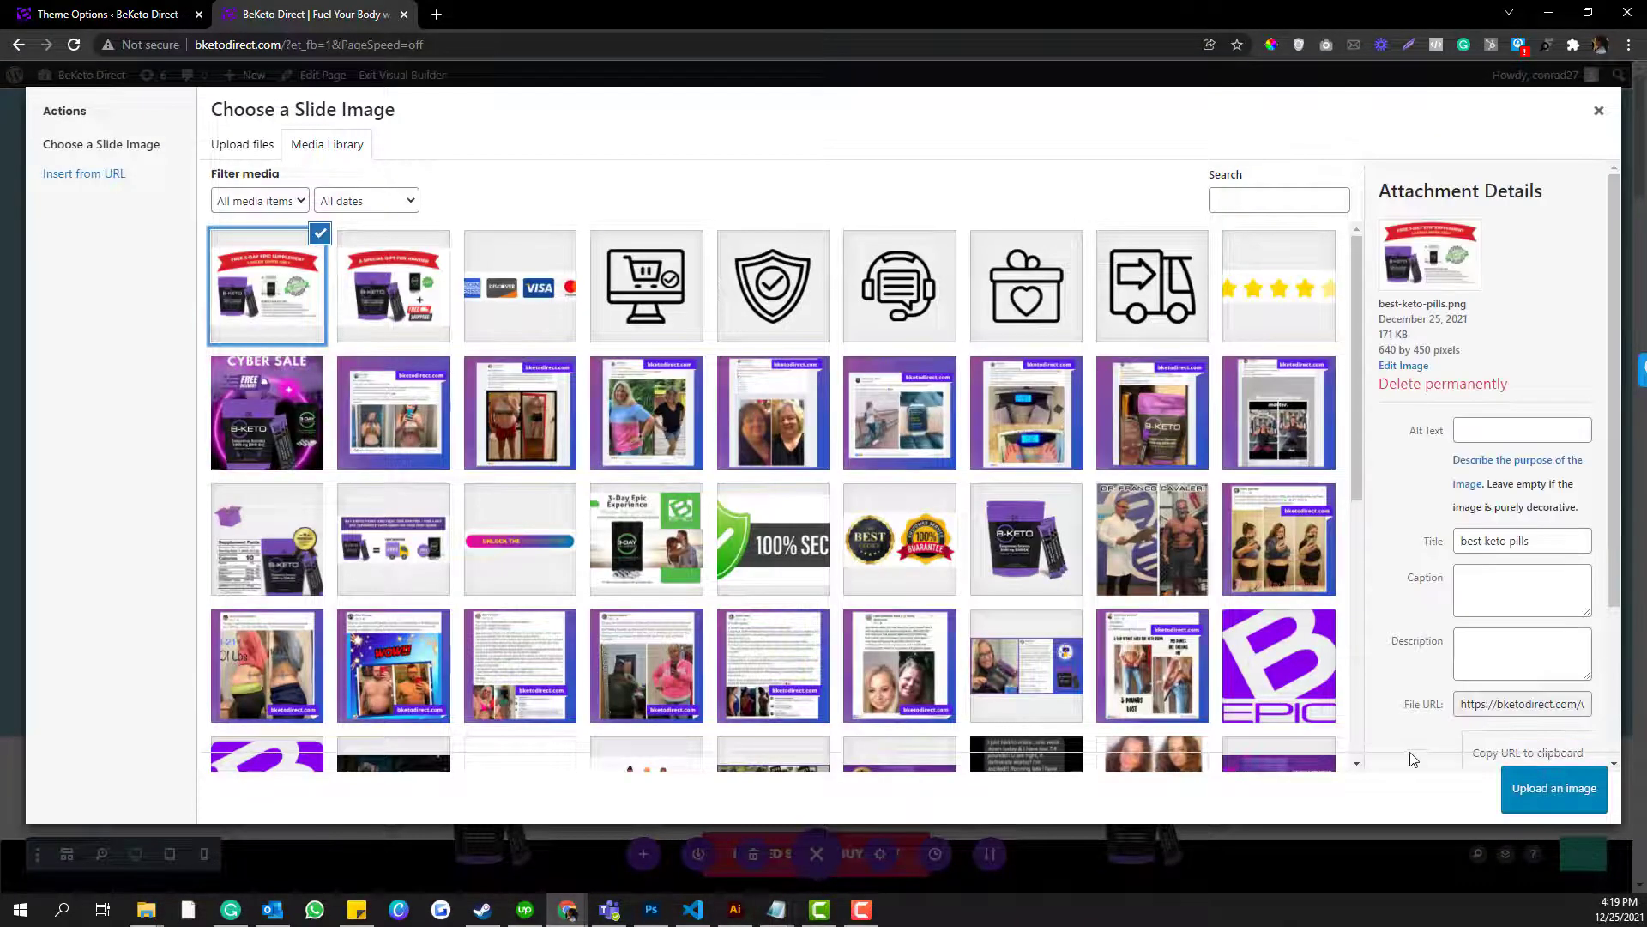
click(1515, 791)
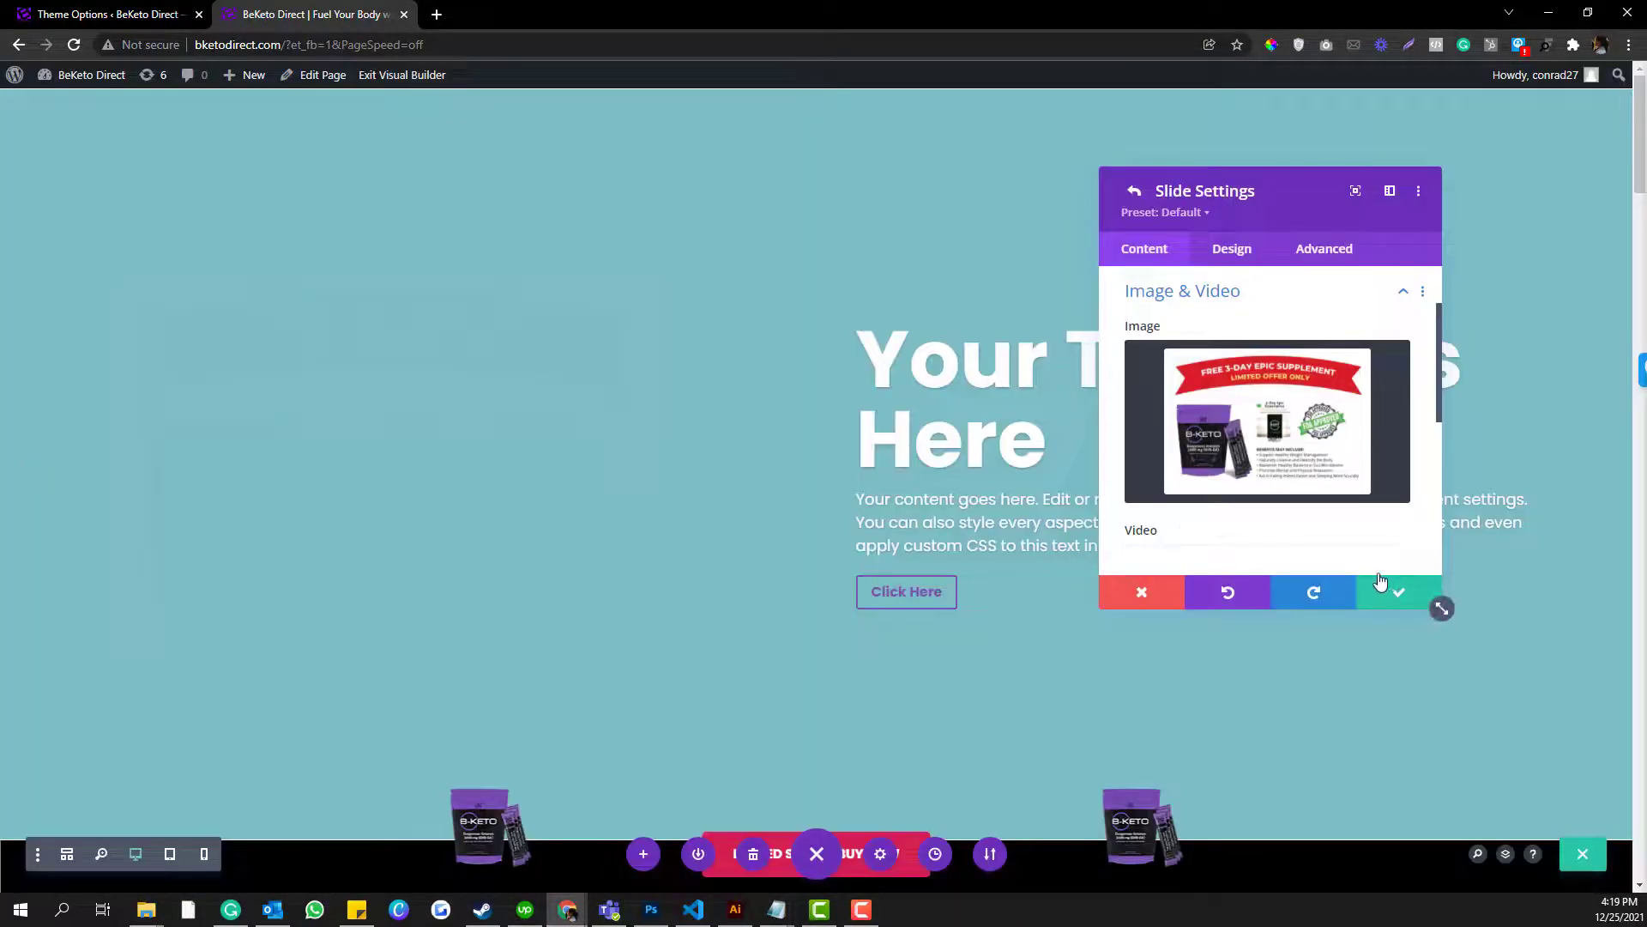
click(1398, 592)
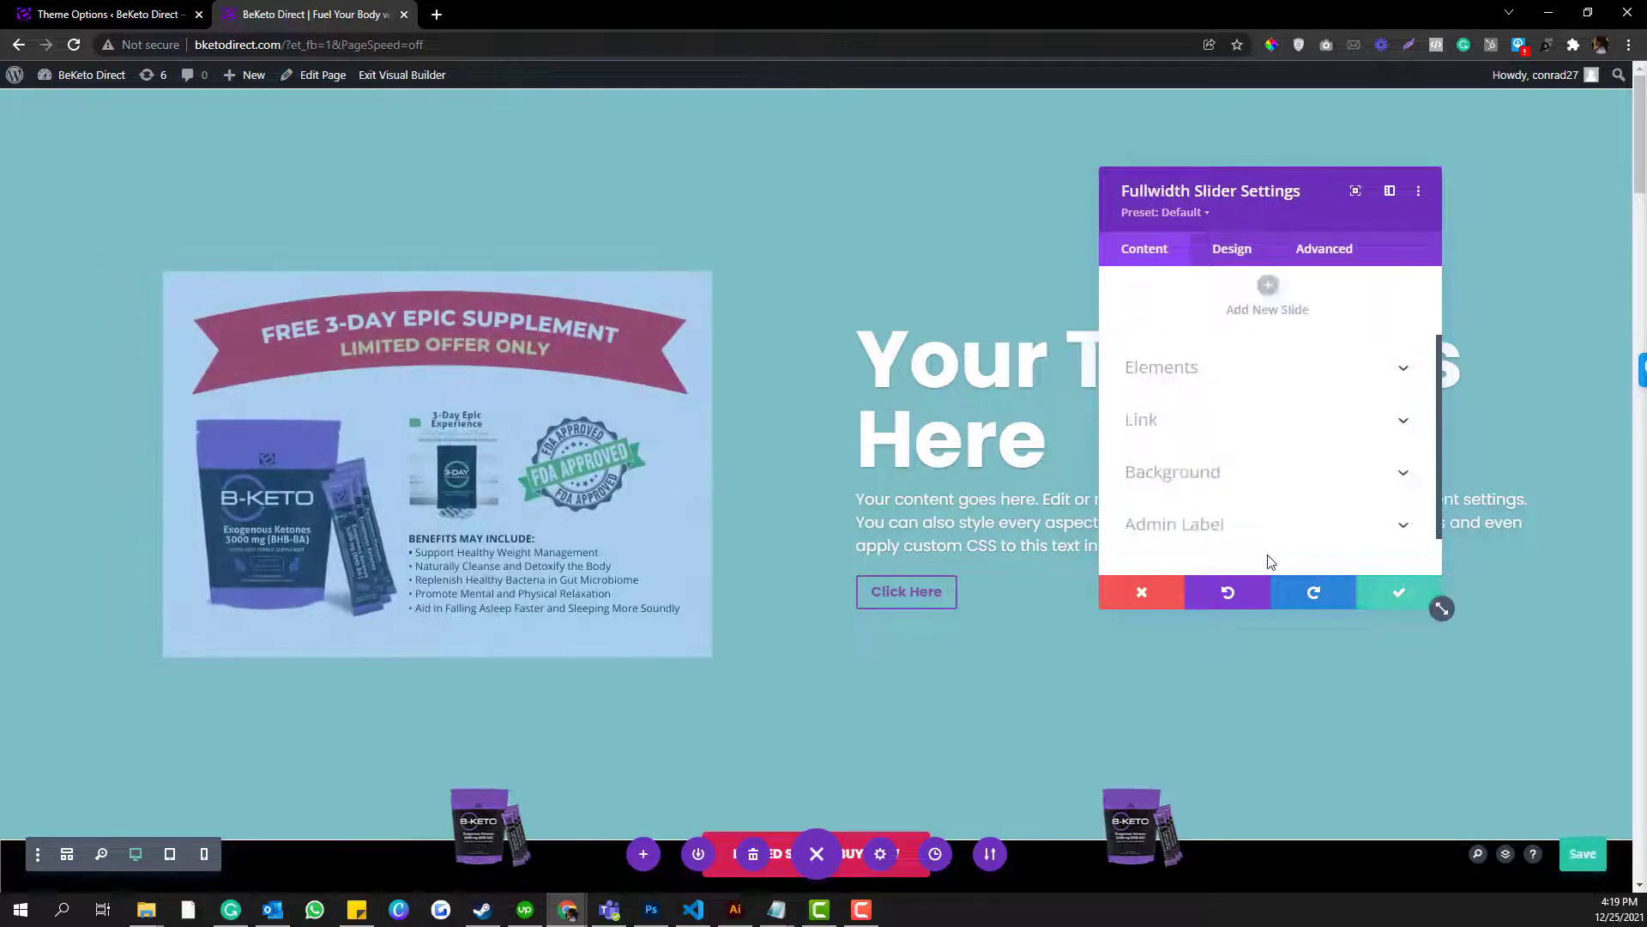
click(1401, 597)
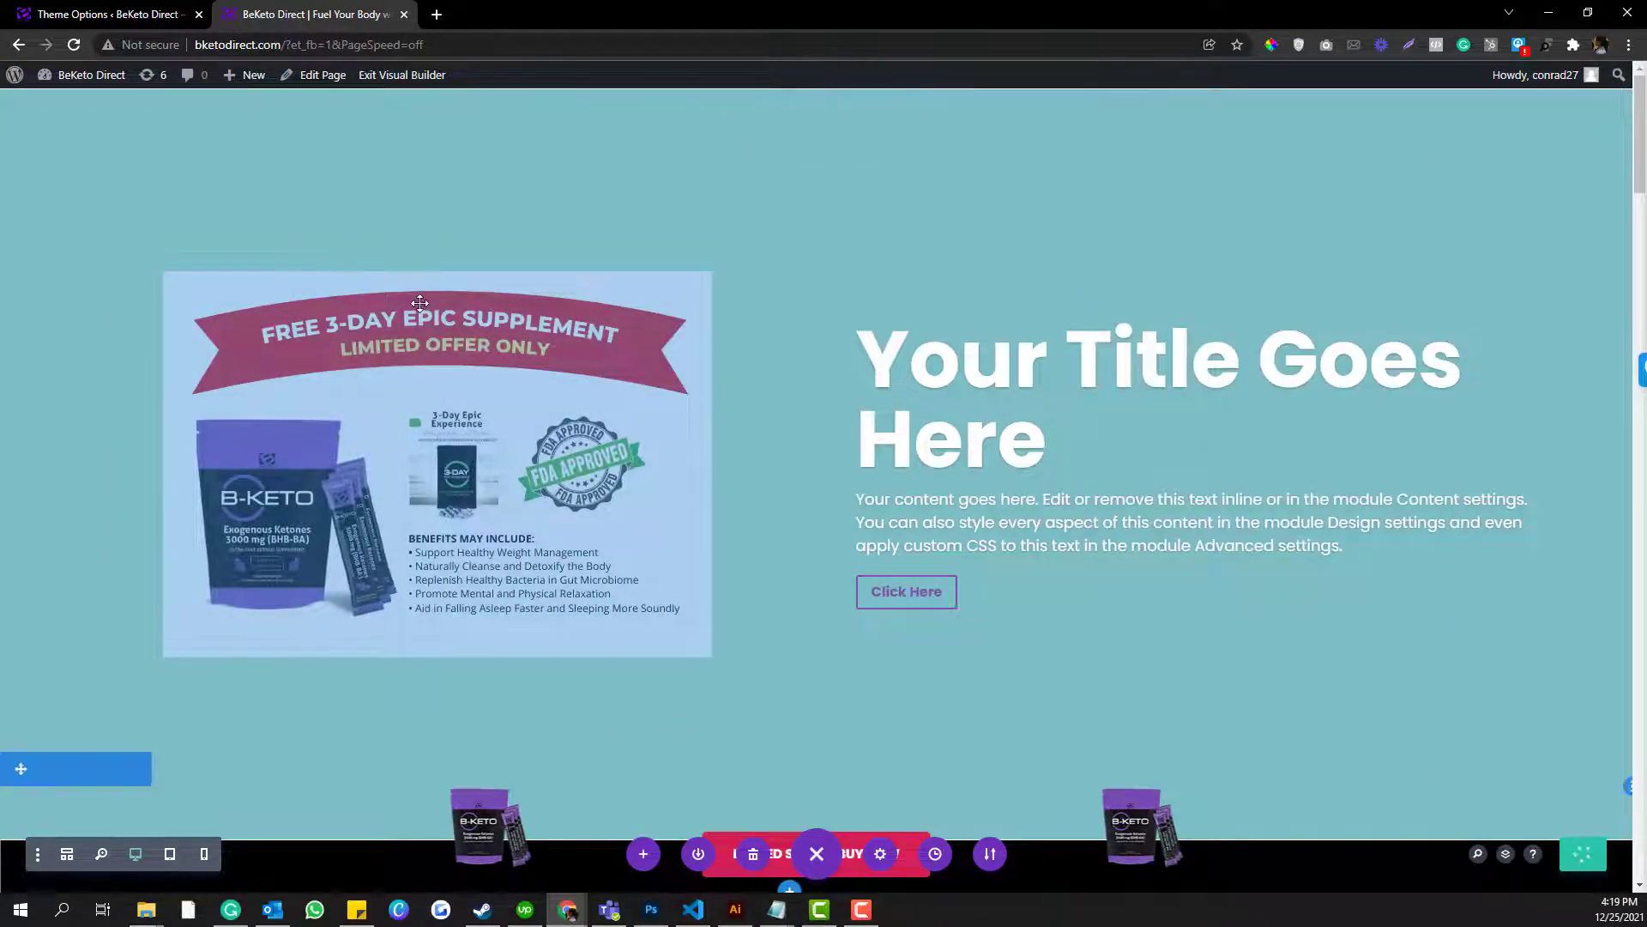
click(406, 77)
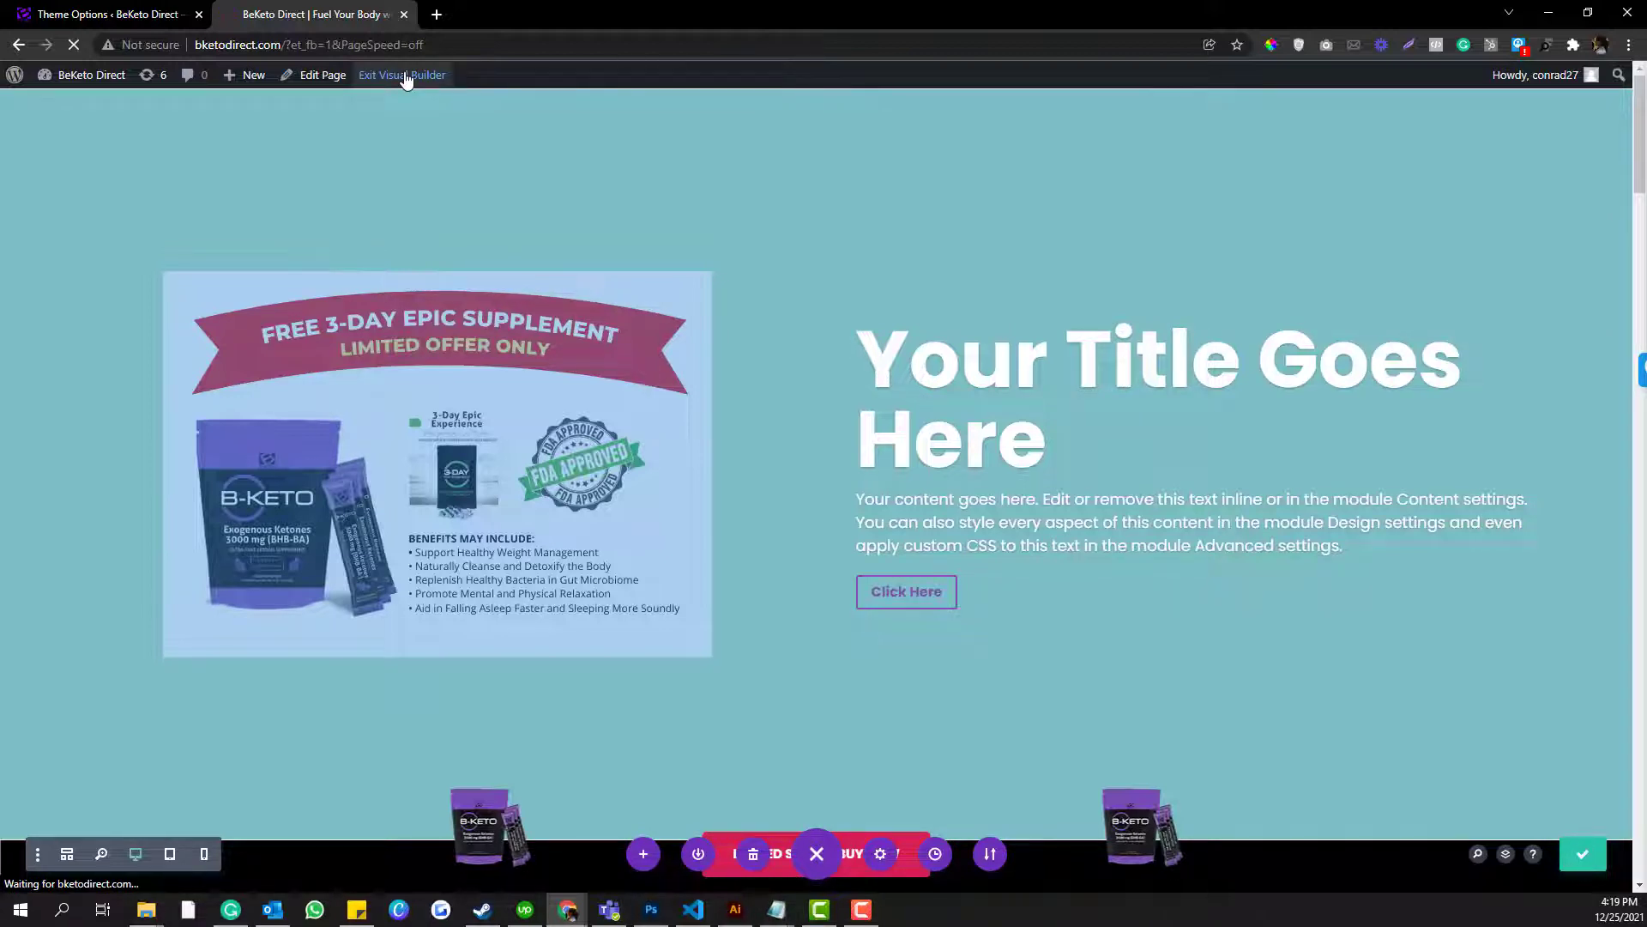
Wrap the 767px slide-image media query in /* */ comment markers and save Theme Options.
click(171, 14)
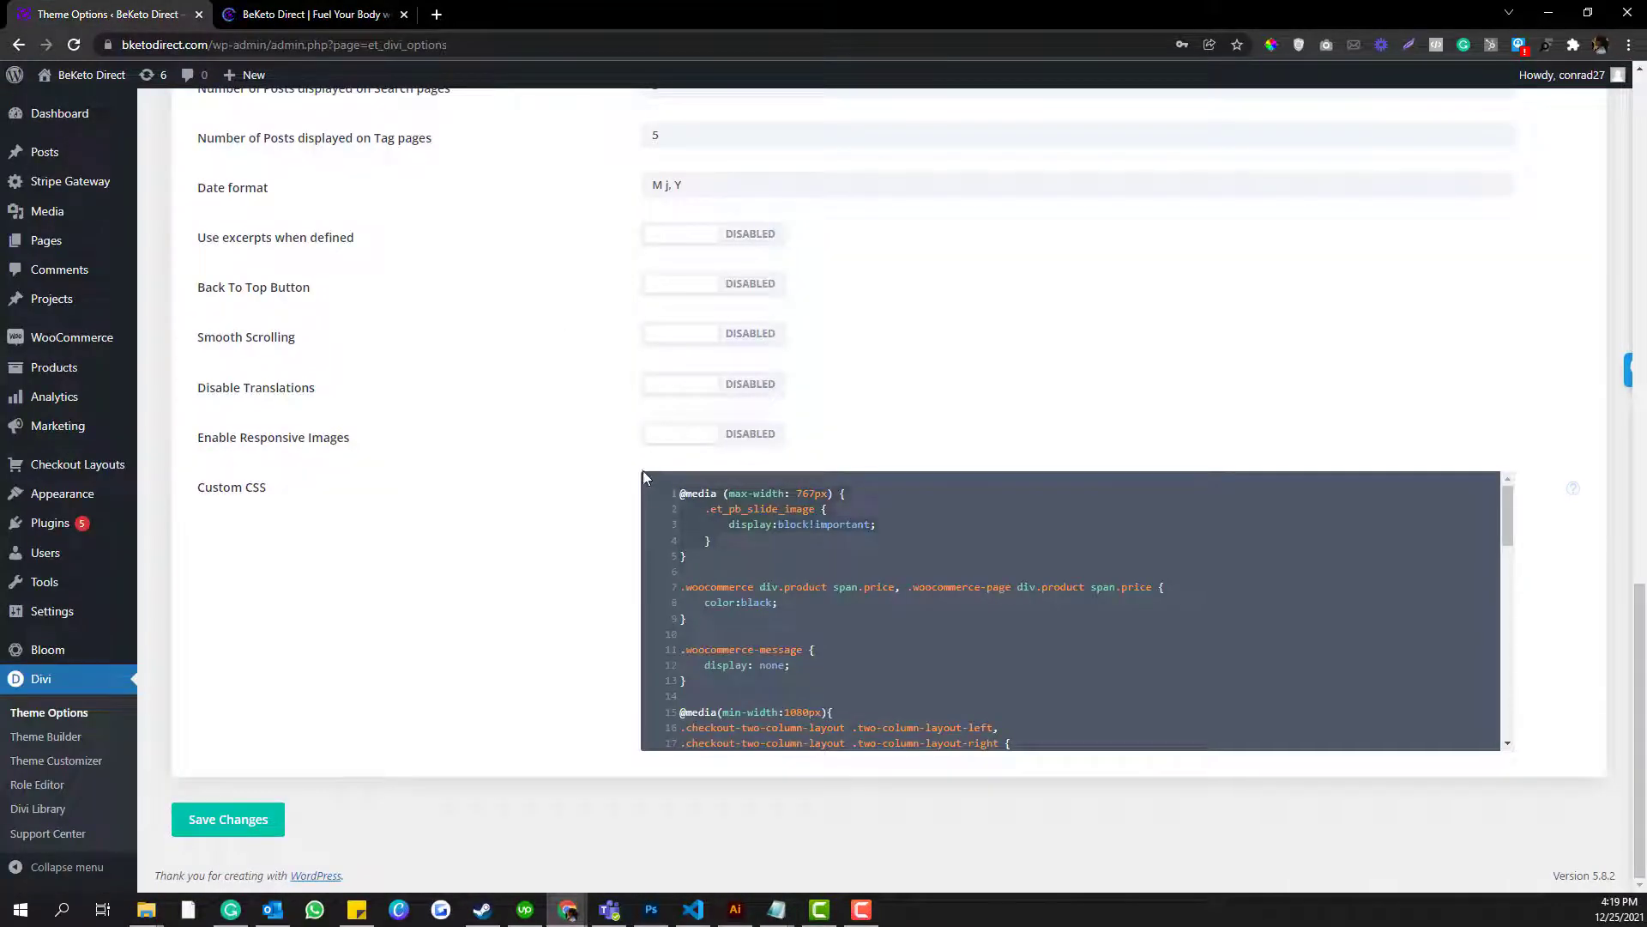
click(711, 499)
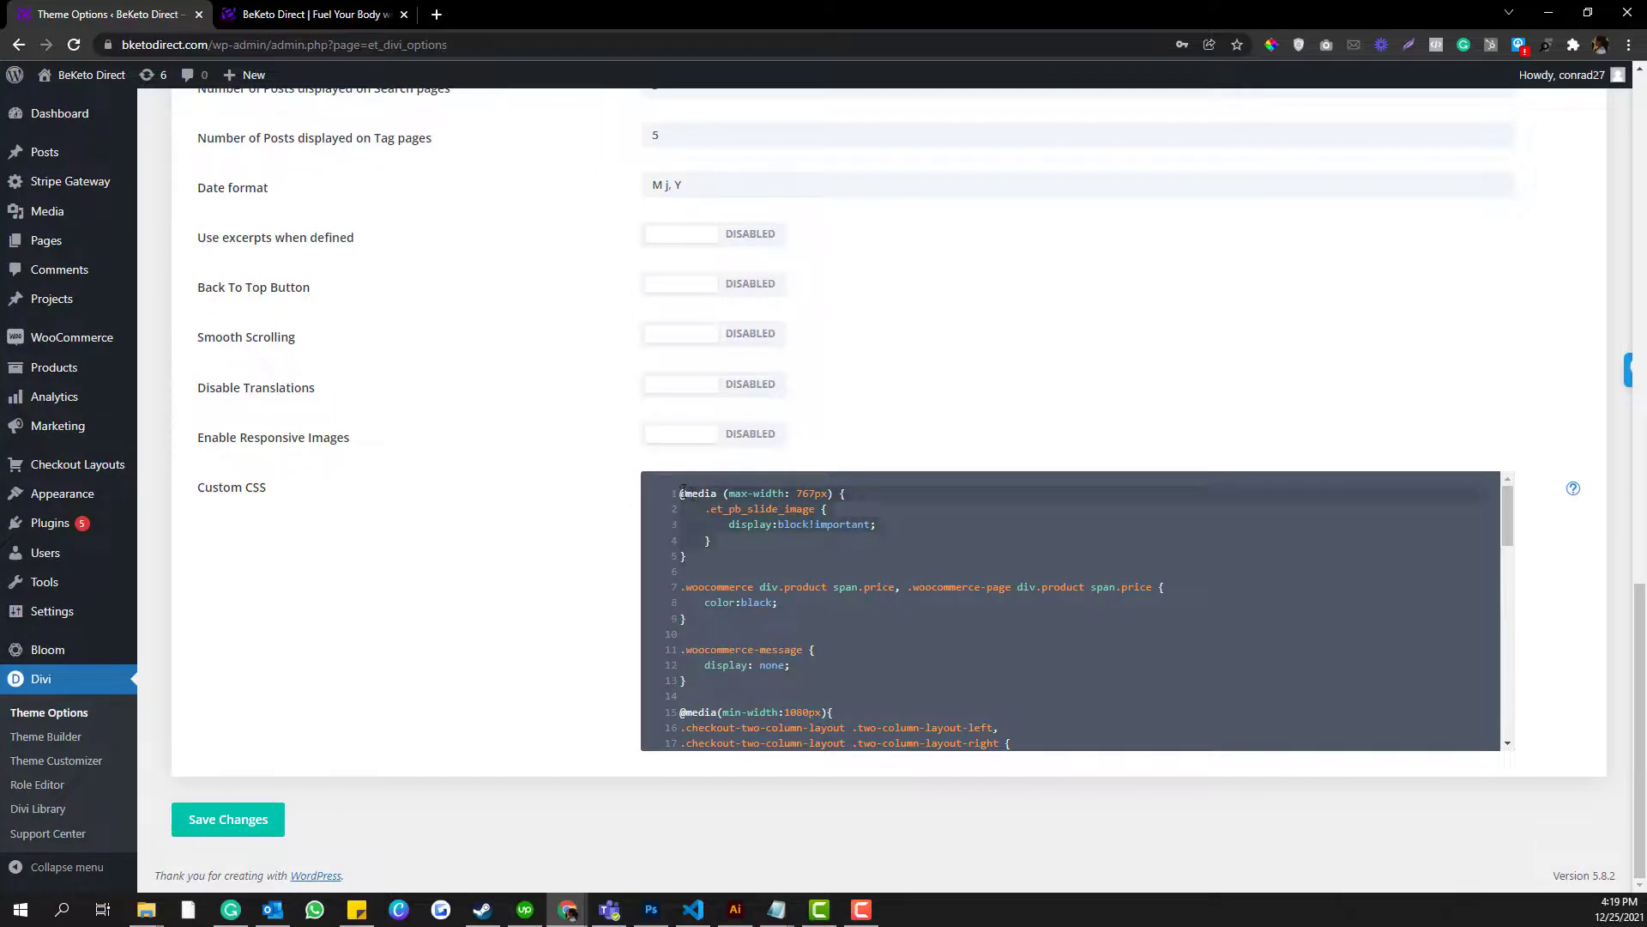
key(Return)
key(Up)
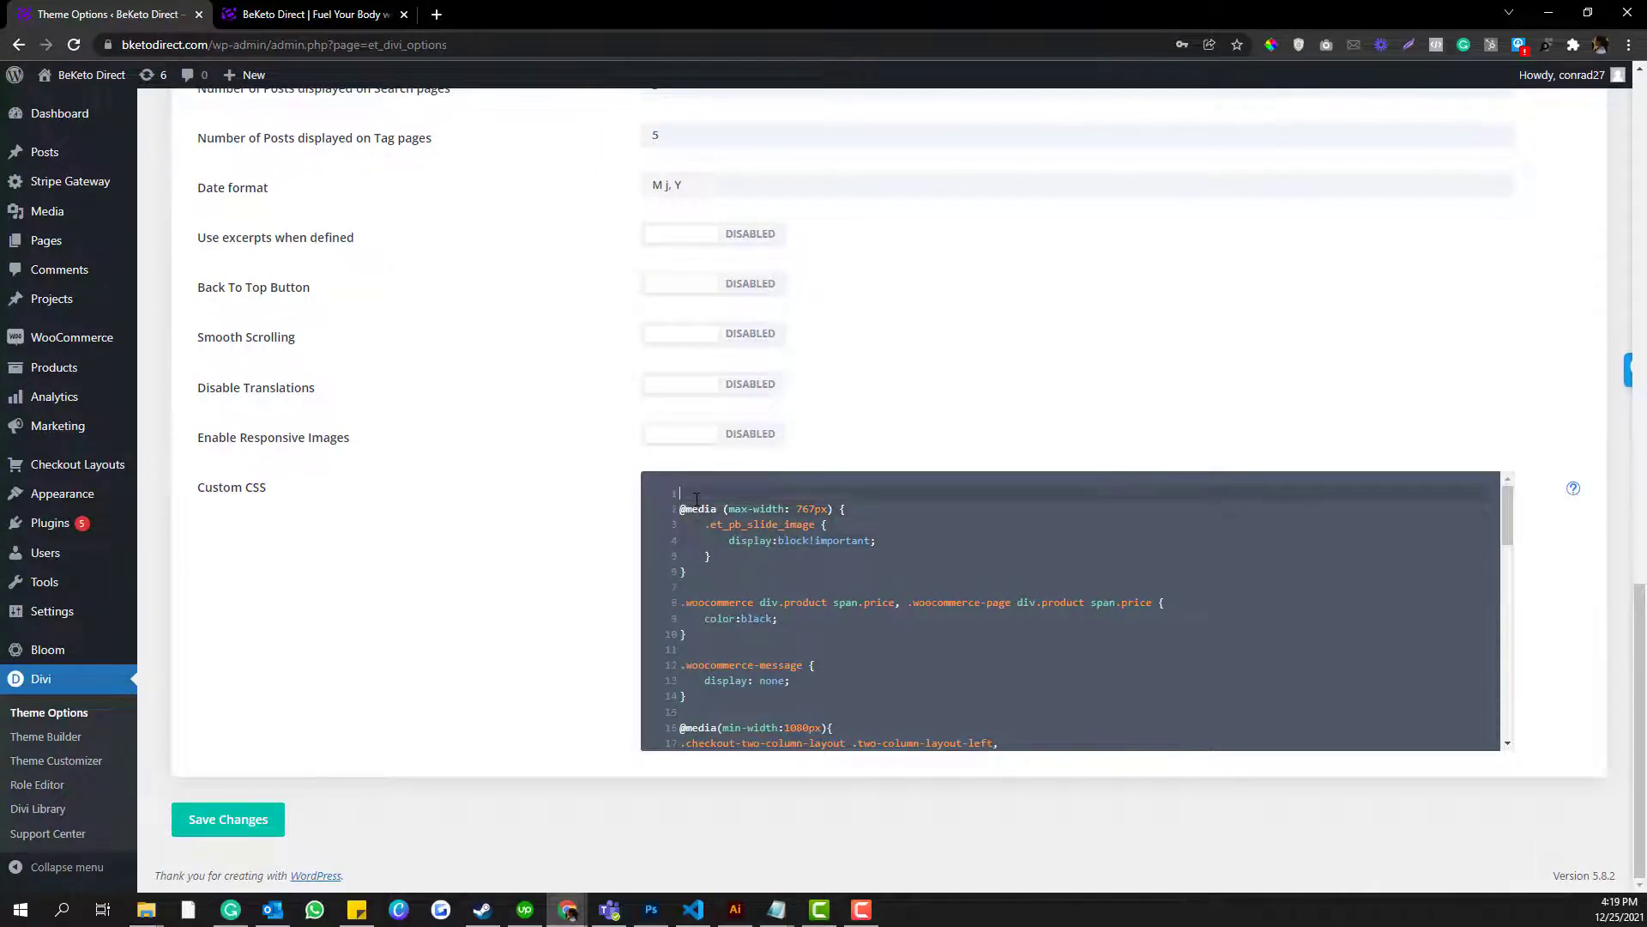
text(/*)
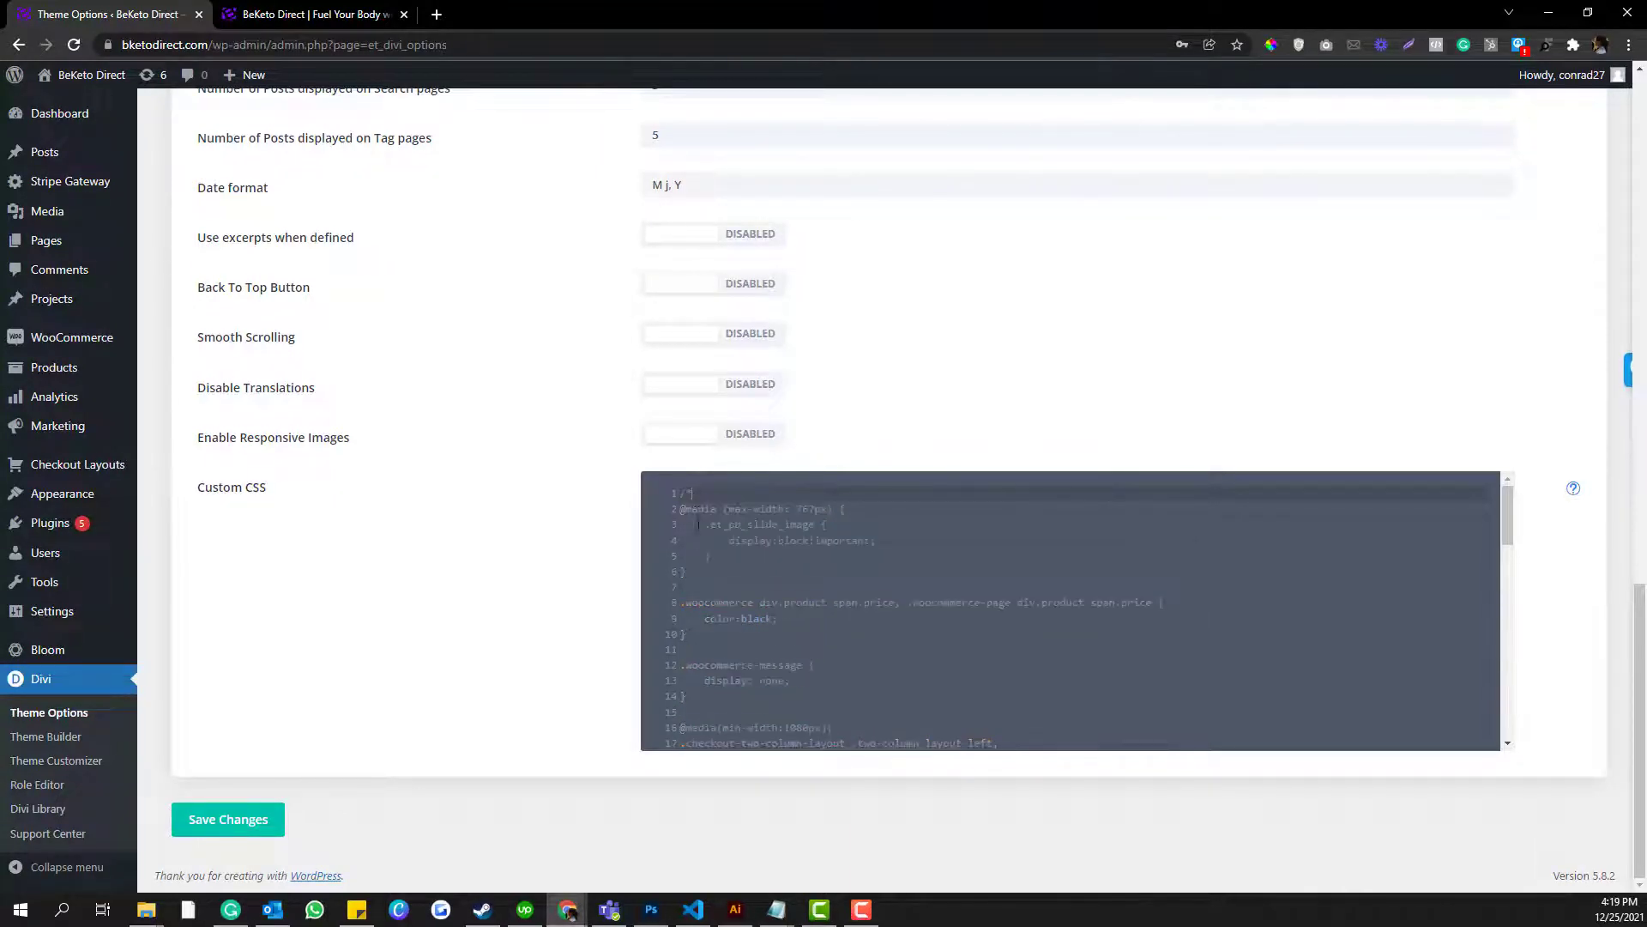
click(713, 573)
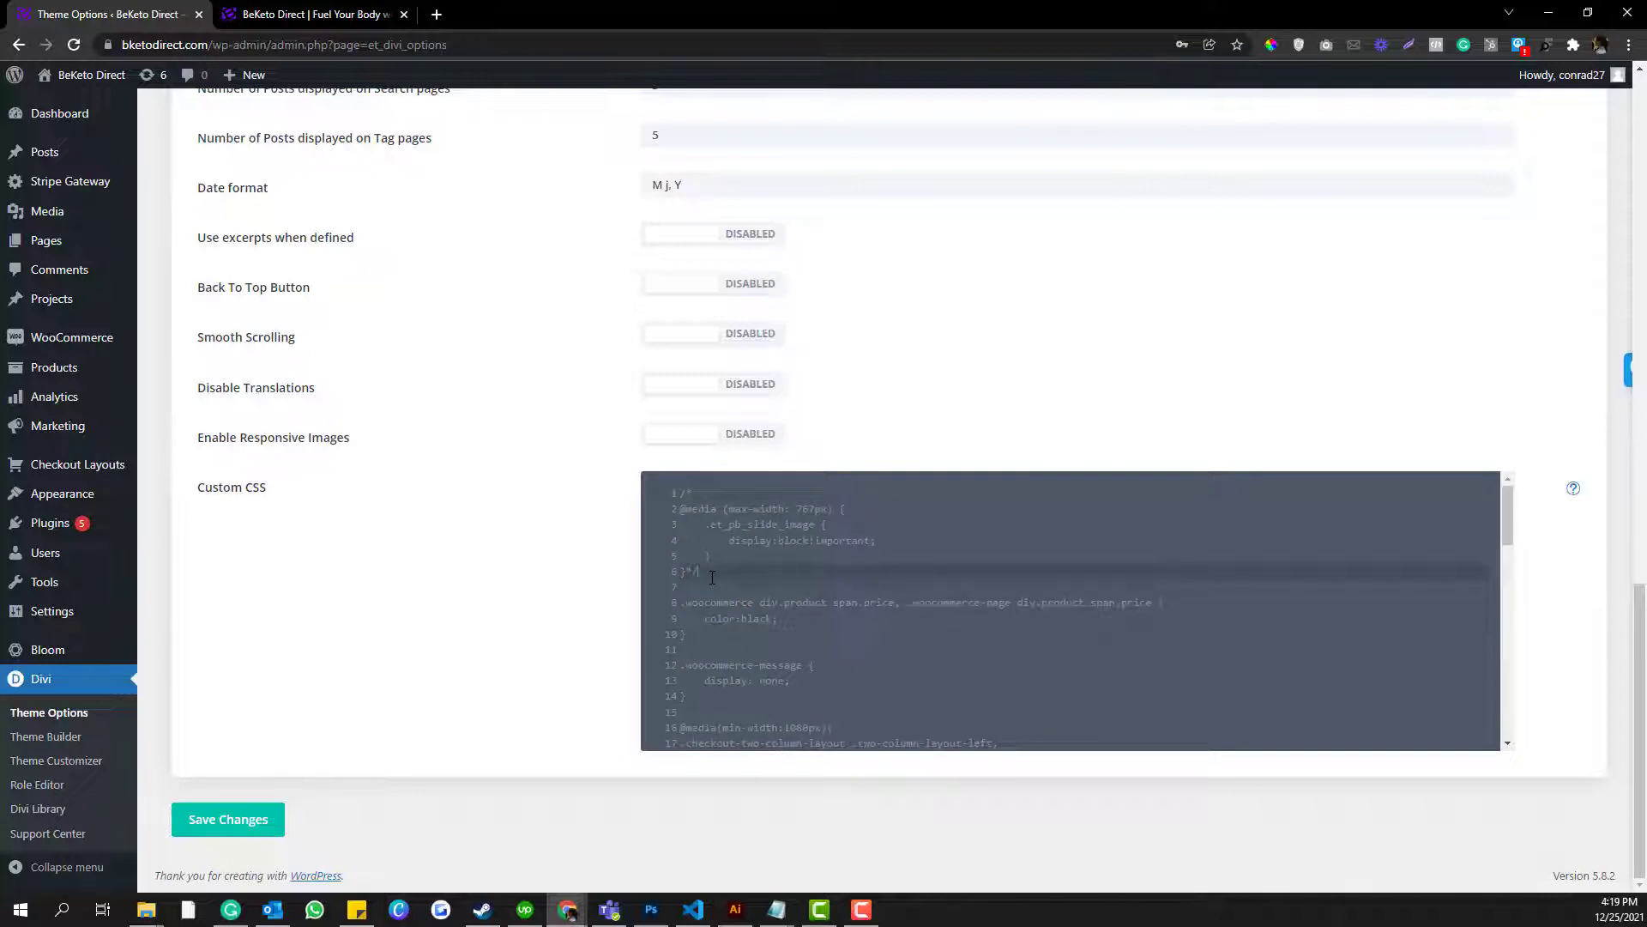
click(255, 811)
click(386, 13)
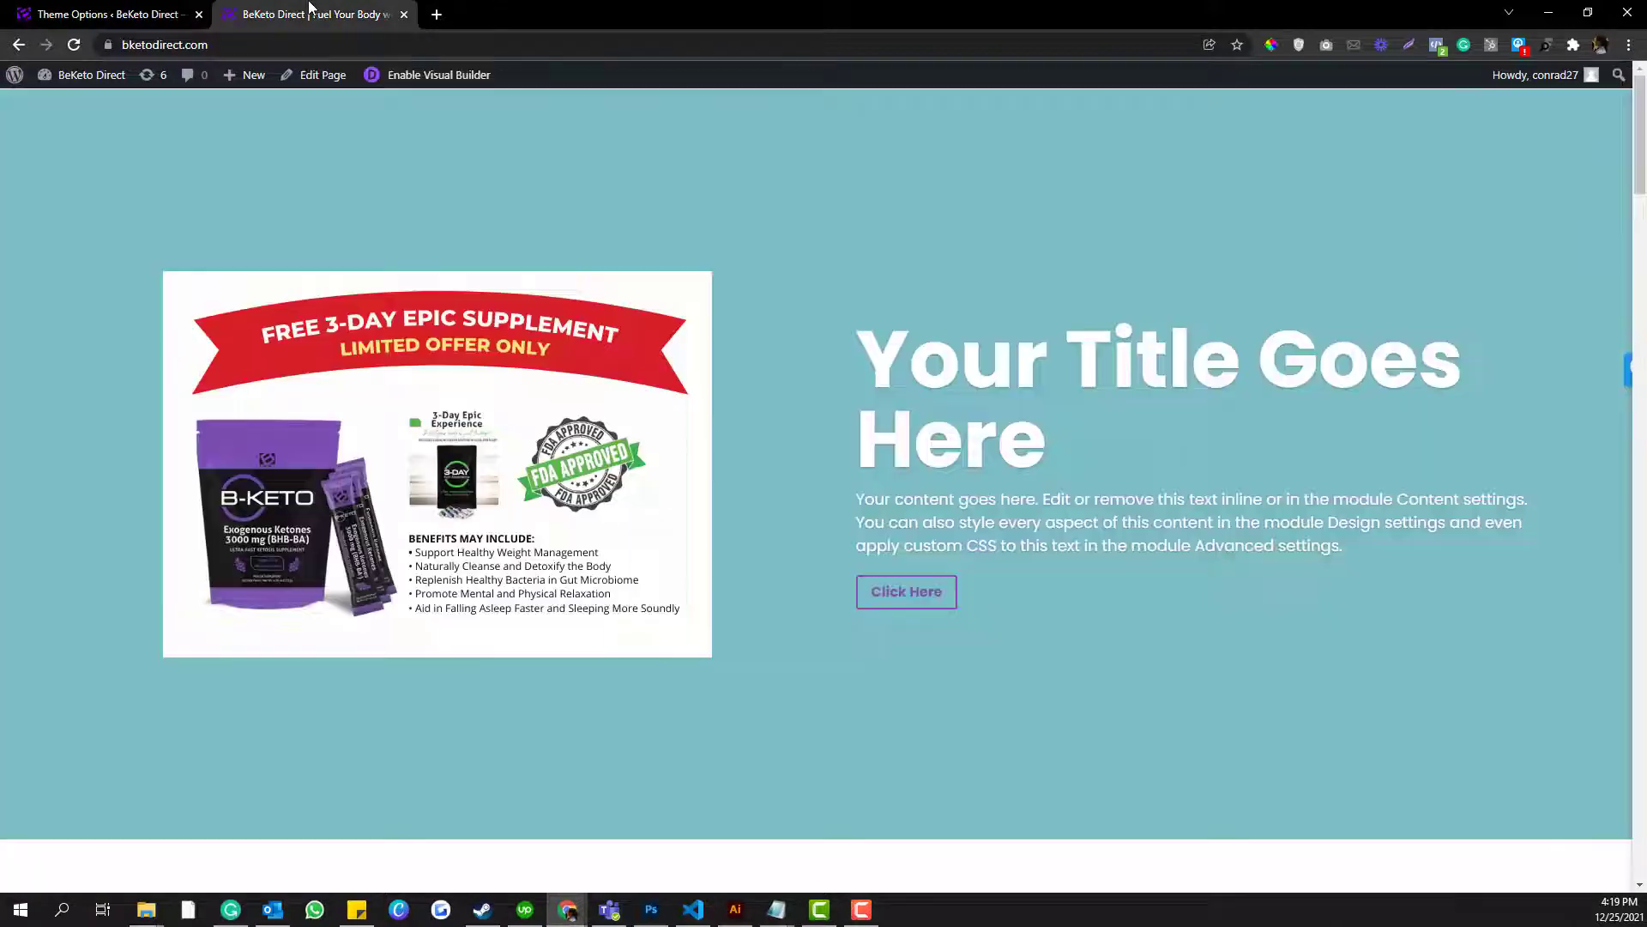
right_click(479, 202)
click(578, 471)
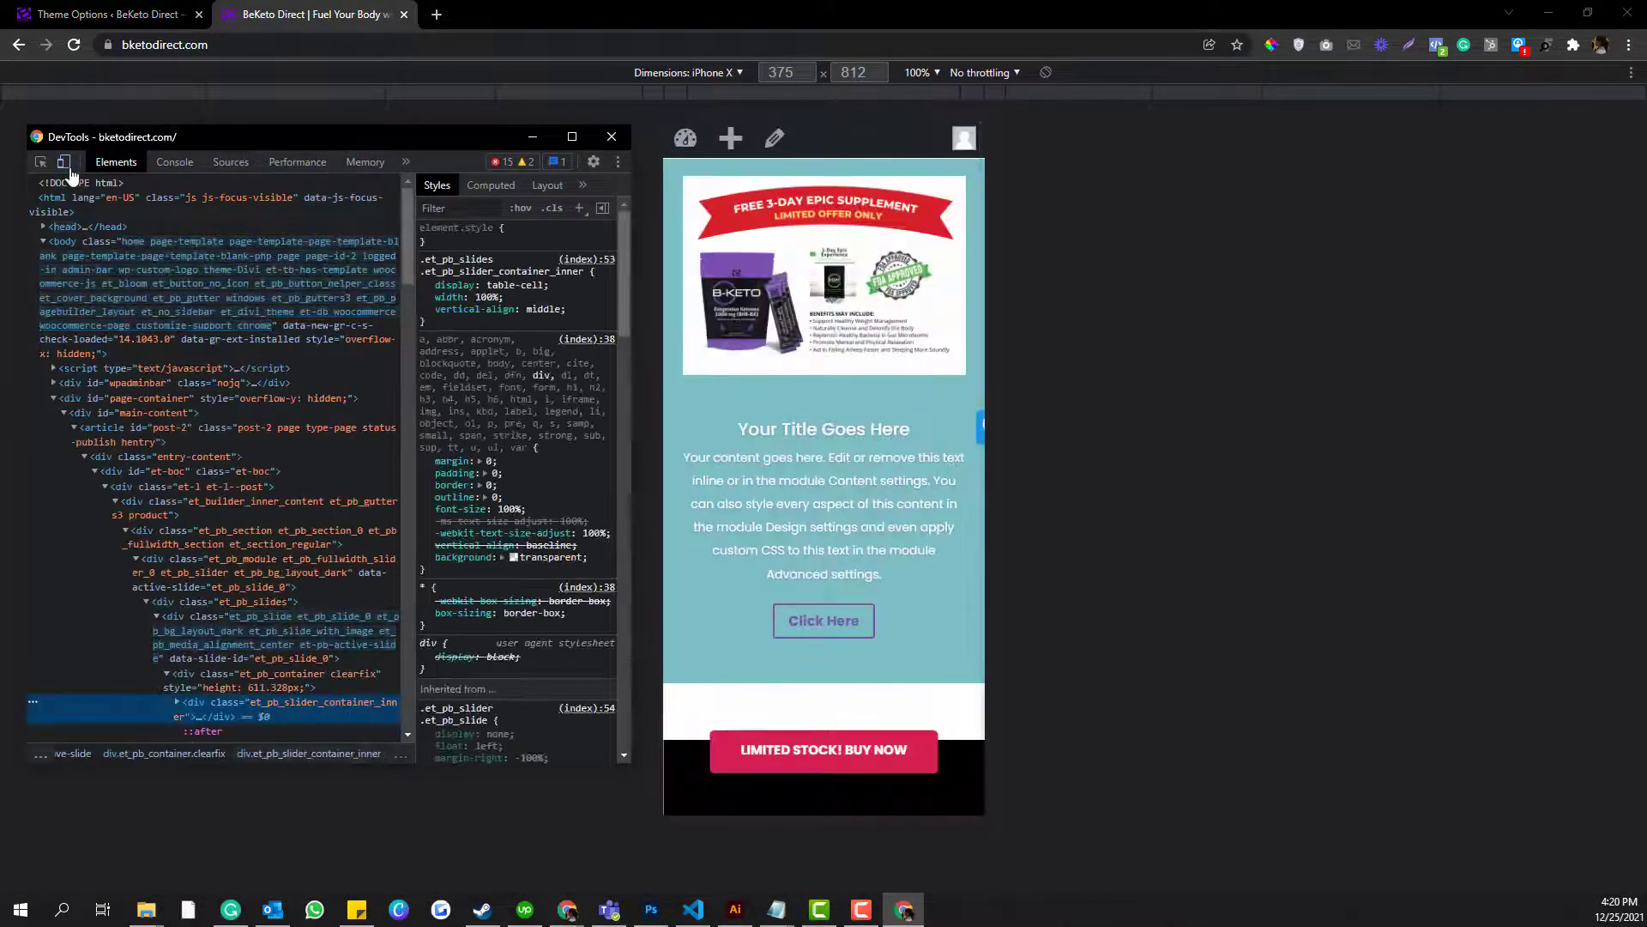
scroll(890, 373, down, 4)
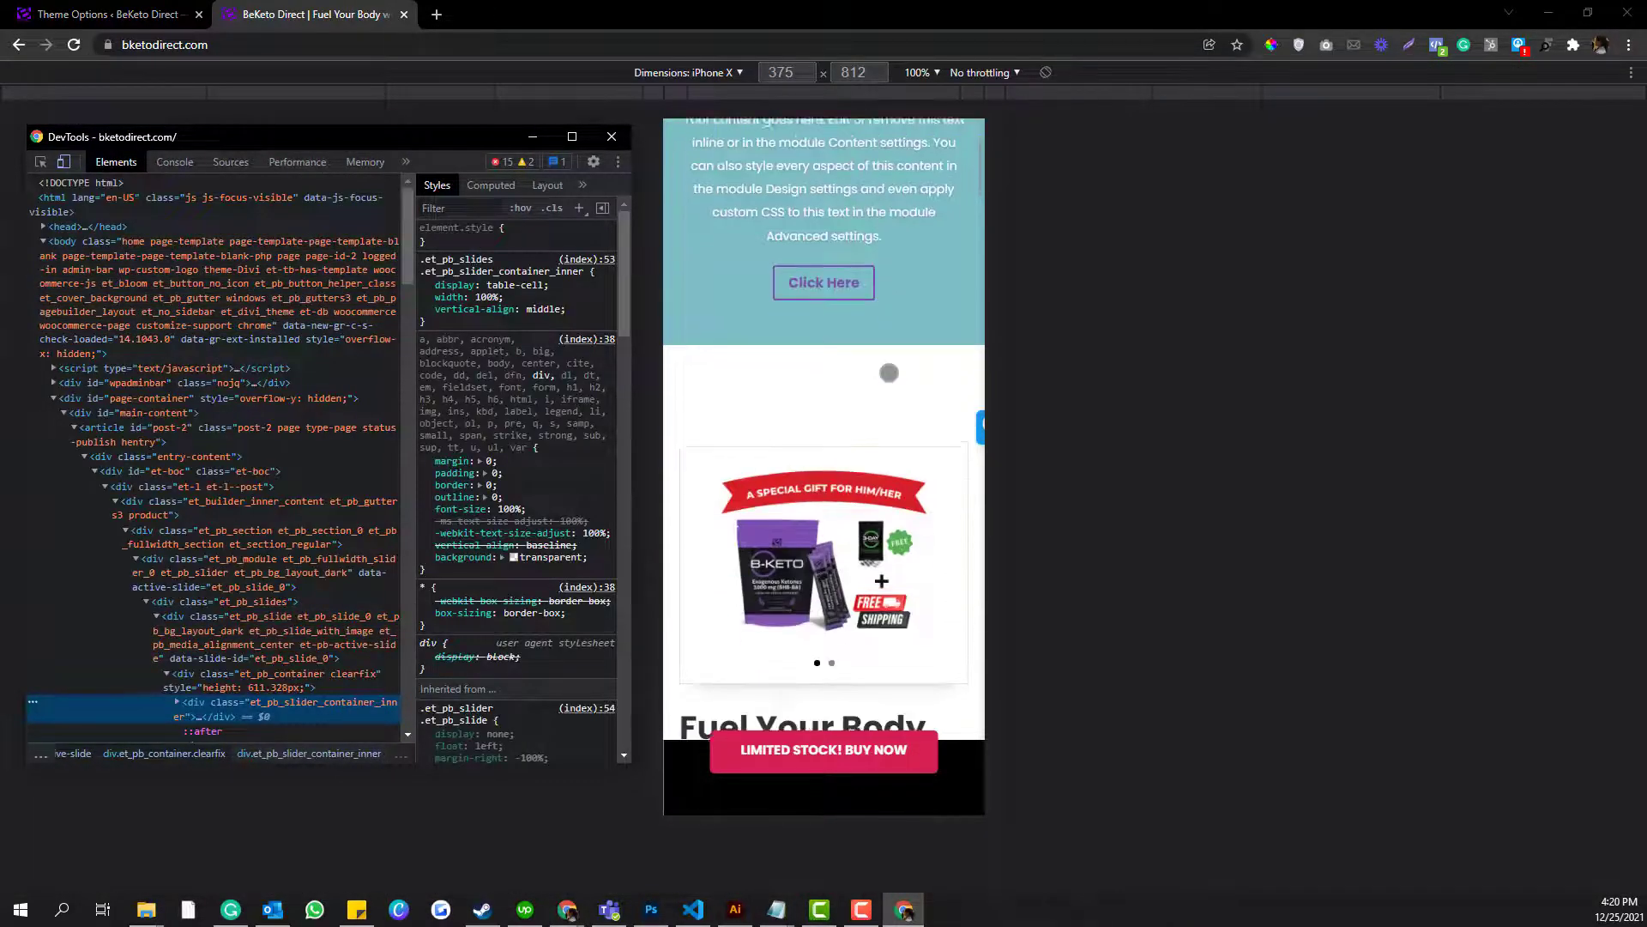
scroll(861, 371, up, 5)
scroll(795, 371, down, 1)
scroll(379, 378, down, 3)
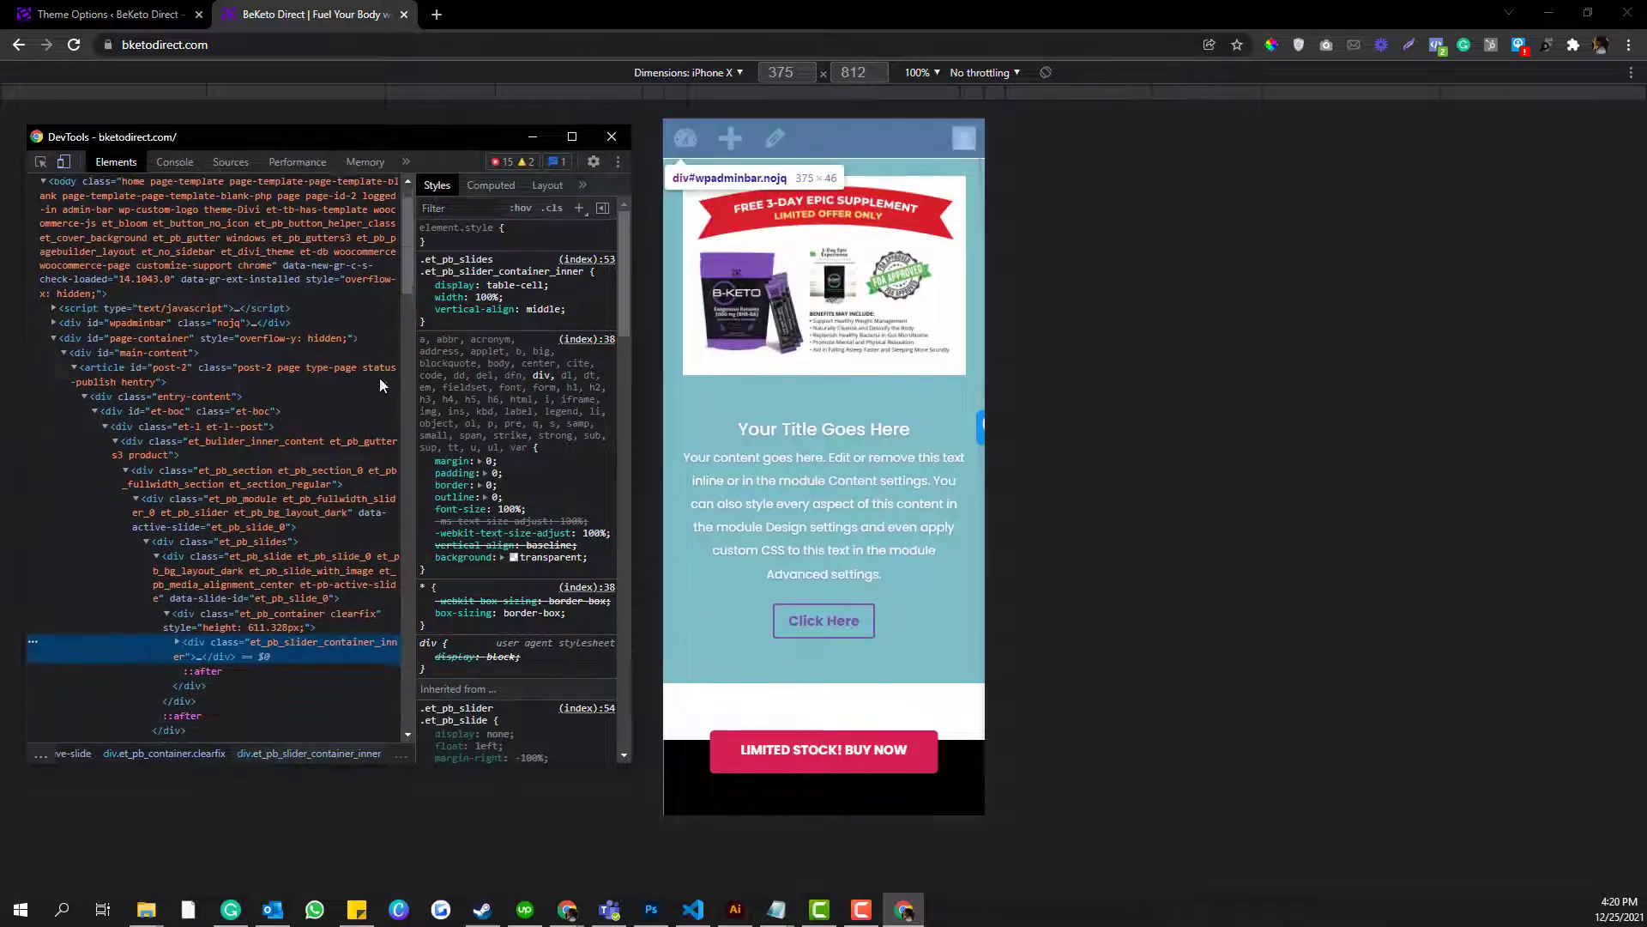
scroll(379, 377, up, 2)
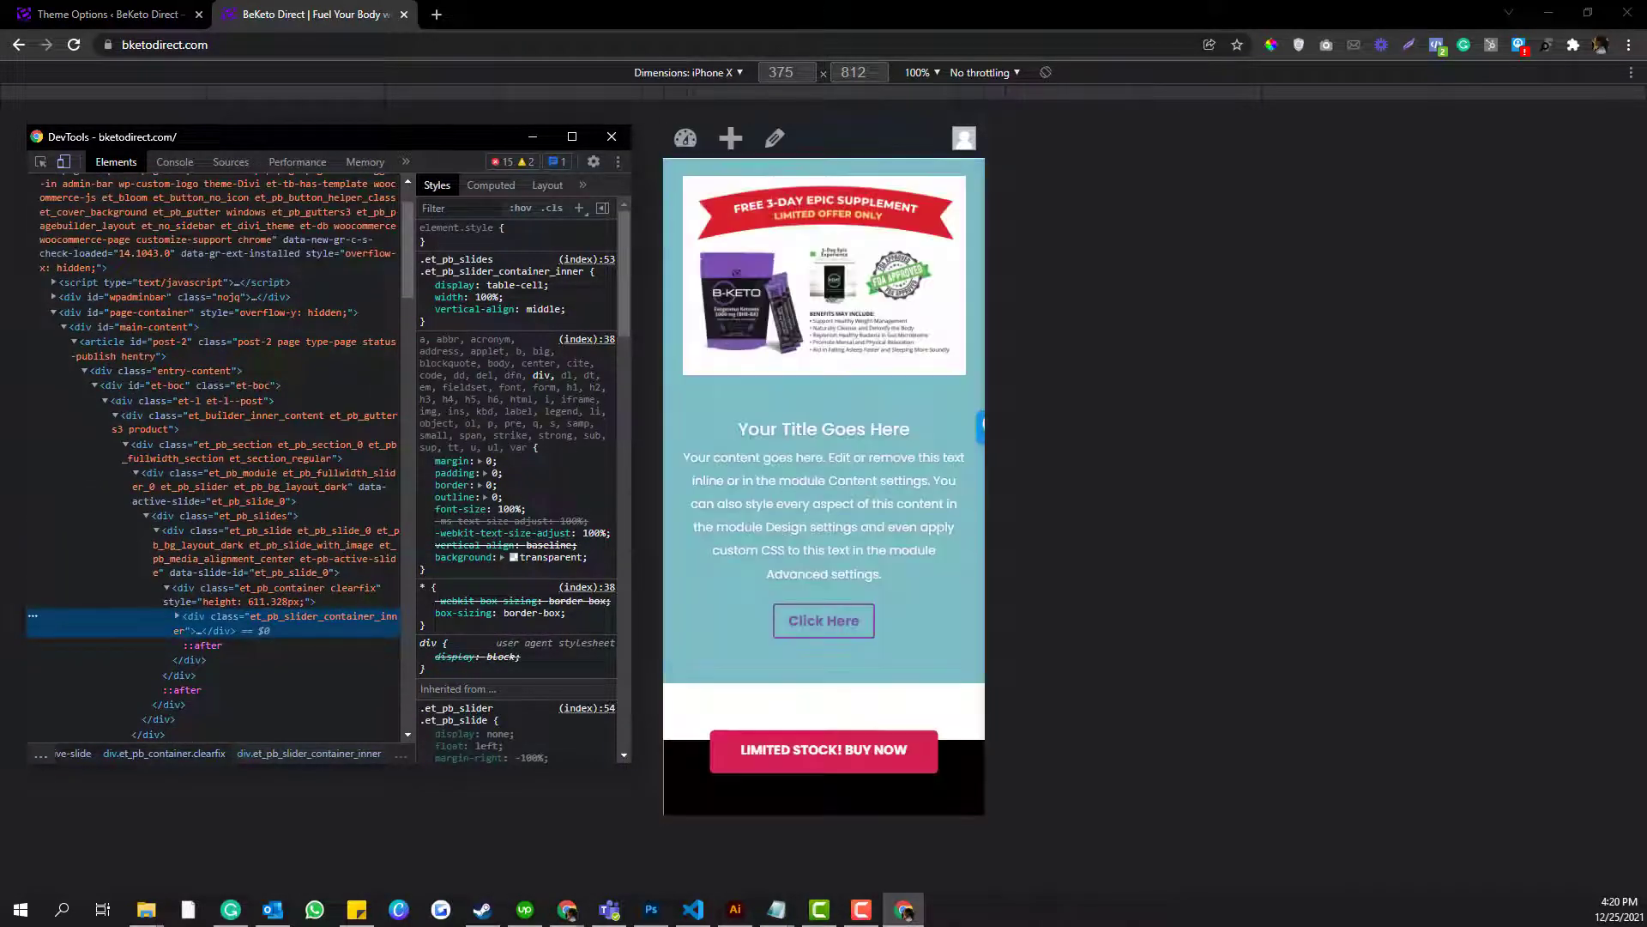
click(607, 137)
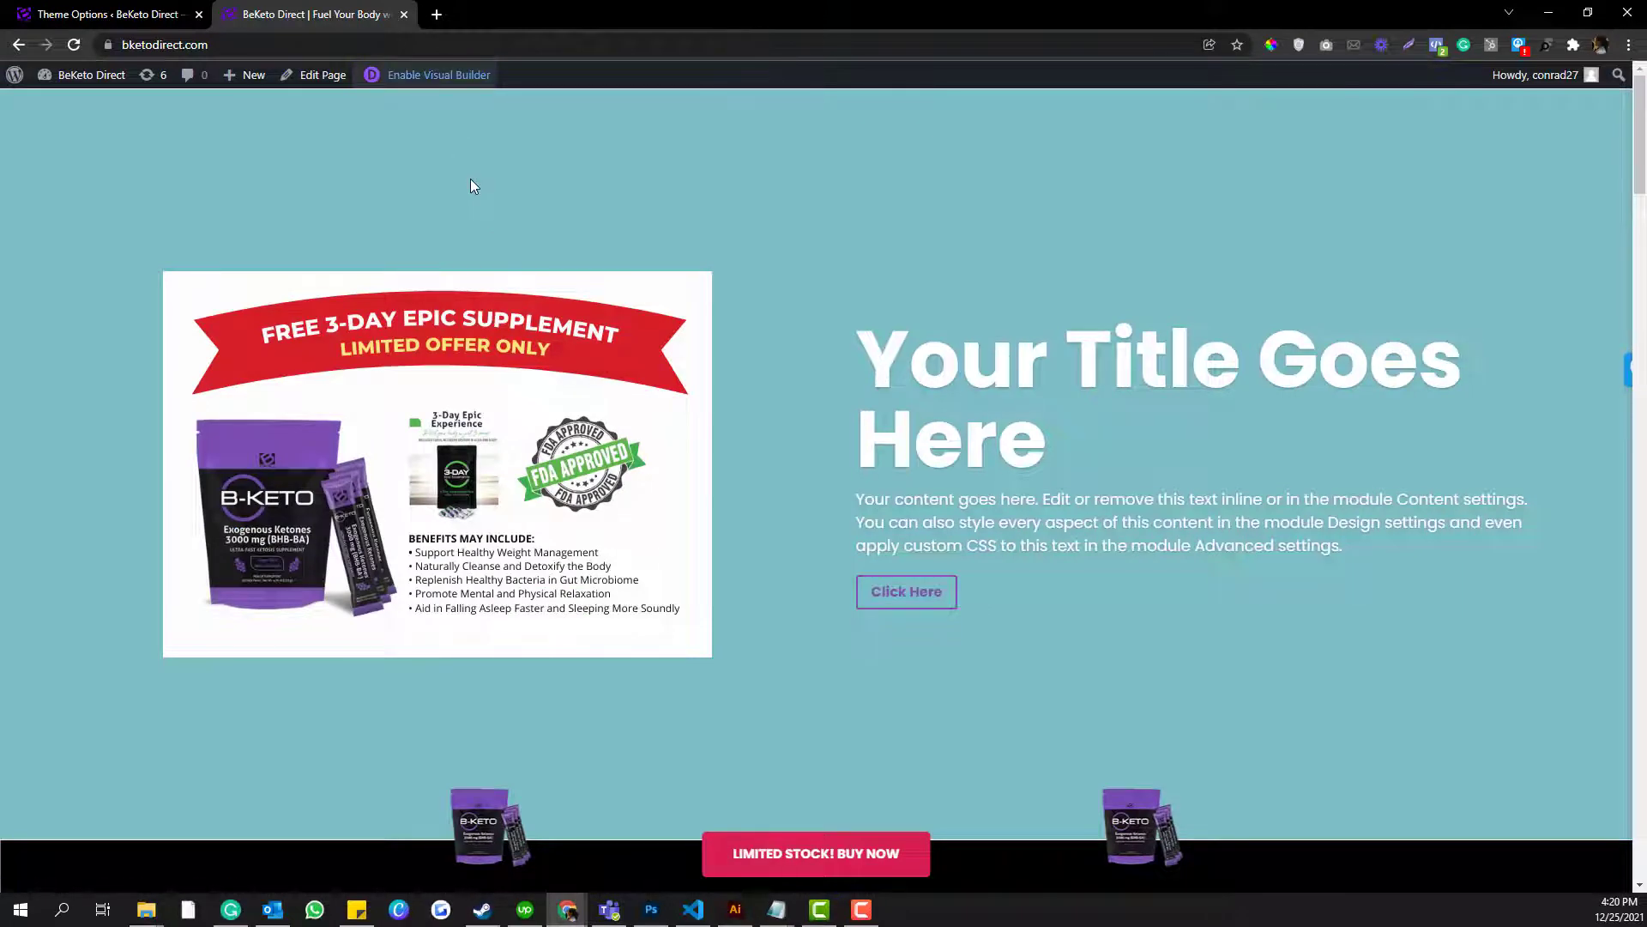
Enable the Visual Builder and open the hero slider's Advanced > Visibility options.
click(446, 77)
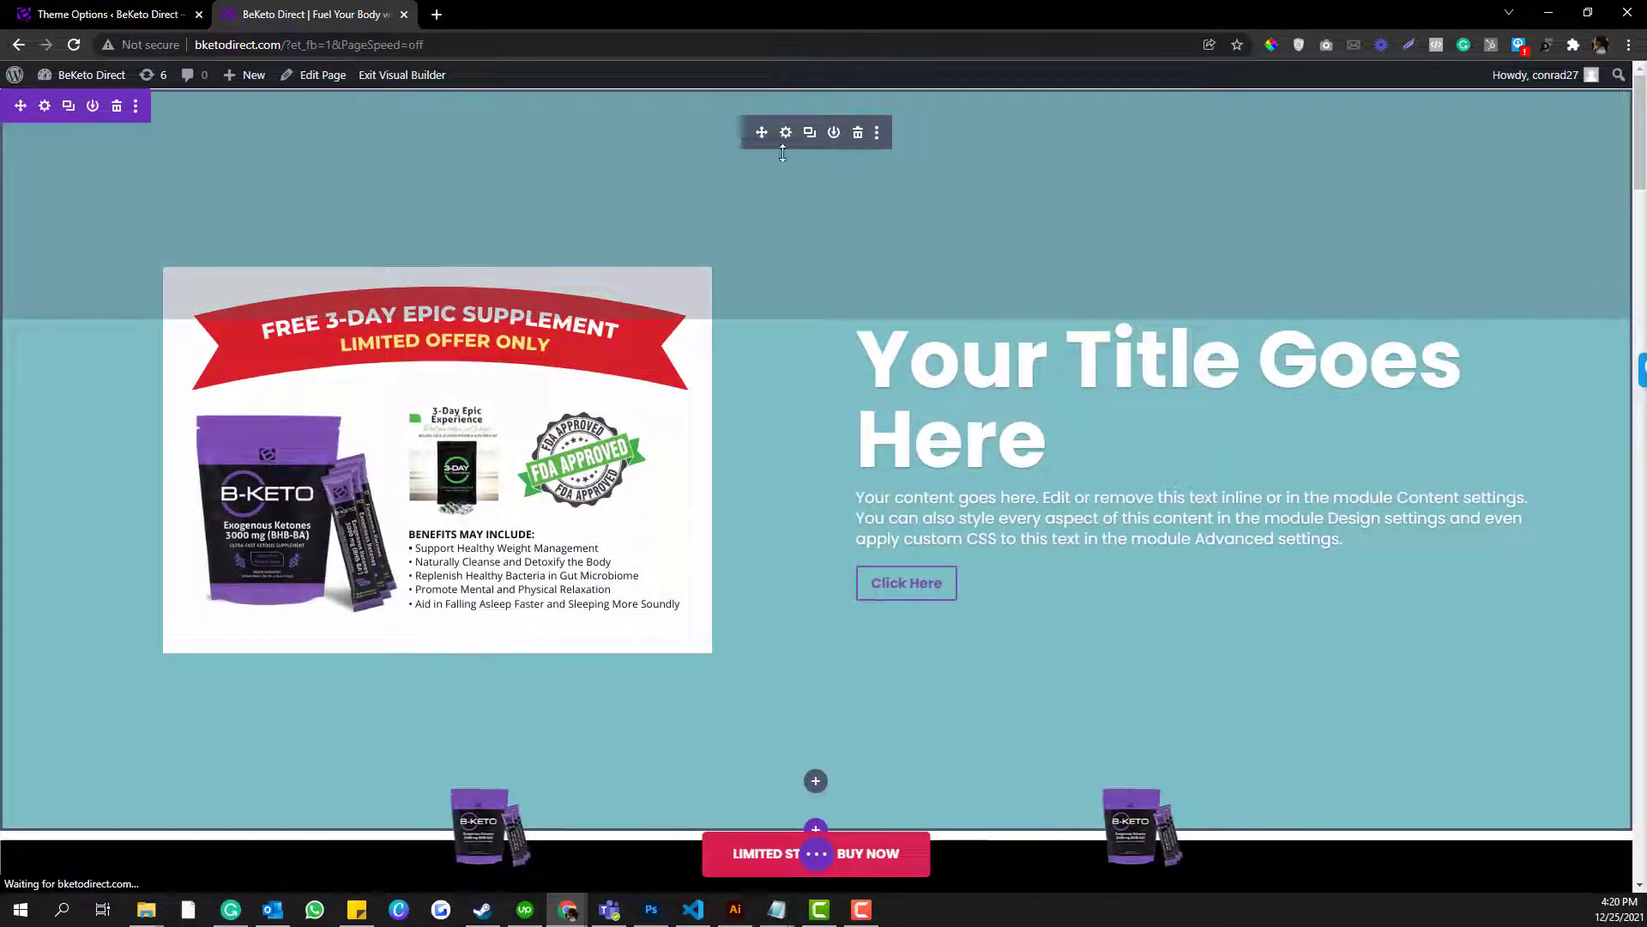
click(785, 132)
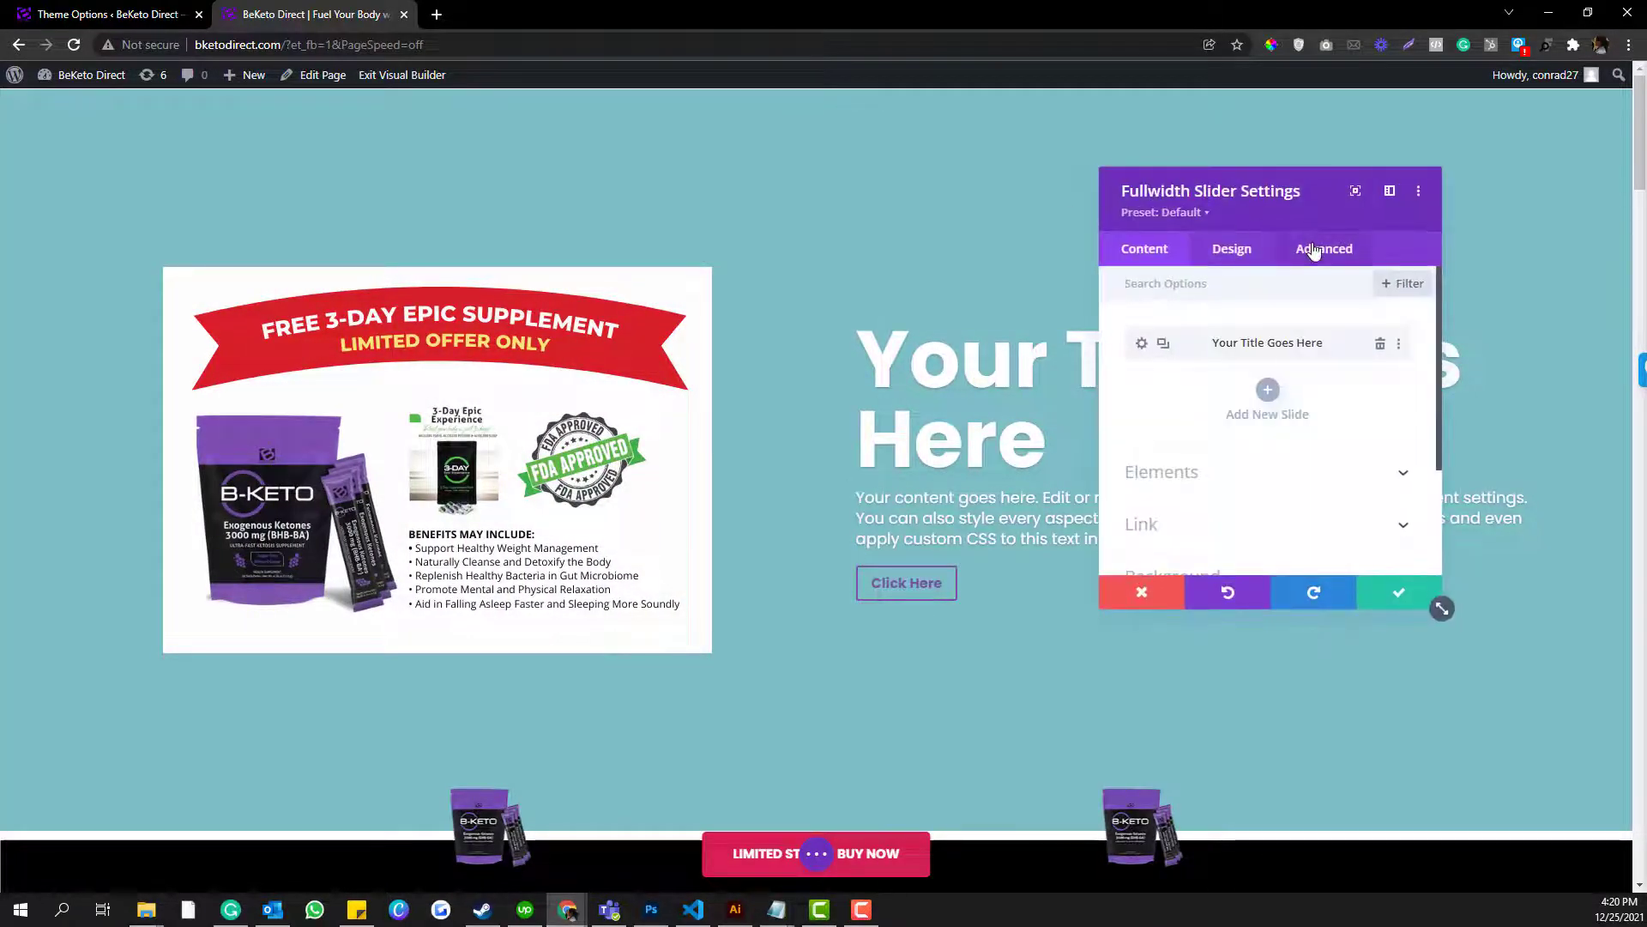
click(1313, 249)
scroll(1272, 425, down, 1)
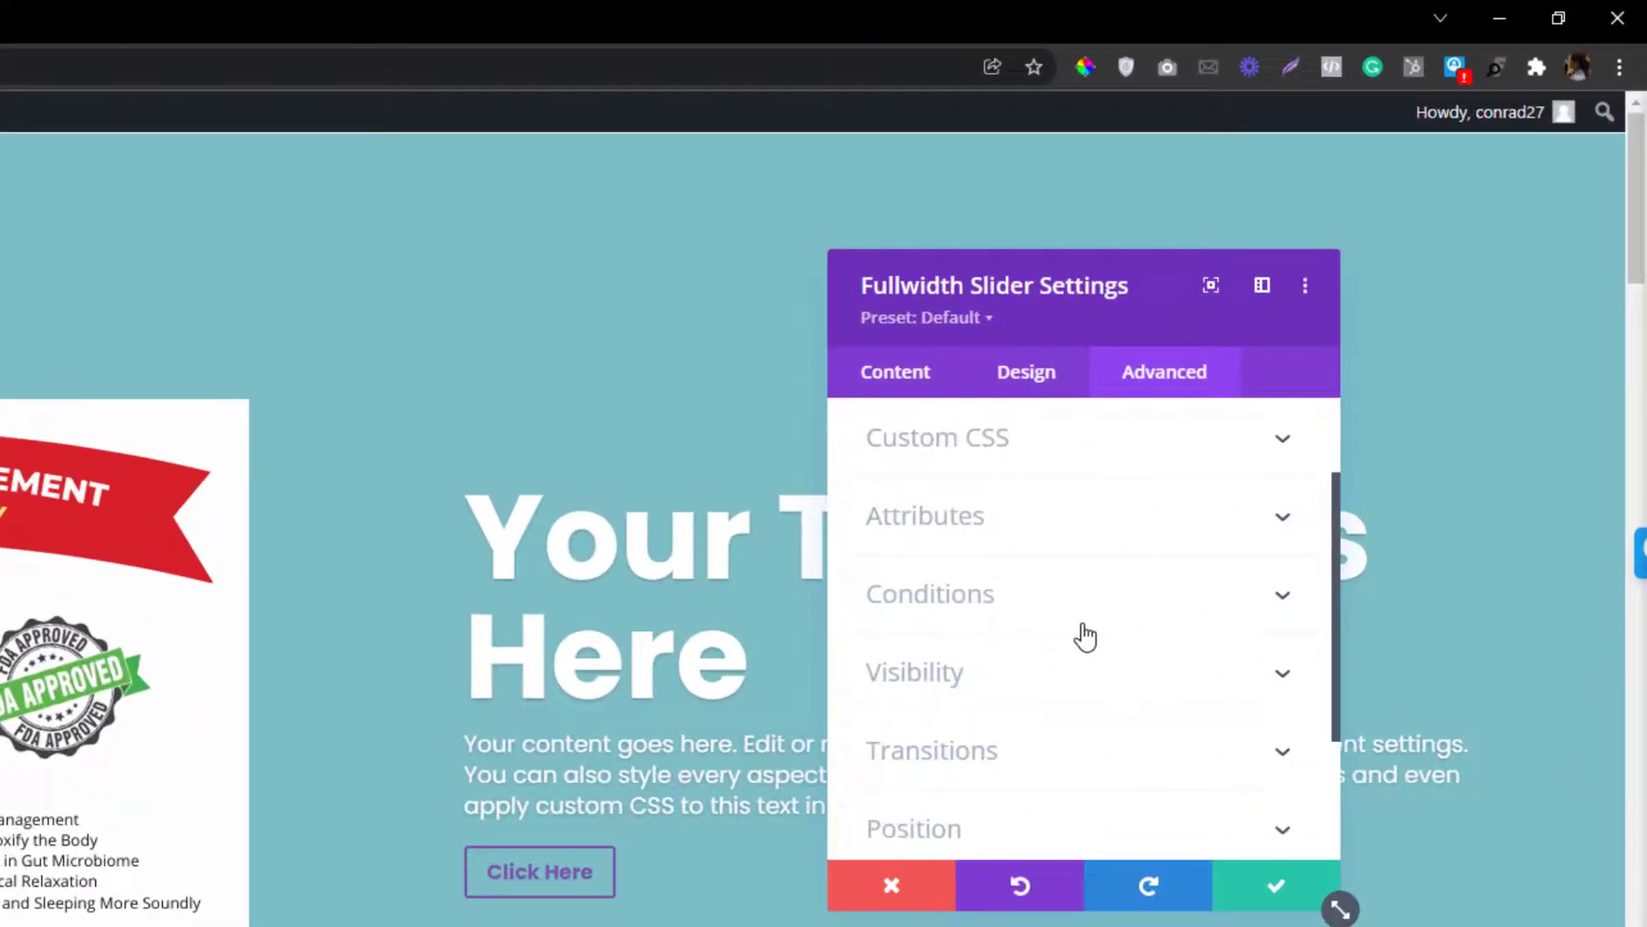
click(1034, 699)
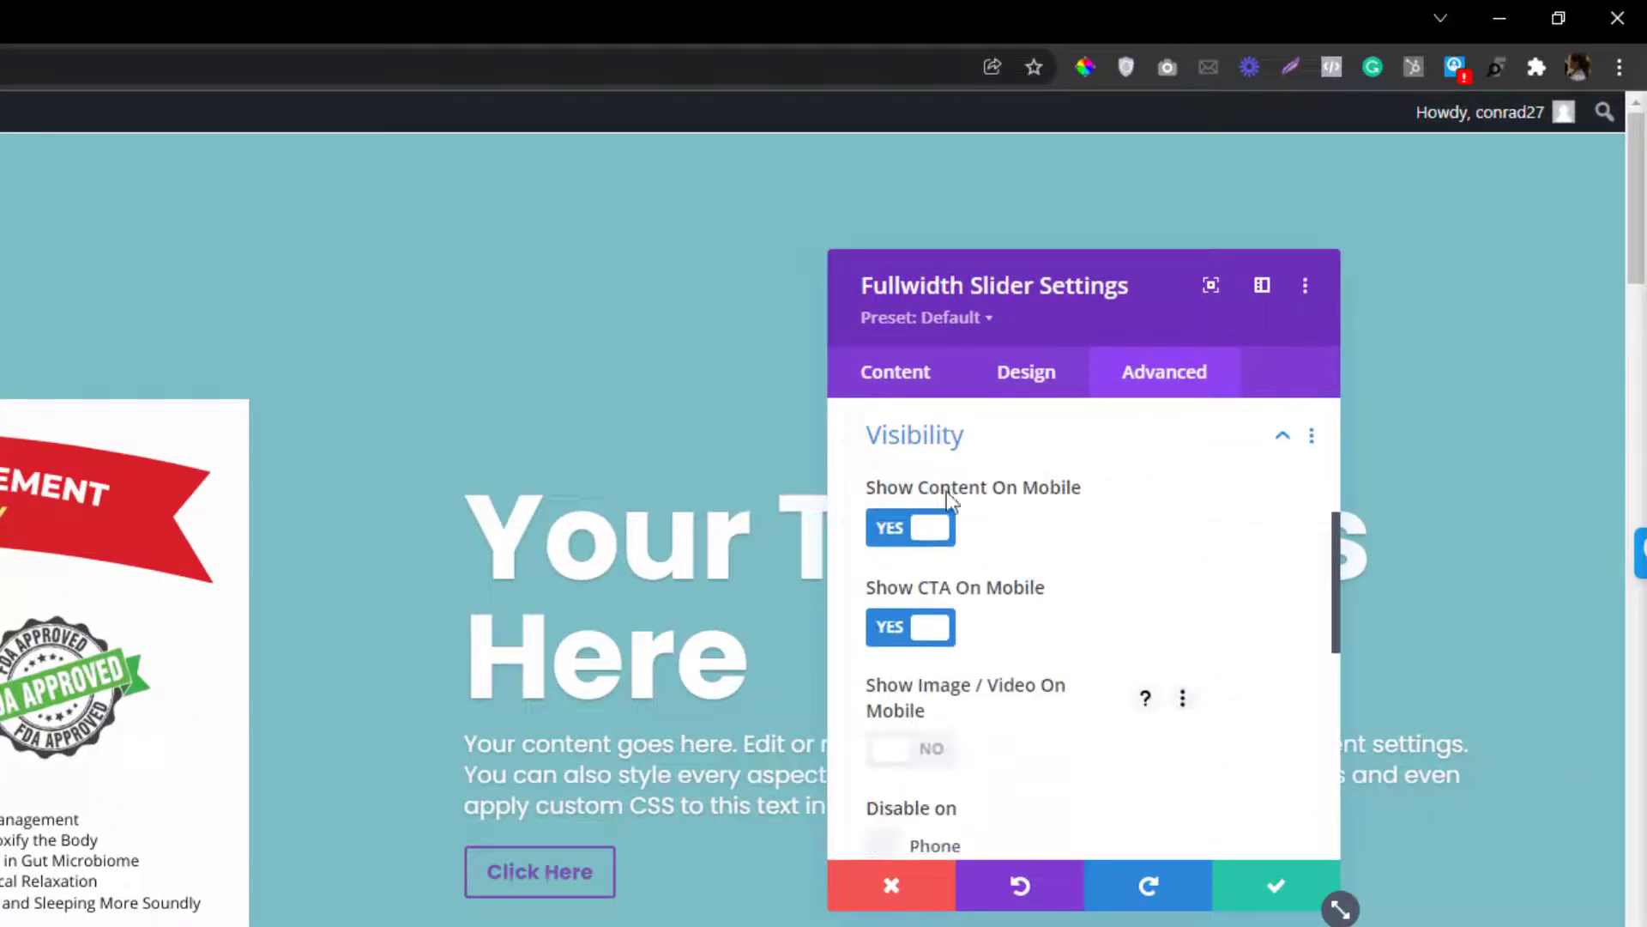
Set the slider to show content, hide the image and hide the CTA on mobile, then apply.
click(899, 534)
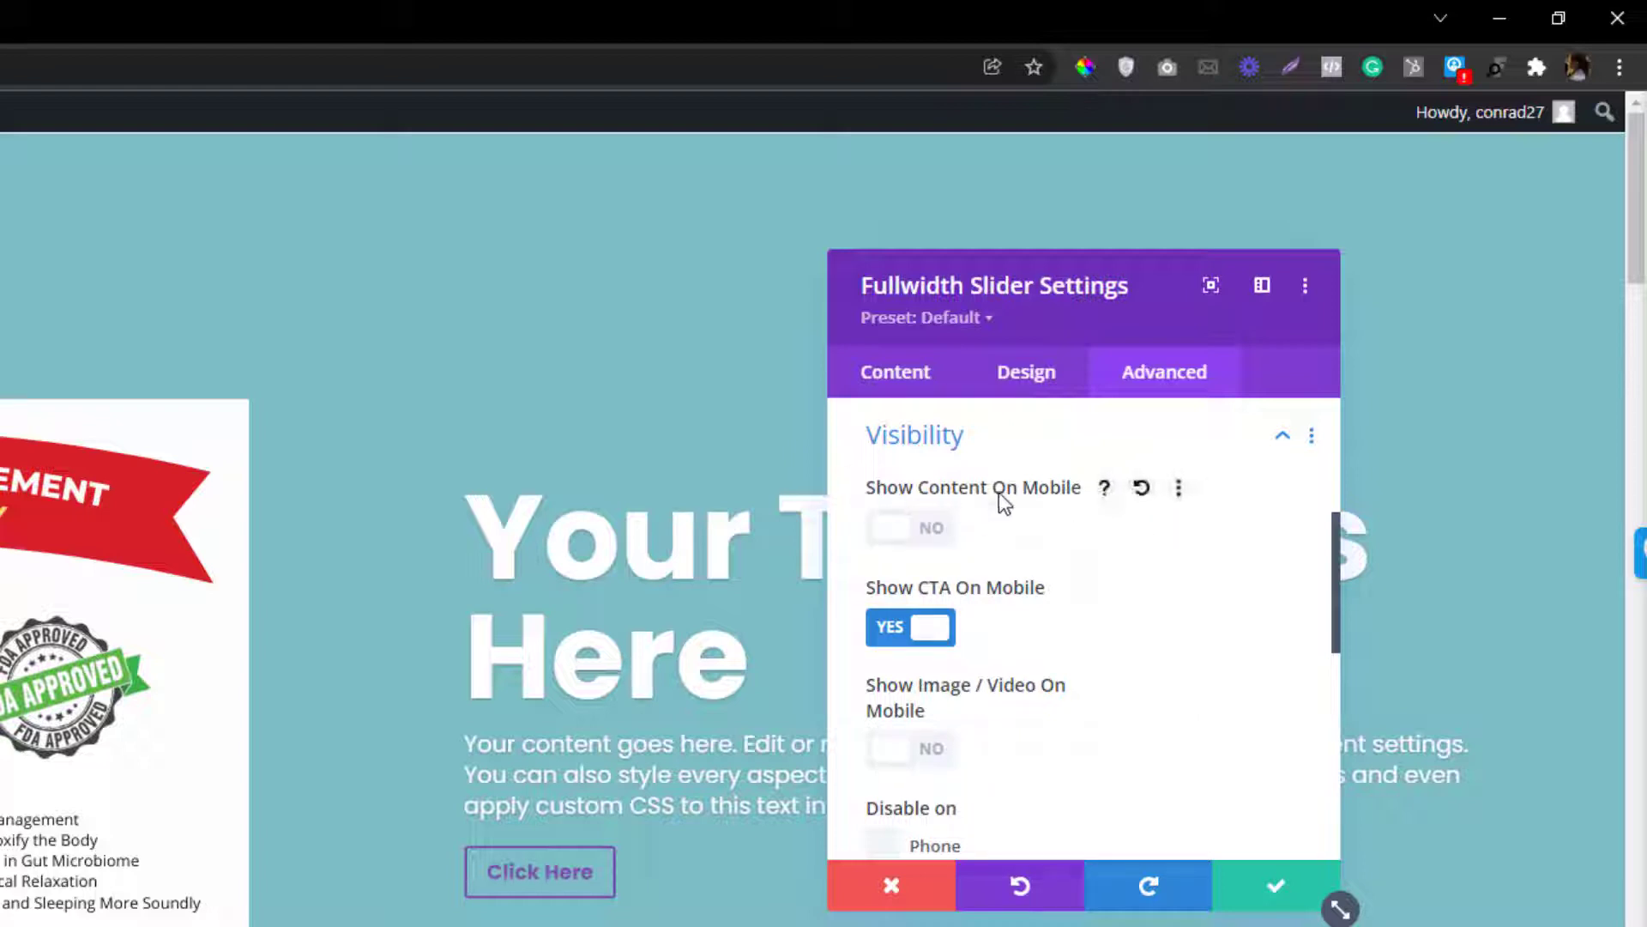
scroll(932, 664, down, 3)
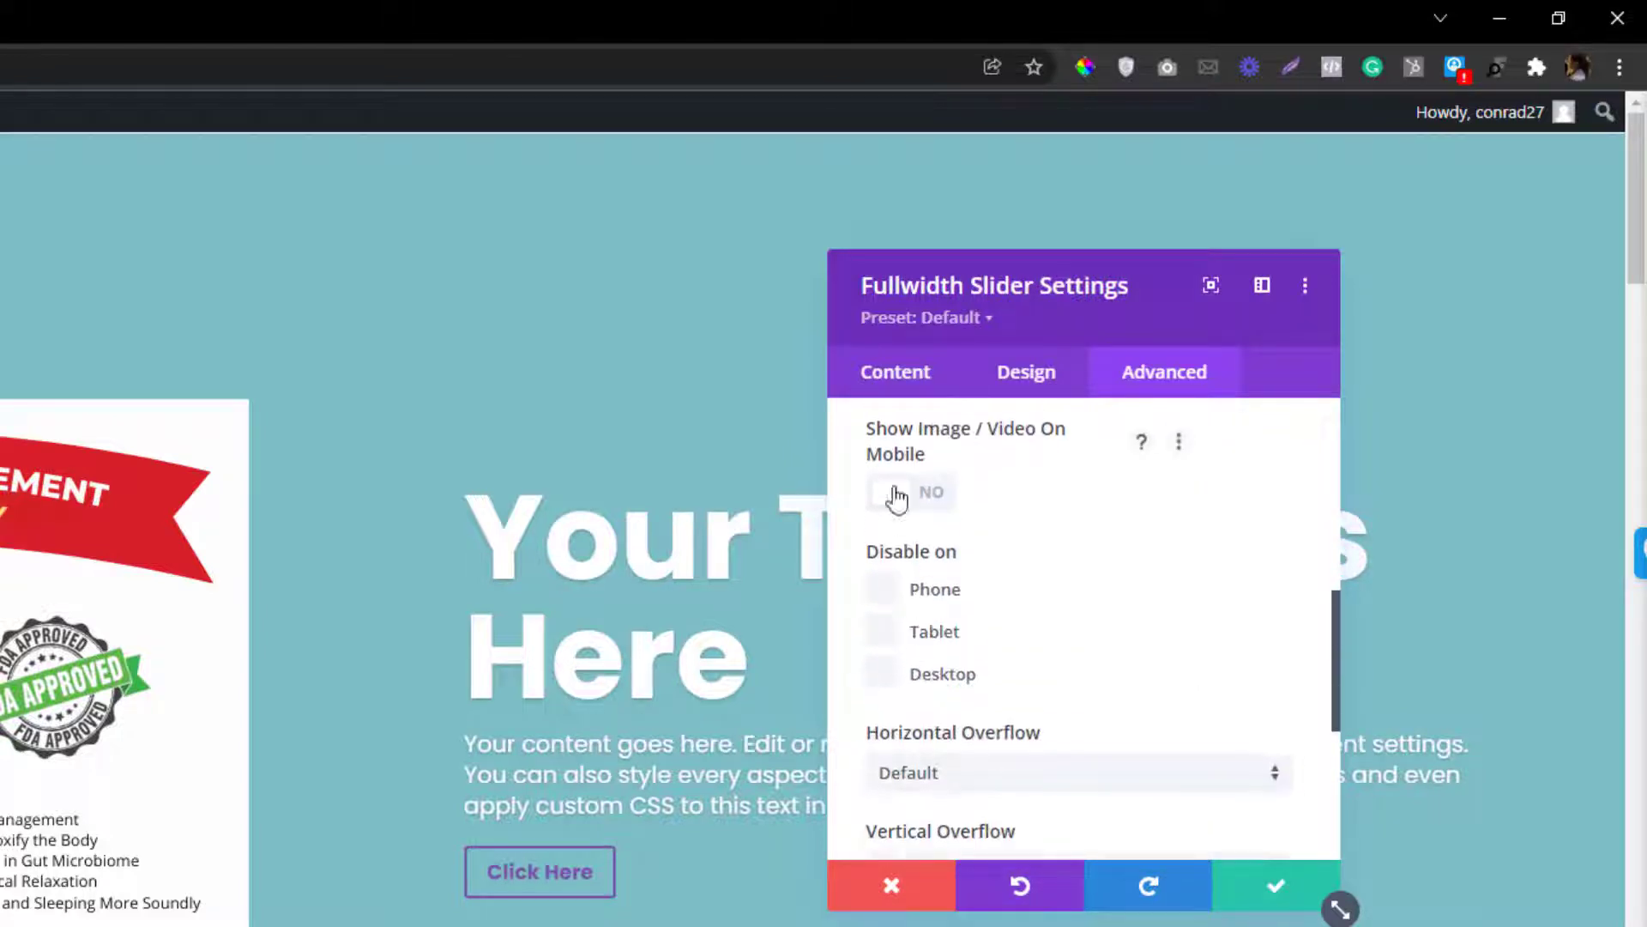
scroll(912, 538, up, 2)
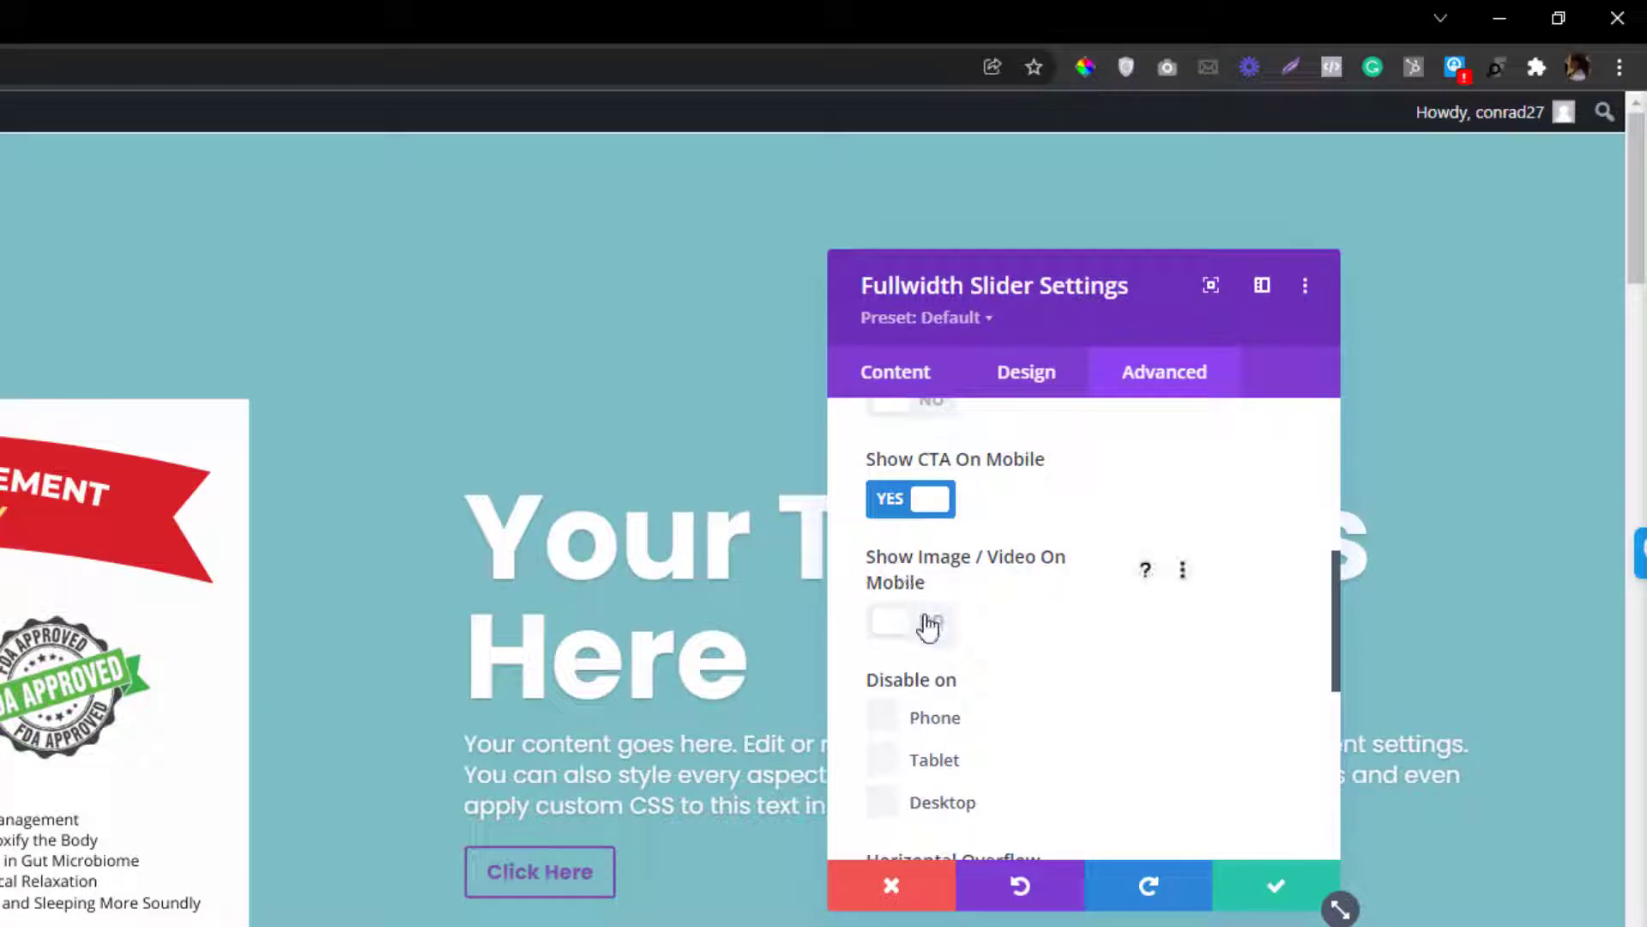
click(930, 620)
click(918, 620)
click(877, 497)
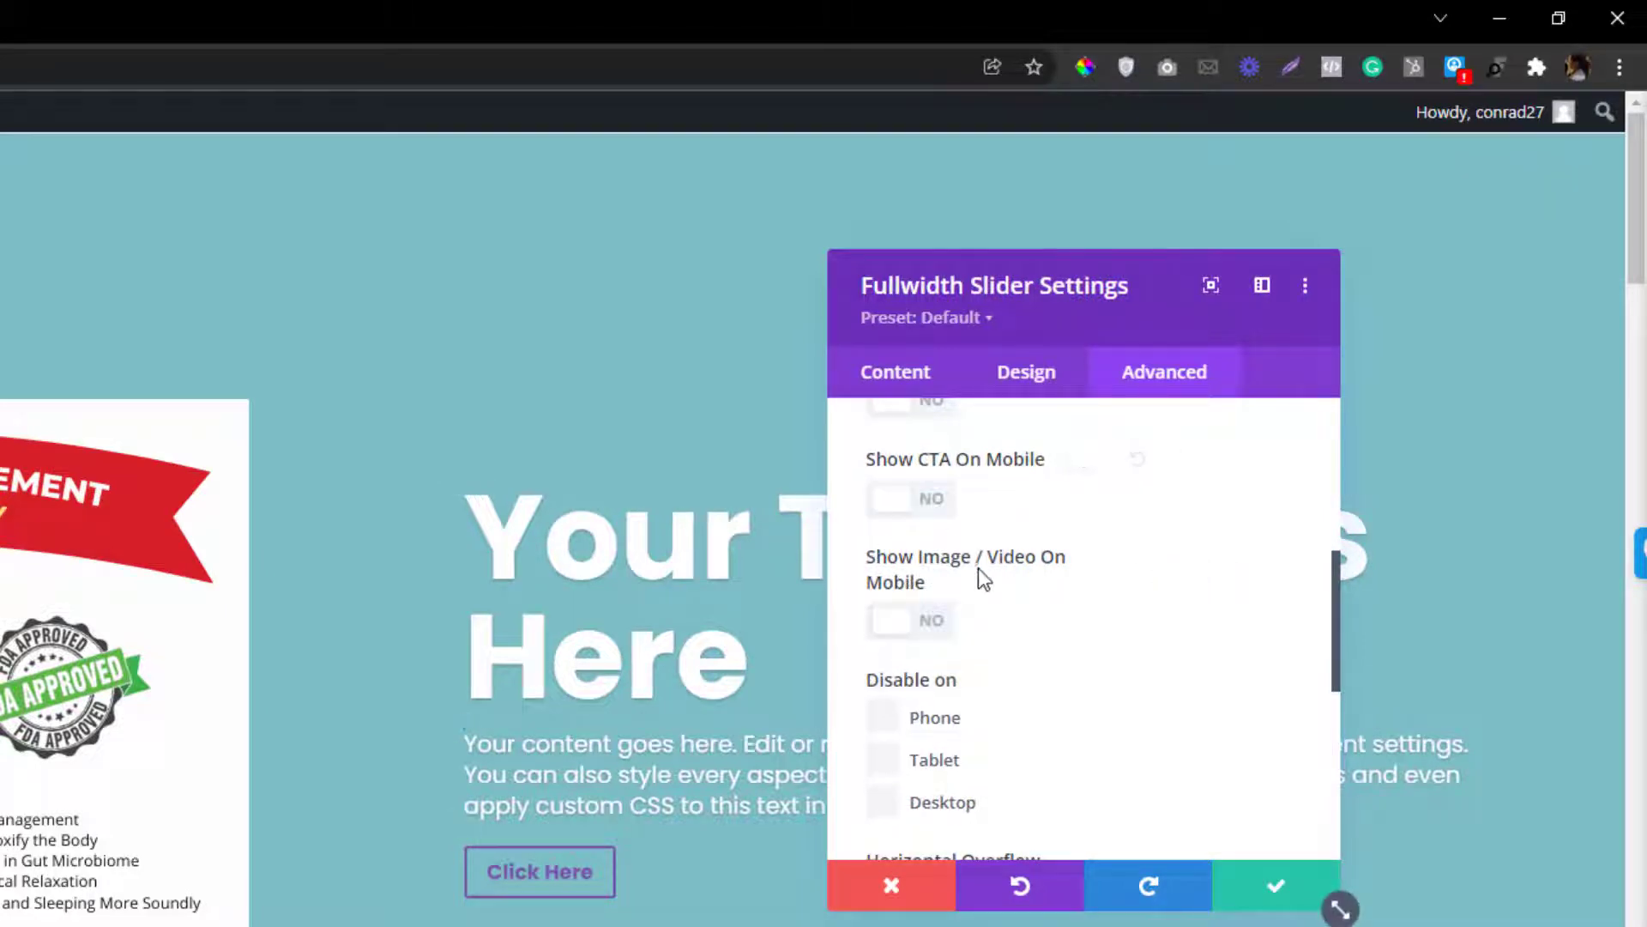
scroll(933, 481, up, 2)
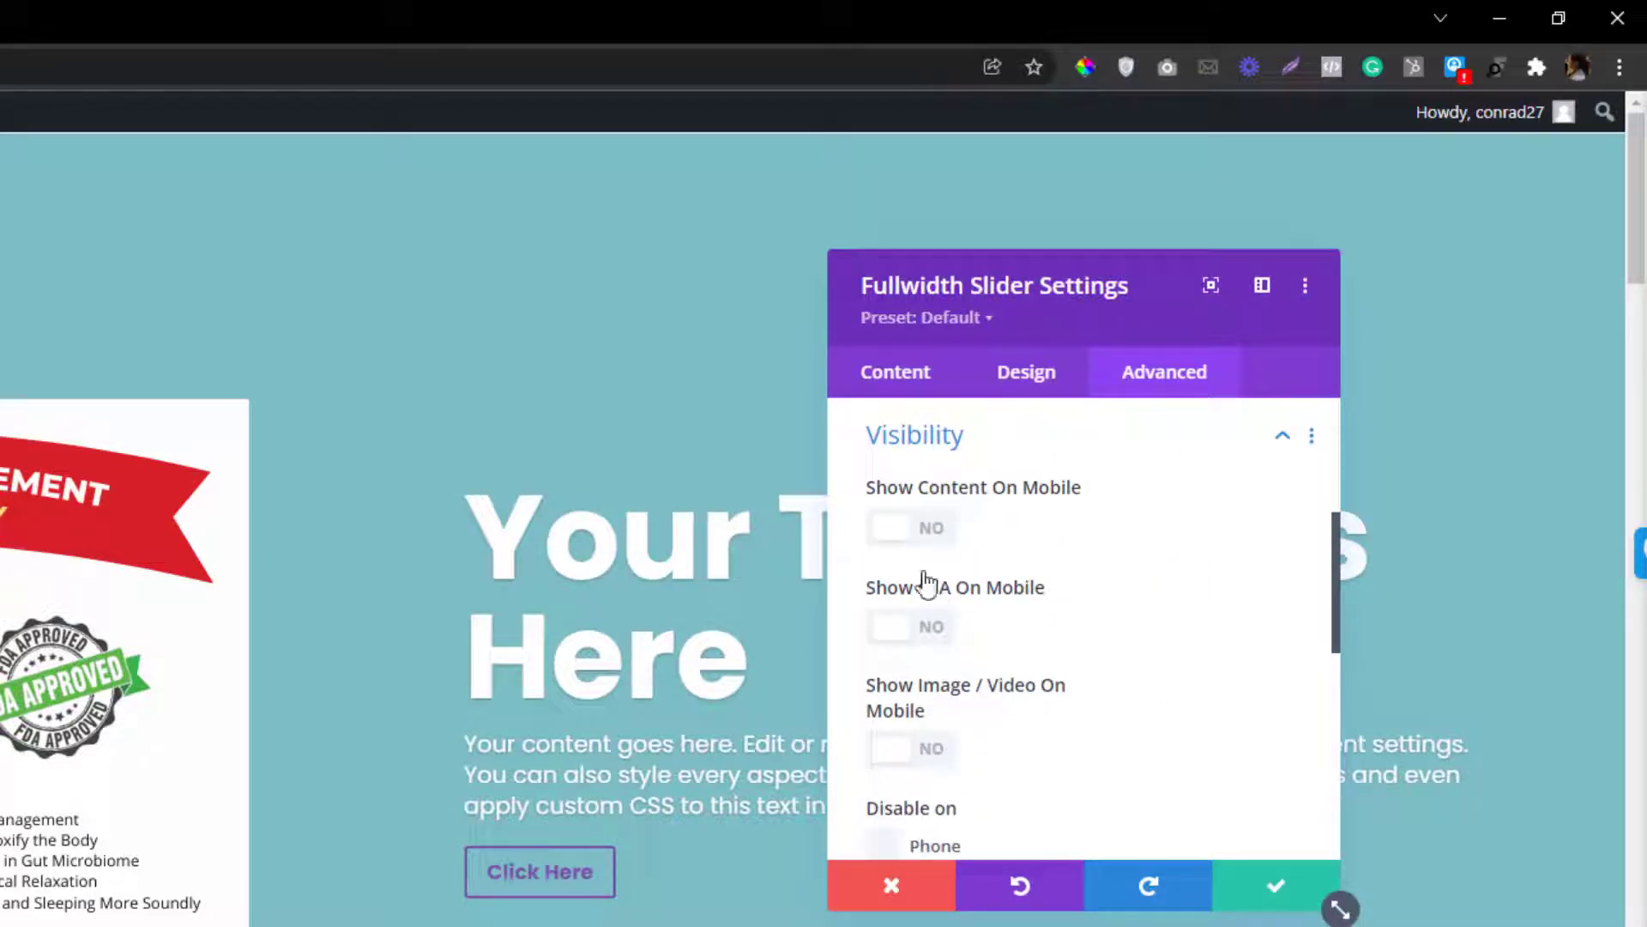
scroll(996, 666, down, 1)
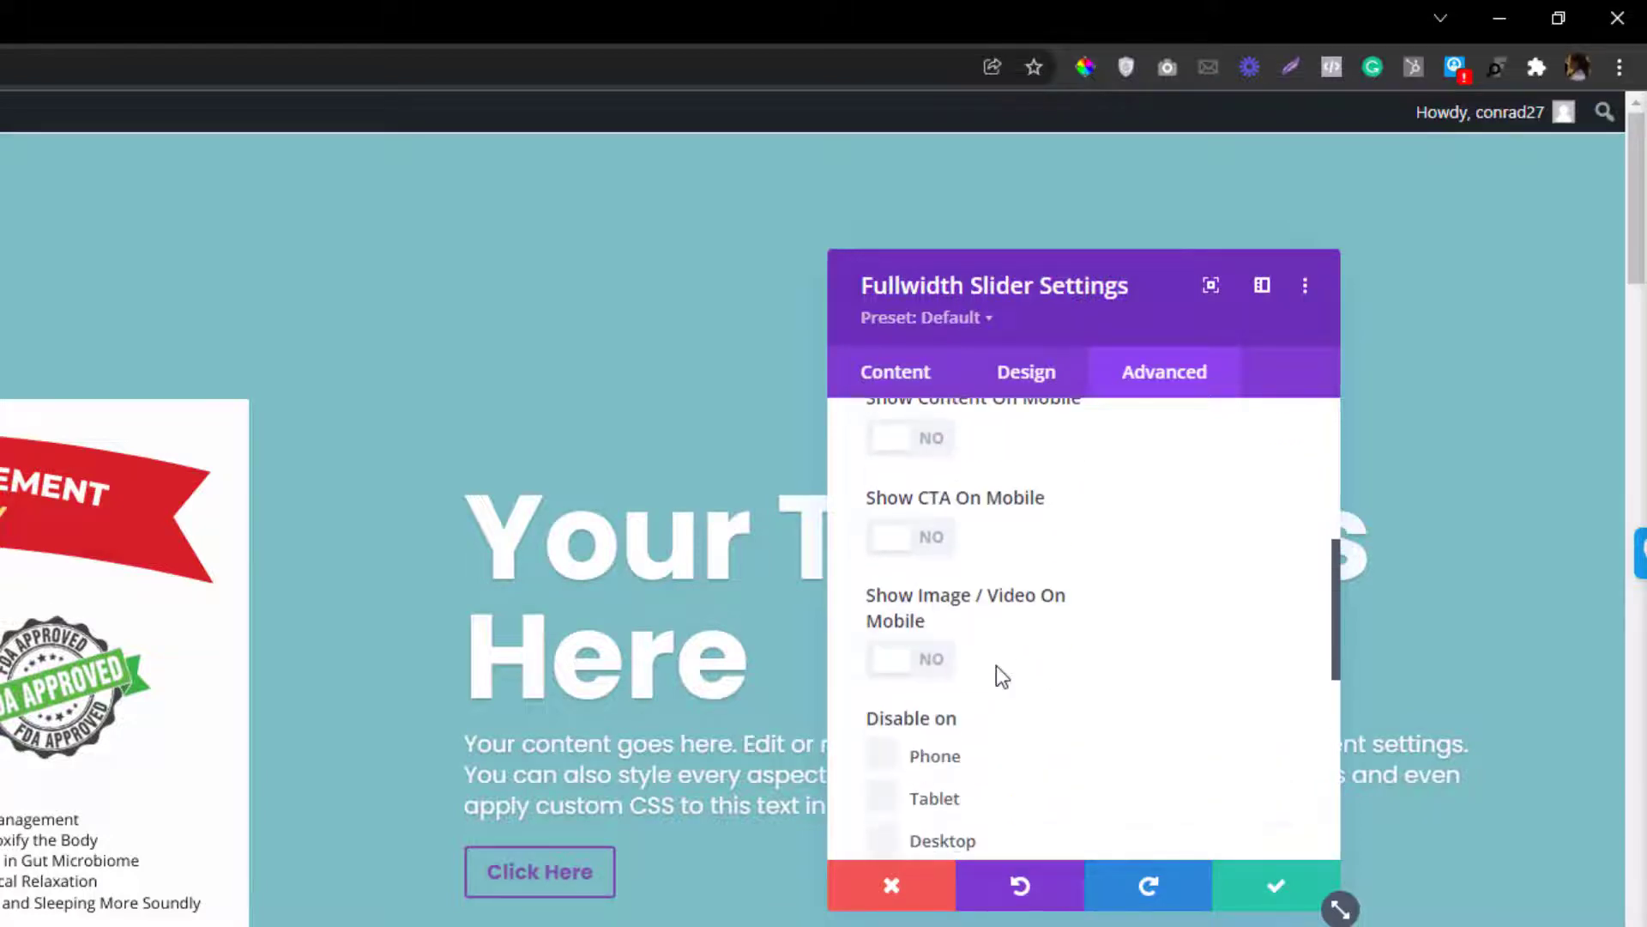
scroll(996, 666, up, 1)
click(942, 526)
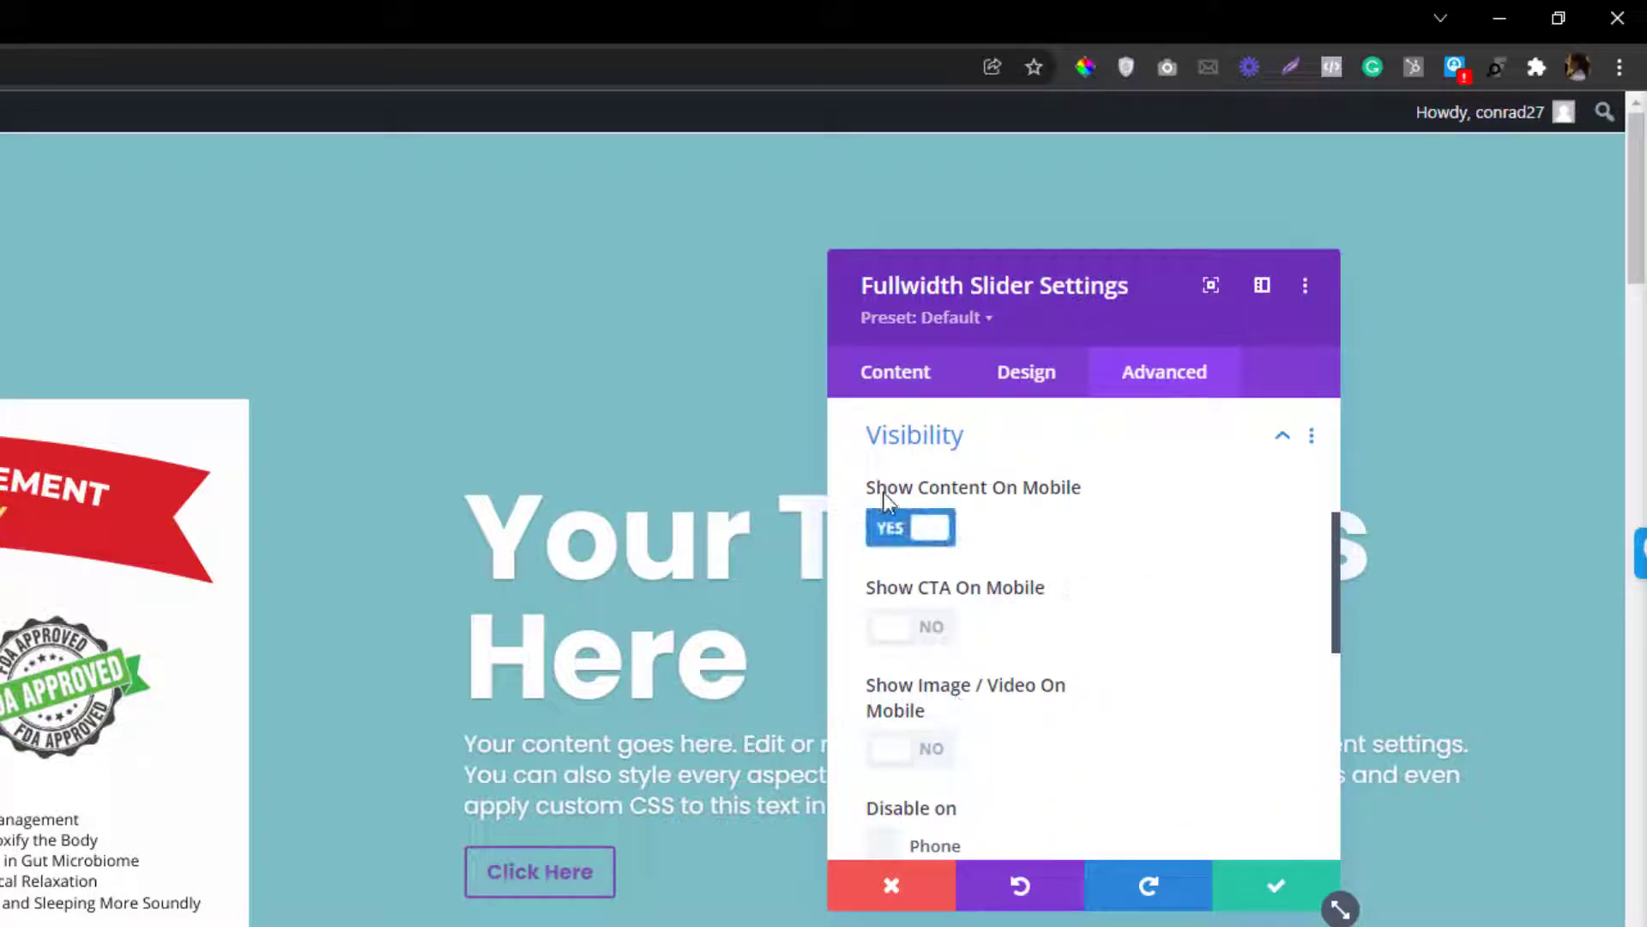
click(1274, 892)
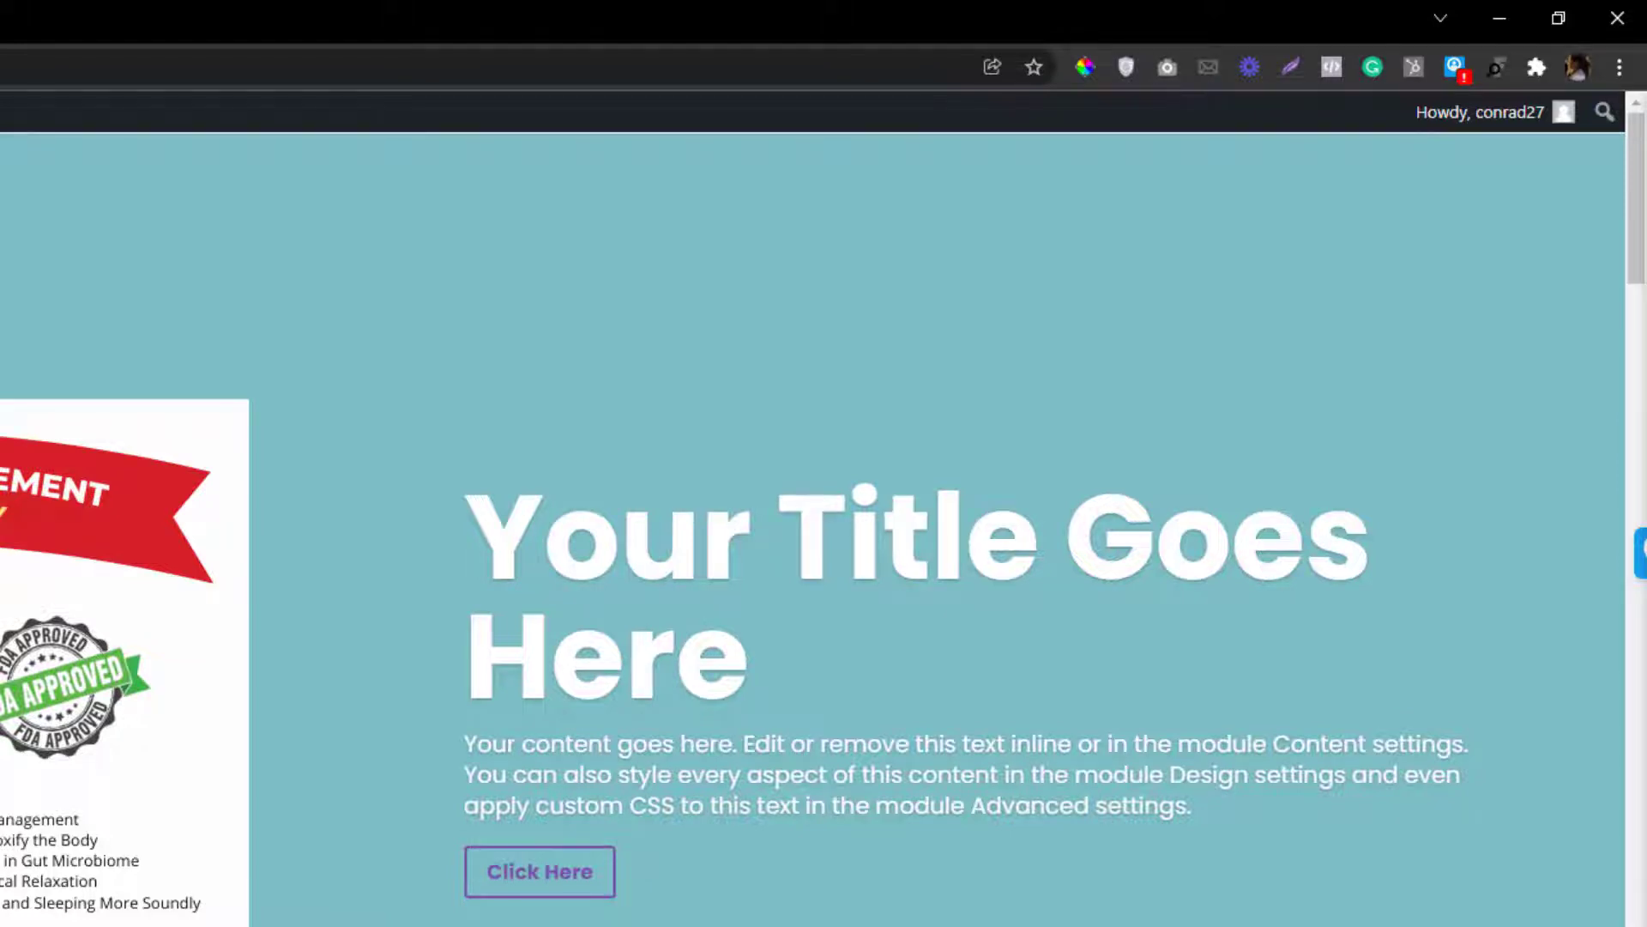
Inspect the page in DevTools to preview the slider on a phone.
right_click(17, 252)
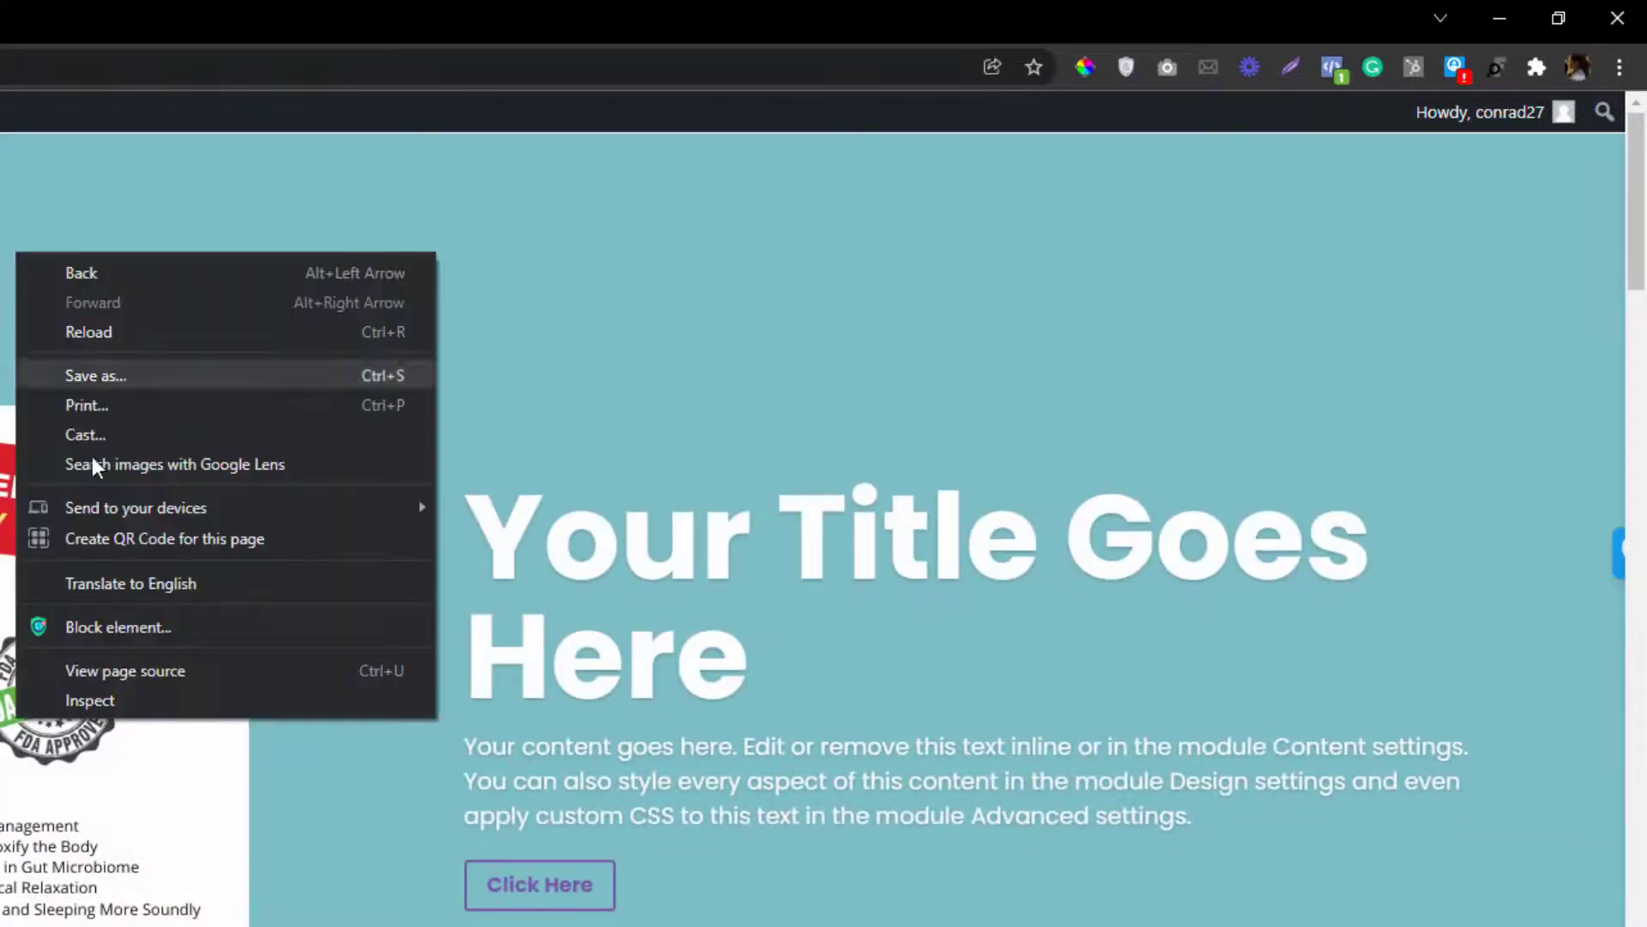
click(89, 699)
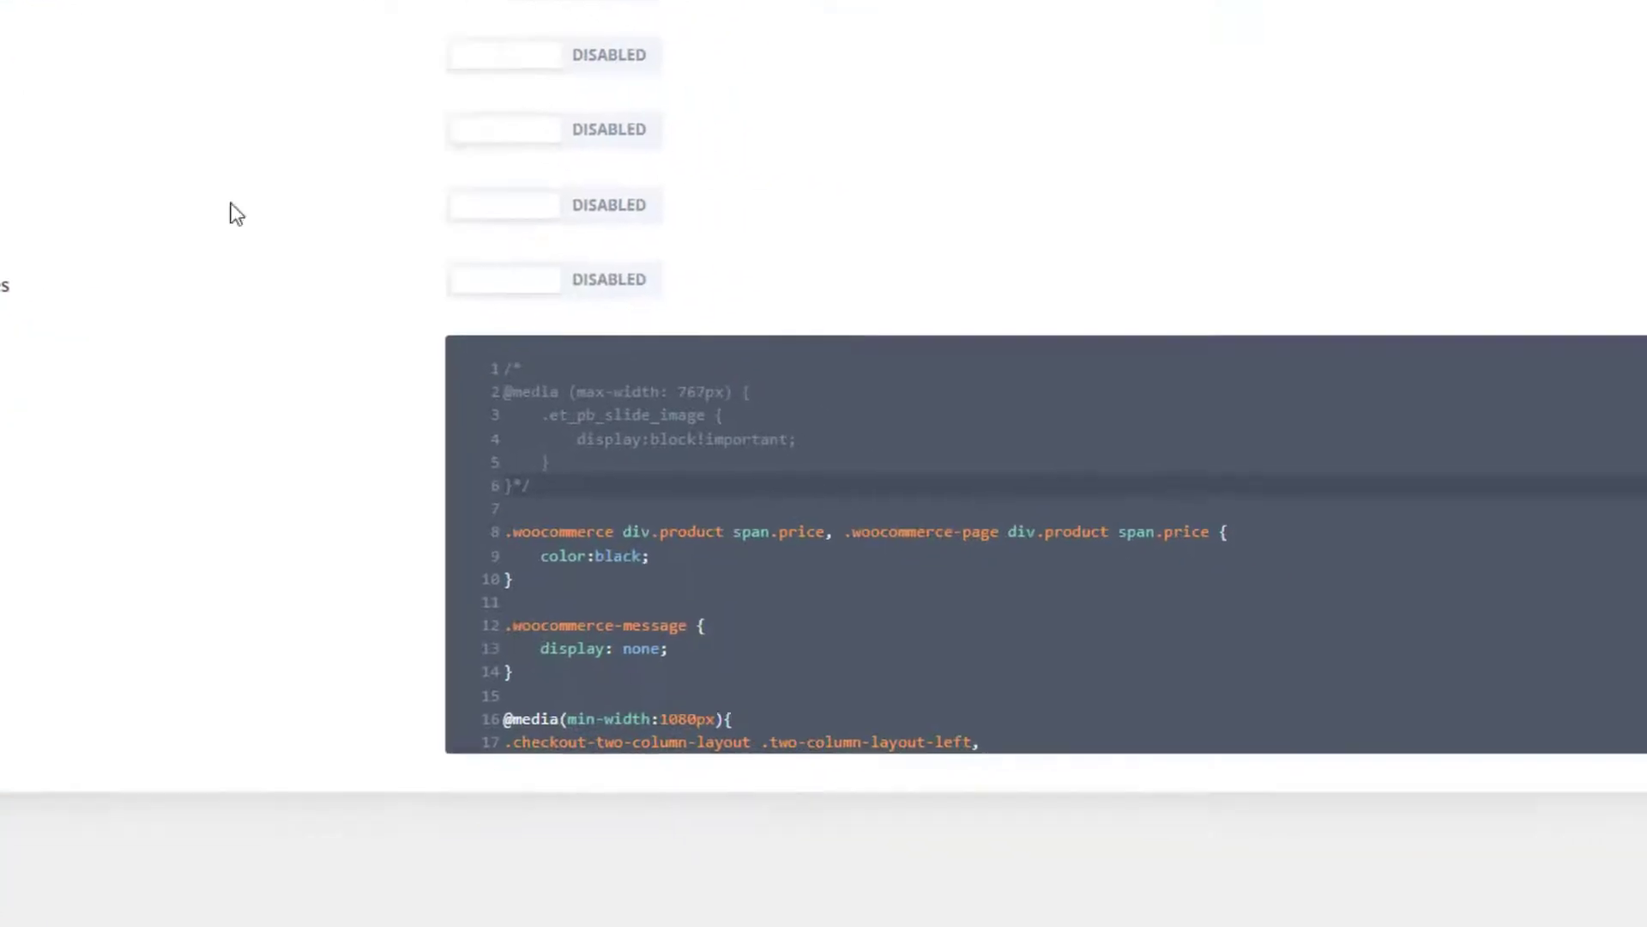
Delete the /* on line 1, the */ on line 6, and the empty first line.
click(457, 353)
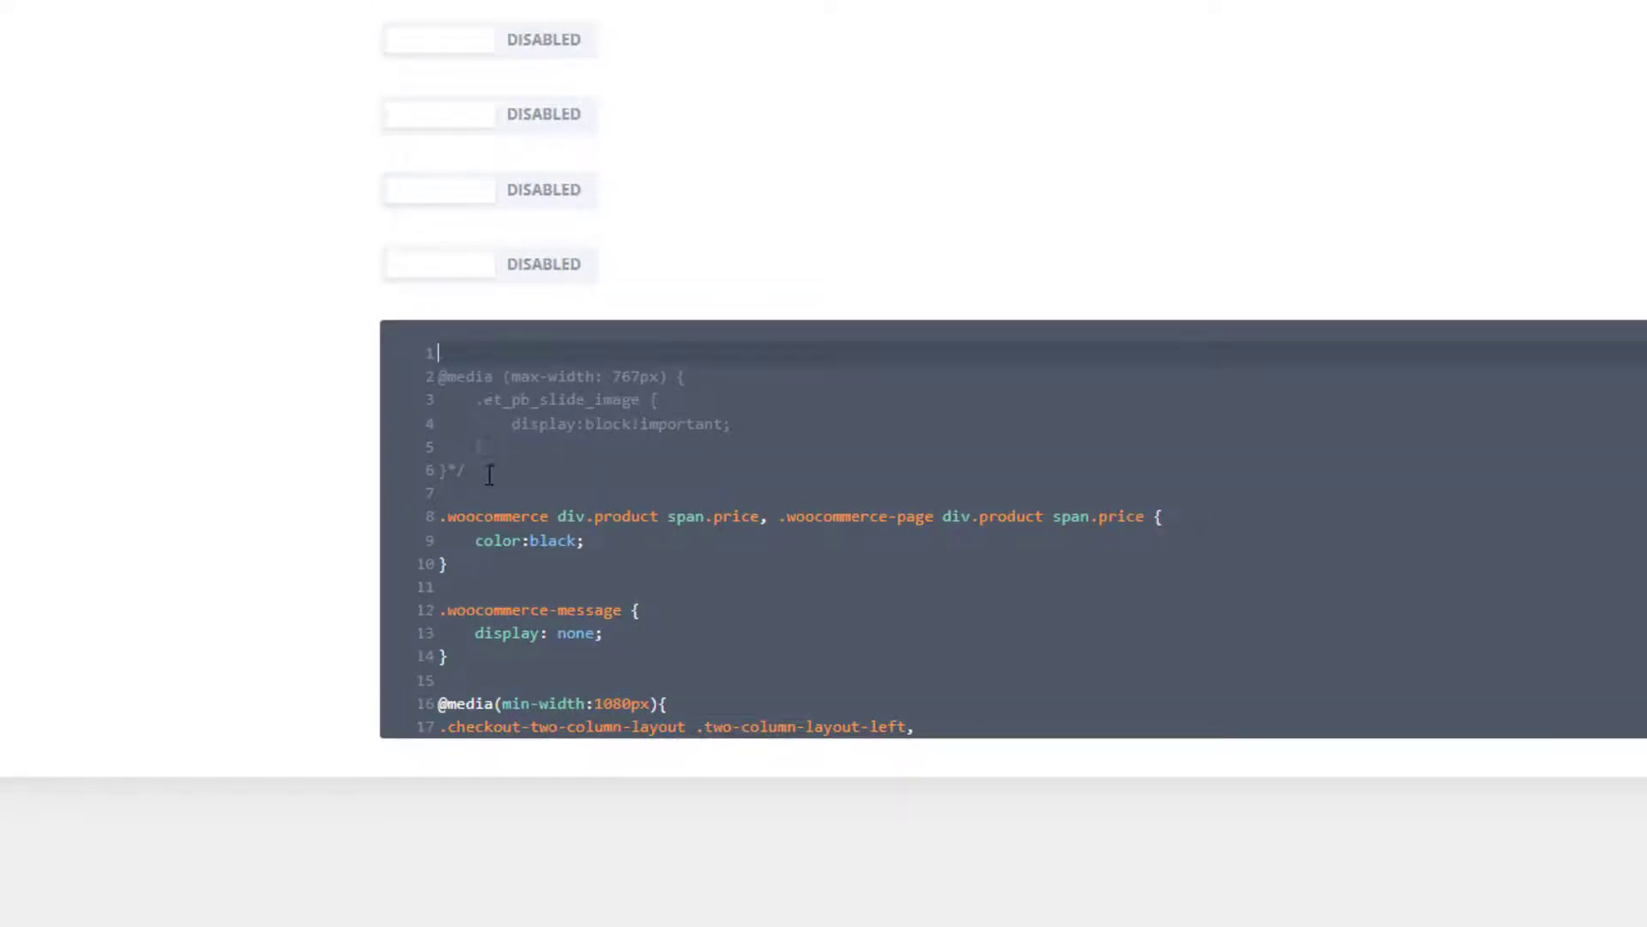
key(BackSpace)
key(BackSpace)
click(454, 470)
key(BackSpace)
key(BackSpace)
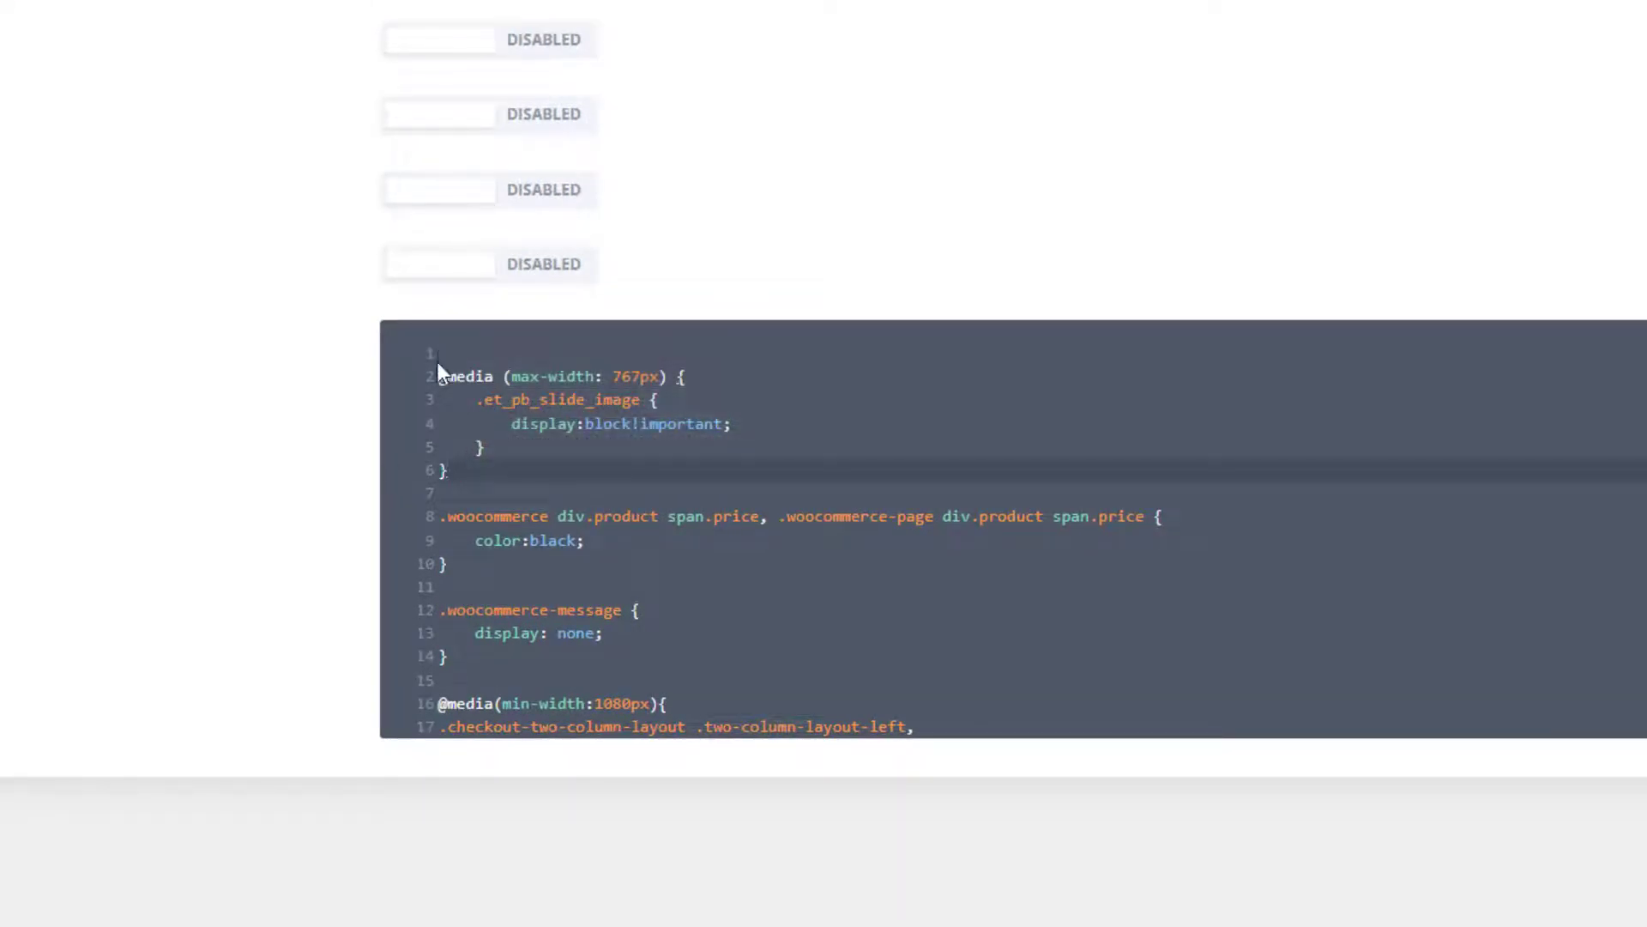
click(439, 369)
key(BackSpace)
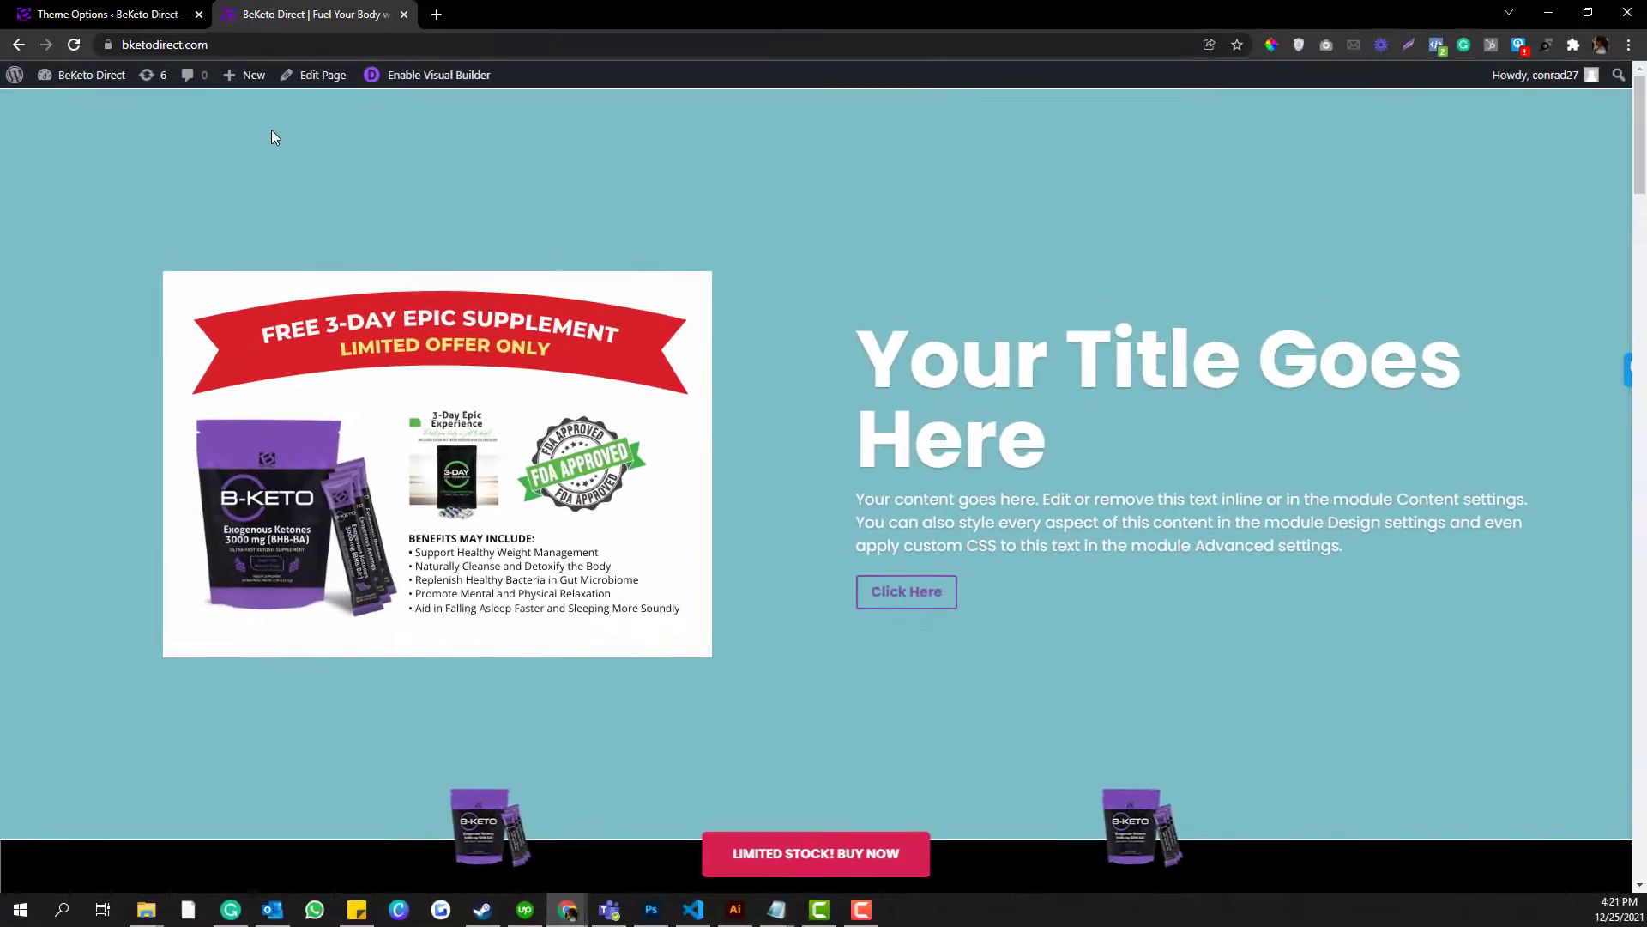
Reopen the homepage in Visual Builder, delete the test hero section, and bring up the Save bar.
mouse_move(290, 90)
click(429, 74)
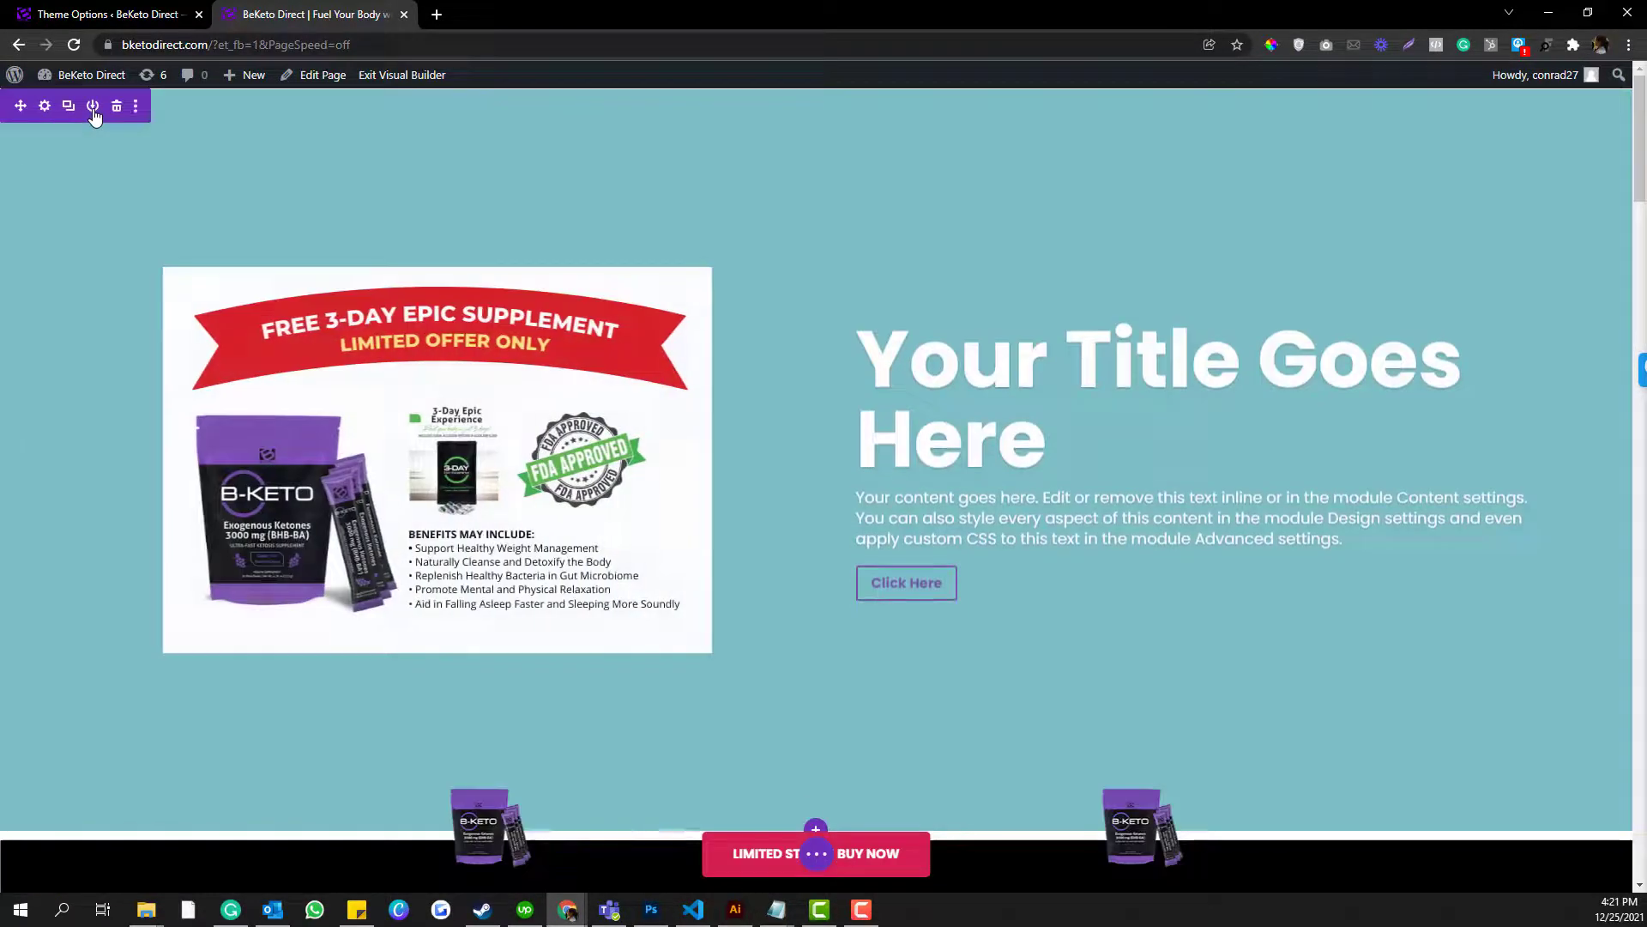
click(116, 106)
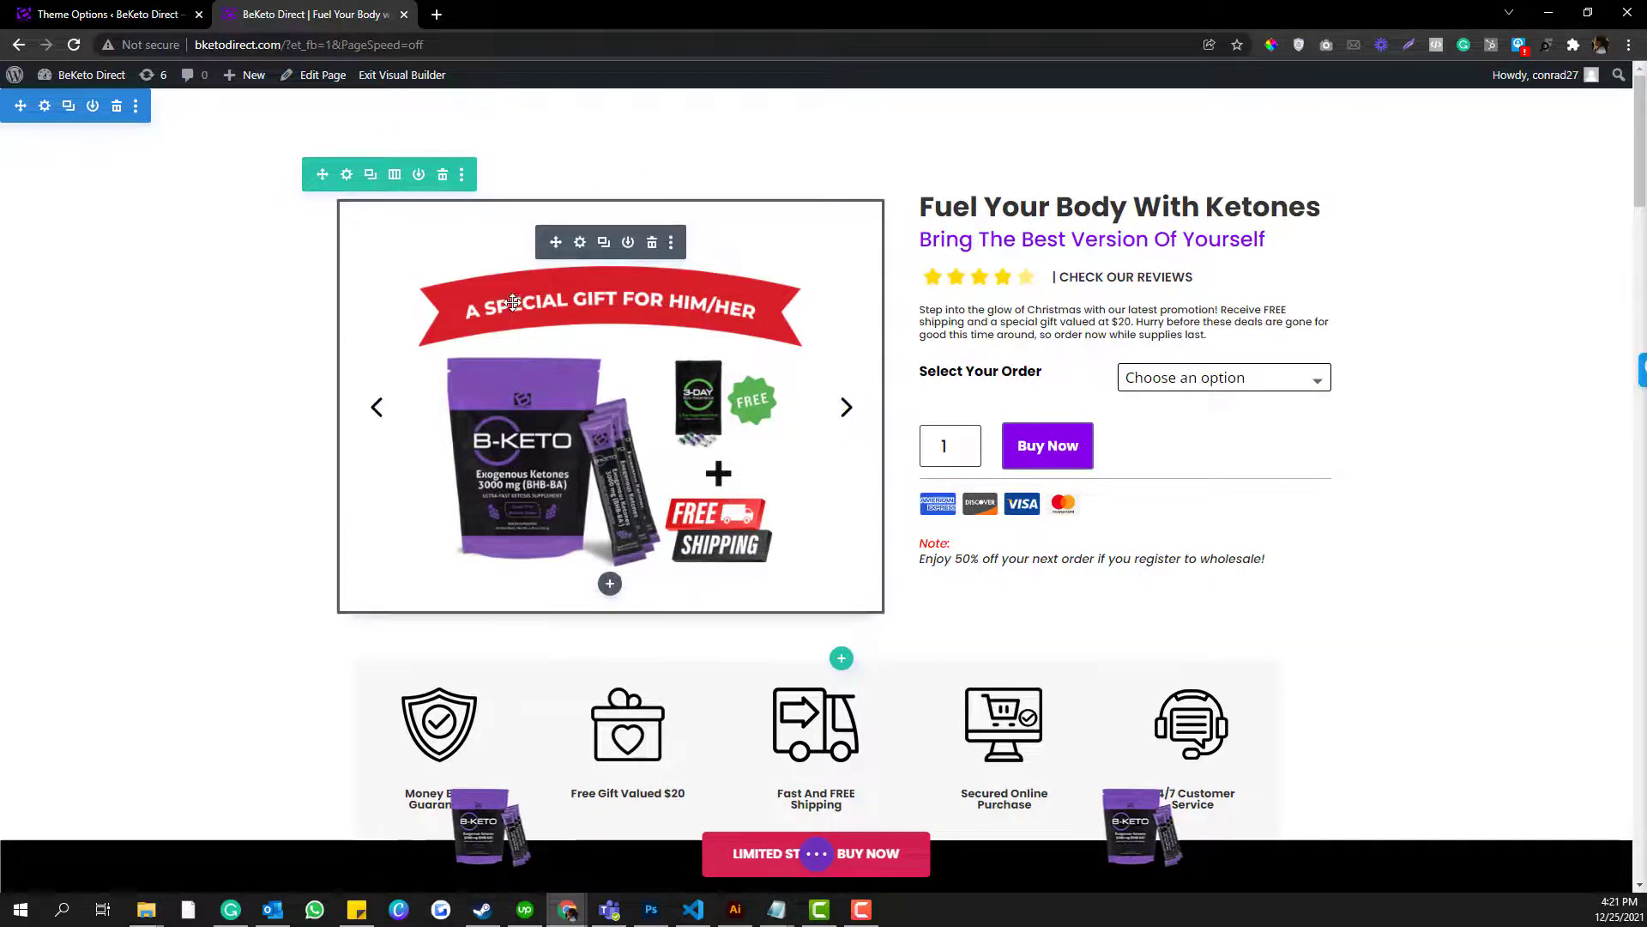
click(816, 854)
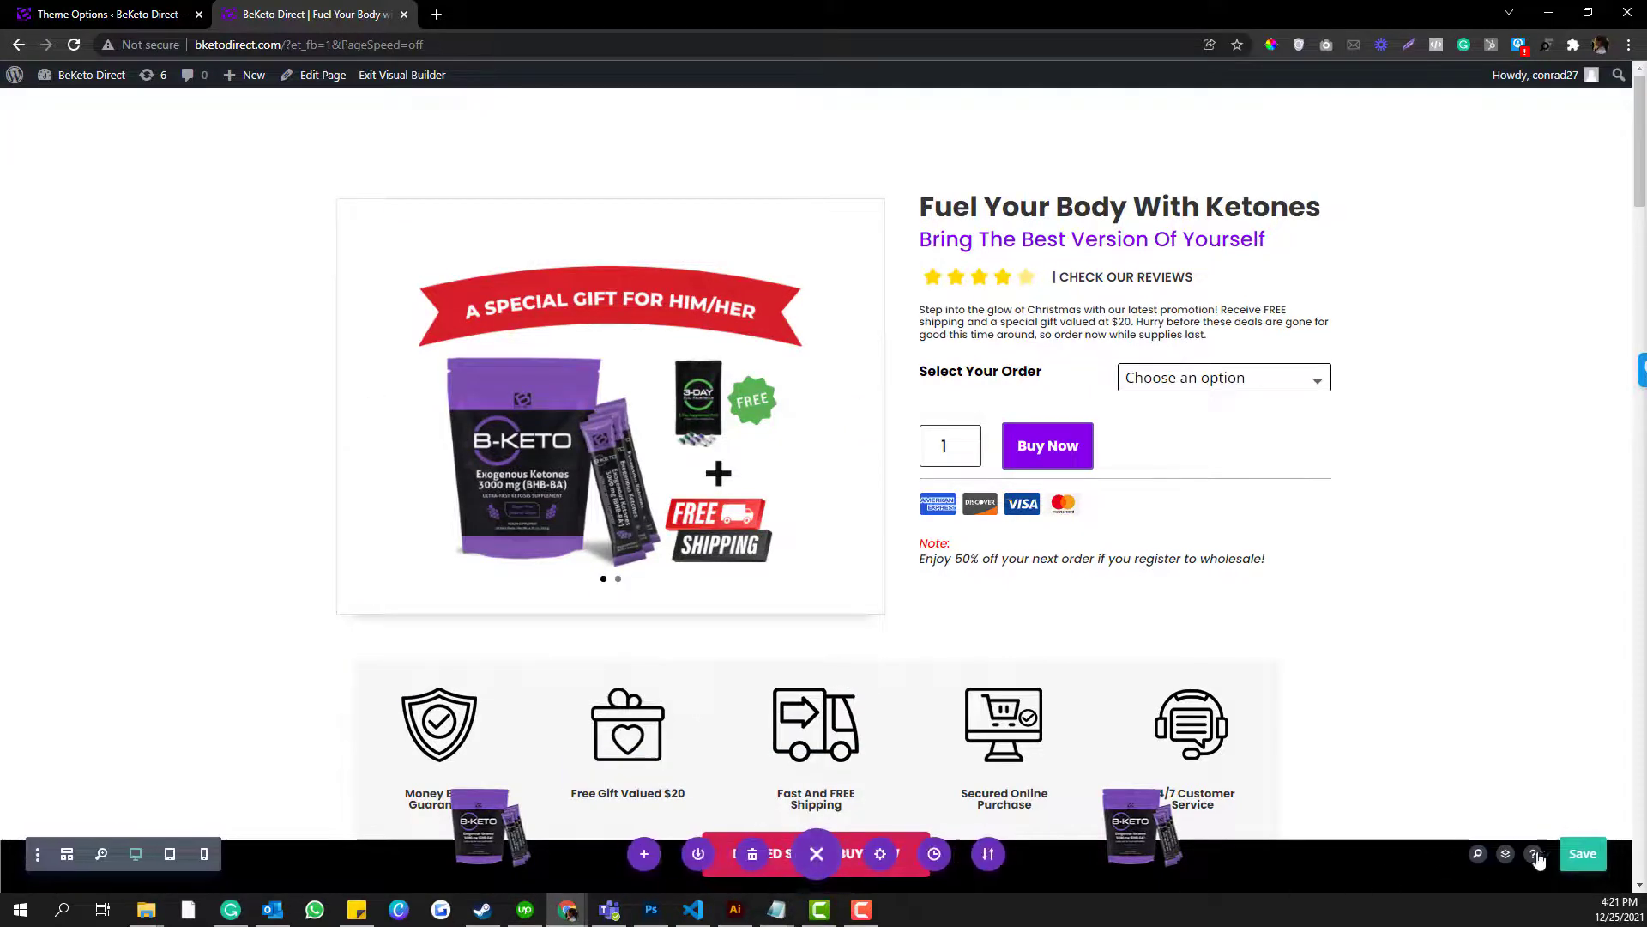